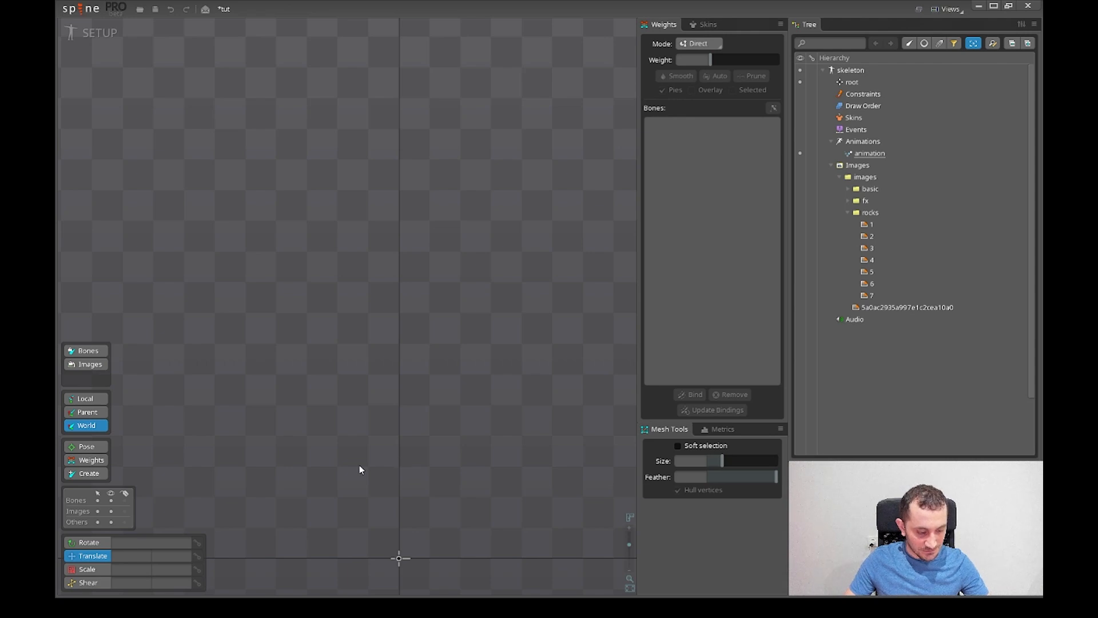
# - Switch to Chrome to view the energy ray reference animation and dismiss the downloads bar
pyautogui.click(143, 608)
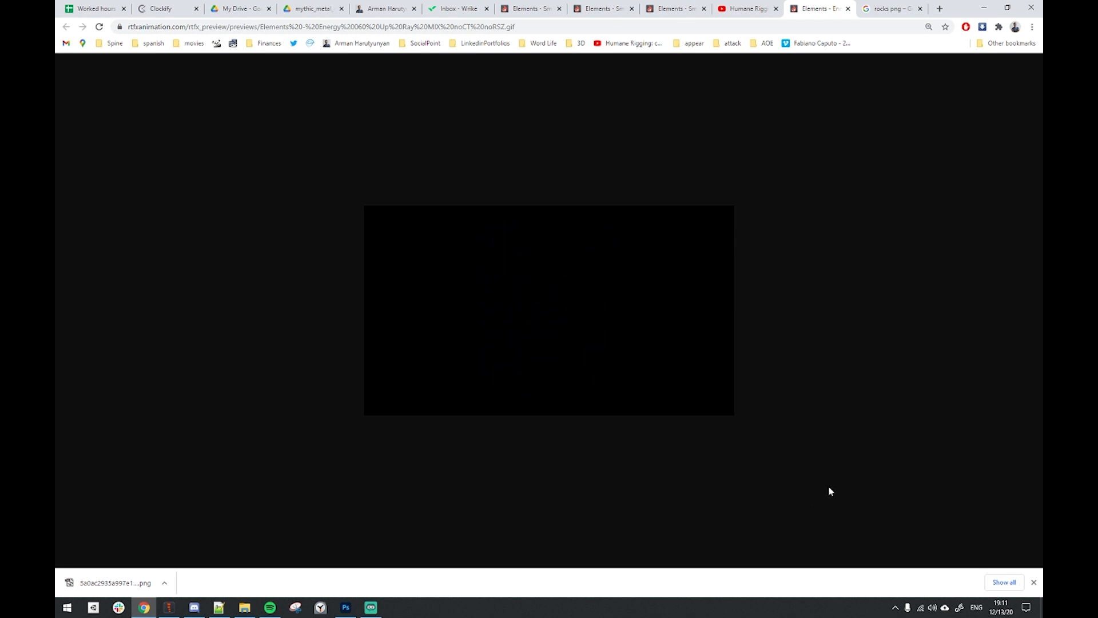
pyautogui.click(1034, 582)
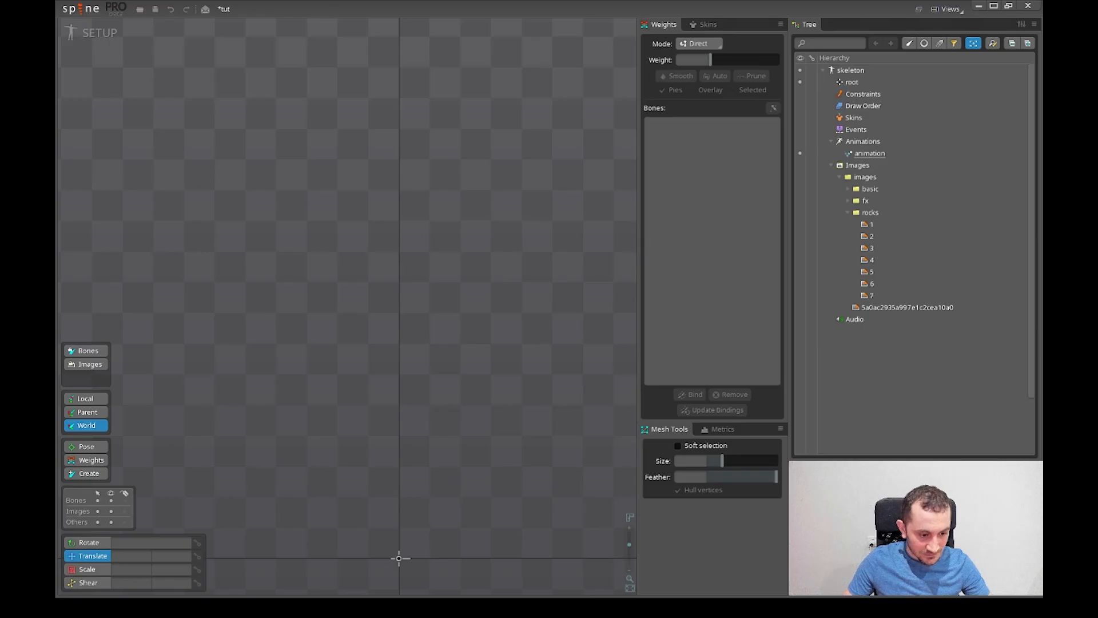
# - Place image 1 from the fx/twirl folder in the scene as an attachment of the root bone, above the origin
pyautogui.moveTo(474, 407)
pyautogui.mouseDown()
pyautogui.moveTo(488, 411)
pyautogui.moveTo(465, 415)
pyautogui.mouseUp()
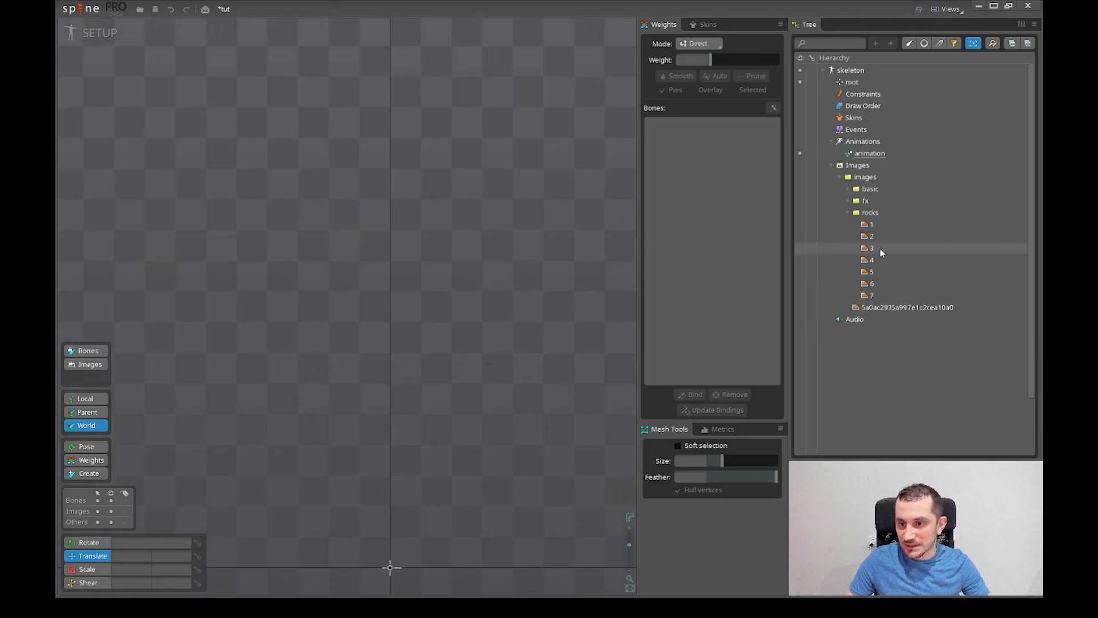
pyautogui.click(848, 201)
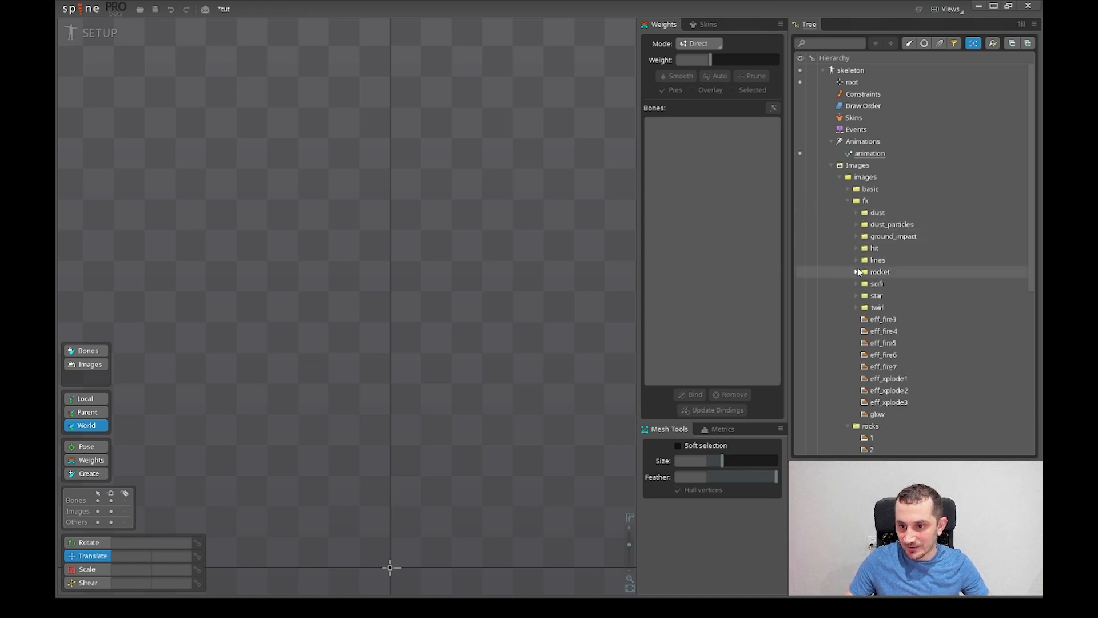
pyautogui.click(857, 307)
pyautogui.click(875, 319)
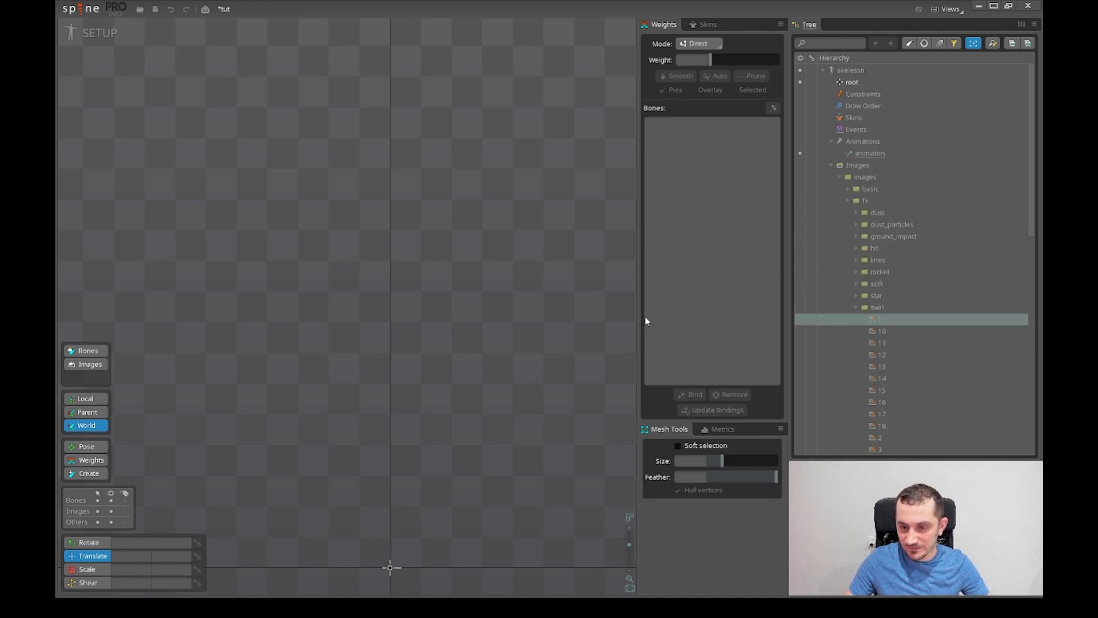
pyautogui.moveTo(646, 322); pyautogui.dragTo(415, 356)
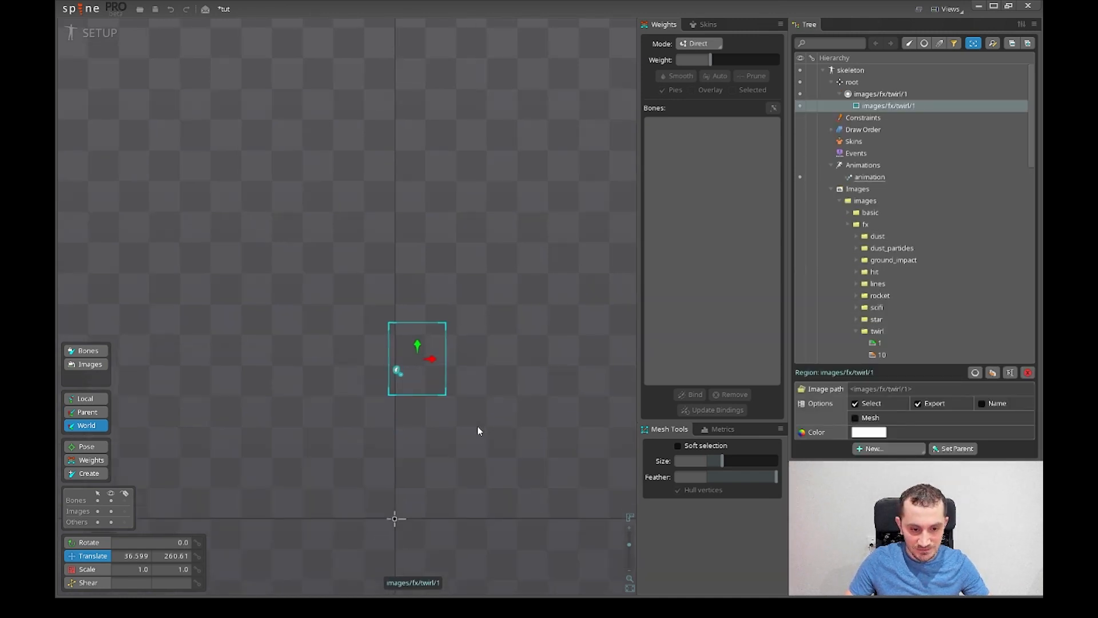
# - Convert the images/fx/twirl/1 region to a mesh and generate vertices until it forms a grid 3 cells wide and 4 high
pyautogui.click(855, 419)
pyautogui.click(875, 434)
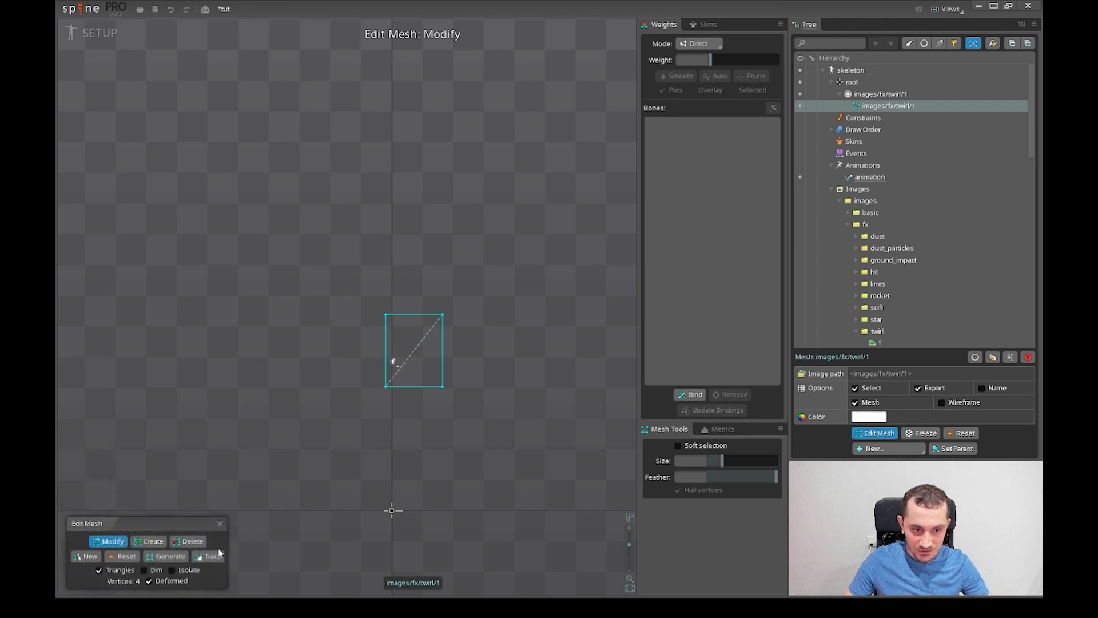
pyautogui.click(163, 558)
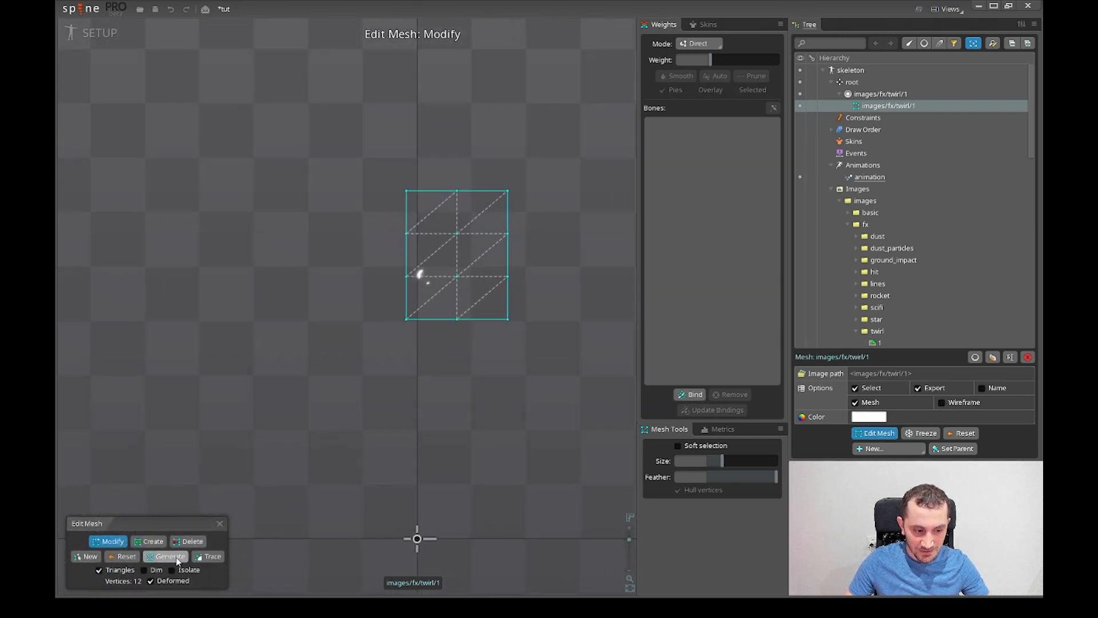
pyautogui.moveTo(578, 407); pyautogui.dragTo(549, 456)
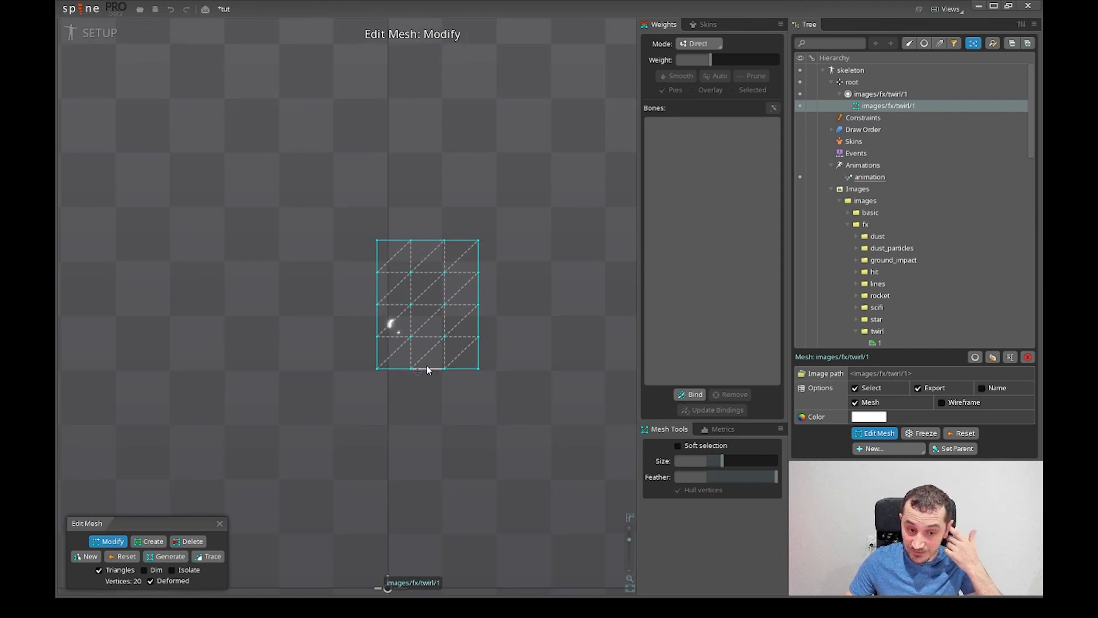
pyautogui.moveTo(507, 445); pyautogui.dragTo(482, 463)
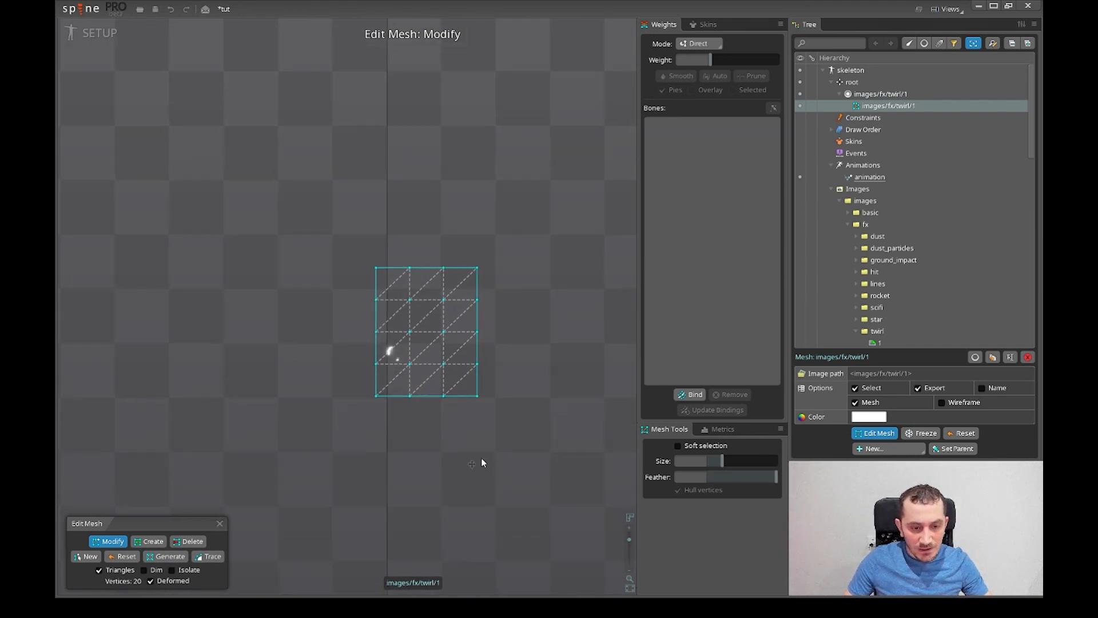
pyautogui.click(219, 524)
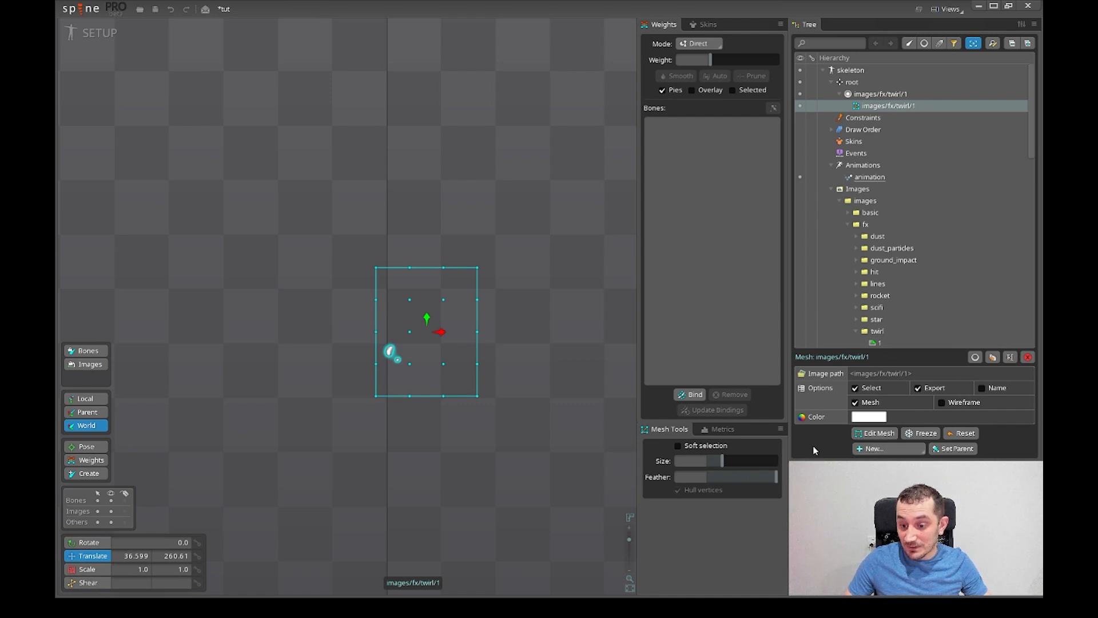
# - Create a linked mesh images/fx/twirl/2 from the twirl mesh and duplicate it up to images/fx/twirl/9
pyautogui.click(886, 467)
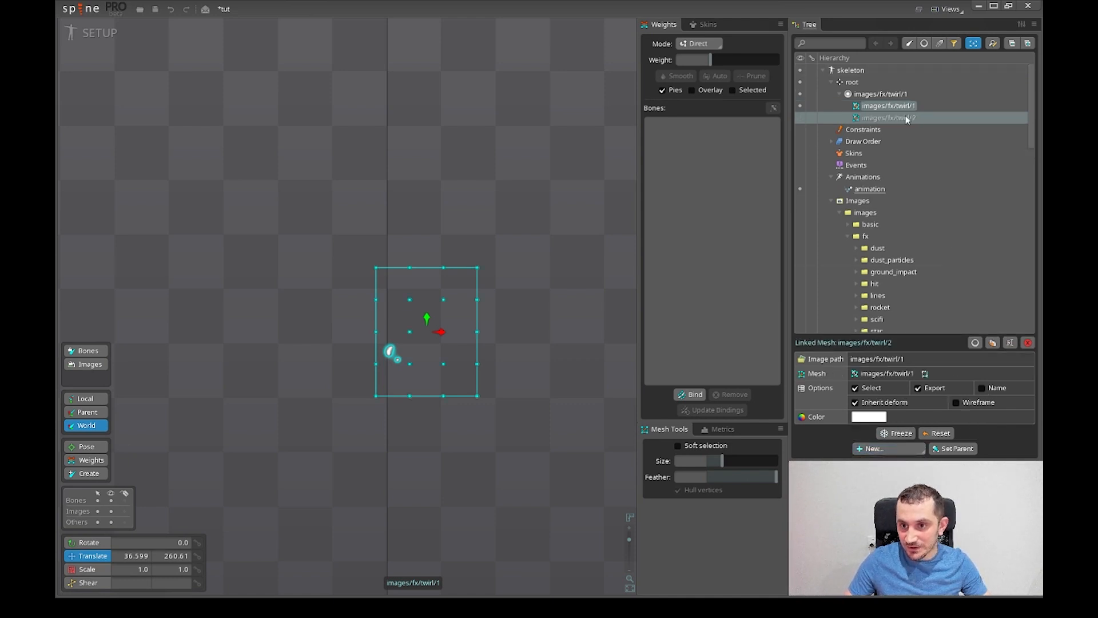
pyautogui.click(992, 346)
pyautogui.click(992, 346)
pyautogui.click(992, 345)
pyautogui.click(992, 346)
pyautogui.click(992, 345)
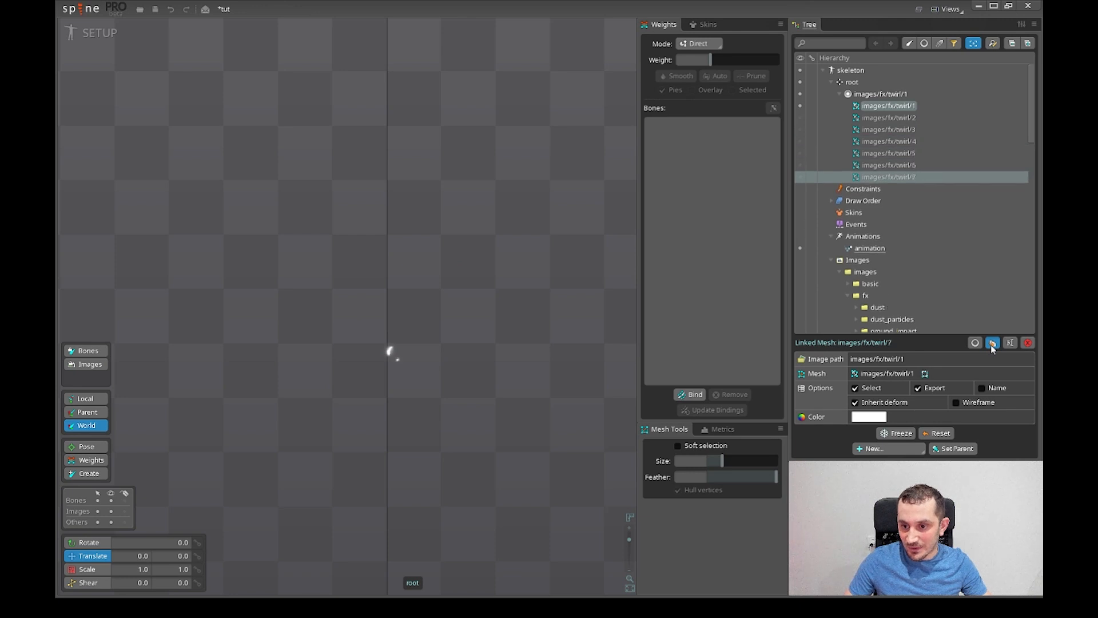
pyautogui.click(992, 346)
pyautogui.click(992, 346)
# - Check the numbered frames in the twirl folder and duplicate the linked mesh further up to images/fx/twirl/18
pyautogui.scroll(-3, 940, 235)
pyautogui.scroll(-6, 927, 220)
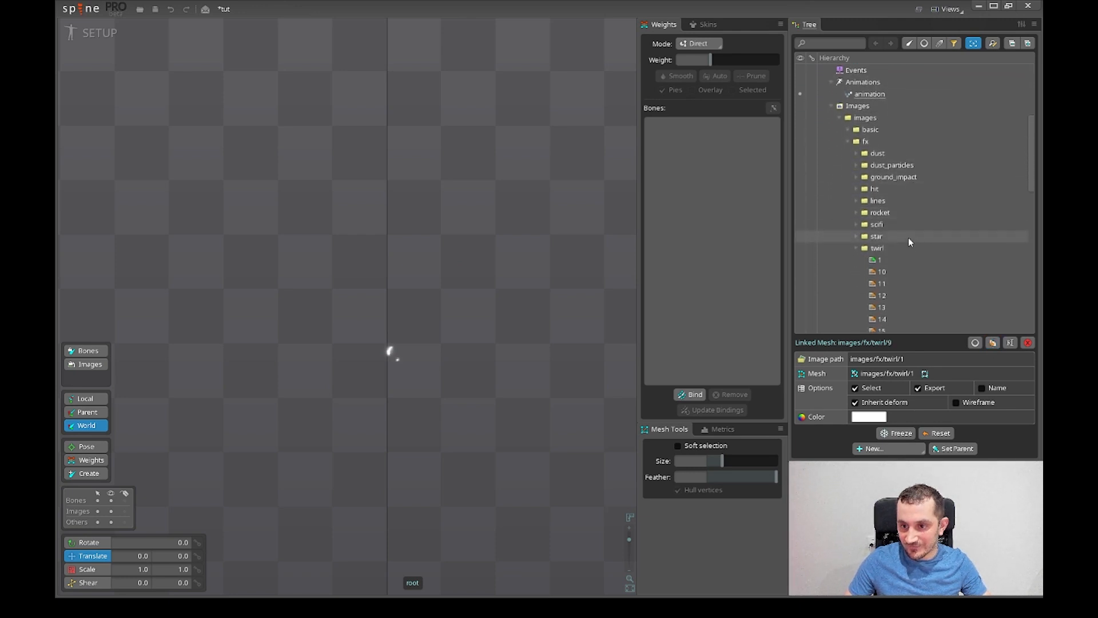
pyautogui.scroll(8, 891, 224)
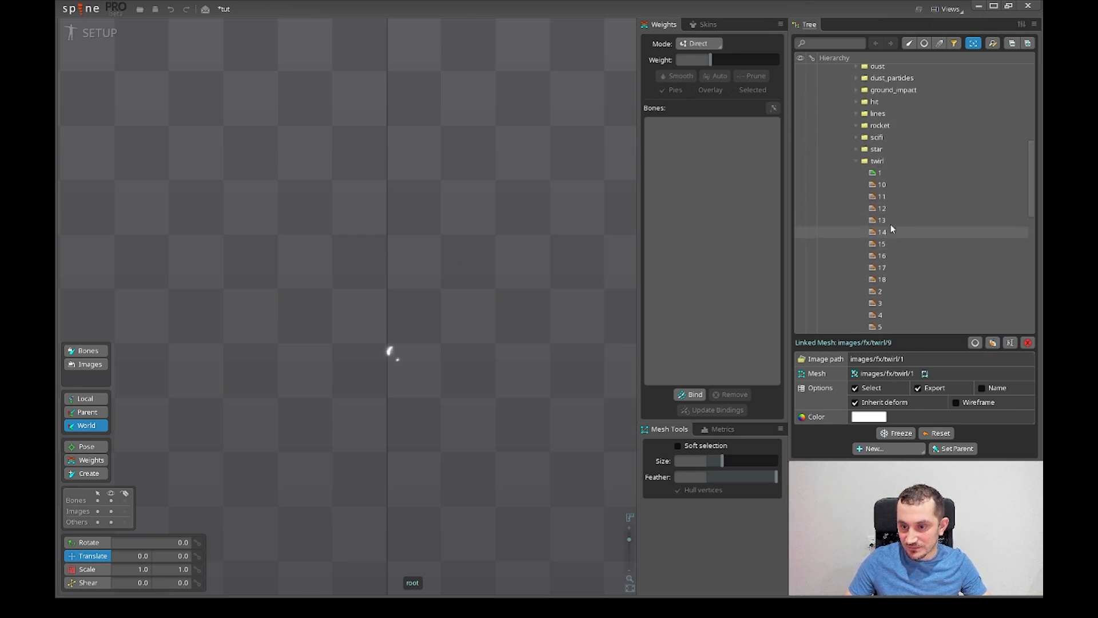
pyautogui.scroll(2, 913, 177)
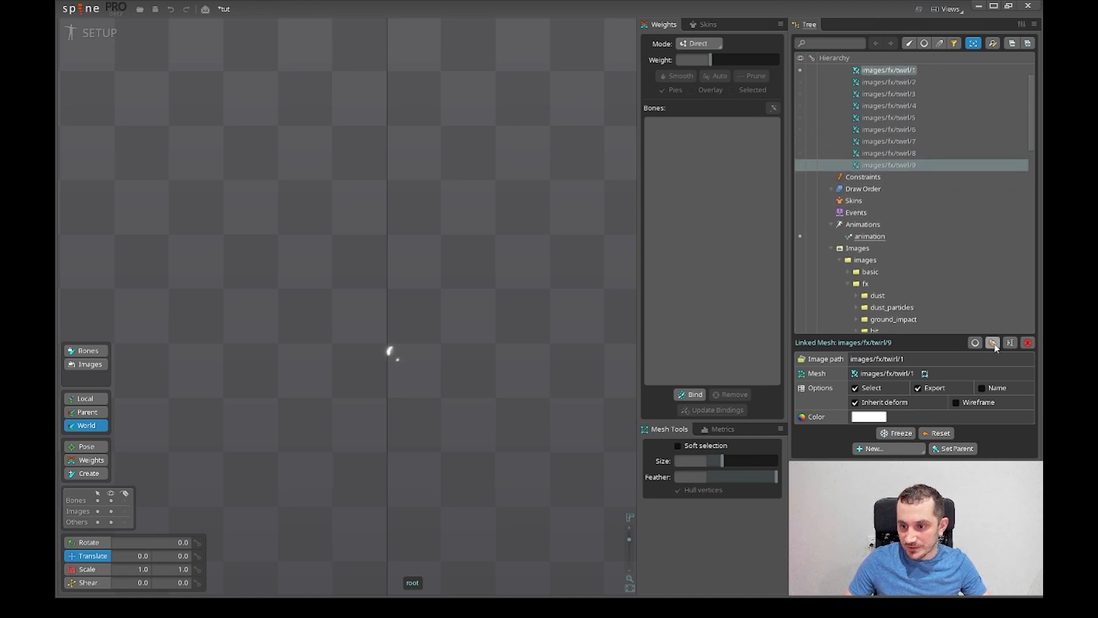
pyautogui.click(994, 343)
pyautogui.click(993, 343)
pyautogui.click(993, 342)
pyautogui.click(994, 343)
pyautogui.click(994, 343)
pyautogui.click(994, 343)
pyautogui.click(994, 343)
pyautogui.click(994, 342)
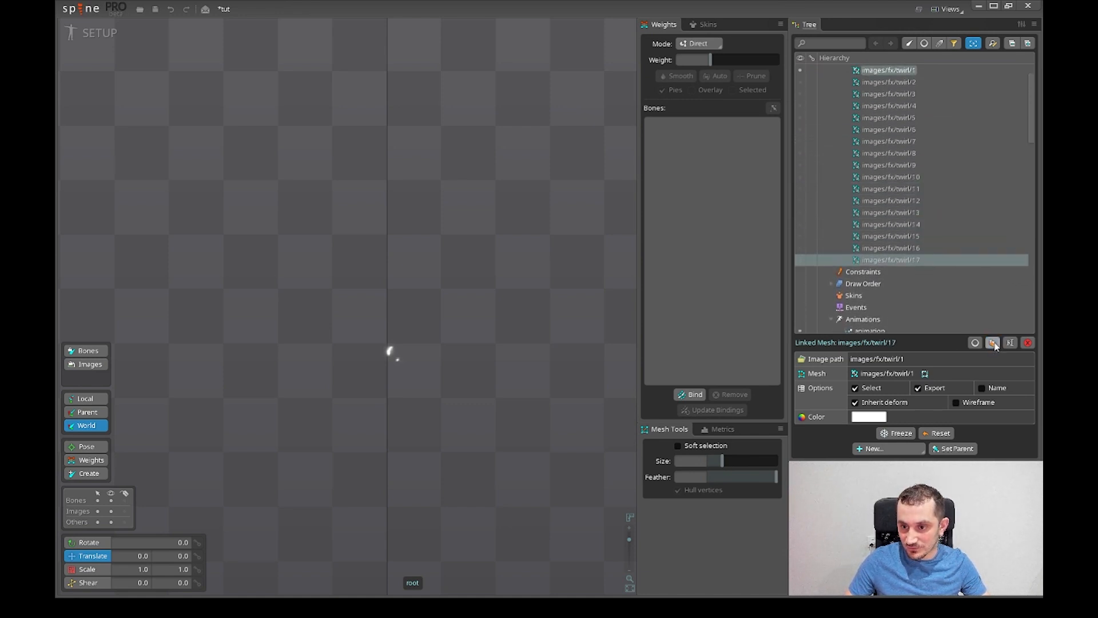
pyautogui.click(993, 343)
# - Clear the image path of each linked mesh from images/fx/twirl/2 to images/fx/twirl/18 so each uses its own image
pyautogui.scroll(3, 946, 287)
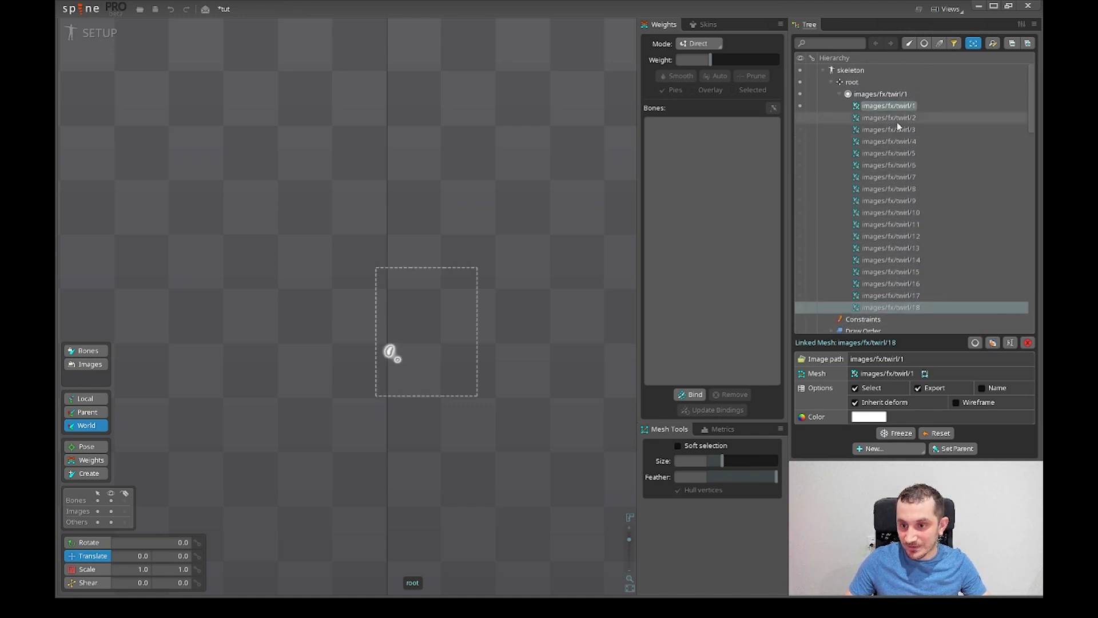
pyautogui.click(898, 118)
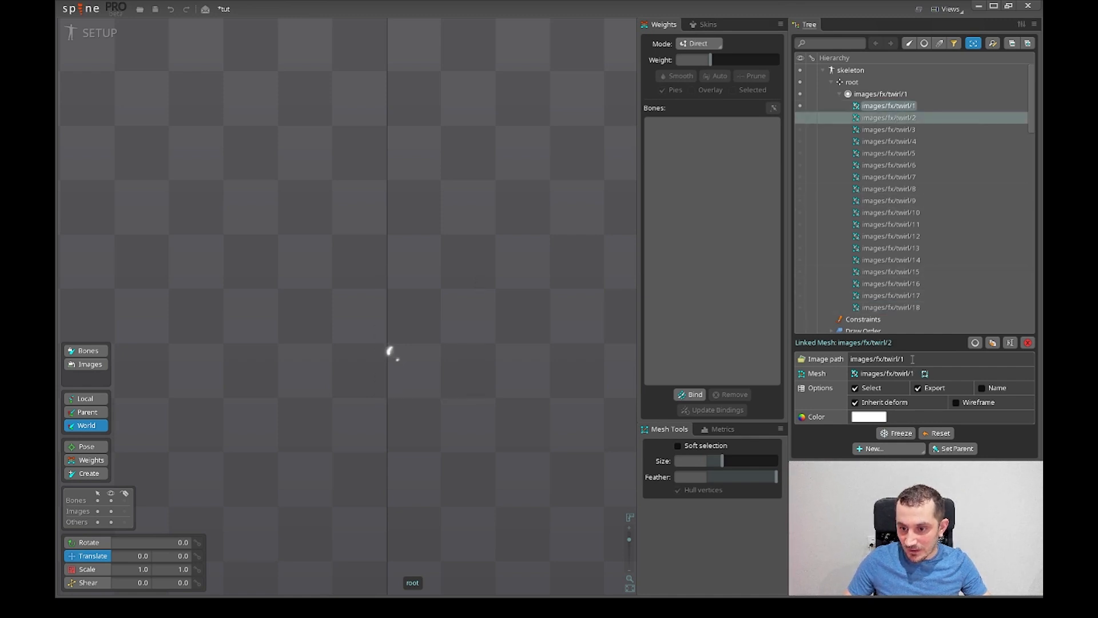
pyautogui.click(904, 129)
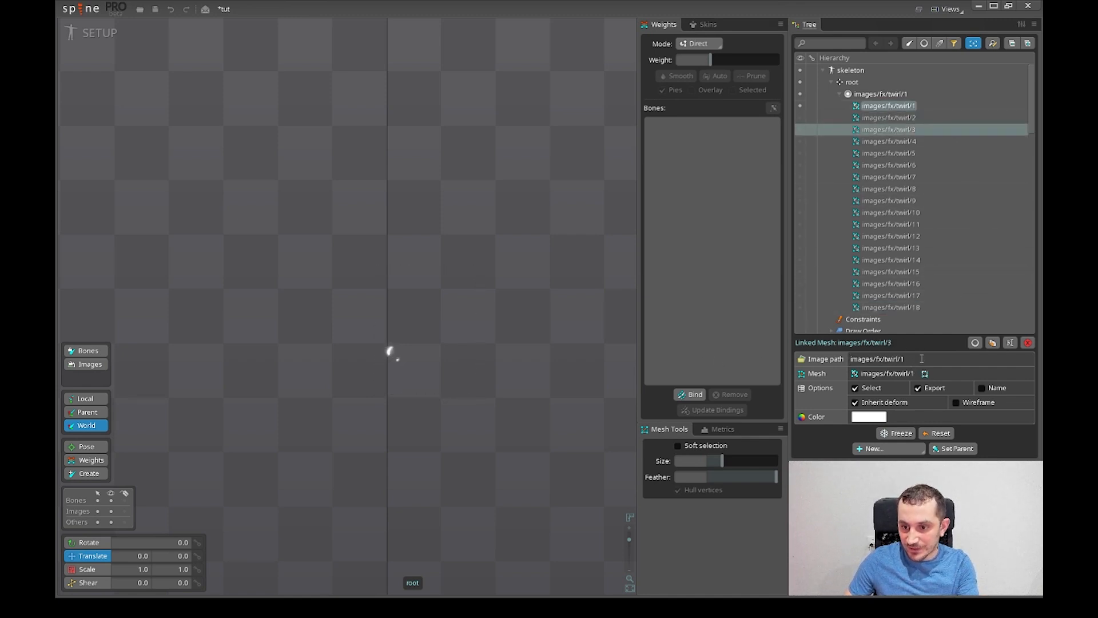
pyautogui.click(894, 141)
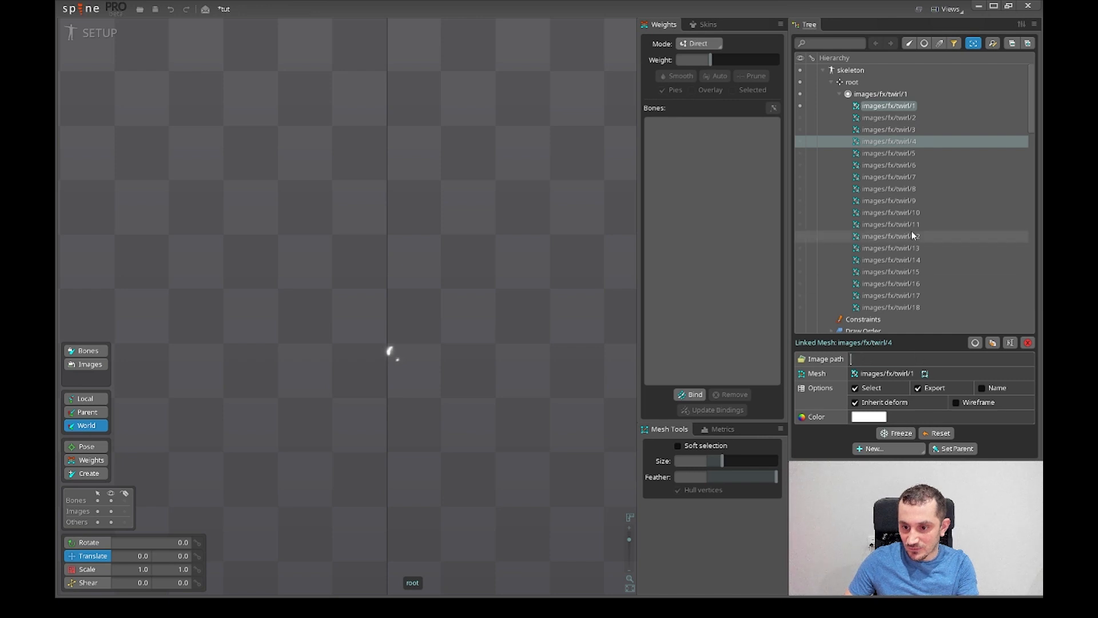
pyautogui.click(888, 154)
pyautogui.click(900, 166)
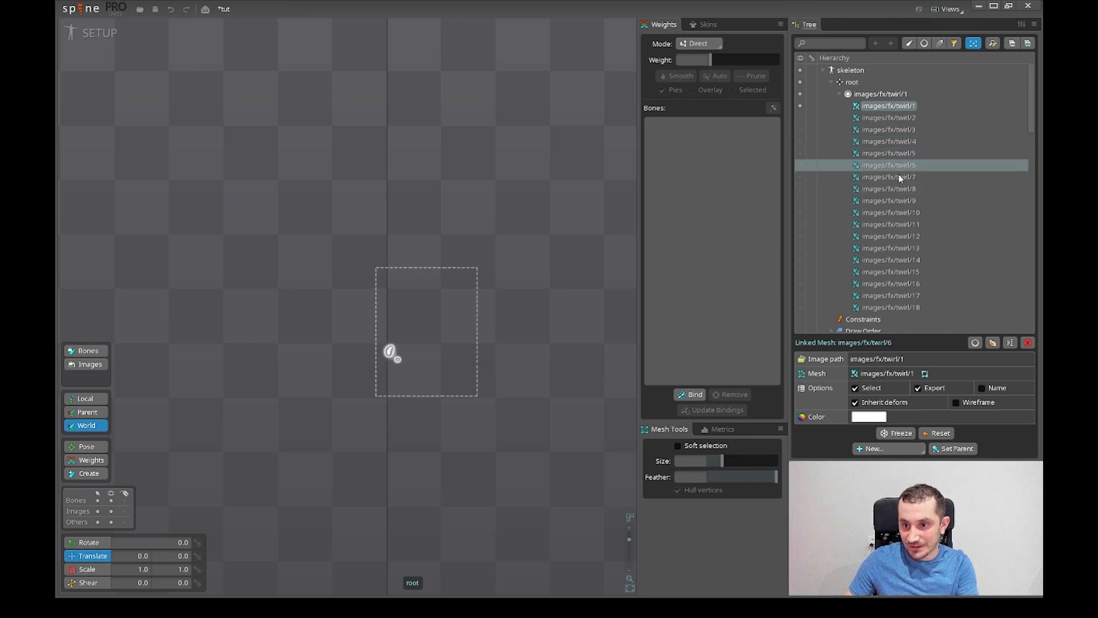
pyautogui.click(897, 177)
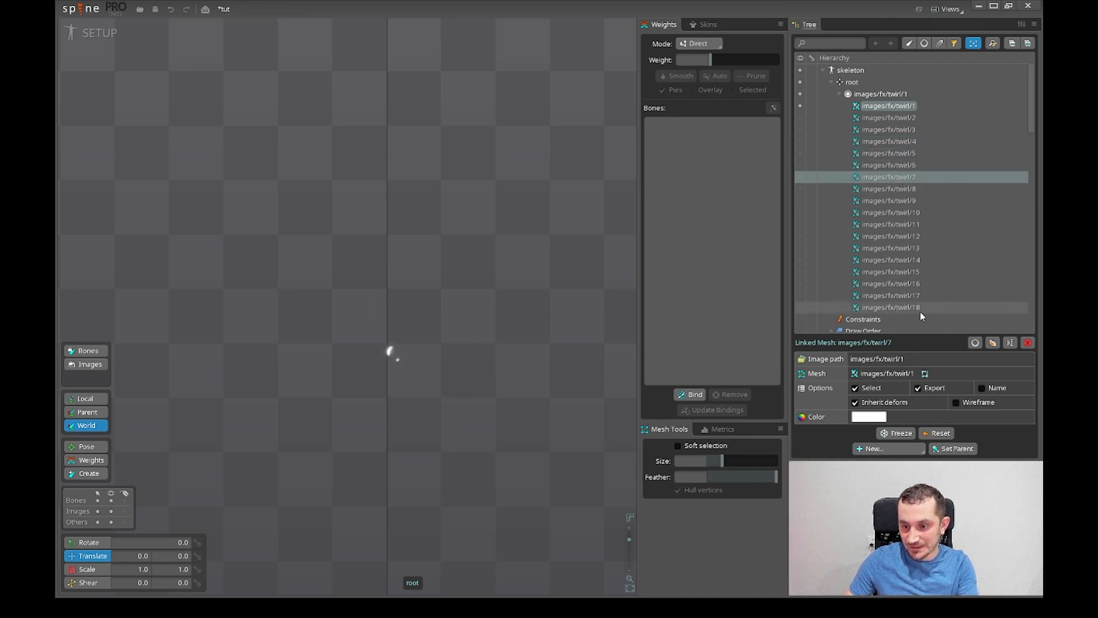
pyautogui.click(905, 189)
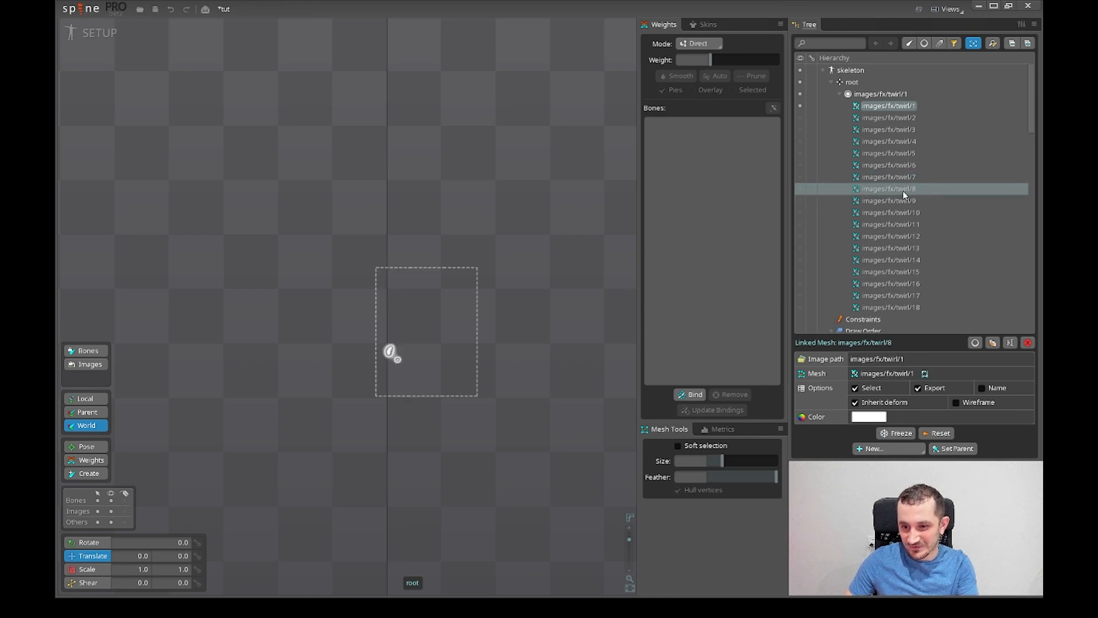
pyautogui.click(891, 201)
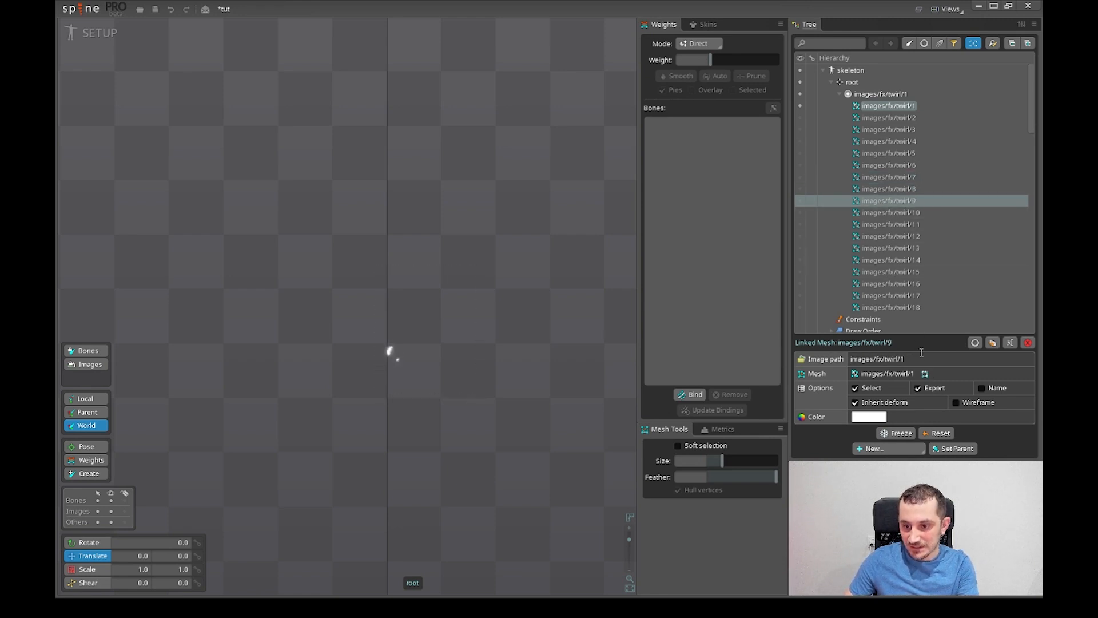
pyautogui.click(895, 213)
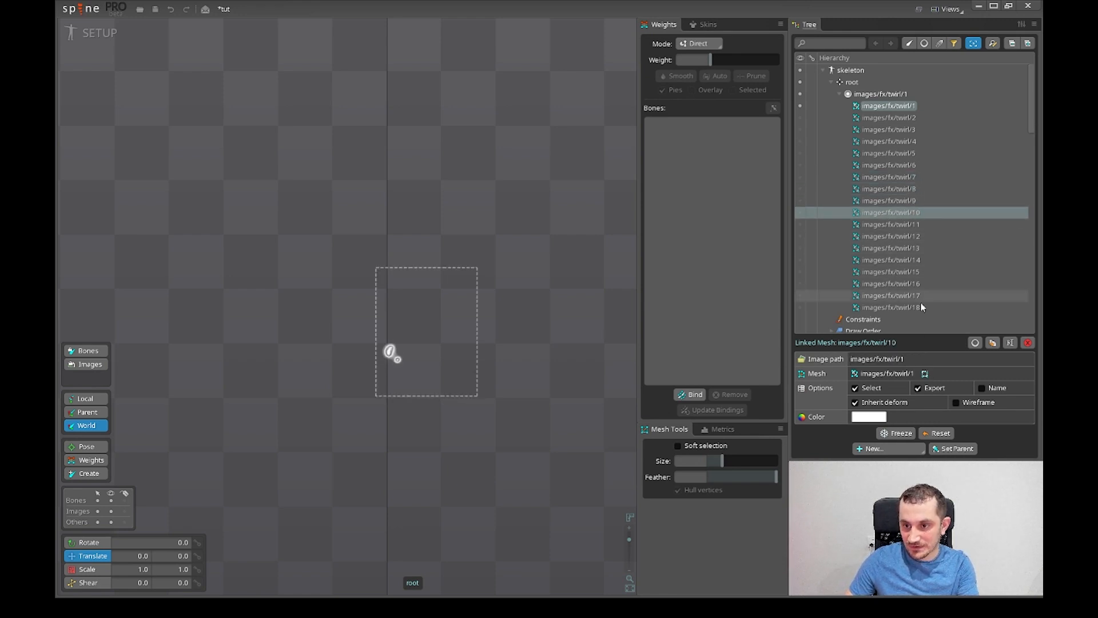
pyautogui.click(898, 236)
pyautogui.click(876, 249)
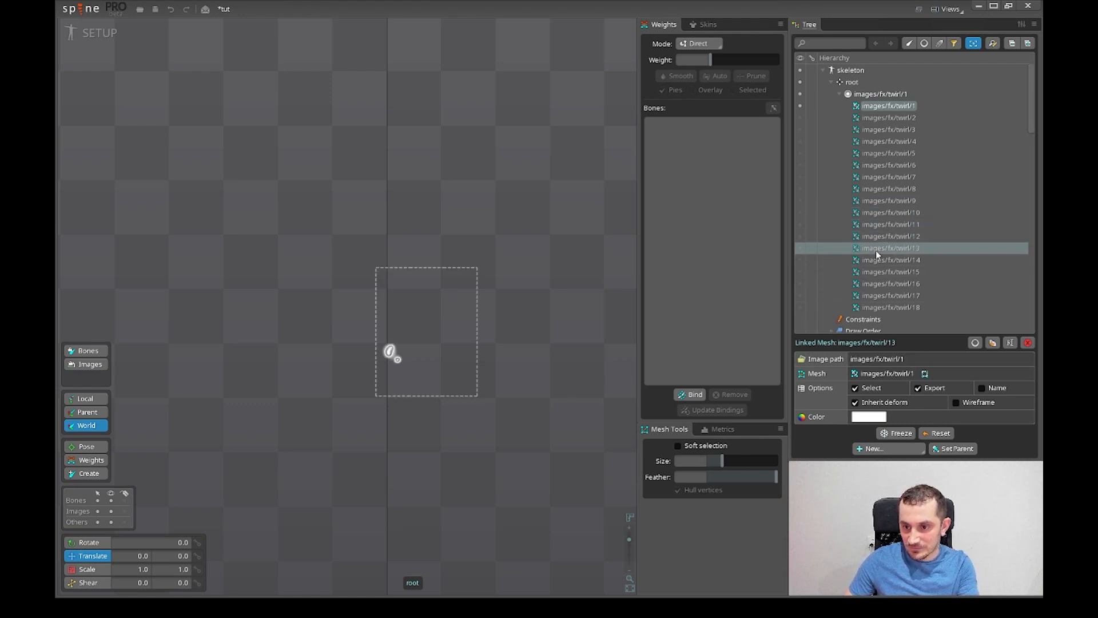
pyautogui.click(892, 260)
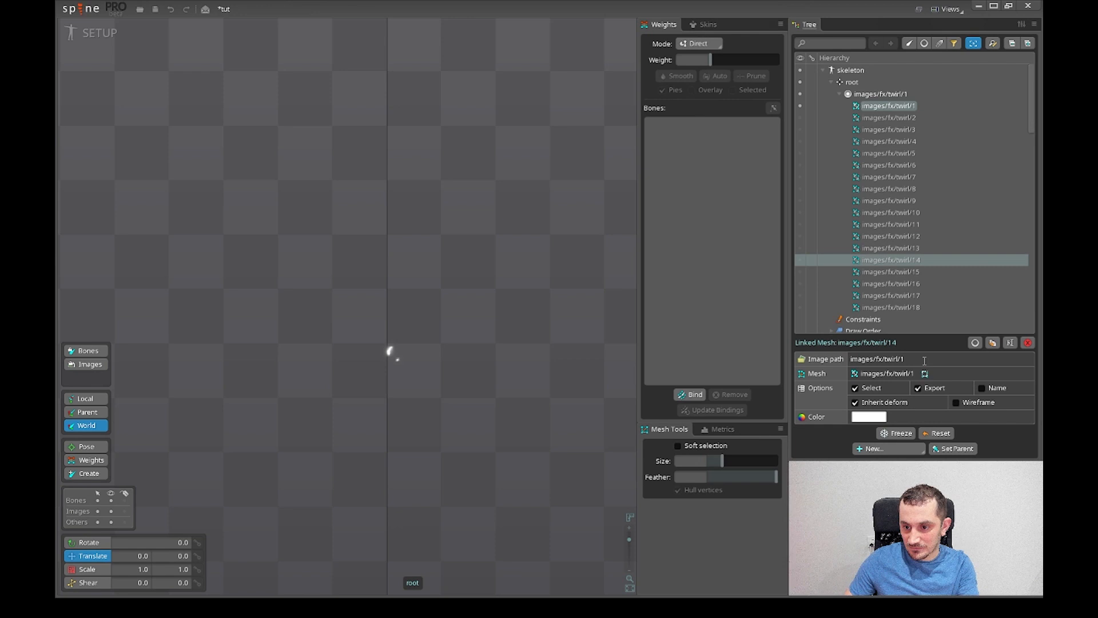
pyautogui.click(883, 271)
pyautogui.click(891, 284)
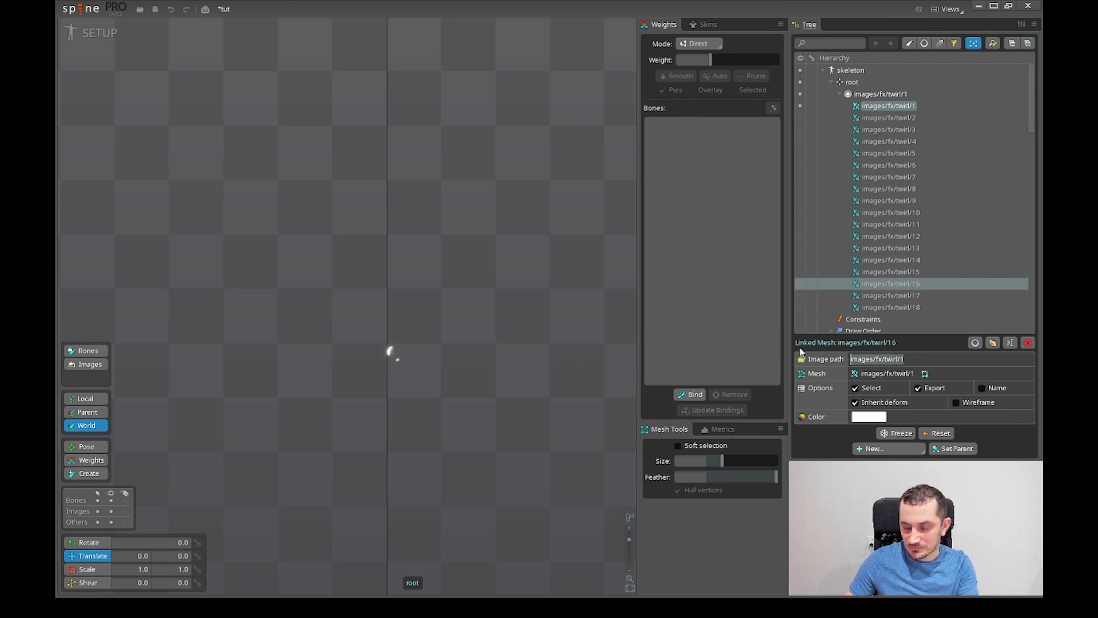
pyautogui.click(899, 295)
pyautogui.click(893, 307)
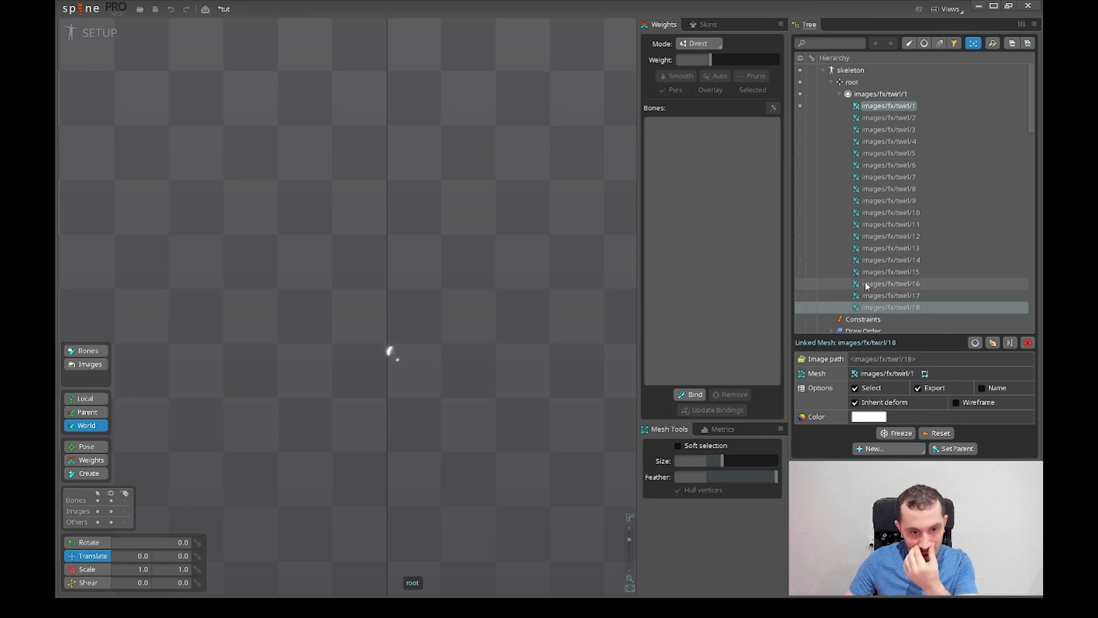
# - Select the meshes images/fx/twirl/1 to 18 and examine them on the canvas, along with the properties of linked mesh images/fx/twirl/15
pyautogui.keyDown('shift'); pyautogui.click(870, 107); pyautogui.keyUp('shift')
pyautogui.moveTo(546, 311); pyautogui.dragTo(574, 298)
pyautogui.scroll(2, 561, 329)
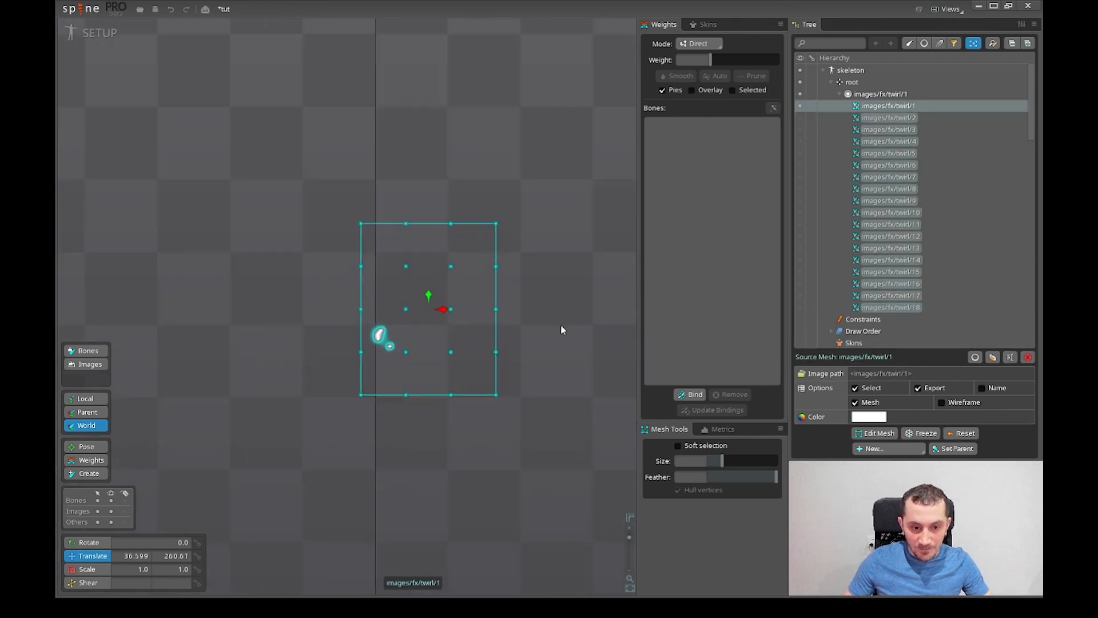
pyautogui.scroll(-1, 538, 378)
pyautogui.hotkey('ctrl', 'z')
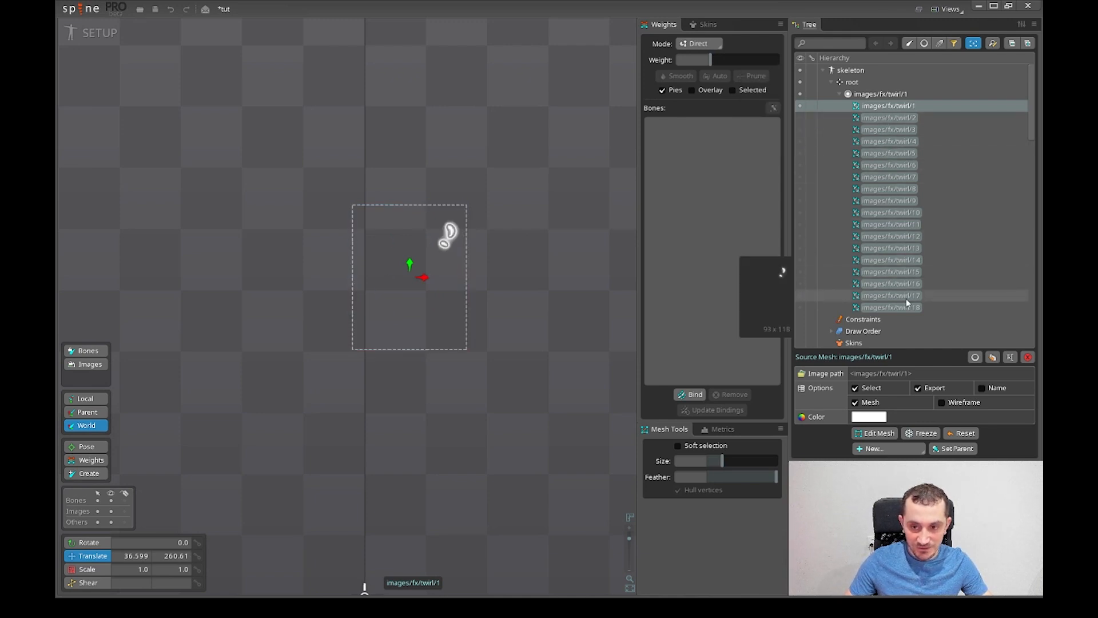
pyautogui.moveTo(509, 352); pyautogui.dragTo(527, 361)
pyautogui.scroll(2, 423, 317)
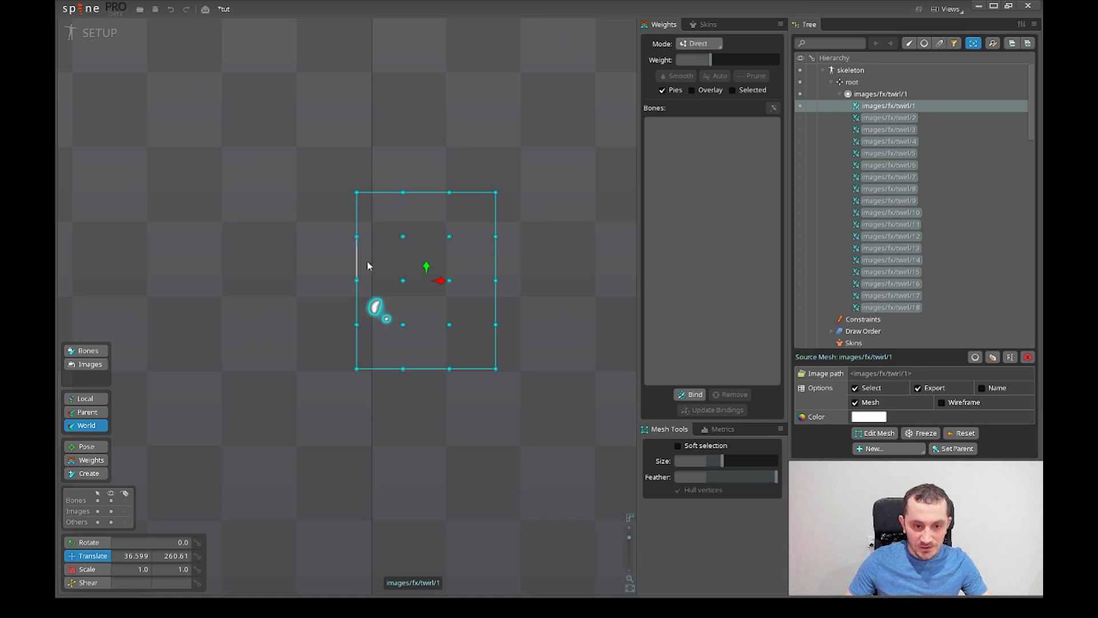
pyautogui.moveTo(554, 372); pyautogui.dragTo(507, 344)
pyautogui.scroll(-2, 554, 418)
pyautogui.scroll(-1, 522, 319)
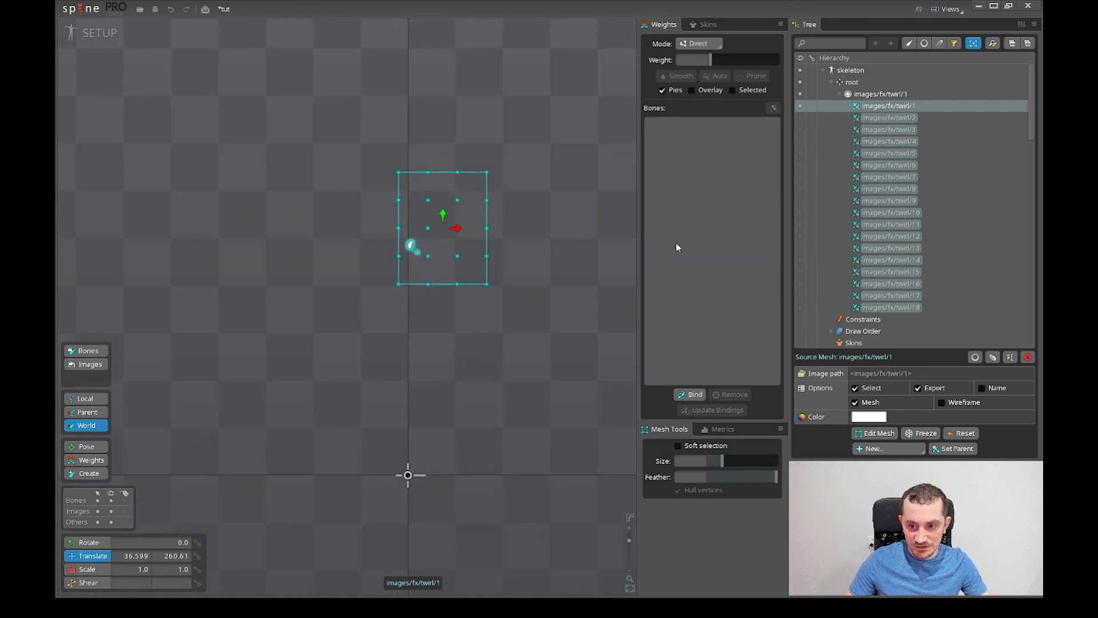
pyautogui.click(905, 274)
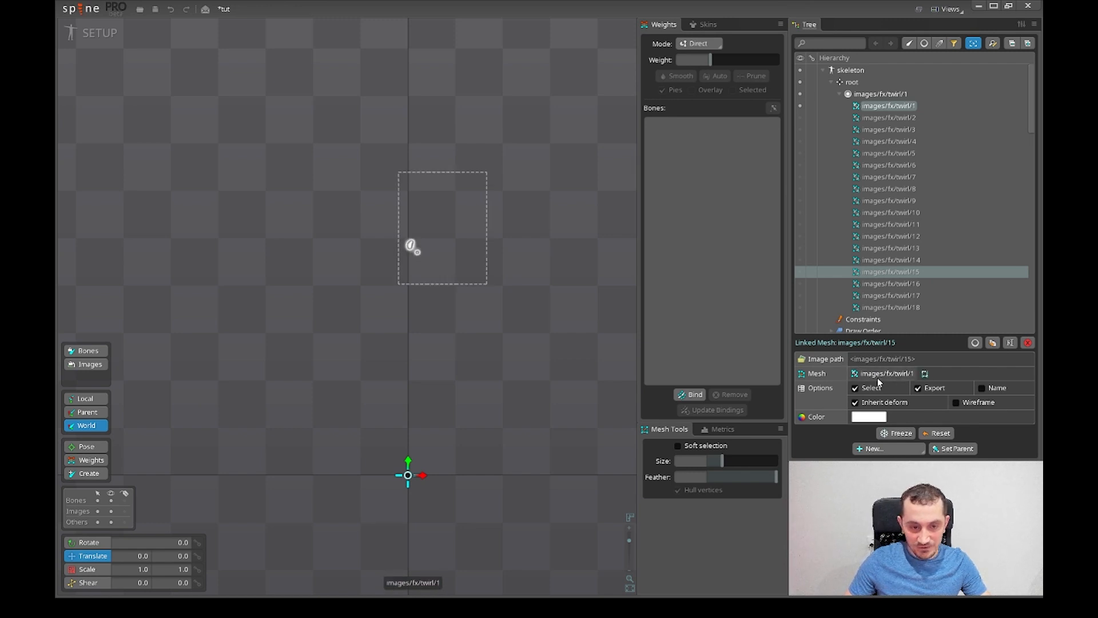
# - Compare the properties of source mesh images/fx/twirl/1 with those of linked meshes images/fx/twirl/2 and images/fx/twirl/13
pyautogui.click(880, 104)
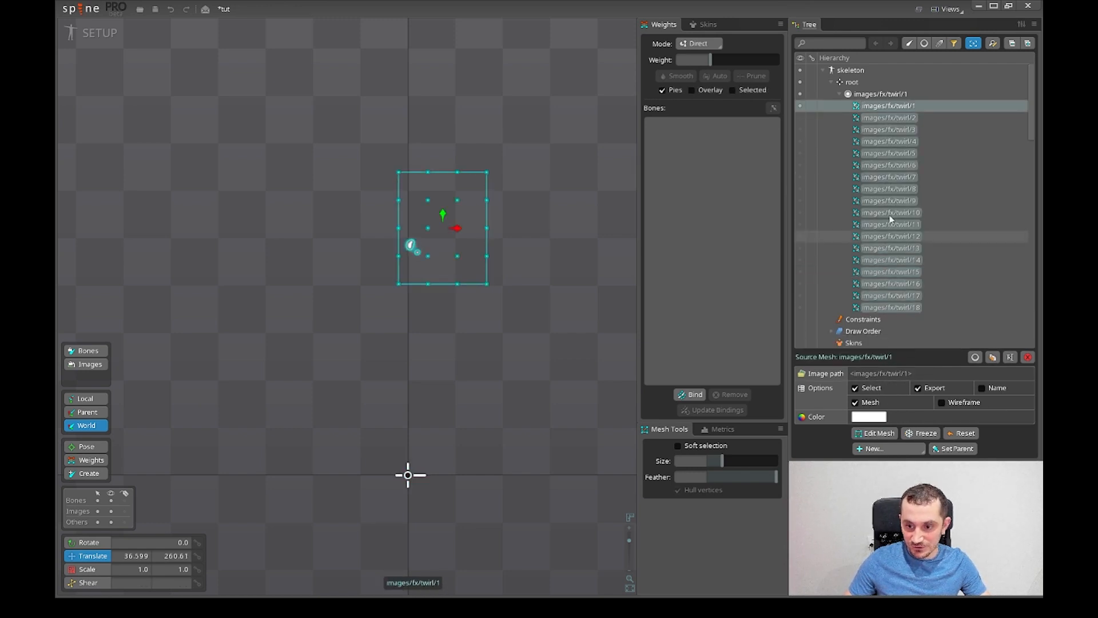
pyautogui.click(877, 117)
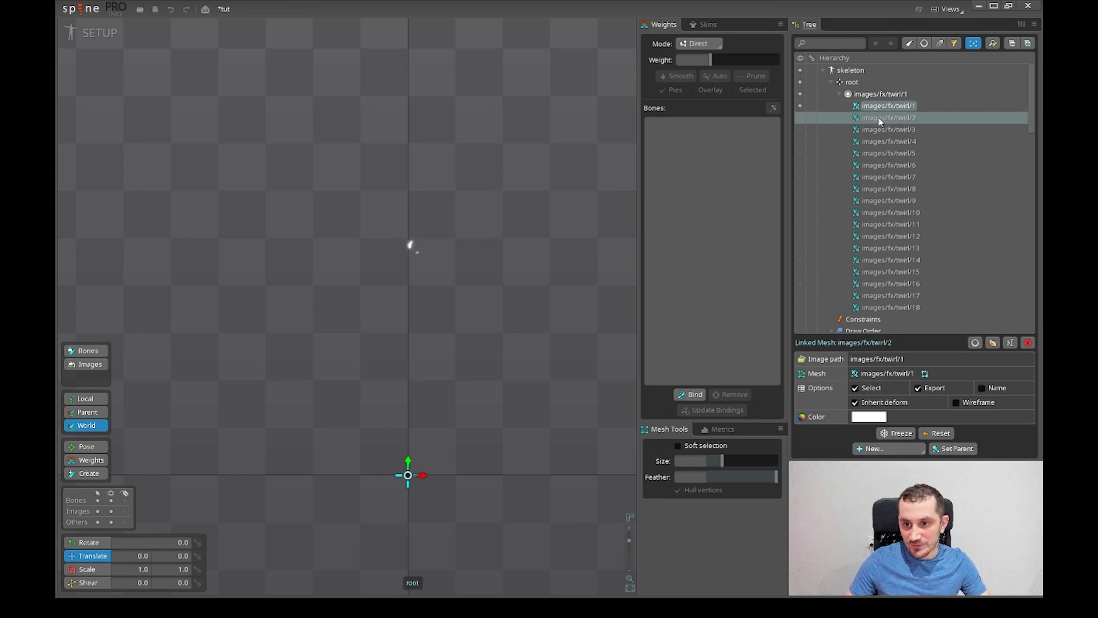
pyautogui.click(884, 248)
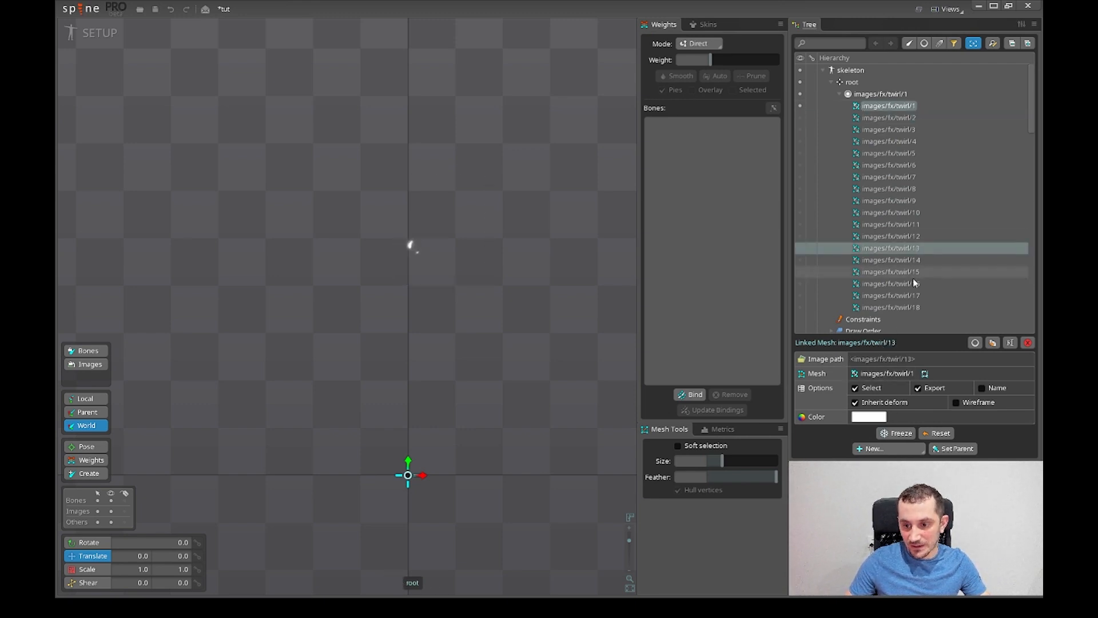
pyautogui.click(867, 376)
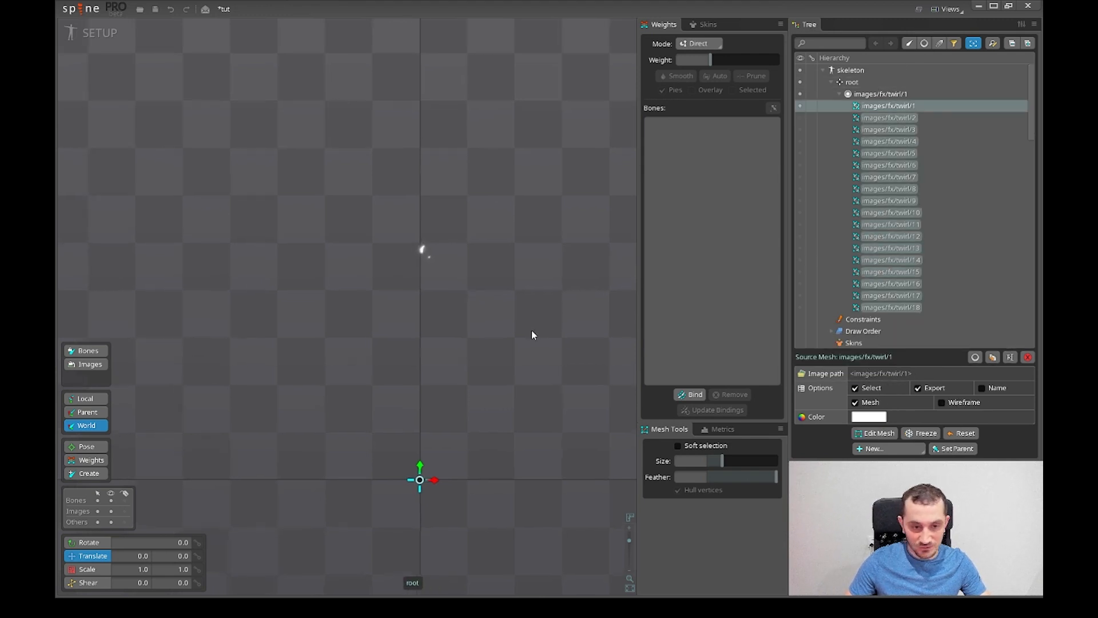
# - Move source mesh images/fx/twirl/1 so it sits just above the root bone, at about X 4.5 and Y 99.1
pyautogui.click(861, 117)
pyautogui.click(876, 105)
pyautogui.moveTo(577, 321); pyautogui.dragTo(579, 271)
pyautogui.moveTo(558, 241); pyautogui.dragTo(526, 393)
pyautogui.moveTo(526, 393); pyautogui.dragTo(517, 363)
pyautogui.scroll(2, 494, 400)
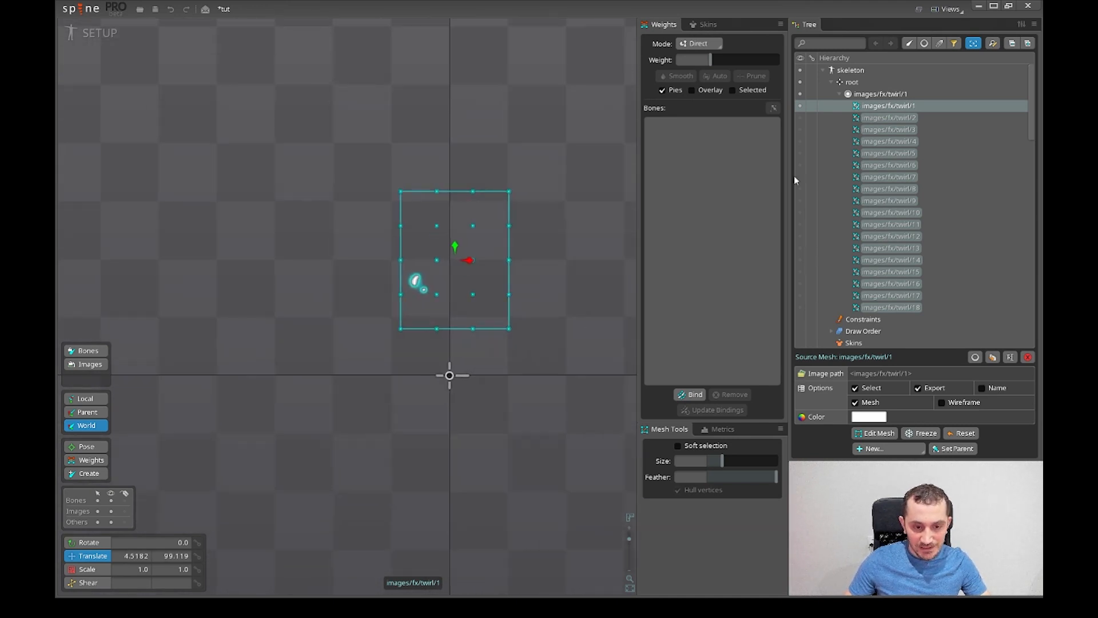
pyautogui.click(853, 82)
pyautogui.moveTo(500, 304); pyautogui.dragTo(522, 282)
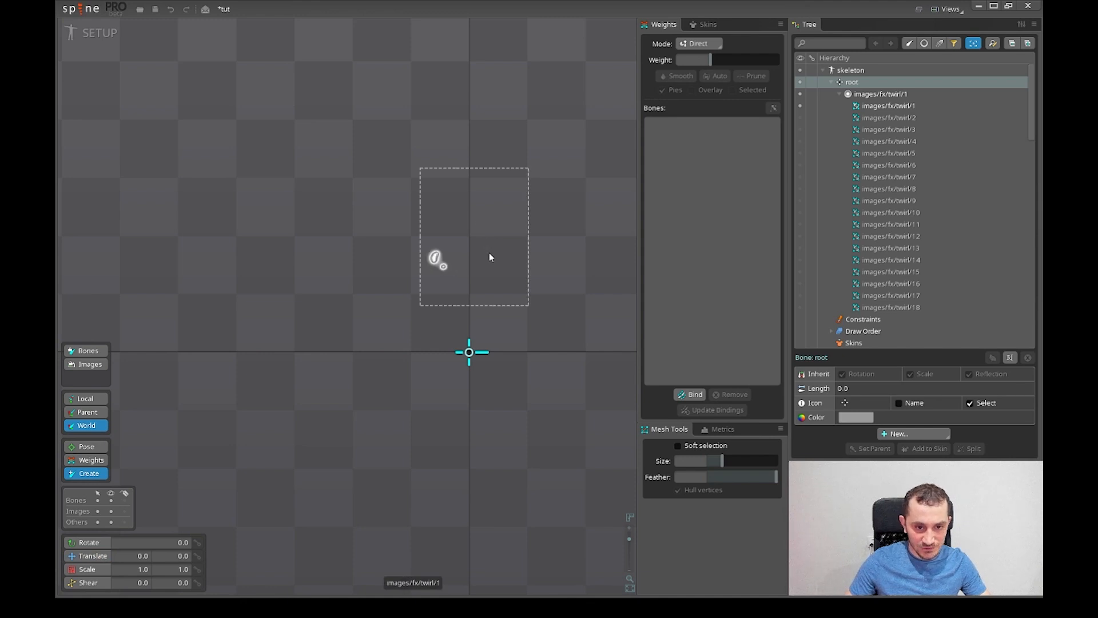
pyautogui.moveTo(489, 258); pyautogui.dragTo(483, 278)
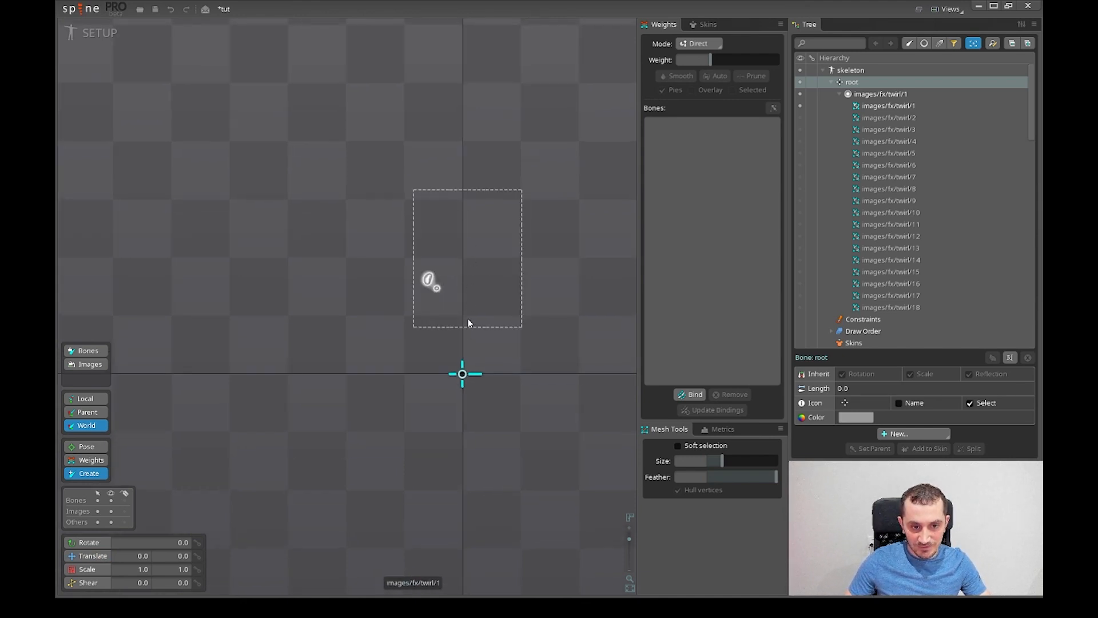
pyautogui.press('v')
pyautogui.click(444, 282)
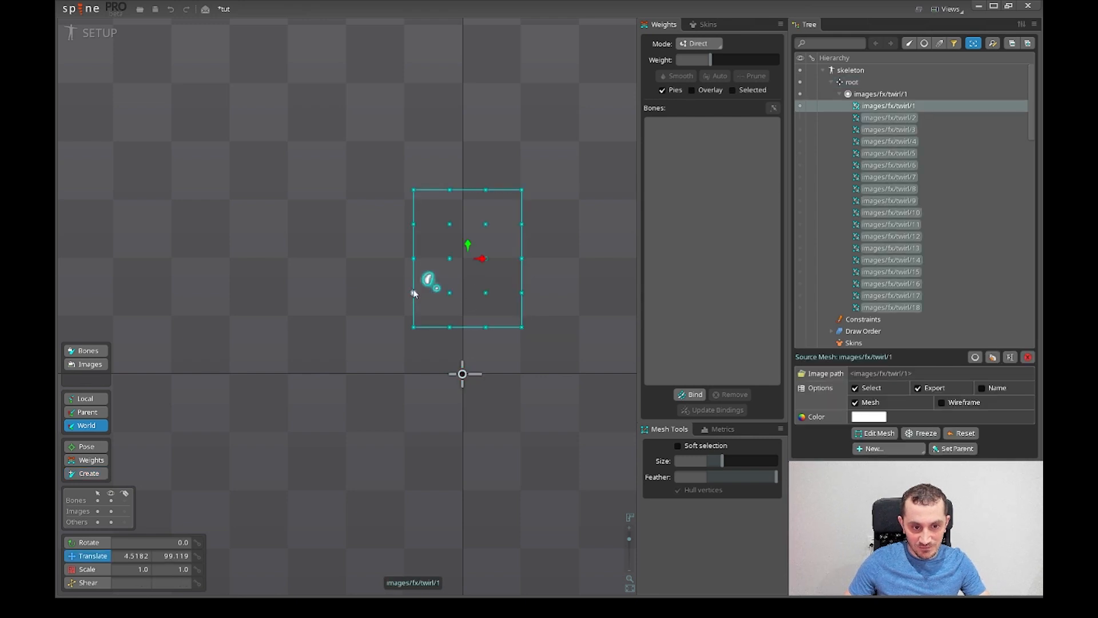
pyautogui.scroll(2, 436, 304)
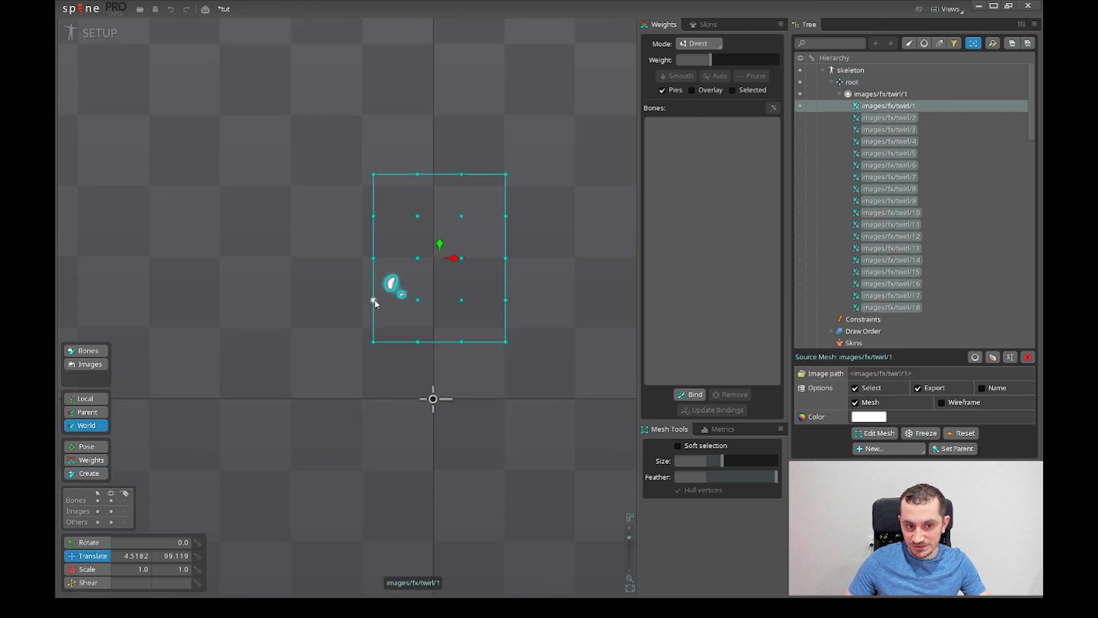
pyautogui.click(888, 94)
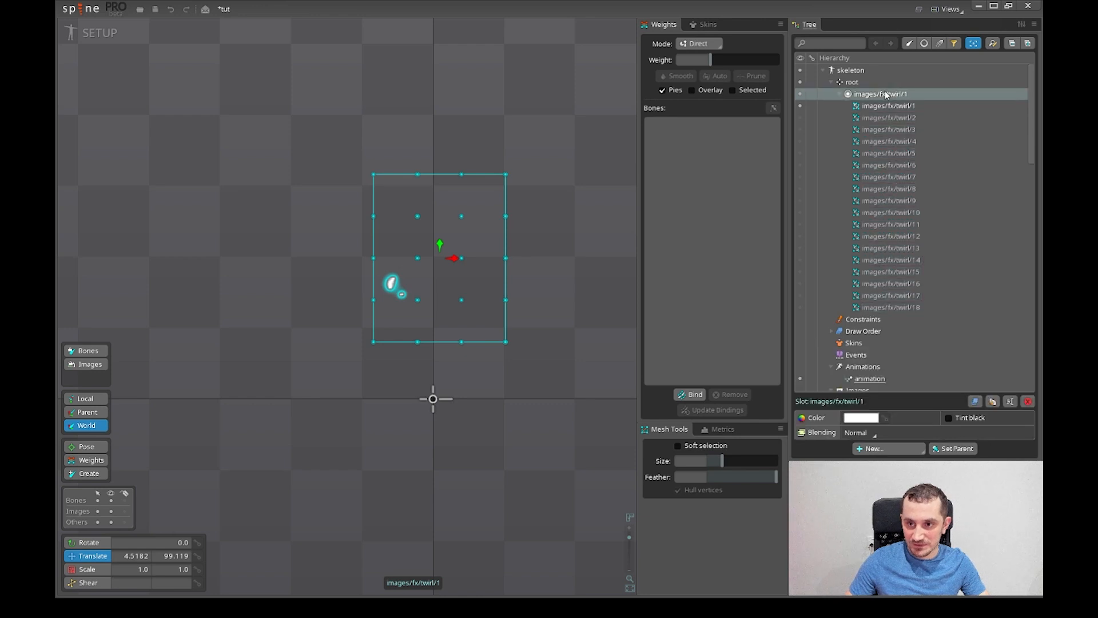
# - Create a chain of five bones from root, evenly spread upward from the twirl mesh's lower edge to its upper edge
pyautogui.click(869, 82)
pyautogui.moveTo(491, 323); pyautogui.dragTo(505, 293)
pyautogui.press('n')
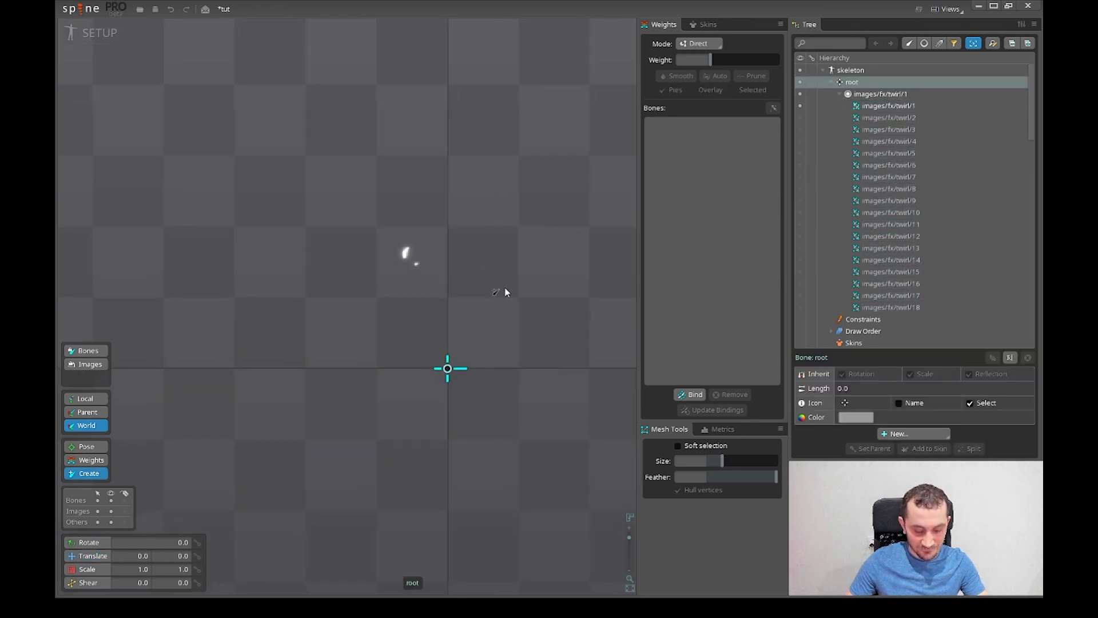
pyautogui.keyDown('ctrl'); pyautogui.click(449, 271); pyautogui.keyUp('ctrl')
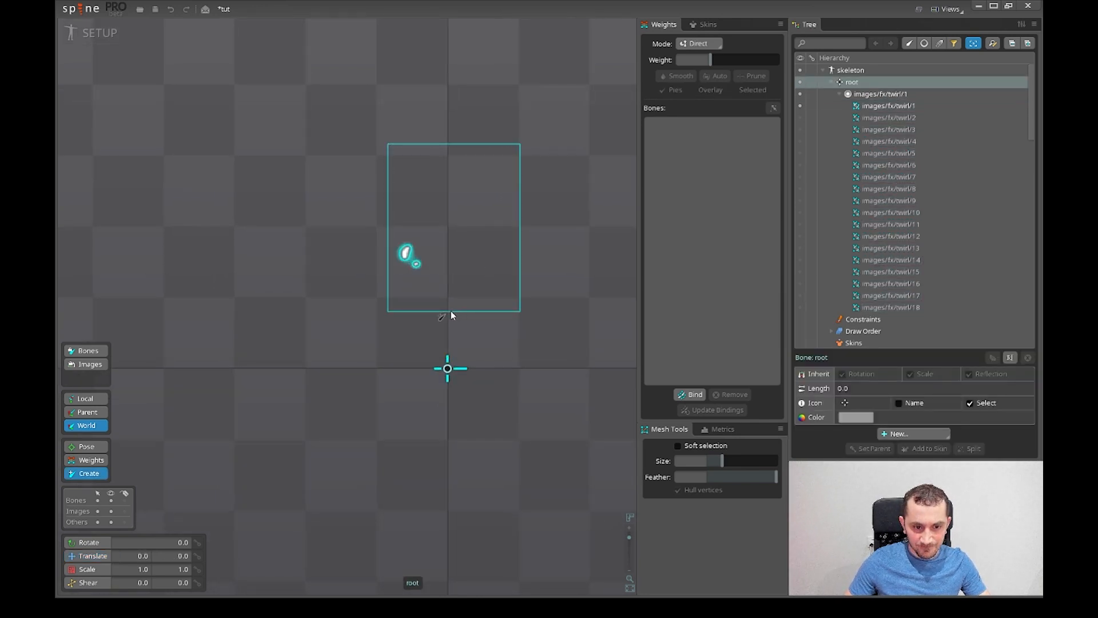
pyautogui.click(451, 311)
pyautogui.click(449, 271)
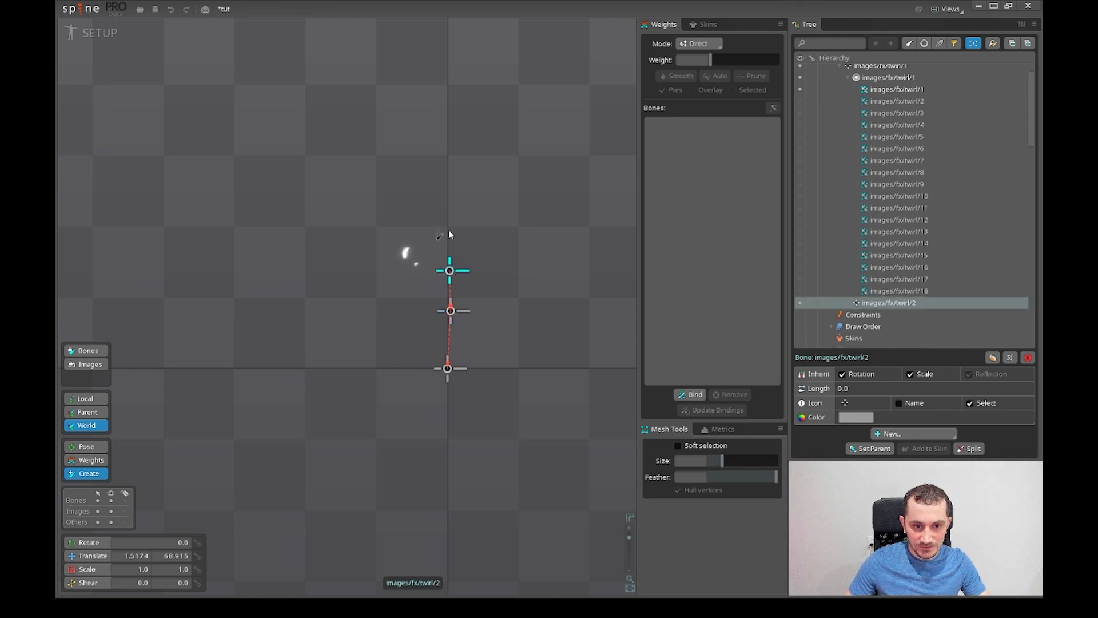
pyautogui.click(449, 230)
pyautogui.click(448, 190)
pyautogui.click(448, 155)
pyautogui.press('v')
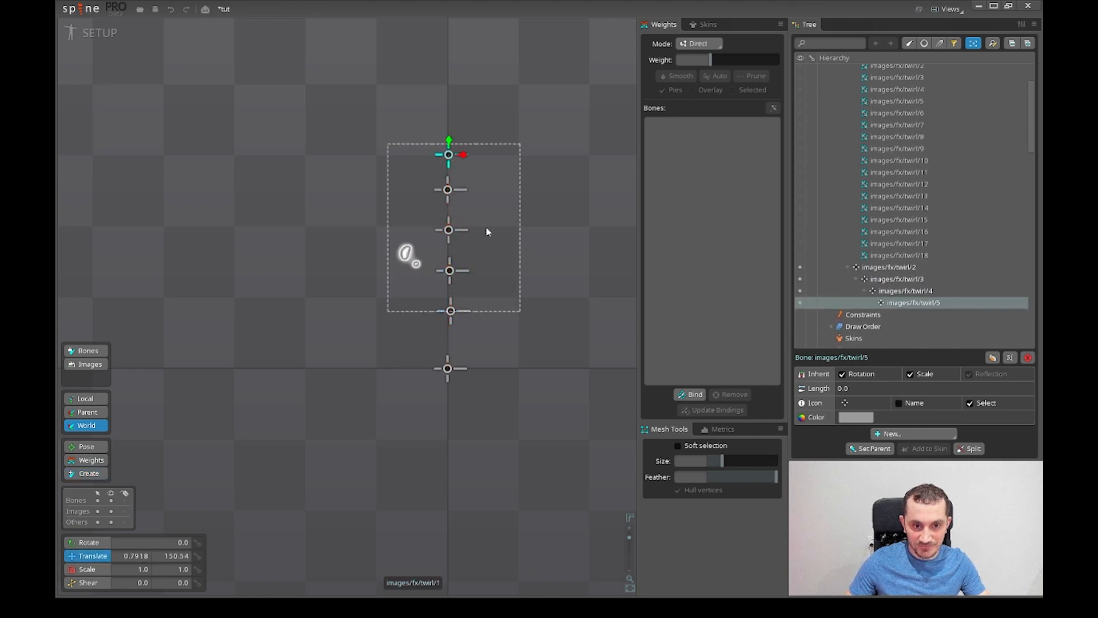
# - Align the five chain bones and the twirl mesh vertically by setting their X translation to 0
pyautogui.scroll(2, 485, 231)
pyautogui.moveTo(407, 119); pyautogui.dragTo(481, 346)
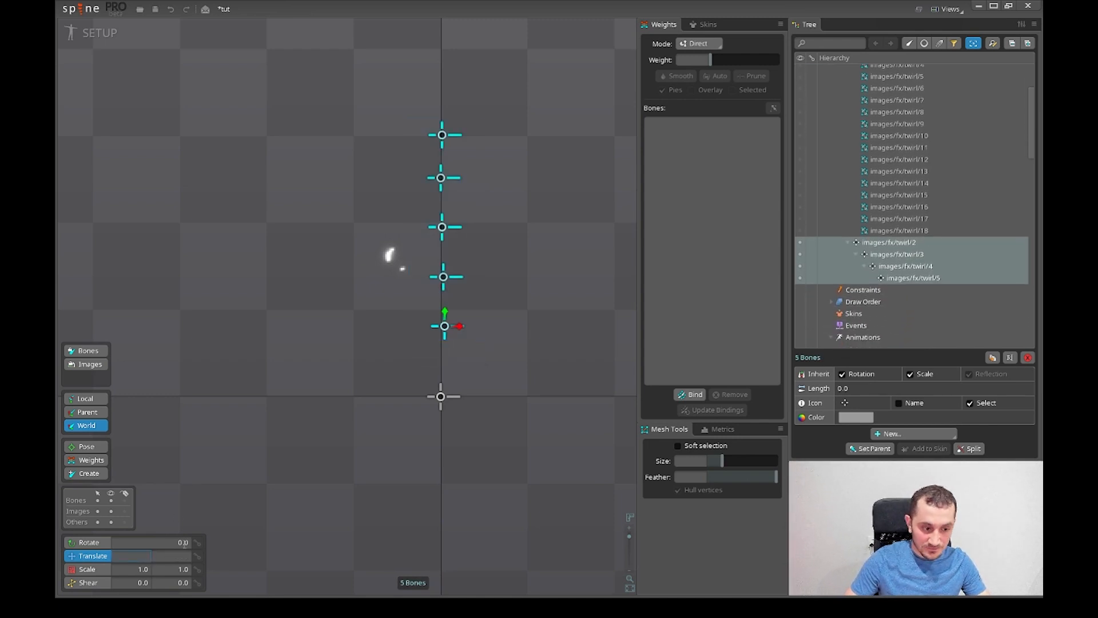
pyautogui.write('0')
pyautogui.press('Return')
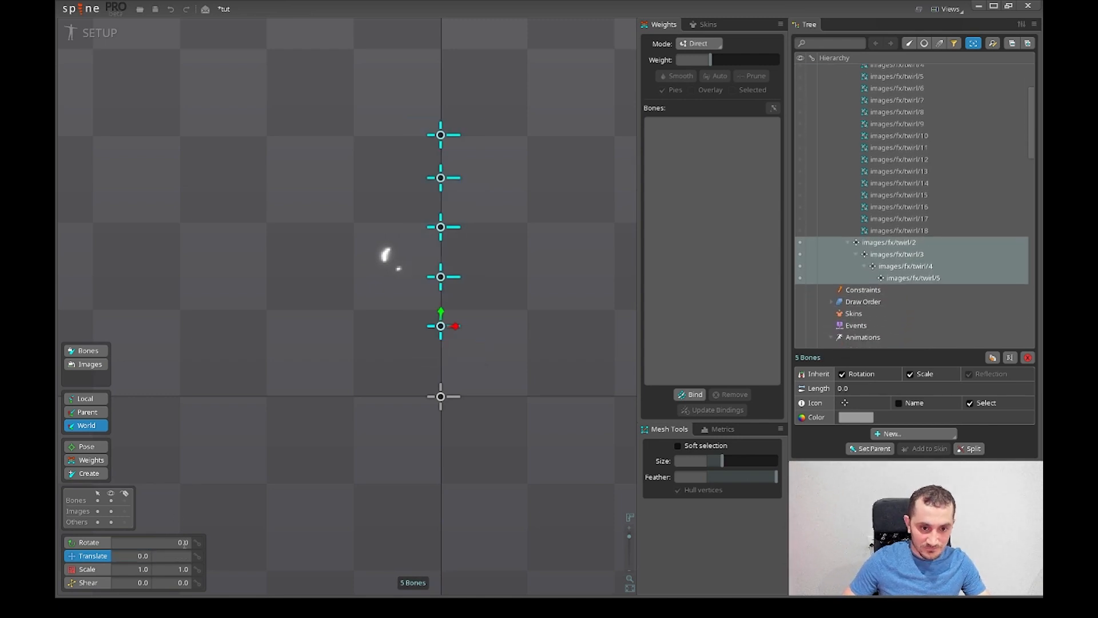
pyautogui.click(378, 228)
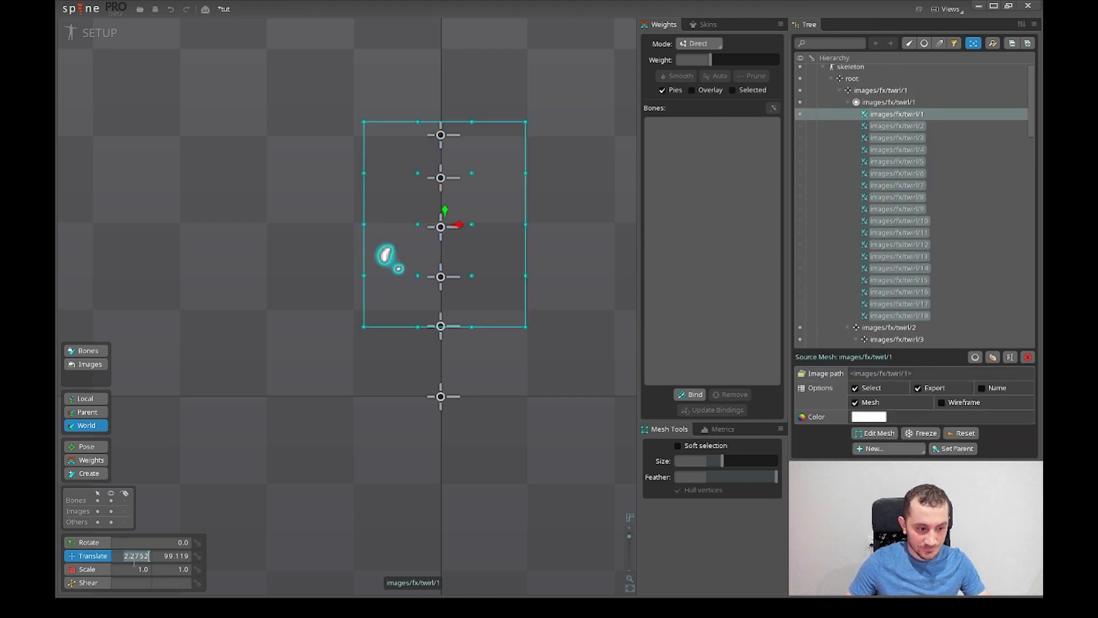
pyautogui.write('0')
pyautogui.press('Return')
# - Bind source mesh images/fx/twirl/1 to the five chain bones, from the lowest to the highest
pyautogui.click(443, 326)
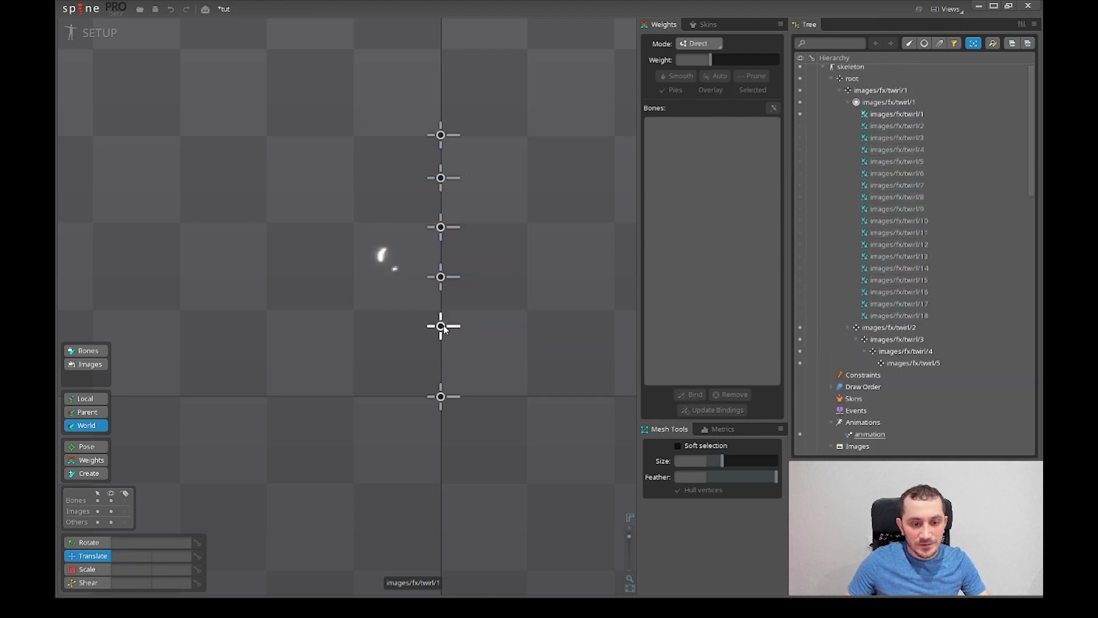
pyautogui.moveTo(412, 78); pyautogui.dragTo(480, 334)
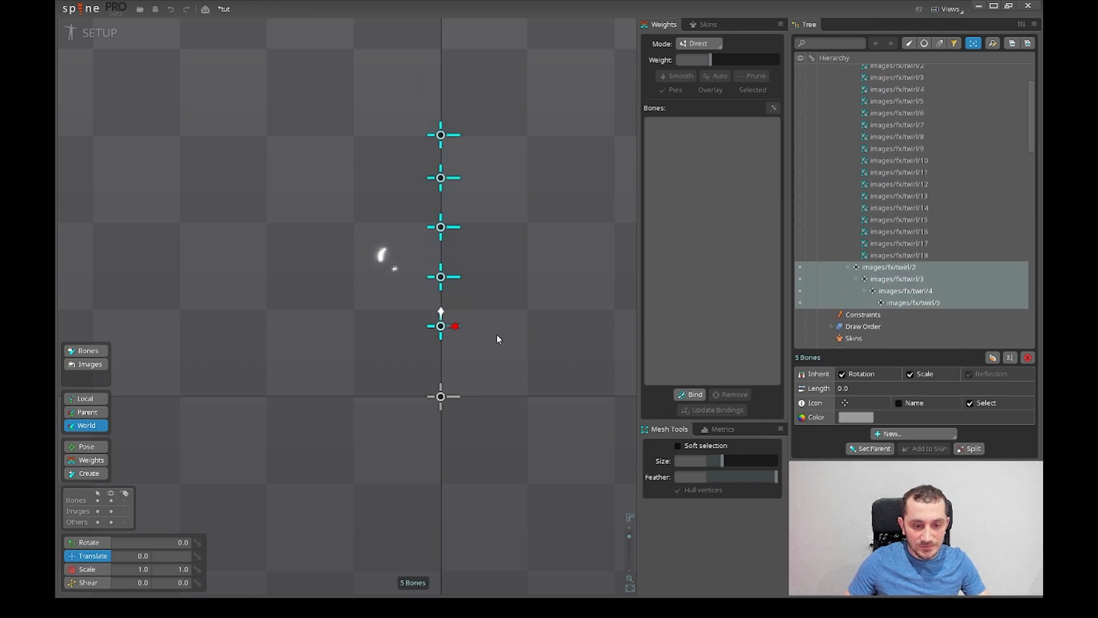
pyautogui.click(506, 305)
pyautogui.click(694, 395)
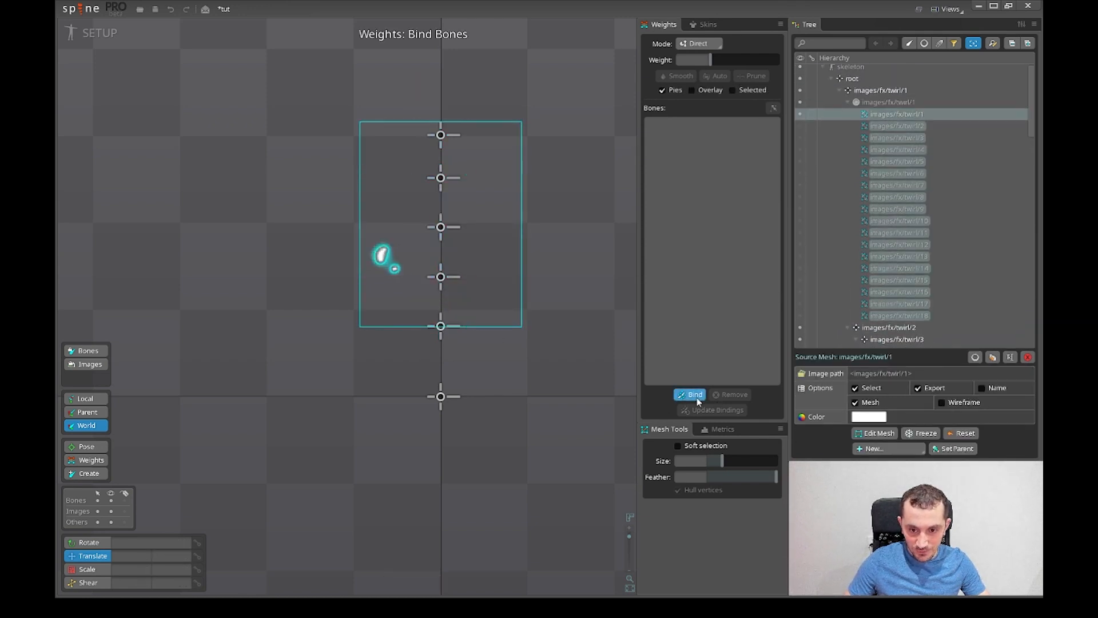
pyautogui.click(442, 327)
pyautogui.click(441, 277)
pyautogui.click(440, 228)
pyautogui.click(441, 178)
pyautogui.doubleClick(441, 136)
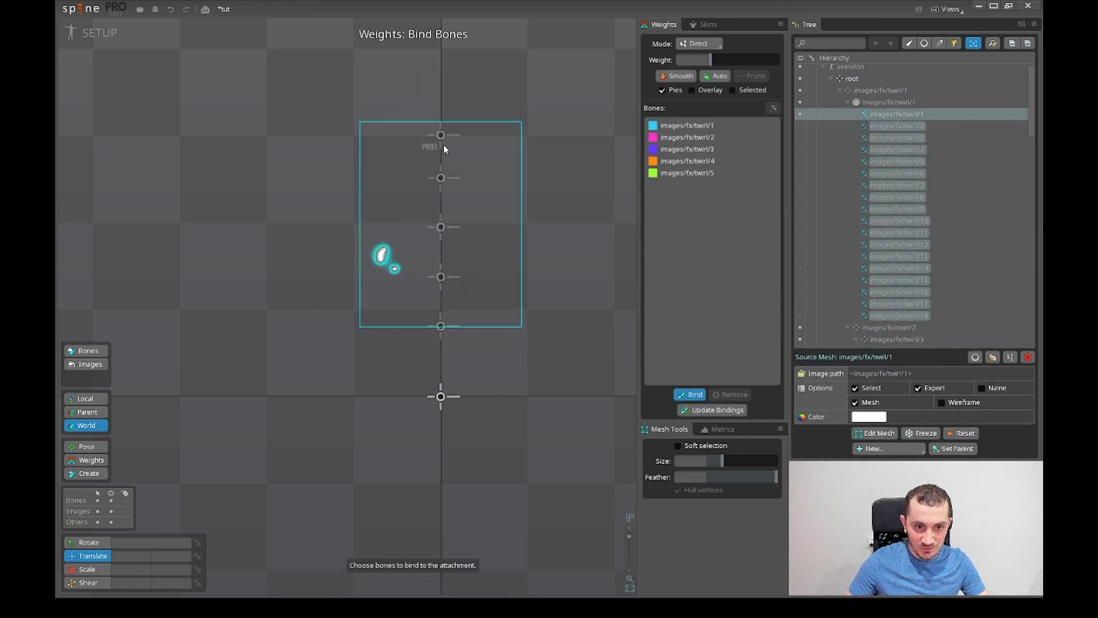
pyautogui.moveTo(500, 412); pyautogui.dragTo(458, 436)
pyautogui.press('g')
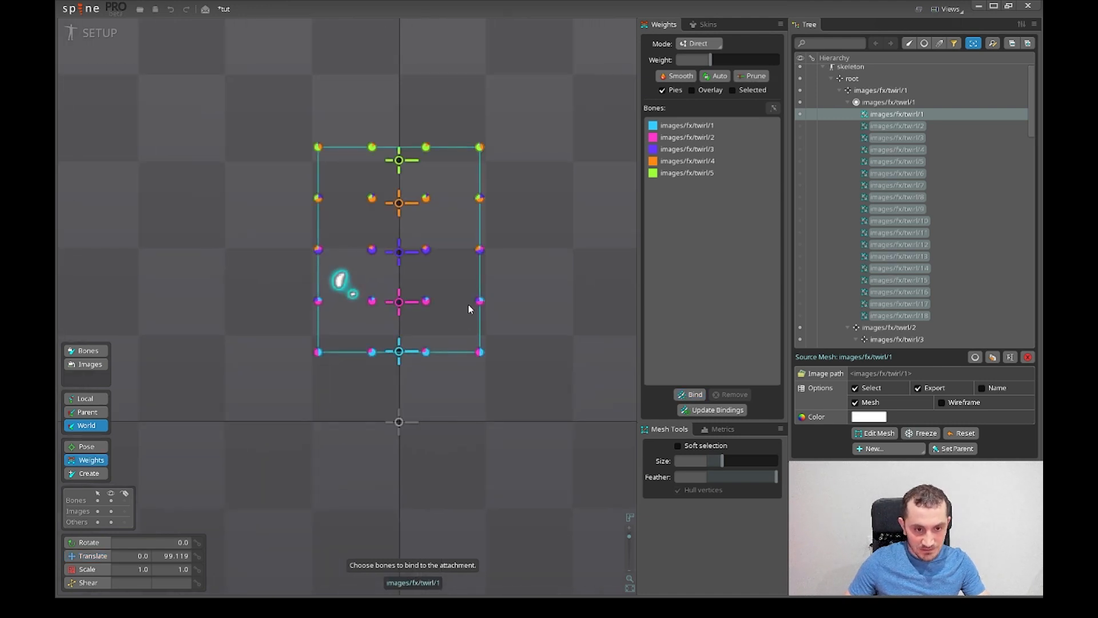
# - Test the binding by rotating bone images/fx/twirl/4 and scaling bone images/fx/twirl/5, undoing each change
pyautogui.scroll(1, 420, 270)
pyautogui.press('g')
pyautogui.scroll(-1, 420, 270)
pyautogui.click(410, 221)
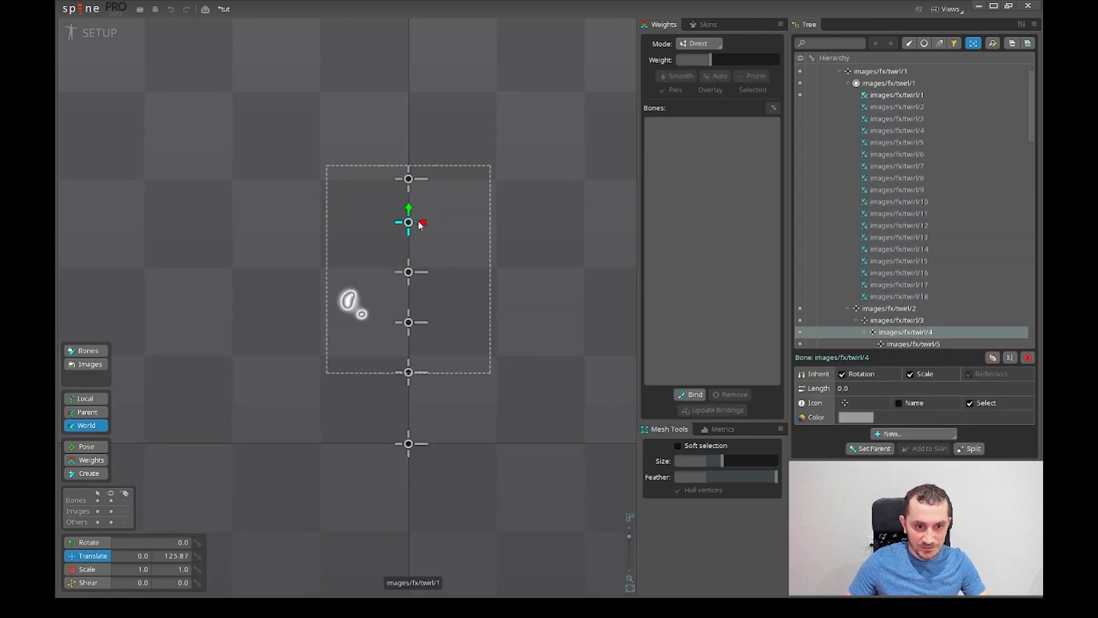
pyautogui.press('c')
pyautogui.moveTo(544, 211); pyautogui.dragTo(495, 105)
pyautogui.hotkey('ctrl', 'z')
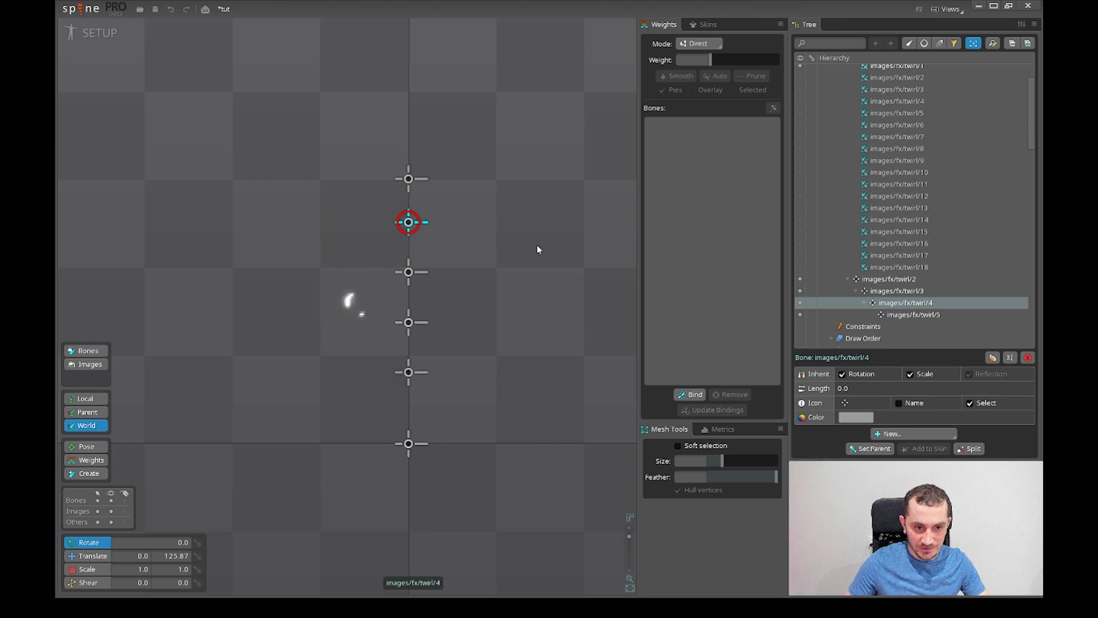
pyautogui.press('v')
pyautogui.click(408, 179)
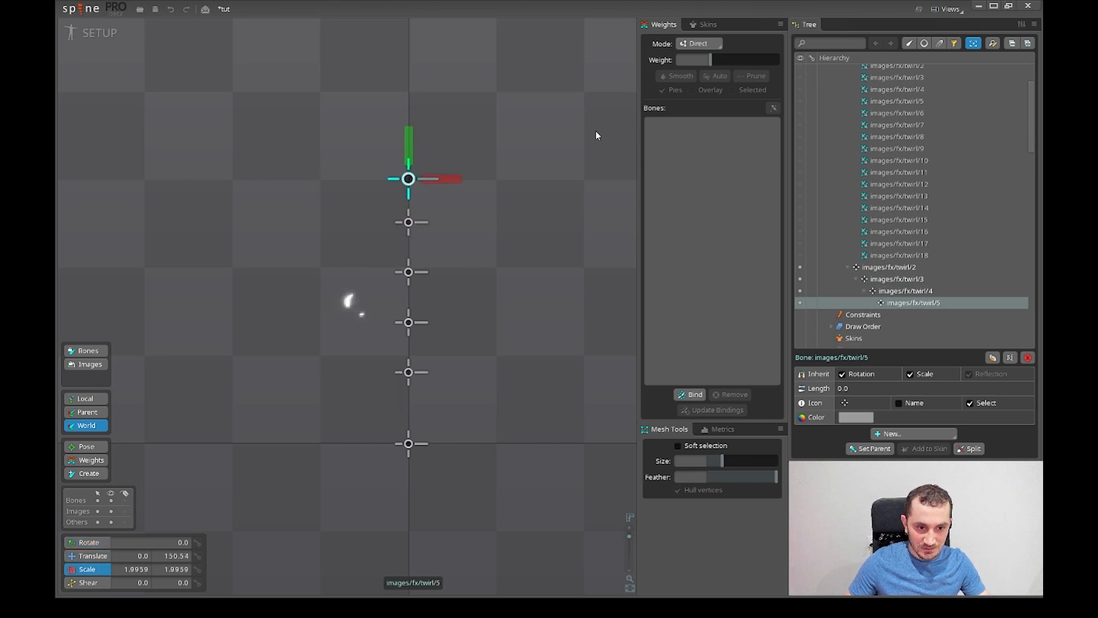
pyautogui.hotkey('ctrl', 'z')
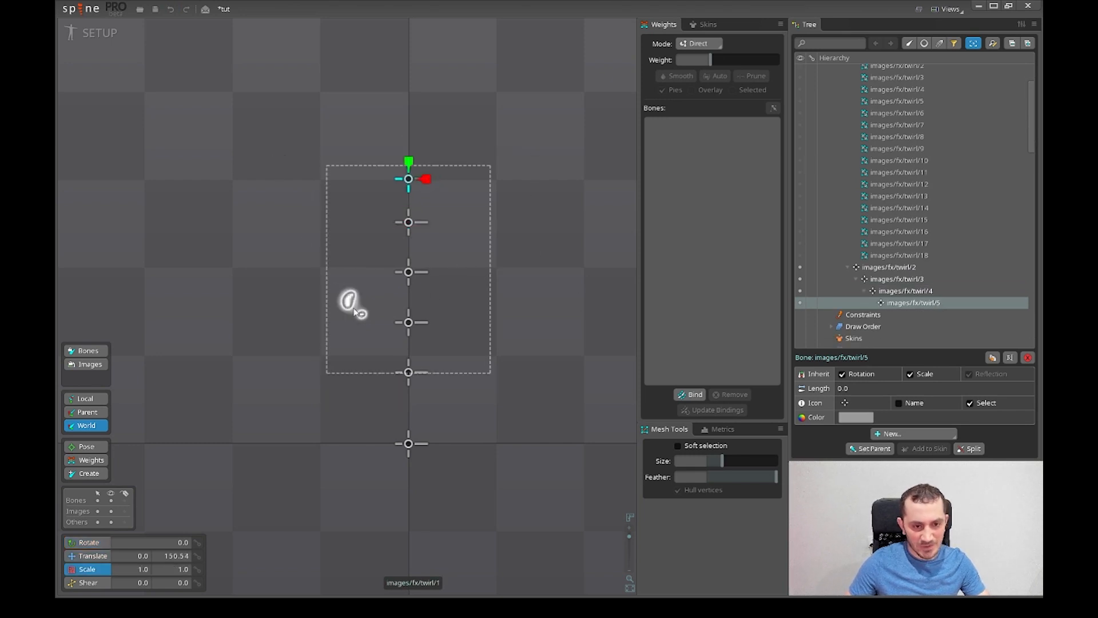
# - Examine the bone weights on the vertices of mesh images/fx/twirl/1, including an inner vertex beside bone images/fx/twirl/4
pyautogui.scroll(-1, 355, 310)
pyautogui.moveTo(356, 310); pyautogui.dragTo(378, 377)
pyautogui.press('v')
pyautogui.click(462, 366)
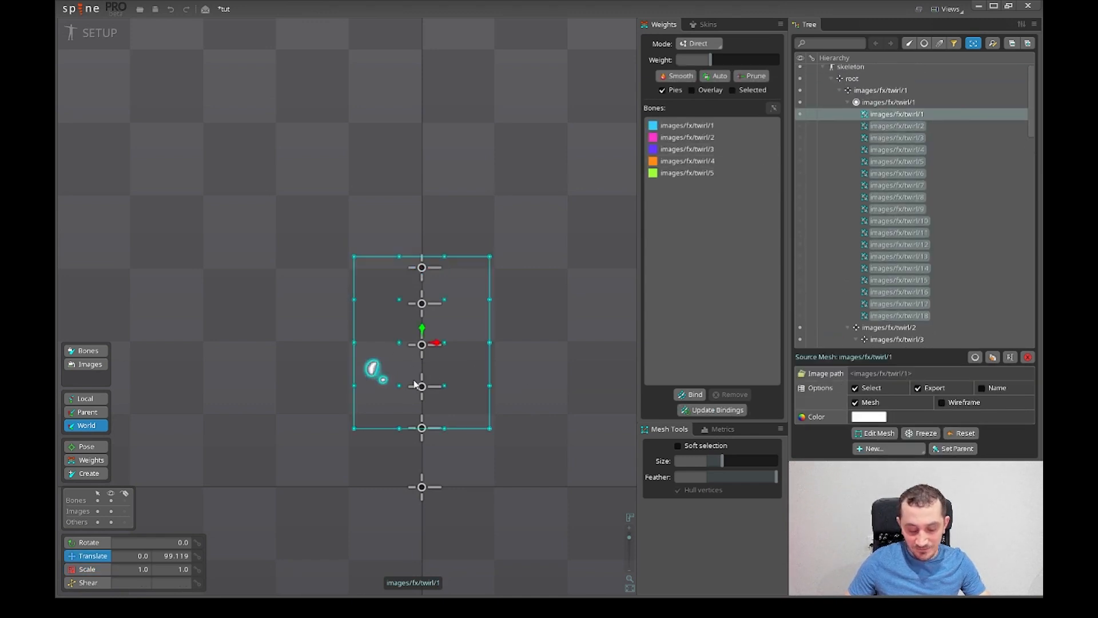
pyautogui.press('w')
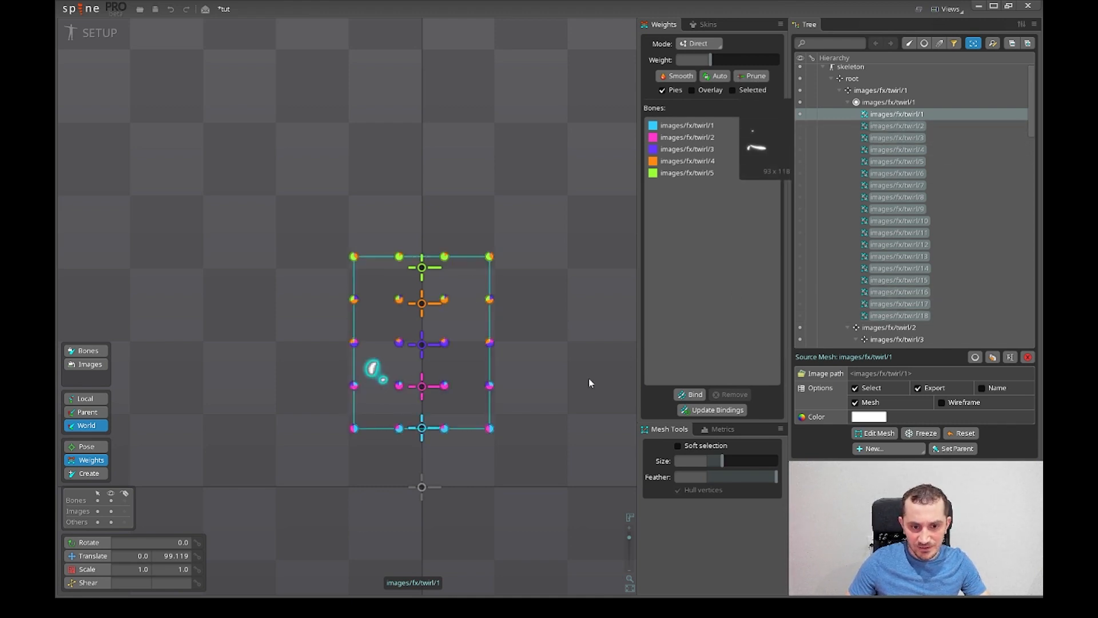
pyautogui.moveTo(555, 377); pyautogui.dragTo(534, 345)
pyautogui.moveTo(577, 277); pyautogui.dragTo(605, 249)
pyautogui.press('t')
pyautogui.scroll(1, 436, 294)
pyautogui.click(435, 276)
pyautogui.moveTo(632, 331); pyautogui.dragTo(539, 330)
pyautogui.scroll(-1, 539, 331)
pyautogui.moveTo(558, 279); pyautogui.dragTo(570, 280)
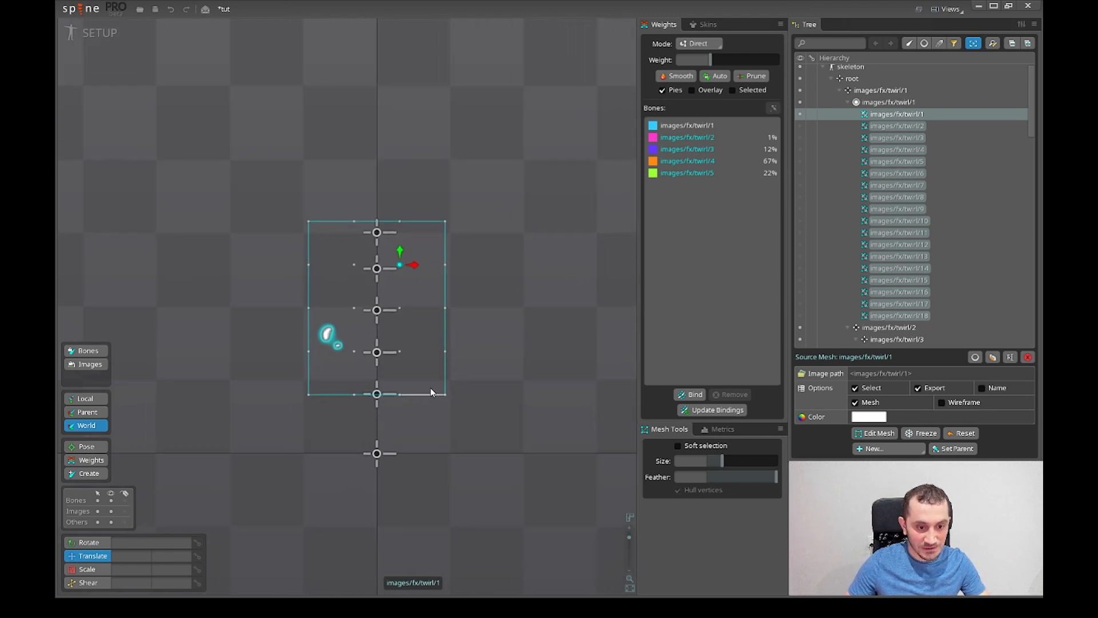
# - In Animate mode, key the slot's attachment as images/fx/twirl/1 at frame 0 and images/fx/twirl/18 at frame 56, and return to frame 0
pyautogui.click(86, 32)
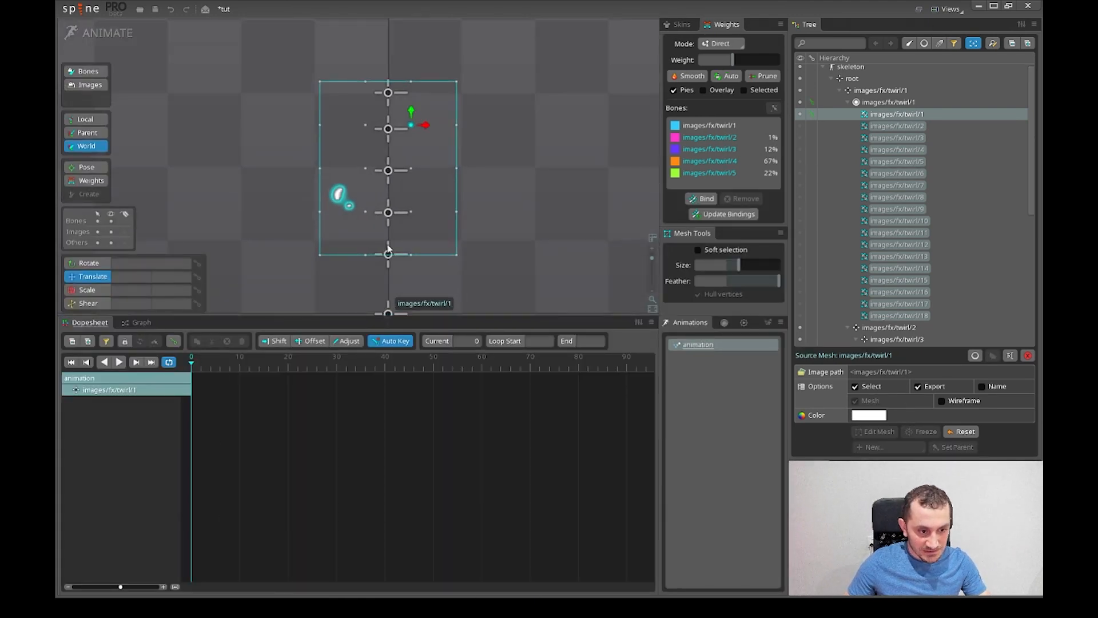
pyautogui.click(800, 125)
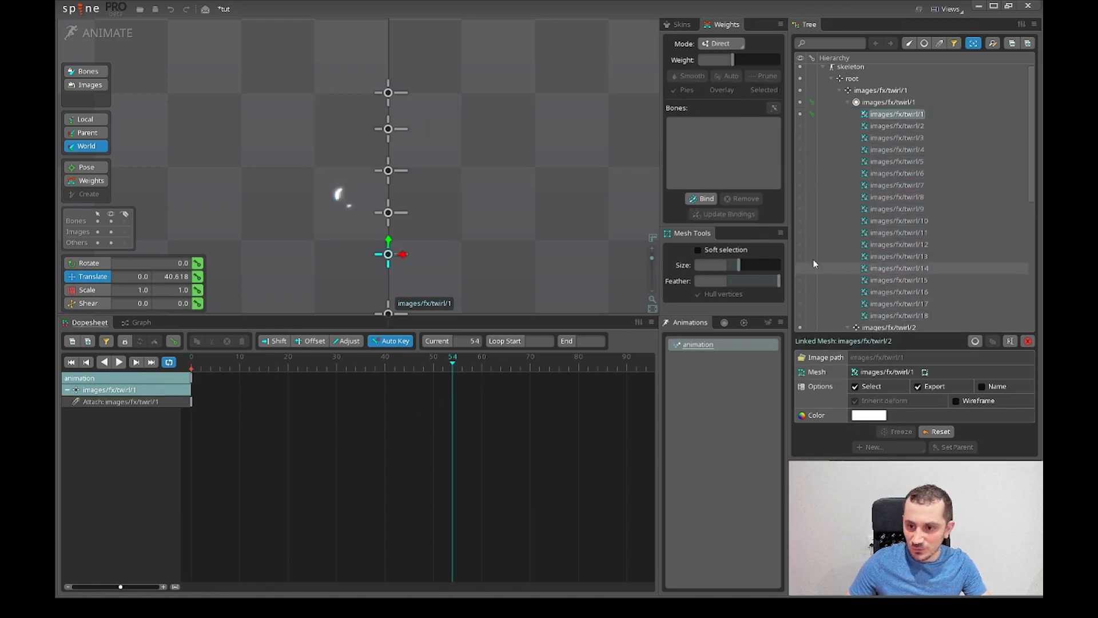
pyautogui.scroll(-1, 814, 259)
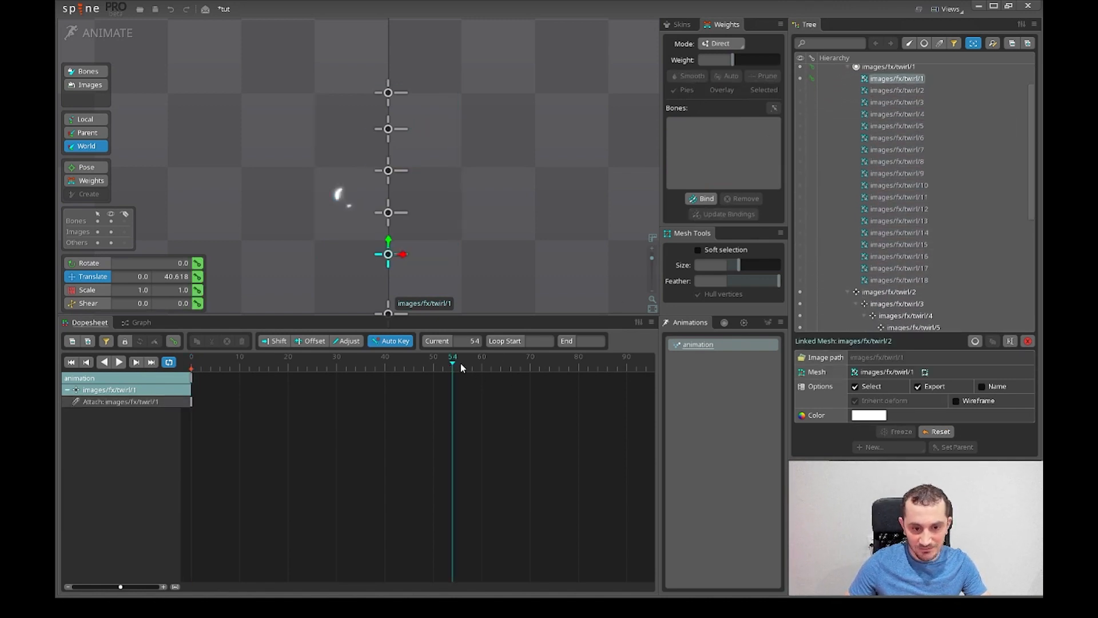
pyautogui.moveTo(460, 366)
pyautogui.mouseDown()
pyautogui.moveTo(473, 366)
pyautogui.moveTo(462, 367)
pyautogui.mouseUp()
pyautogui.click(800, 280)
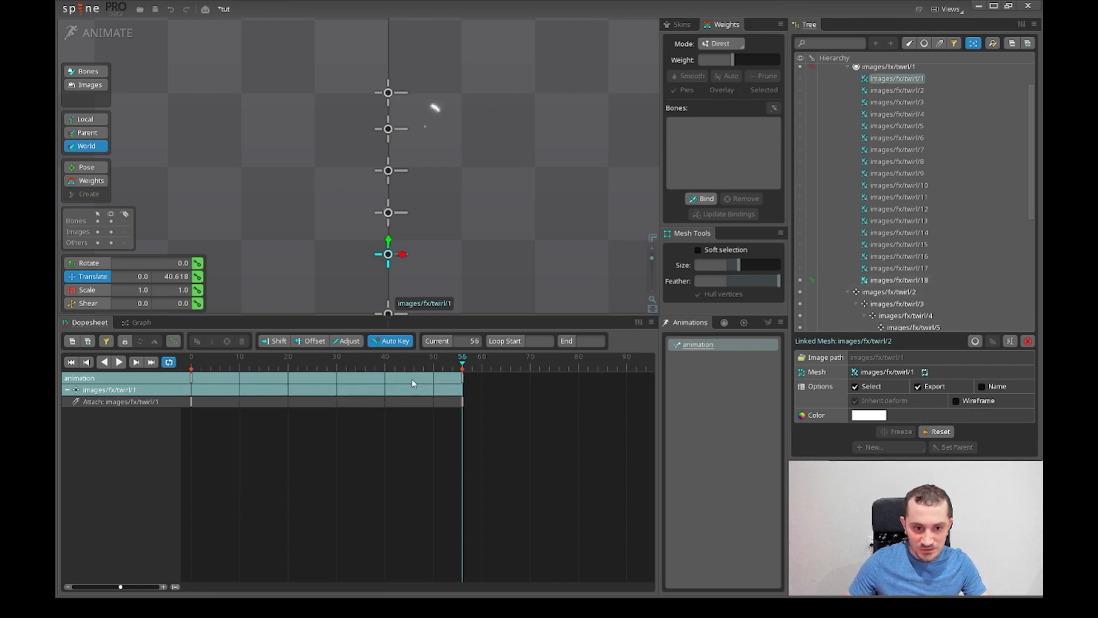
pyautogui.click(194, 382)
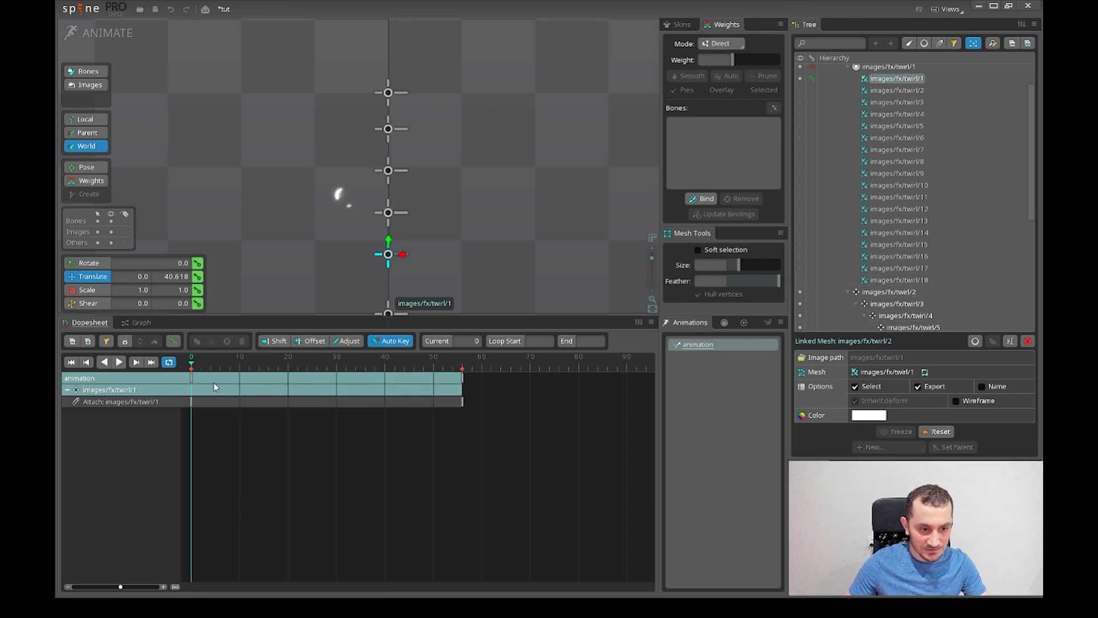
pyautogui.moveTo(176, 374)
pyautogui.mouseDown()
pyautogui.moveTo(288, 378)
pyautogui.moveTo(185, 377)
pyautogui.mouseUp()
pyautogui.scroll(-1, 515, 213)
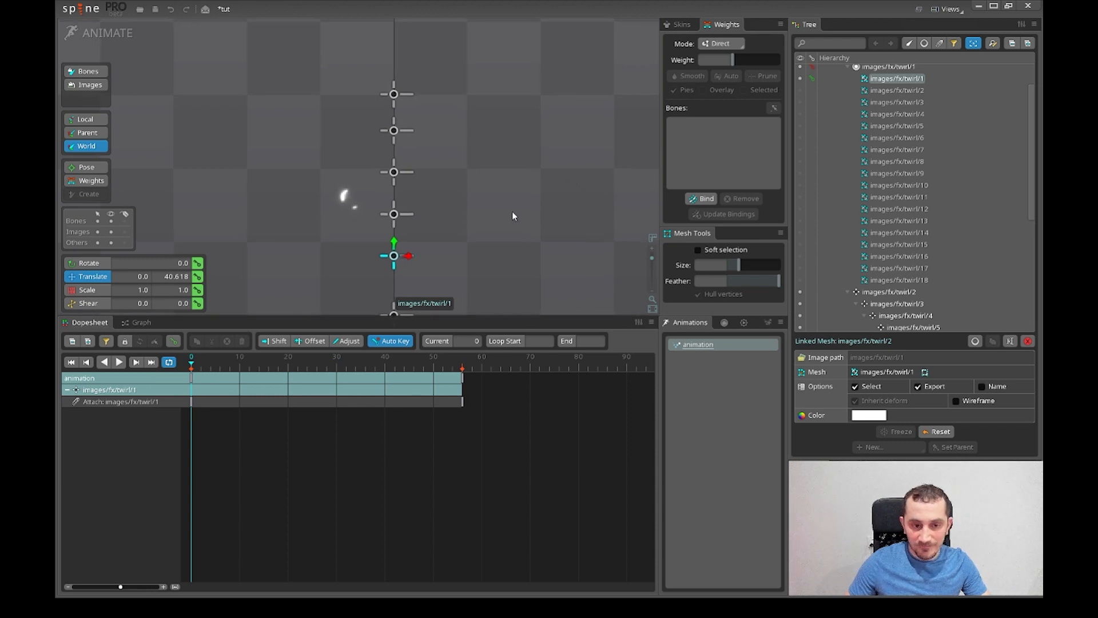
# - Key the slot's attachment as images/fx/twirl/2, images/fx/twirl/3 and images/fx/twirl/4 at frames 1, 2 and 3
pyautogui.moveTo(457, 216)
pyautogui.mouseDown()
pyautogui.moveTo(464, 190)
pyautogui.moveTo(470, 213)
pyautogui.mouseUp()
pyautogui.scroll(3, 868, 140)
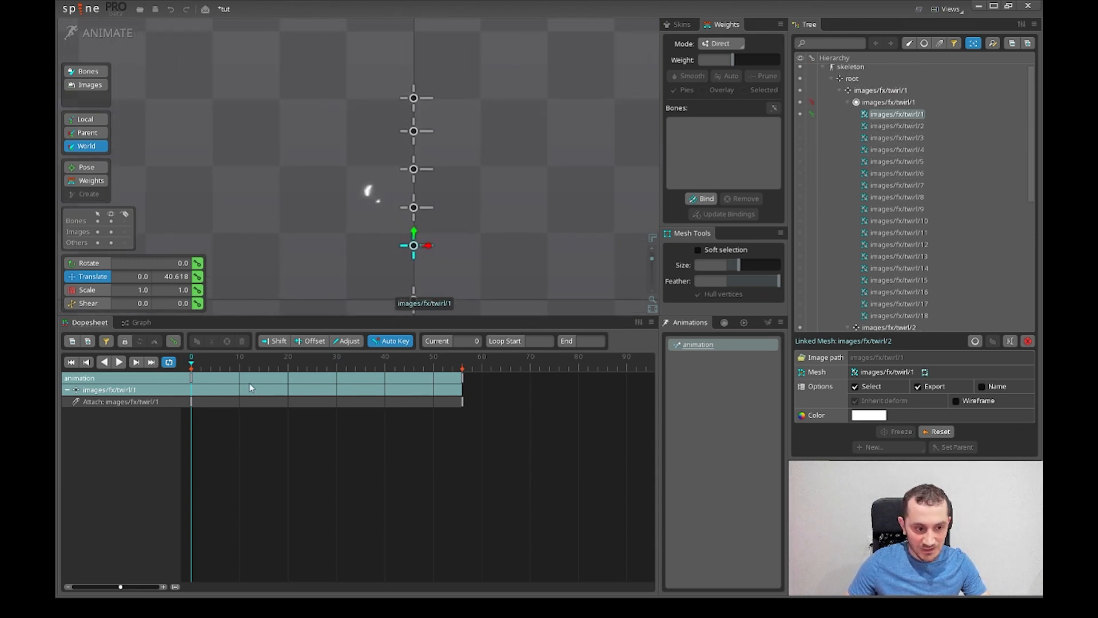
pyautogui.click(200, 370)
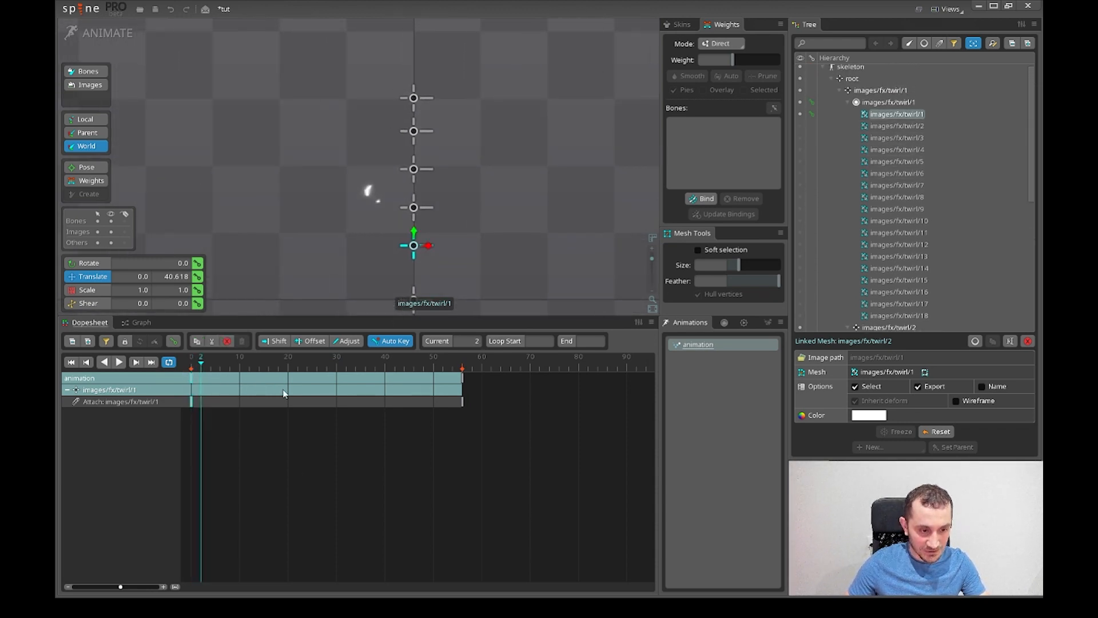
pyautogui.click(189, 370)
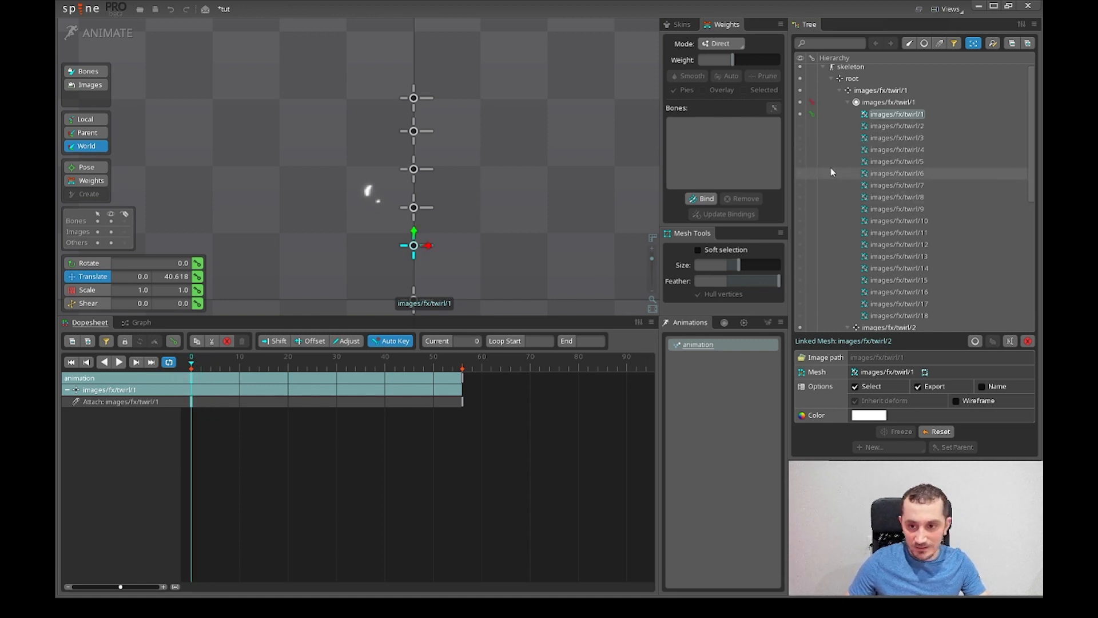
pyautogui.click(799, 125)
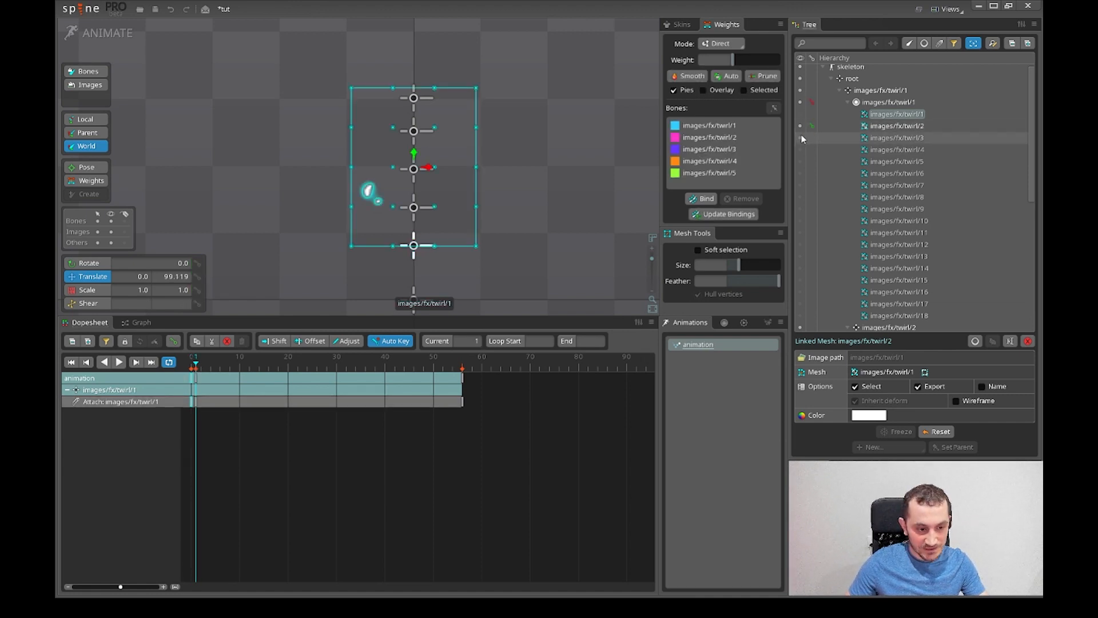
pyautogui.press('.')
pyautogui.click(800, 138)
pyautogui.click(800, 149)
pyautogui.press('.')
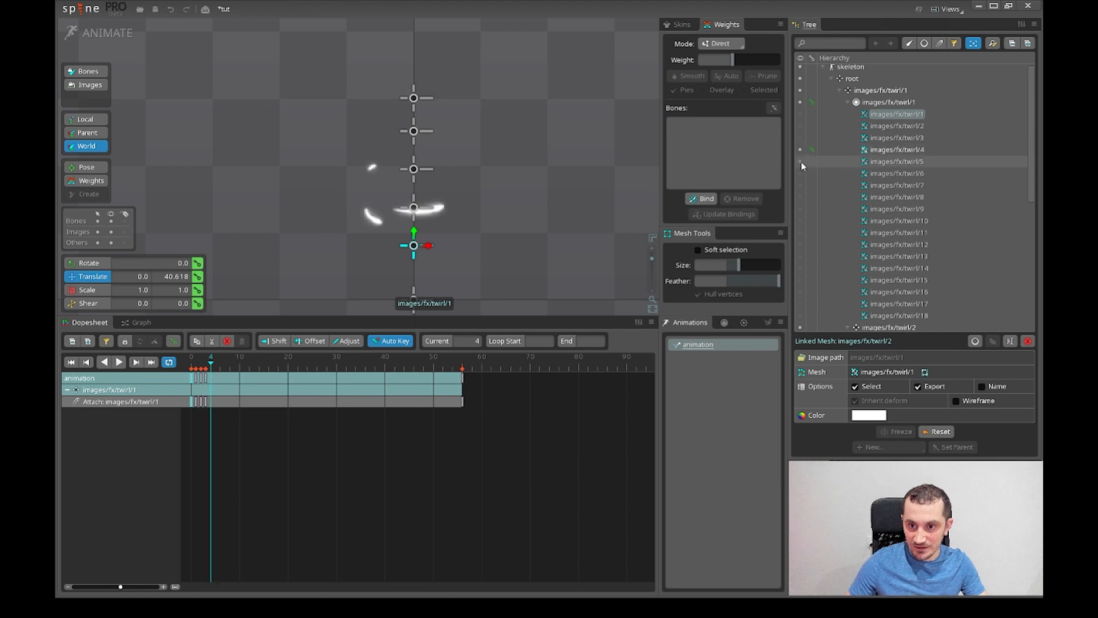
# - Key attachments images/fx/twirl/5 through images/fx/twirl/9 one per frame at frames 4 to 8
pyautogui.click(800, 162)
pyautogui.press('.')
pyautogui.click(800, 174)
pyautogui.press('.')
pyautogui.click(801, 185)
pyautogui.press('.')
pyautogui.press('.')
pyautogui.click(801, 209)
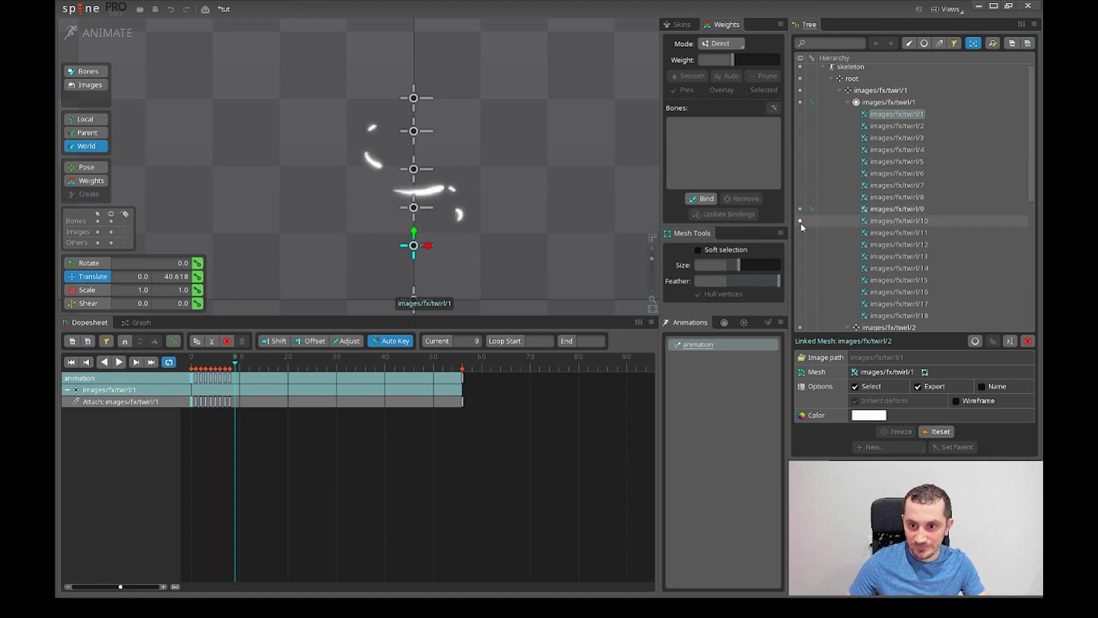
# - Key attachments images/fx/twirl/10 through images/fx/twirl/13 one per frame at frames 9 to 12
pyautogui.press('.')
pyautogui.click(800, 220)
pyautogui.press('.')
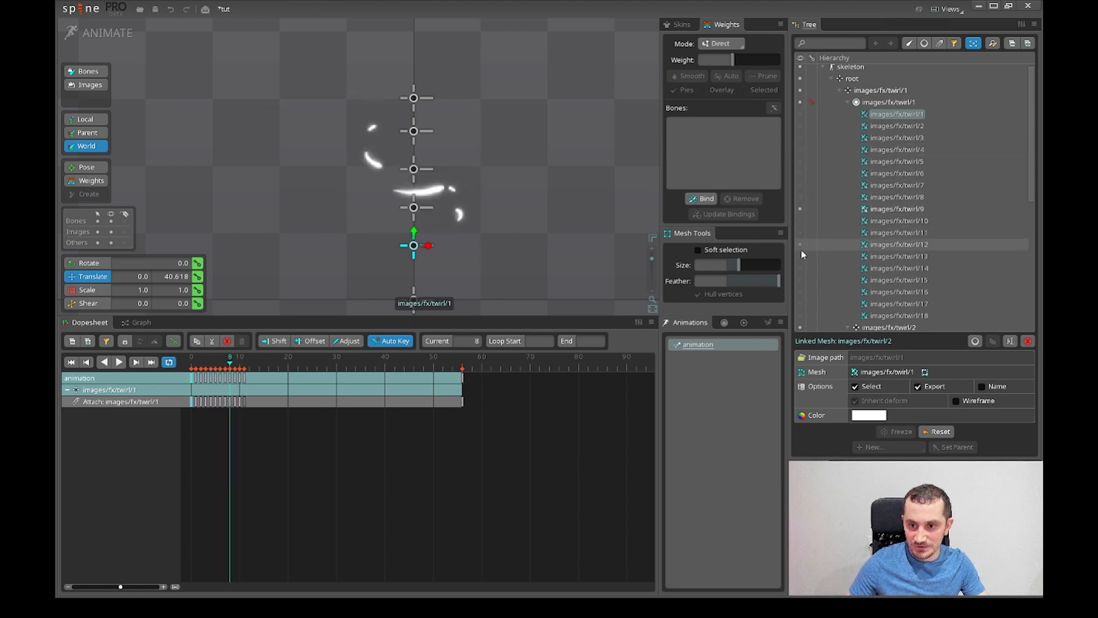
pyautogui.click(801, 232)
pyautogui.press('.')
pyautogui.click(800, 244)
pyautogui.press('.')
pyautogui.click(801, 257)
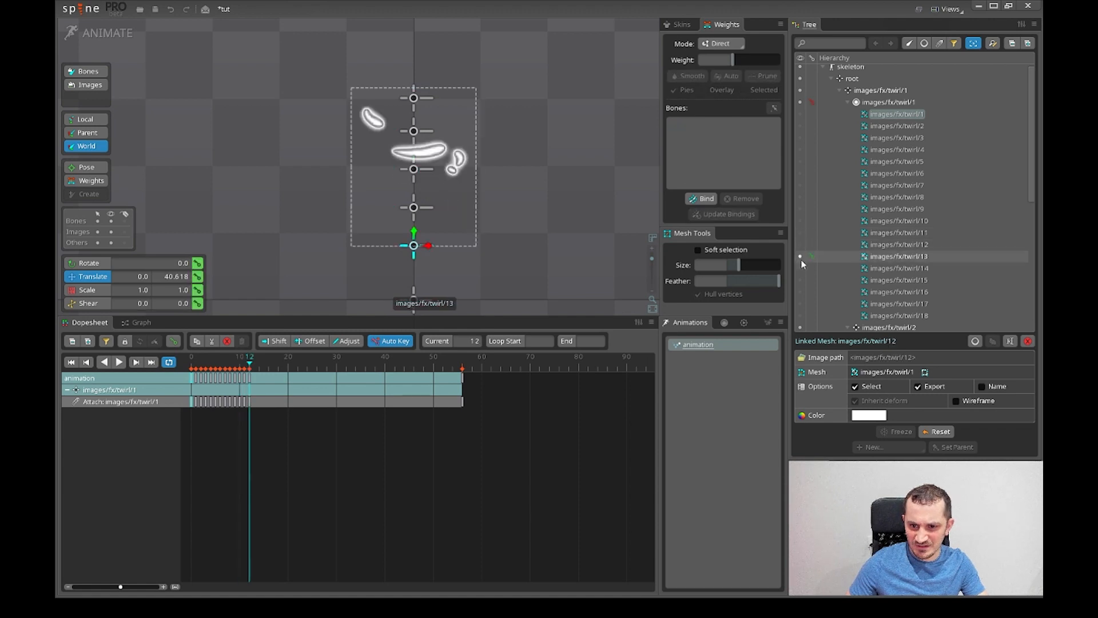
# - Key attachments images/fx/twirl/14 through images/fx/twirl/18 at frames 13 to 17, and images/fx/twirl/18 again at frame 18
pyautogui.press('.')
pyautogui.click(802, 269)
pyautogui.press('.')
pyautogui.click(802, 280)
pyautogui.press('.')
pyautogui.click(802, 292)
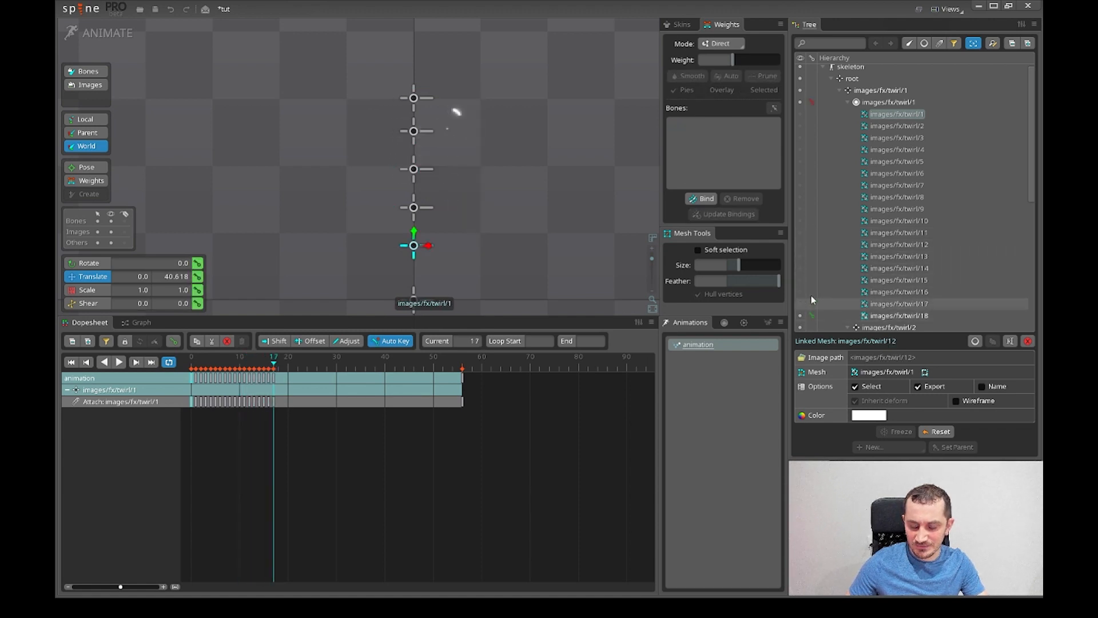
pyautogui.scroll(-1, 815, 286)
pyautogui.press('.')
pyautogui.click(801, 280)
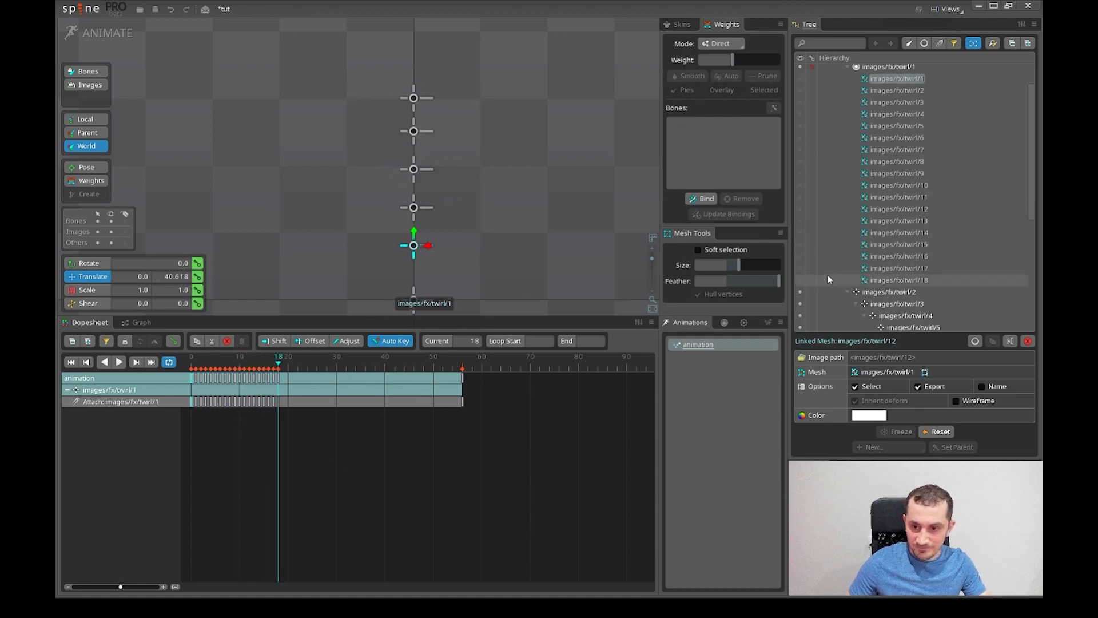
pyautogui.click(802, 281)
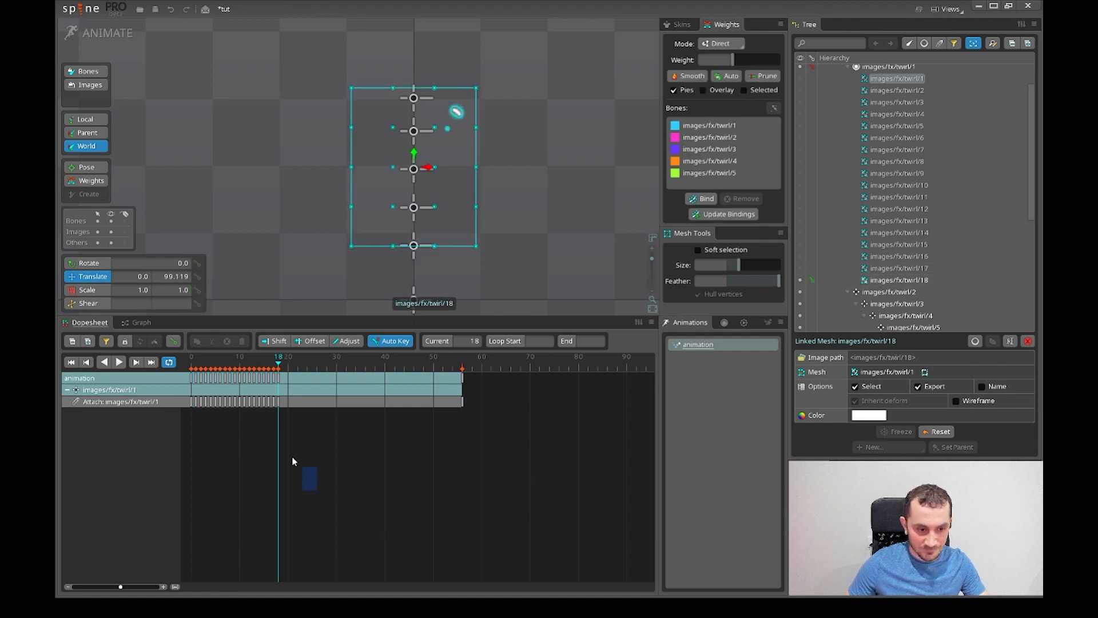
# - Try to repeat the twirl by pasting copies of its attachment keys at frames 18 and 36 and deleting the key at frame 56
pyautogui.moveTo(292, 461); pyautogui.dragTo(186, 396)
pyautogui.hotkey('ctrl', 'c')
pyautogui.click(395, 359)
pyautogui.click(281, 404)
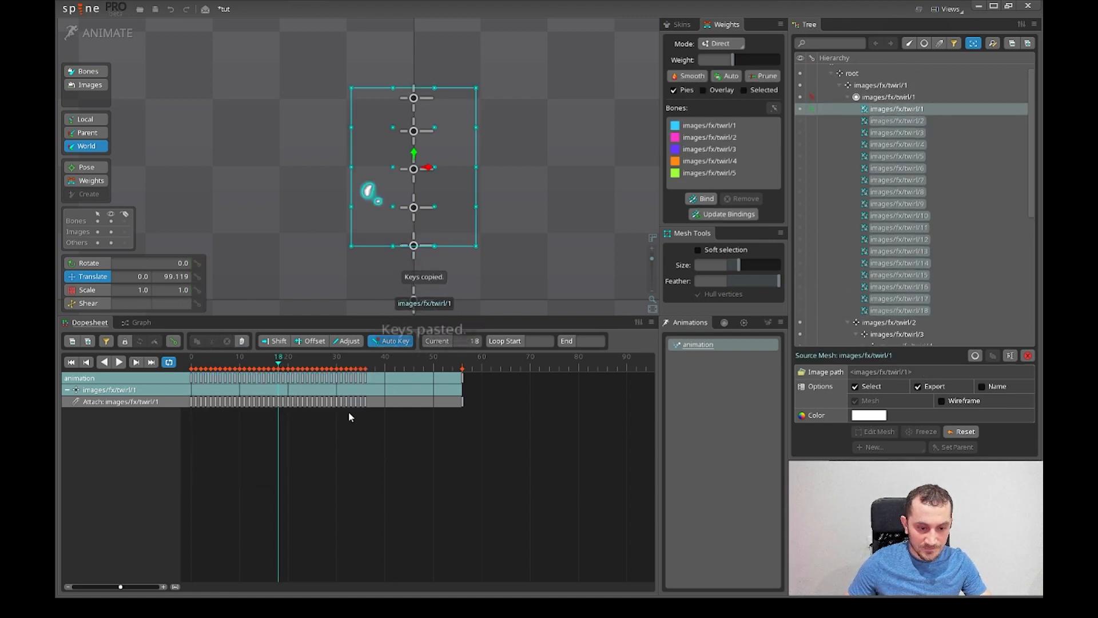
pyautogui.hotkey('ctrl', 'v')
pyautogui.click(365, 403)
pyautogui.hotkey('ctrl', 'v')
pyautogui.click(463, 402)
pyautogui.press('Delete')
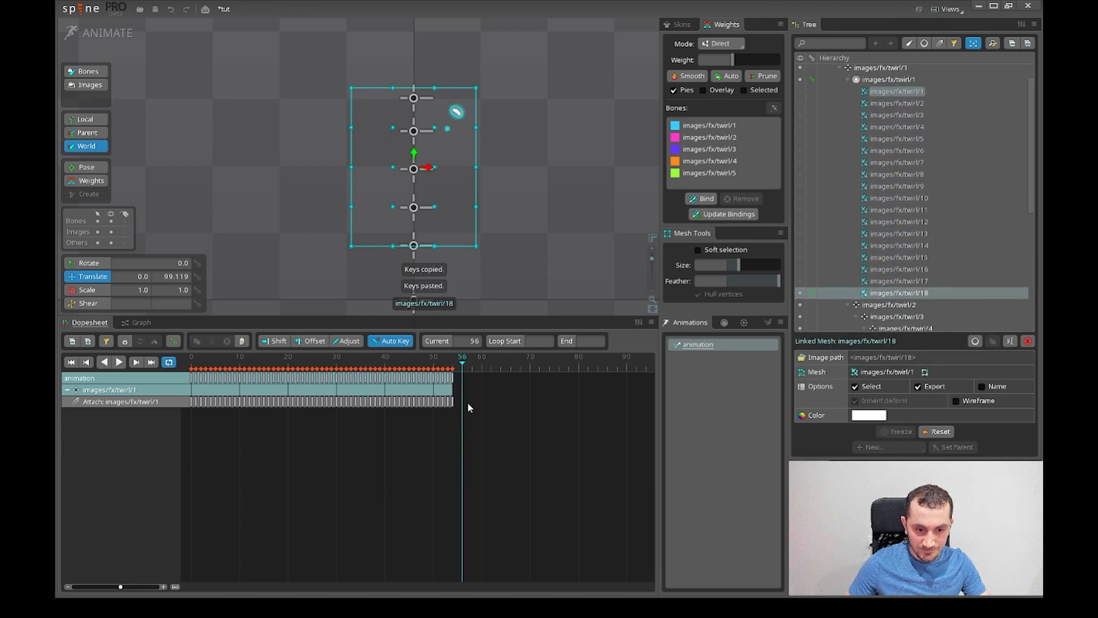
# - Play the repeated twirl animation from frame 0, stop it, and undo the pasted keys and the key deletion
pyautogui.click(191, 361)
pyautogui.press('d')
pyautogui.press('space')
pyautogui.scroll(-2, 618, 229)
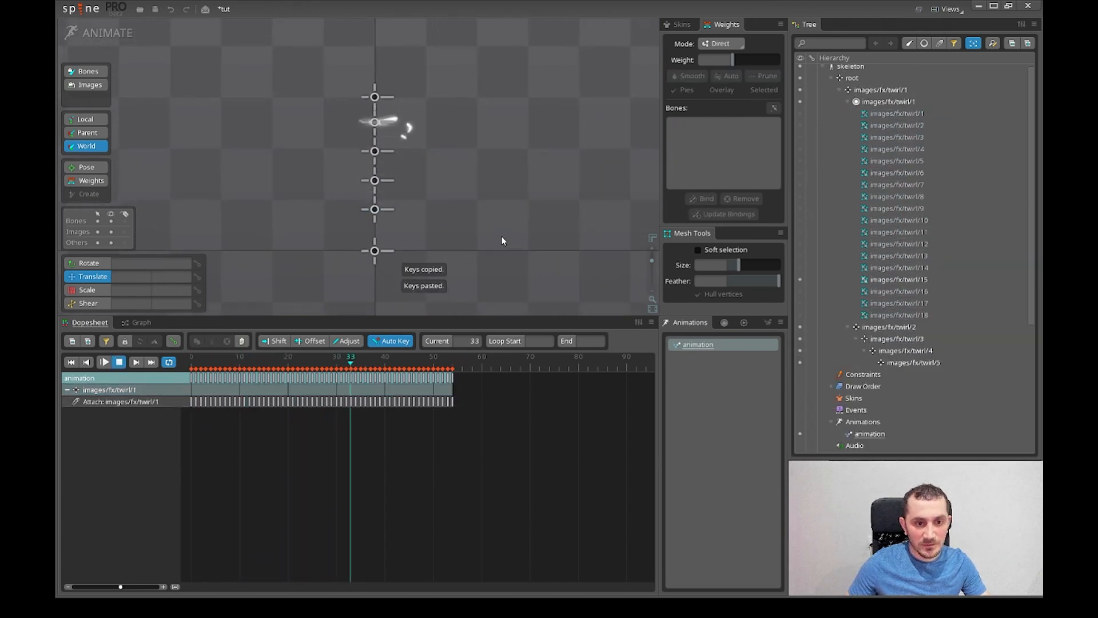
pyautogui.scroll(-2, 502, 235)
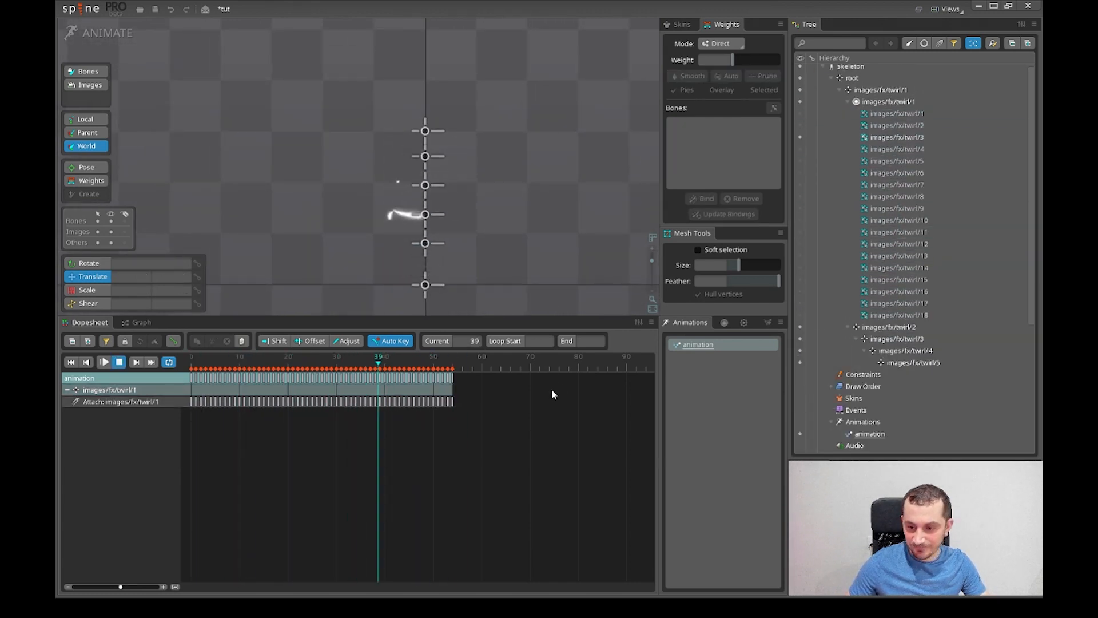
pyautogui.press('space')
pyautogui.hotkey('ctrl', 'z')
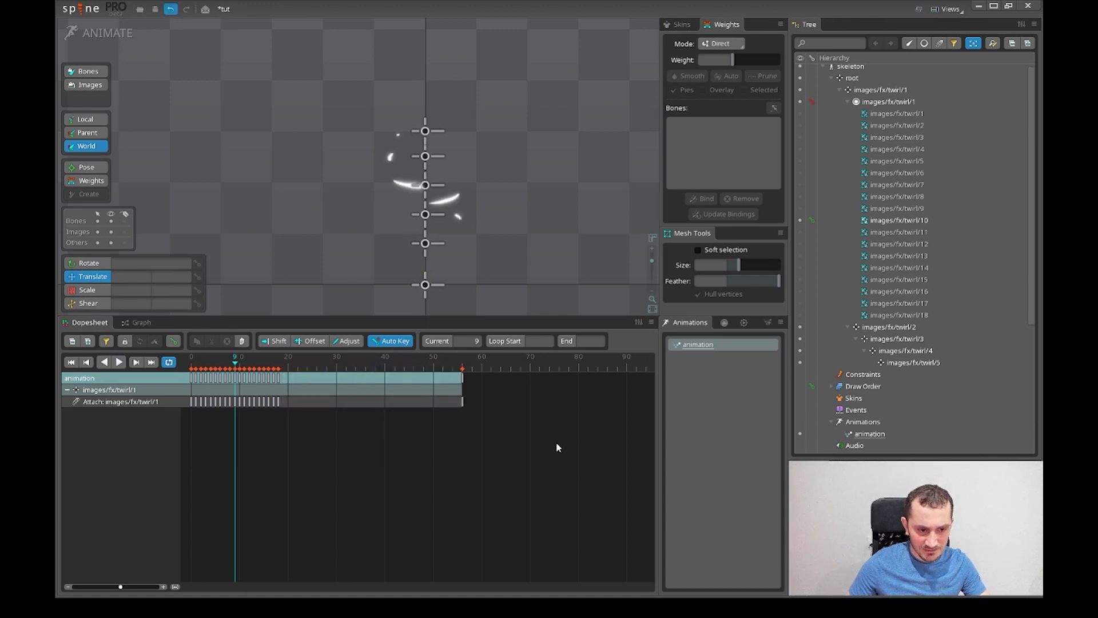
# - Delete the attachment key at frame 56 and play the animation from frame 0
pyautogui.moveTo(542, 442); pyautogui.dragTo(419, 359)
pyautogui.press('Delete')
pyautogui.moveTo(232, 364); pyautogui.dragTo(191, 363)
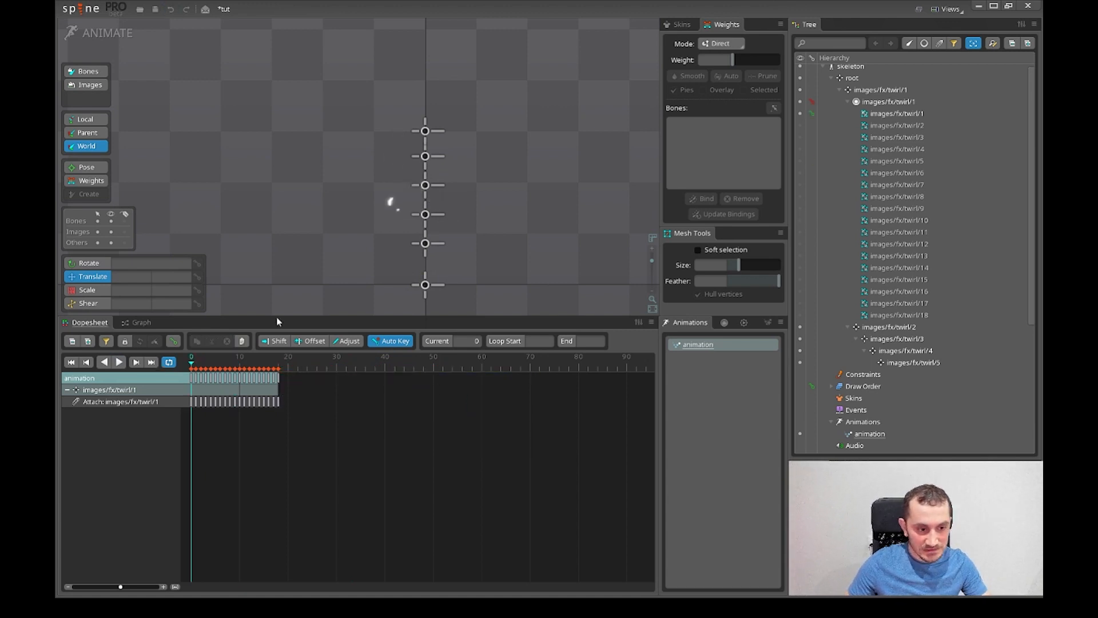
pyautogui.press('d')
pyautogui.press('space')
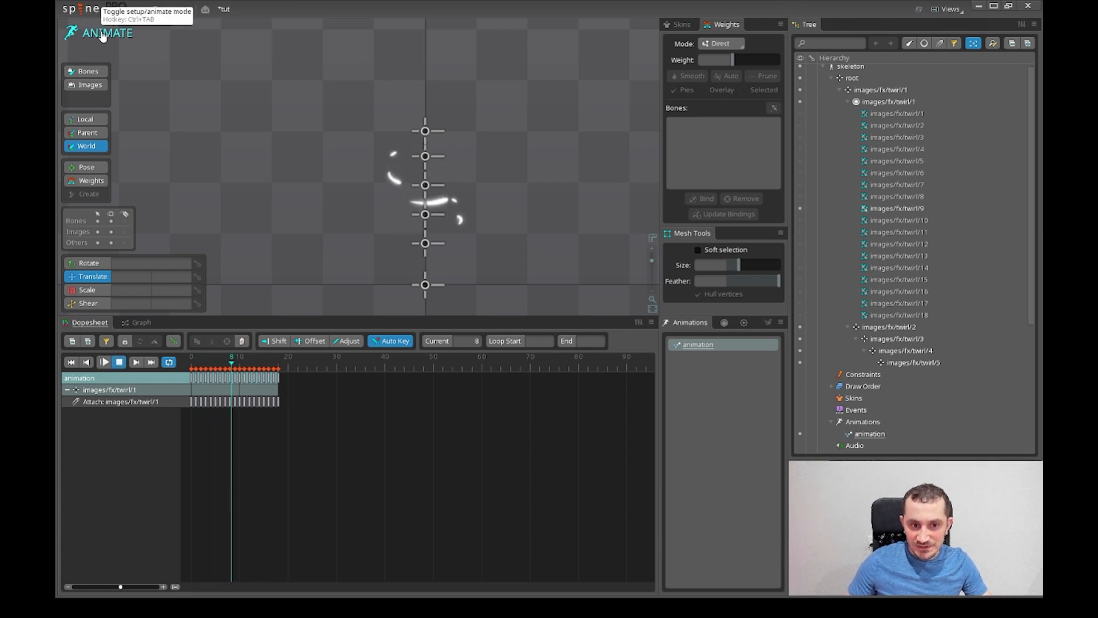
# - In Setup mode, duplicate slot images/fx/twirl/1 together with its animation keys five times, up to slot images/fx/twirl/6
pyautogui.click(102, 34)
pyautogui.doubleClick(910, 101)
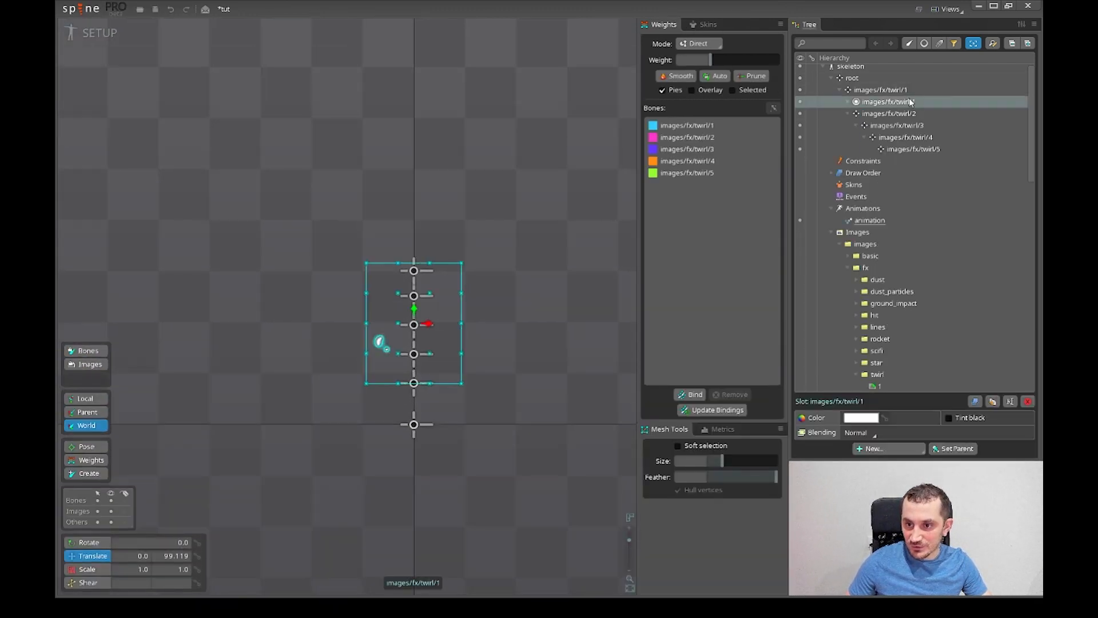
pyautogui.click(993, 402)
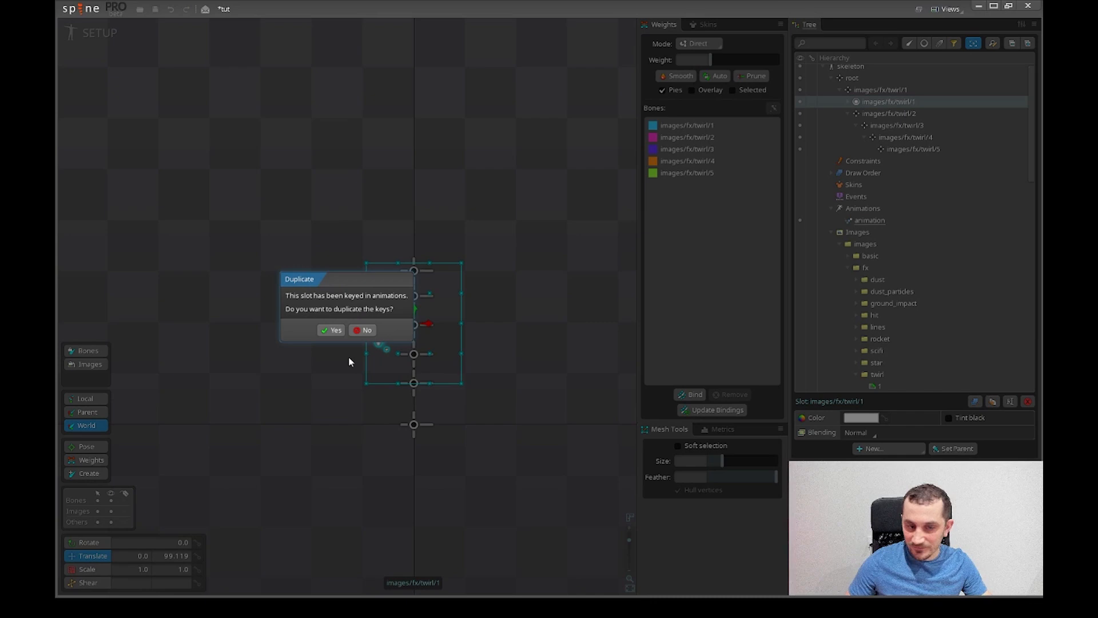
pyautogui.click(332, 331)
pyautogui.click(993, 402)
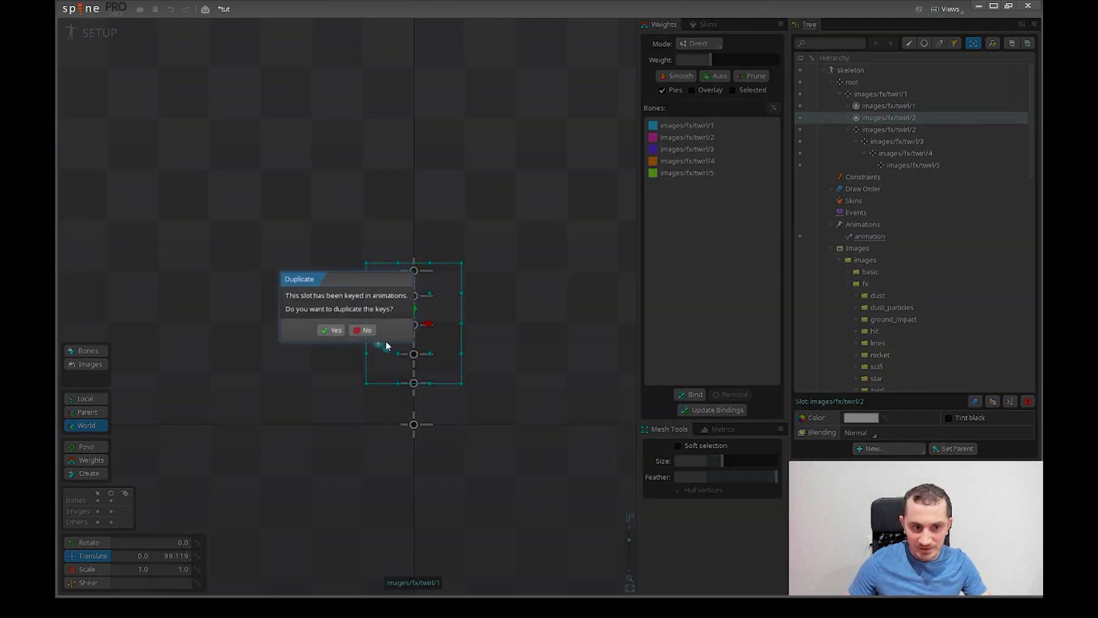
pyautogui.click(332, 330)
pyautogui.click(993, 402)
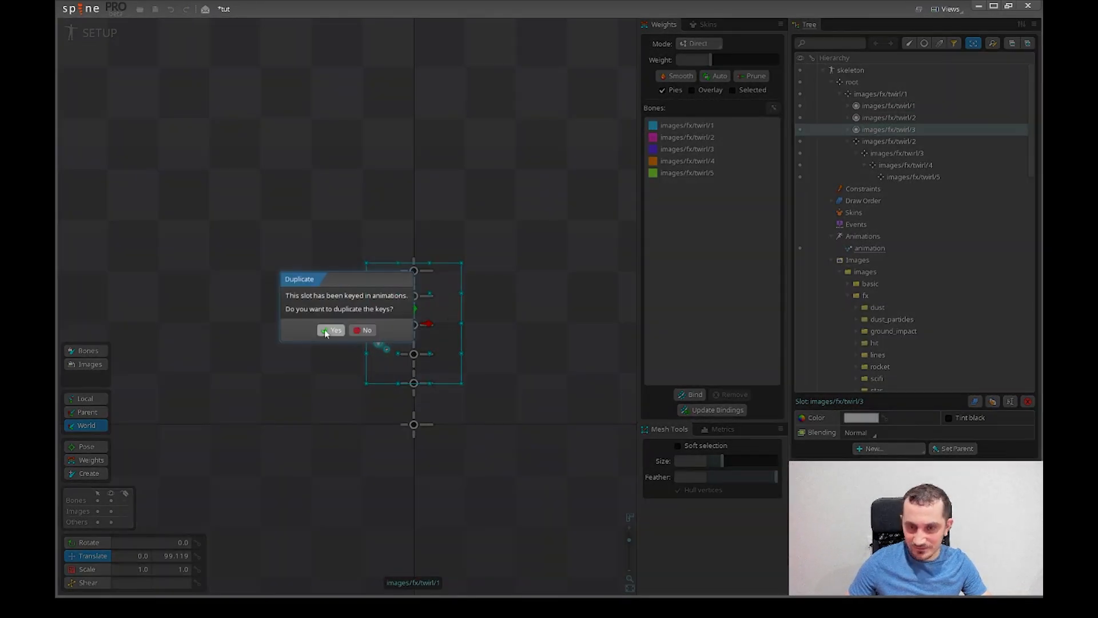
pyautogui.click(332, 330)
pyautogui.click(993, 402)
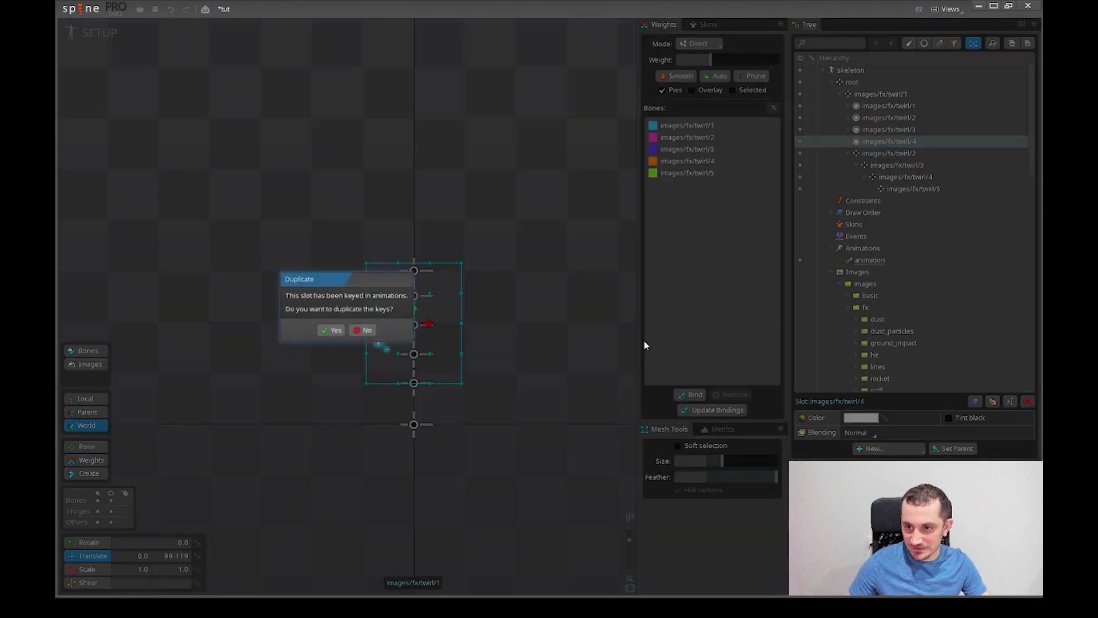
pyautogui.click(331, 330)
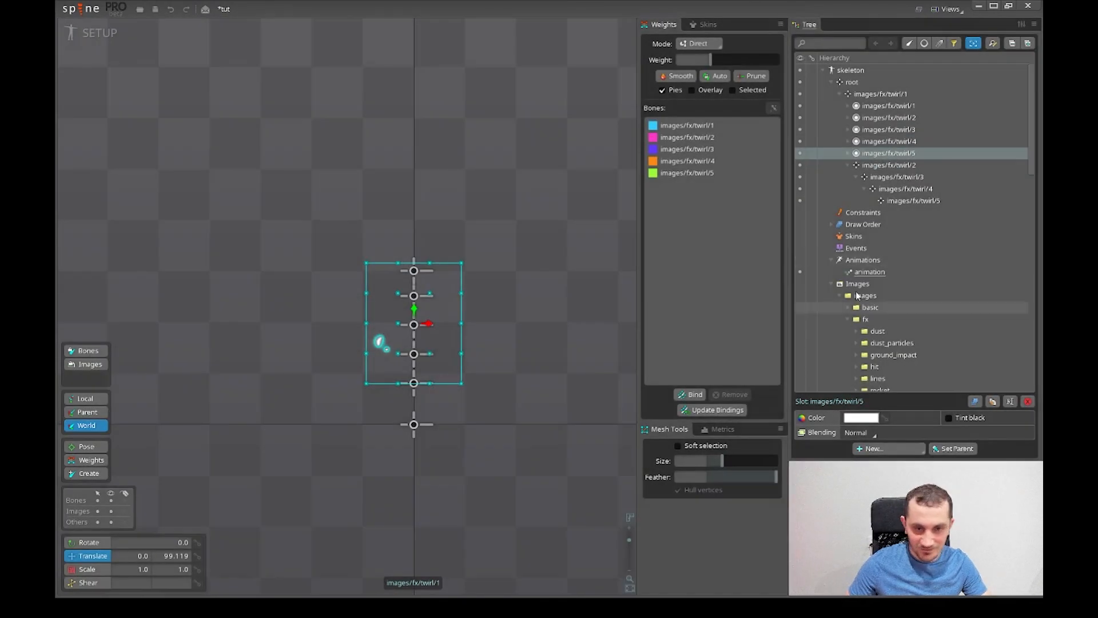
pyautogui.click(995, 402)
pyautogui.click(331, 331)
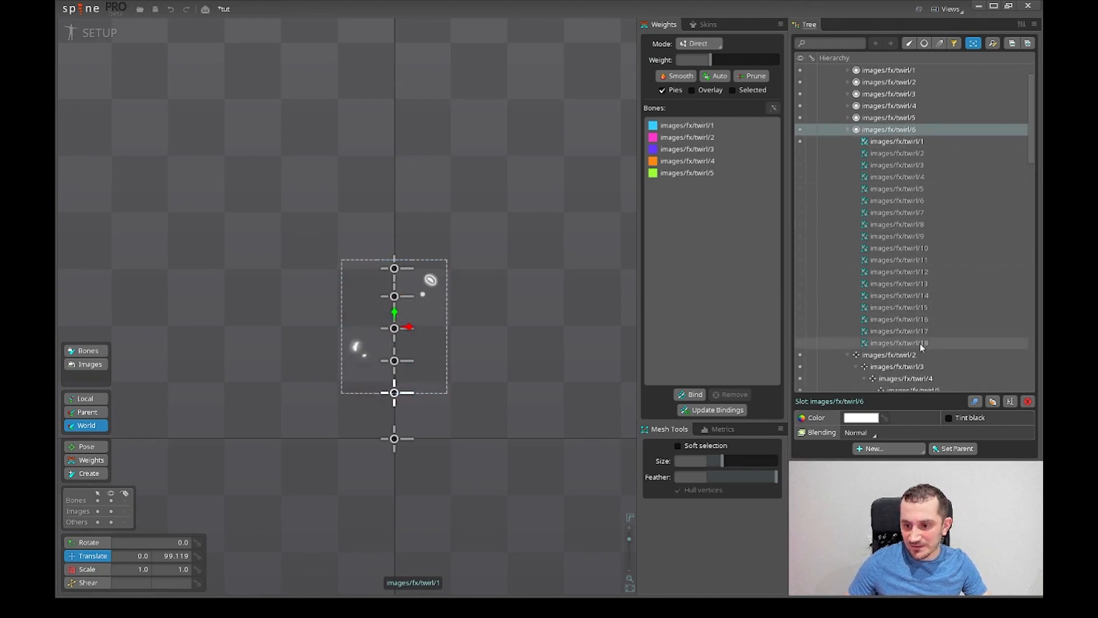
pyautogui.scroll(2, 905, 211)
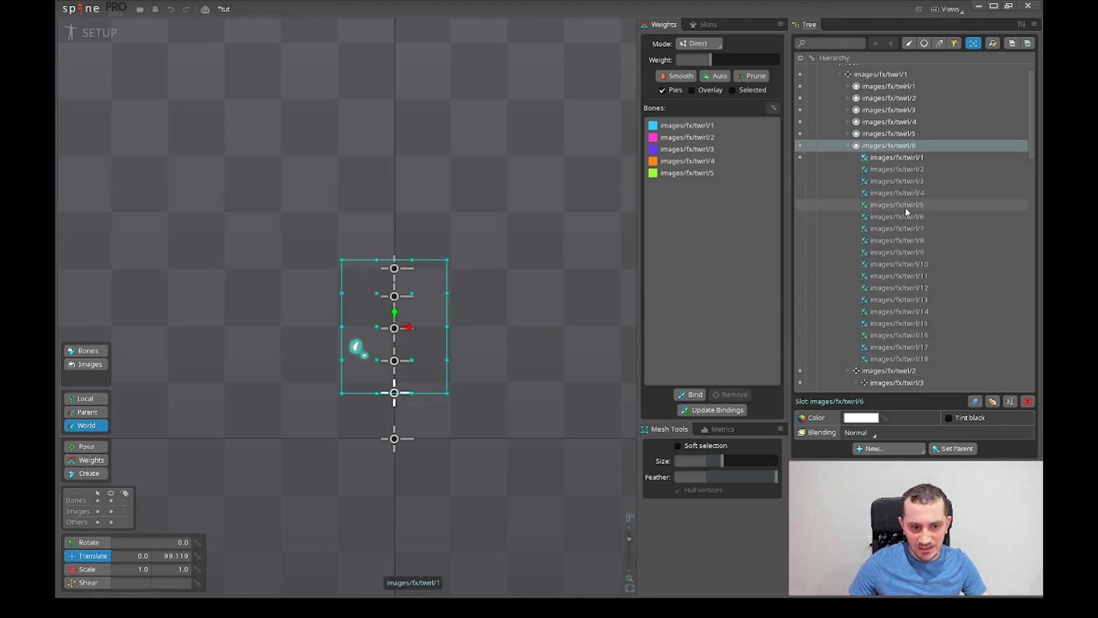
pyautogui.moveTo(519, 360); pyautogui.dragTo(504, 315)
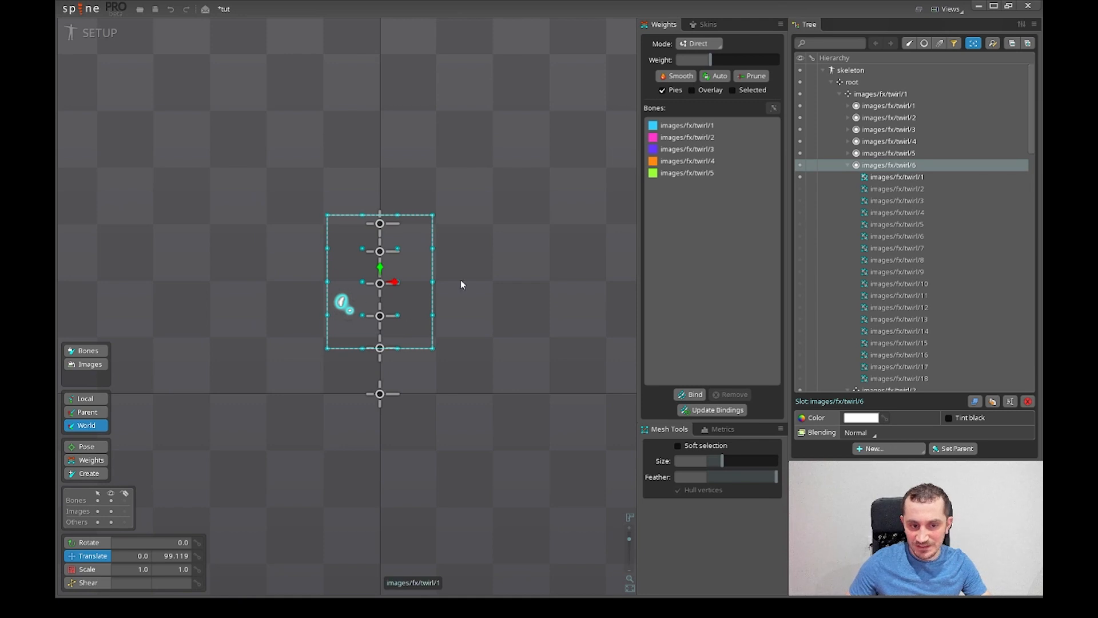
pyautogui.moveTo(510, 306)
pyautogui.mouseDown()
pyautogui.moveTo(532, 306)
pyautogui.moveTo(498, 319)
pyautogui.mouseUp()
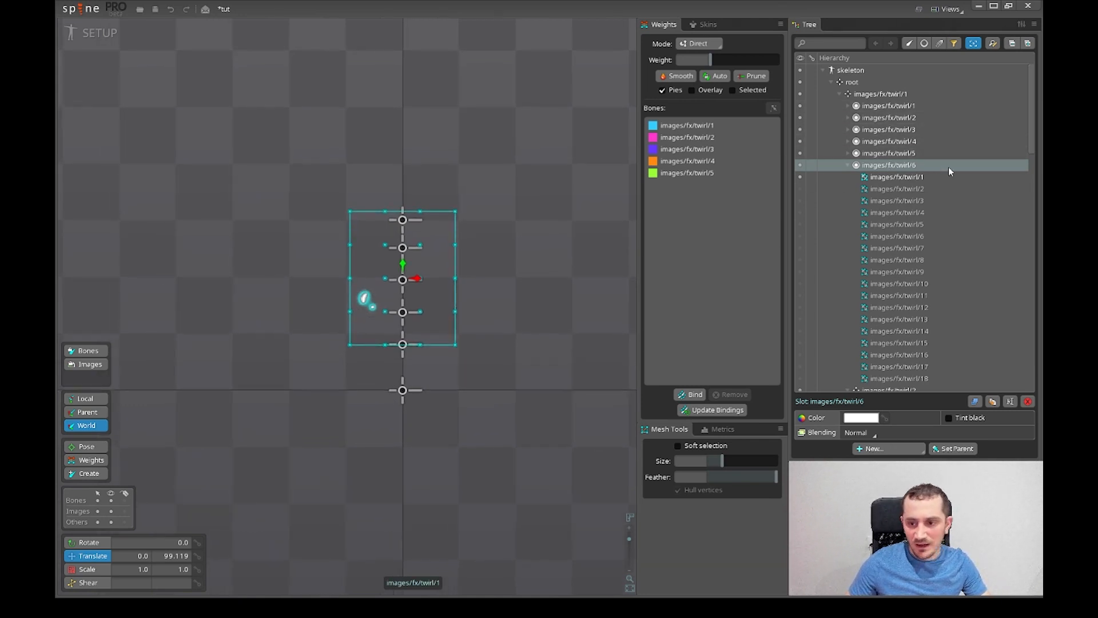
pyautogui.moveTo(552, 362); pyautogui.dragTo(518, 335)
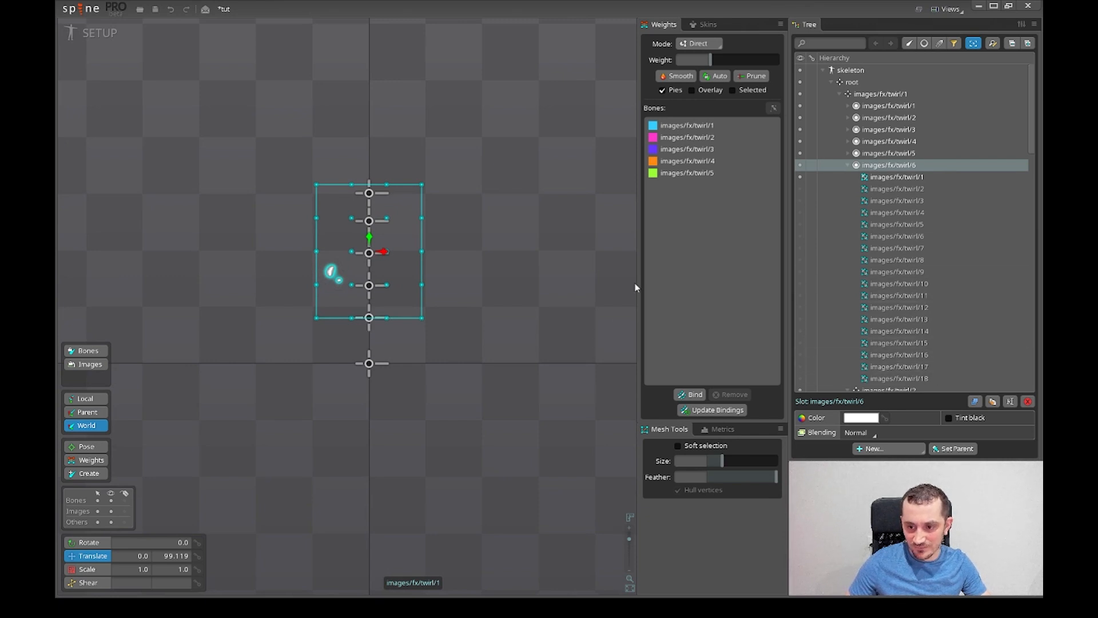
# - In Animate mode, stagger the attachment keys of slots images/fx/twirl/2 to images/fx/twirl/6 so each starts 3 frames after the previous slot
pyautogui.click(88, 36)
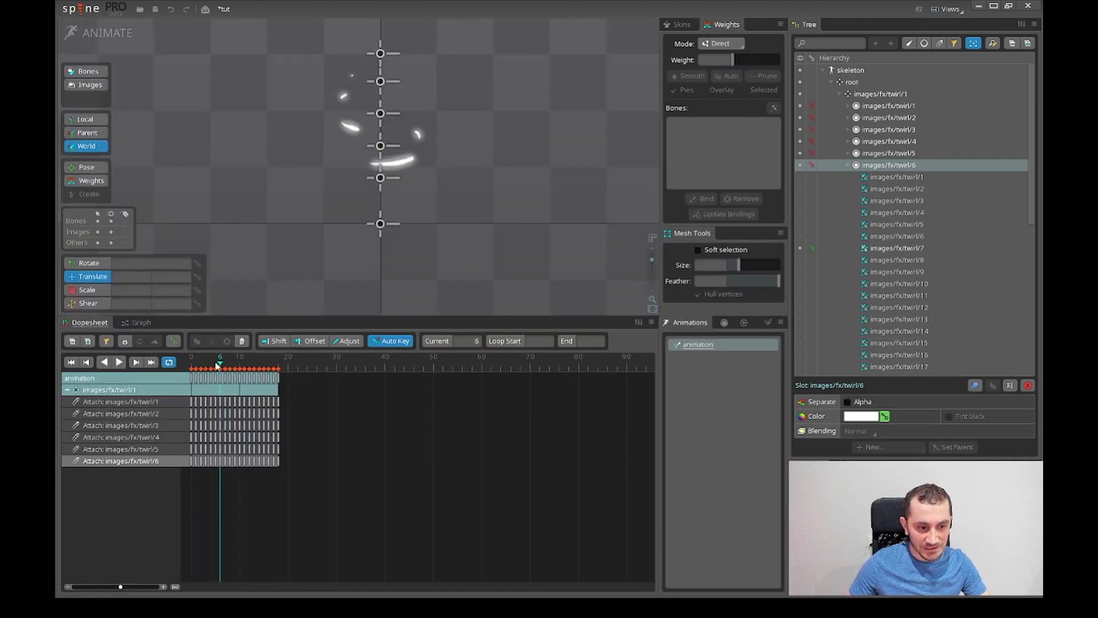
pyautogui.click(902, 121)
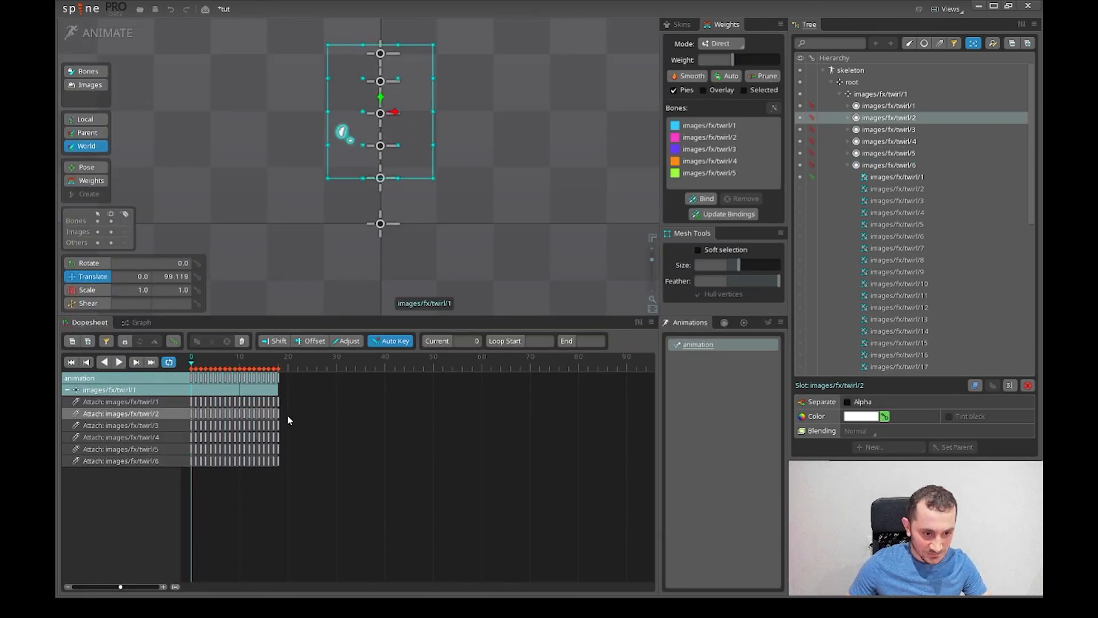
pyautogui.moveTo(298, 416); pyautogui.dragTo(171, 420)
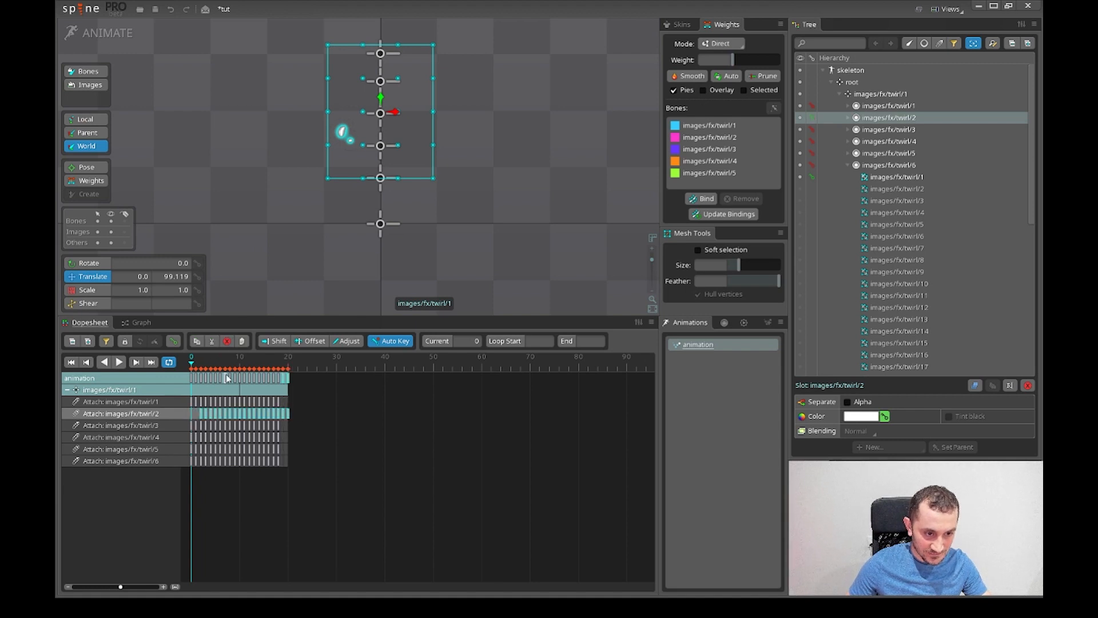
pyautogui.moveTo(313, 423); pyautogui.dragTo(170, 444)
pyautogui.click(366, 444)
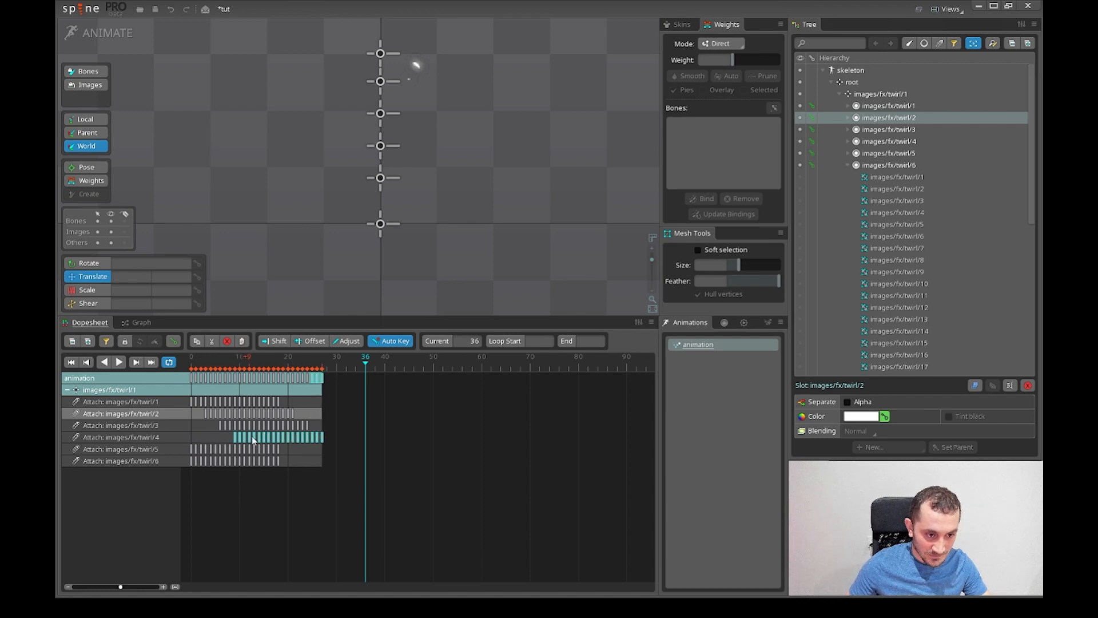
pyautogui.moveTo(295, 451); pyautogui.dragTo(271, 455)
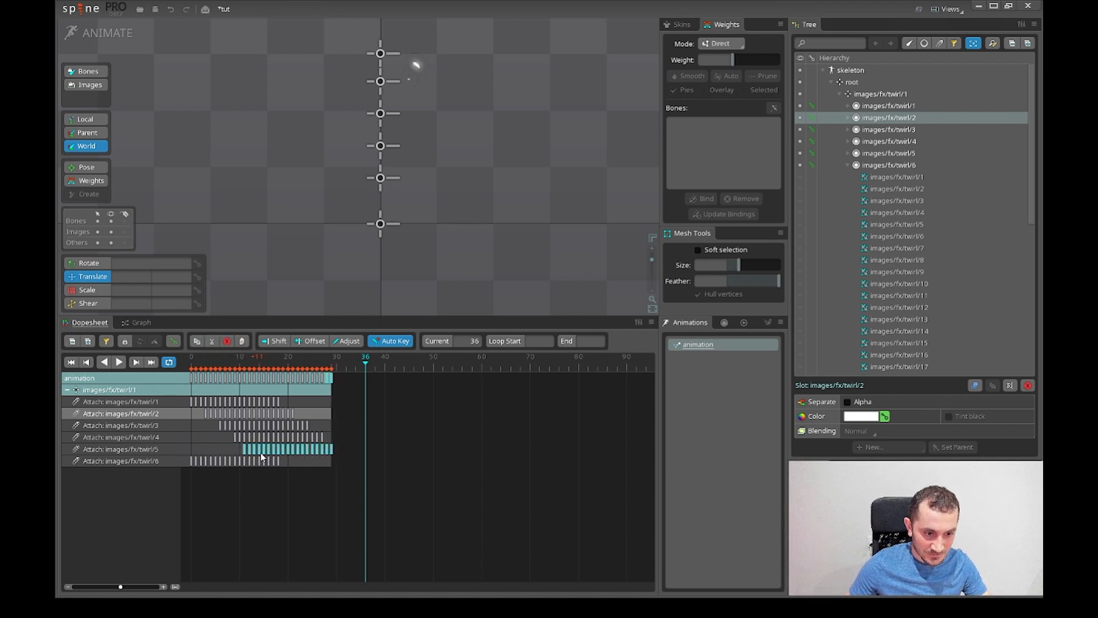
pyautogui.click(328, 484)
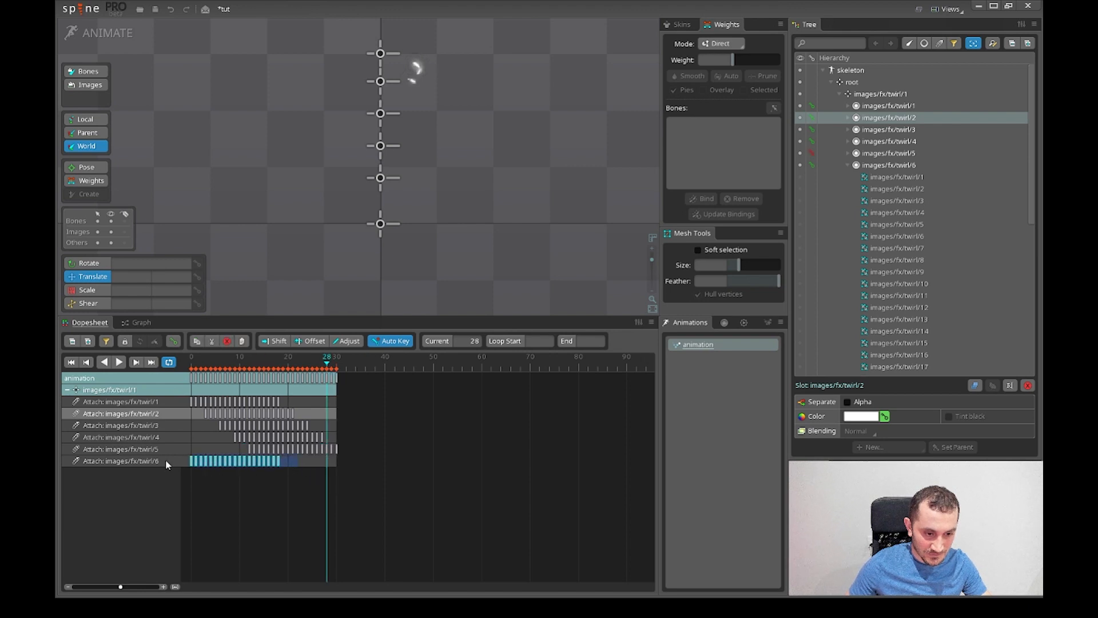
pyautogui.moveTo(248, 464); pyautogui.dragTo(280, 466)
pyautogui.click(281, 488)
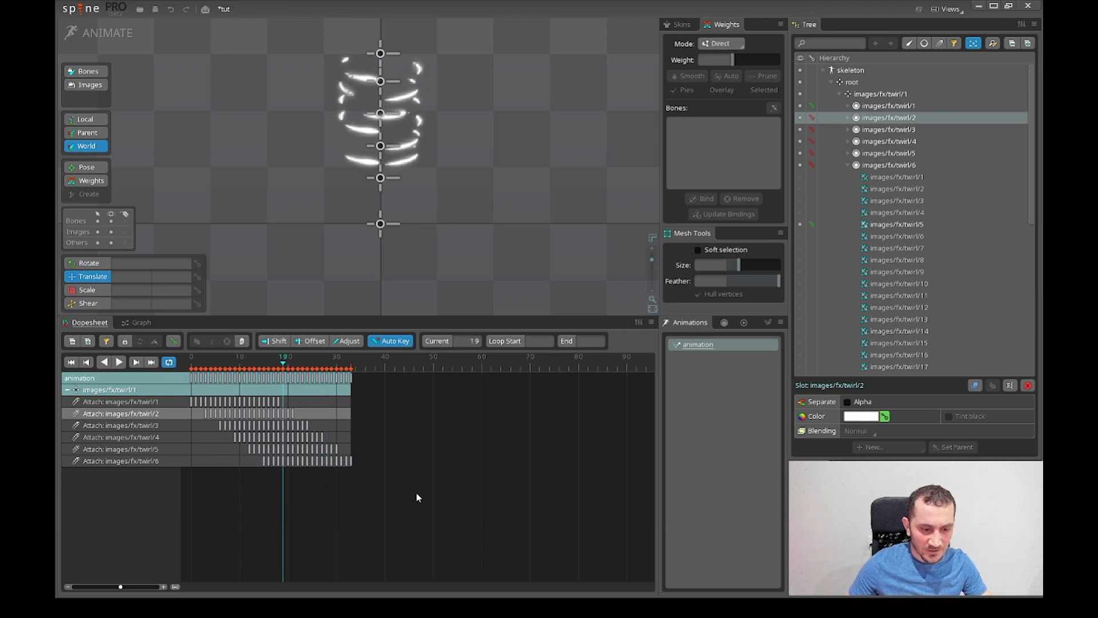
# - Play the animation to examine how the staggered twirl layers overlap, and stop it
pyautogui.press('d')
pyautogui.scroll(-1, 545, 224)
pyautogui.moveTo(545, 224); pyautogui.dragTo(482, 271)
pyautogui.scroll(-1, 499, 270)
pyautogui.scroll(-1, 499, 271)
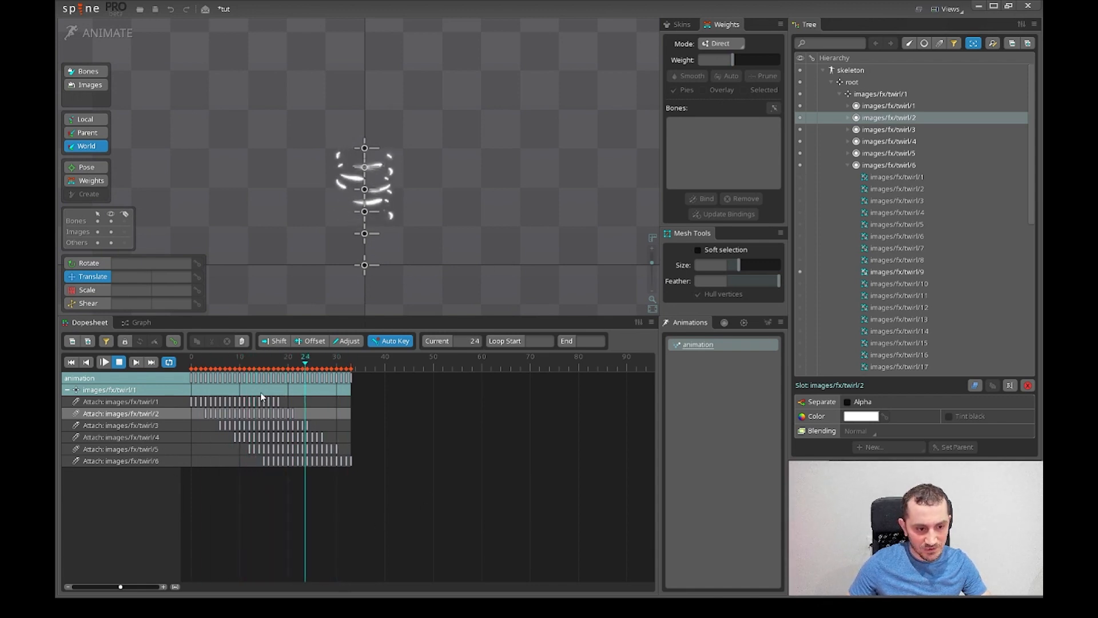
pyautogui.moveTo(490, 255); pyautogui.dragTo(461, 264)
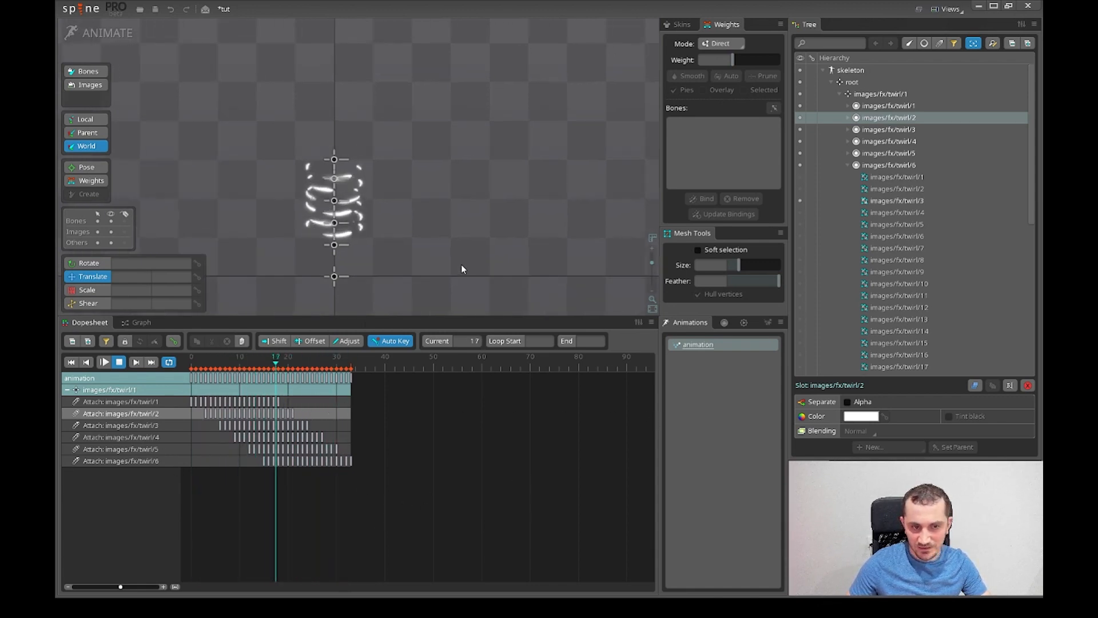
pyautogui.scroll(-2, 461, 264)
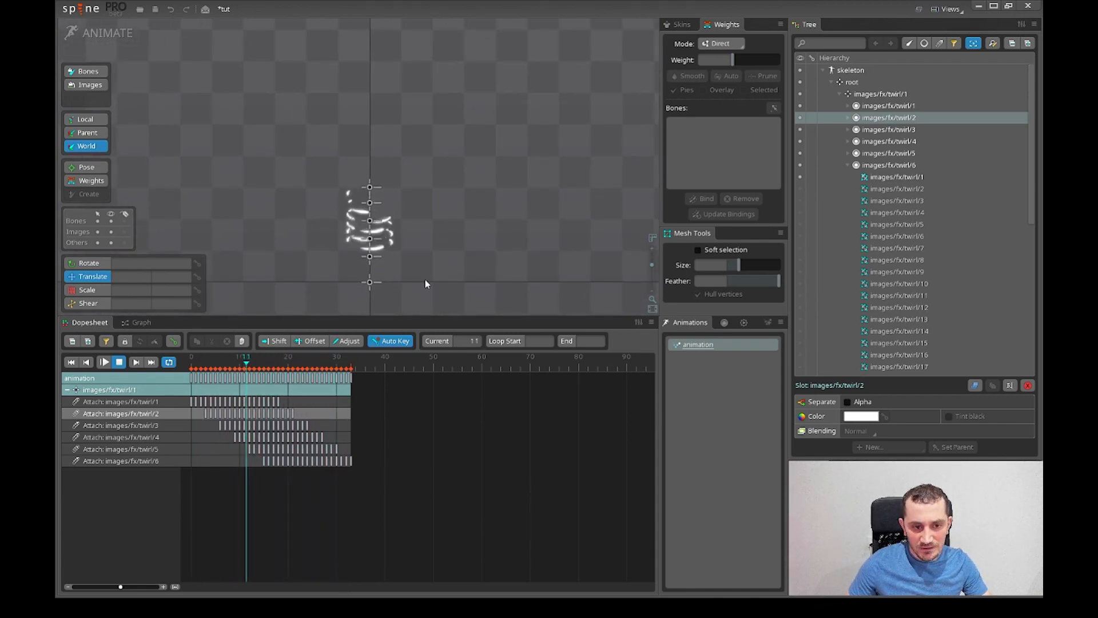
pyautogui.scroll(2, 398, 245)
pyautogui.press('space')
pyautogui.press('space')
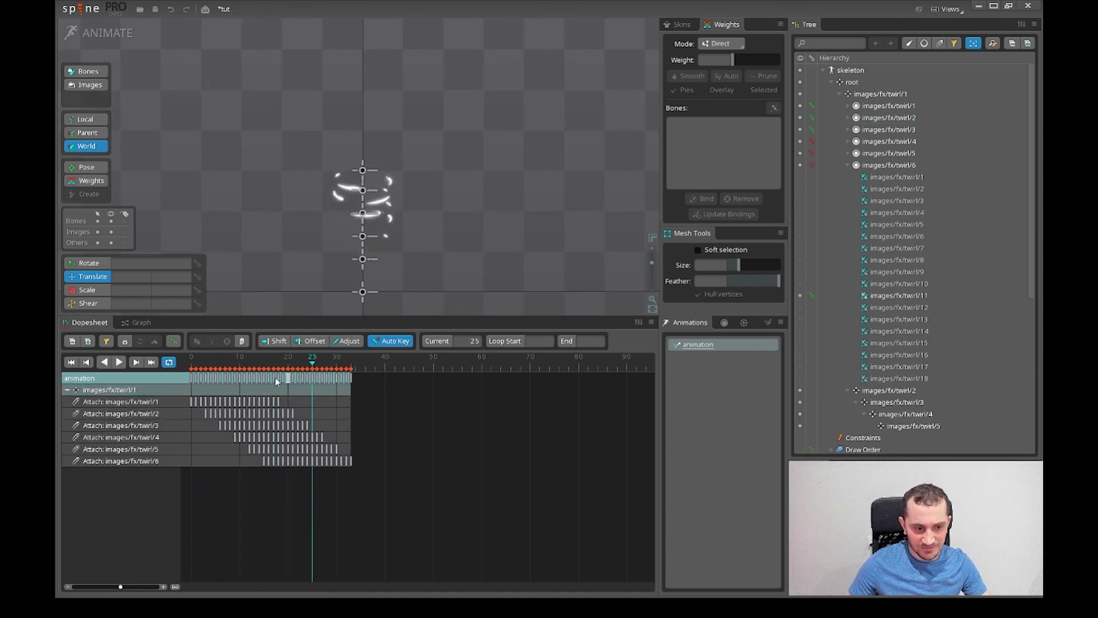
# - Return to frame 0, collapse the contents of slot images/fx/twirl/6 in the hierarchy, and replay the layered twirl
pyautogui.moveTo(197, 365); pyautogui.dragTo(170, 368)
pyautogui.moveTo(437, 252); pyautogui.dragTo(471, 222)
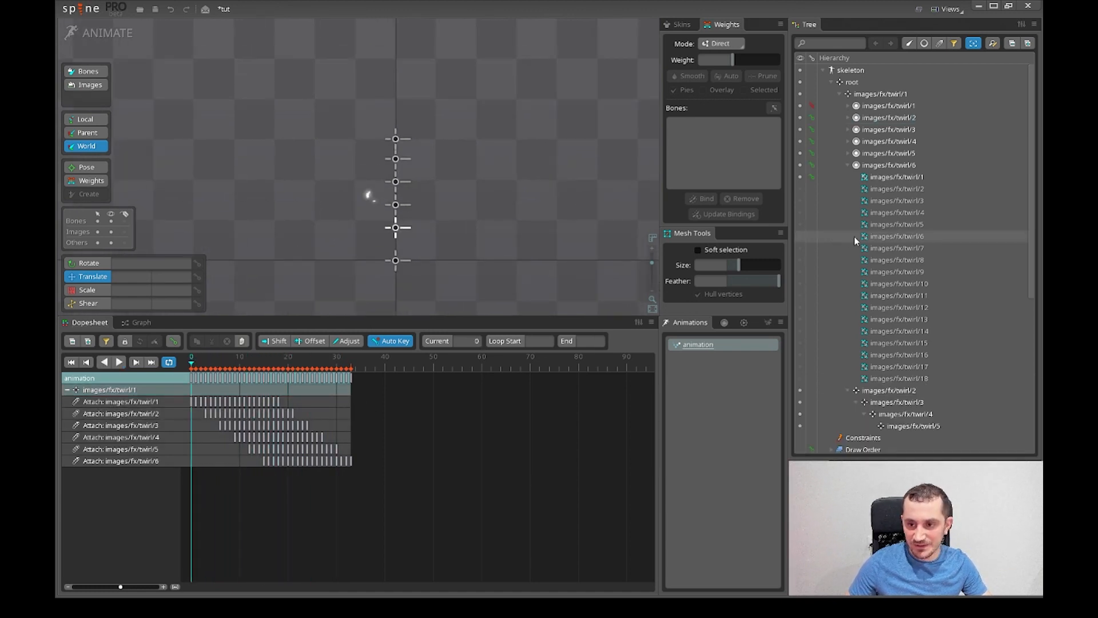
pyautogui.rightClick(883, 167)
pyautogui.moveTo(543, 235); pyautogui.dragTo(531, 222)
pyautogui.press('space')
pyautogui.press('space')
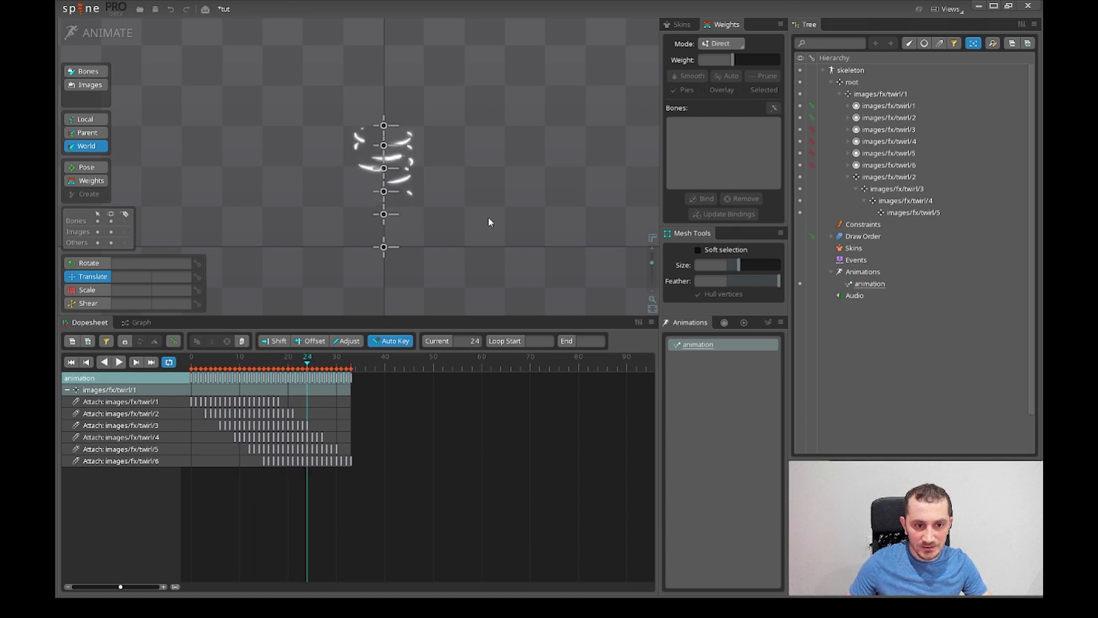
pyautogui.scroll(2, 393, 212)
# - Try to scale bone images/fx/twirl/1 uniformly to 0.7939 at frame 13
pyautogui.click(383, 214)
pyautogui.moveTo(252, 366)
pyautogui.mouseDown()
pyautogui.moveTo(214, 368)
pyautogui.moveTo(255, 371)
pyautogui.mouseUp()
pyautogui.press('s')
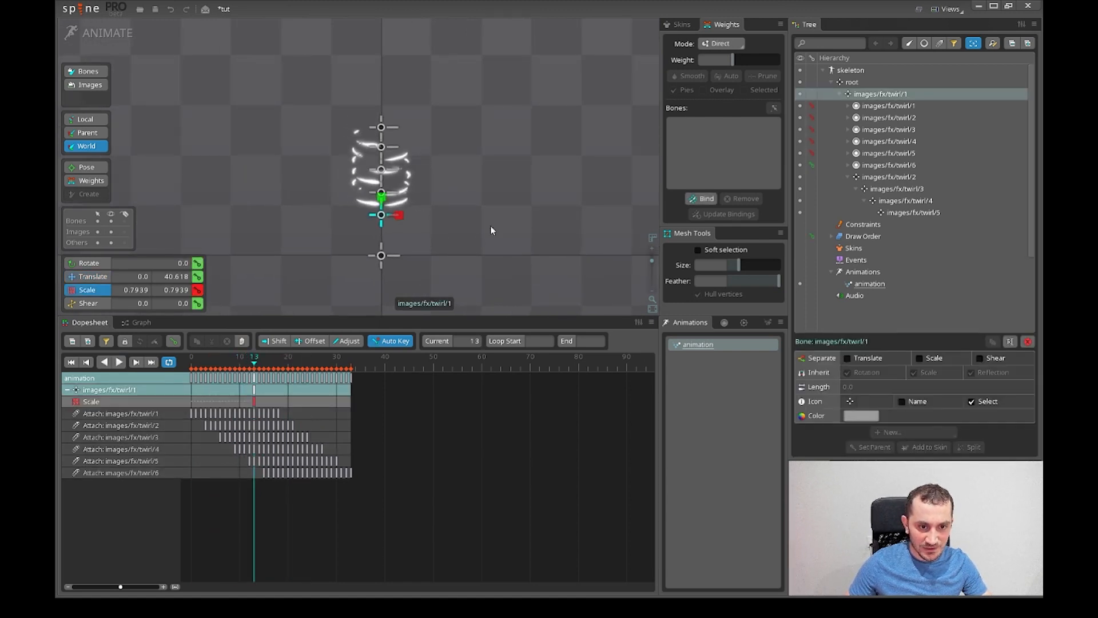
# - In Setup mode, create a new bone under the root bone at the origin
pyautogui.click(105, 35)
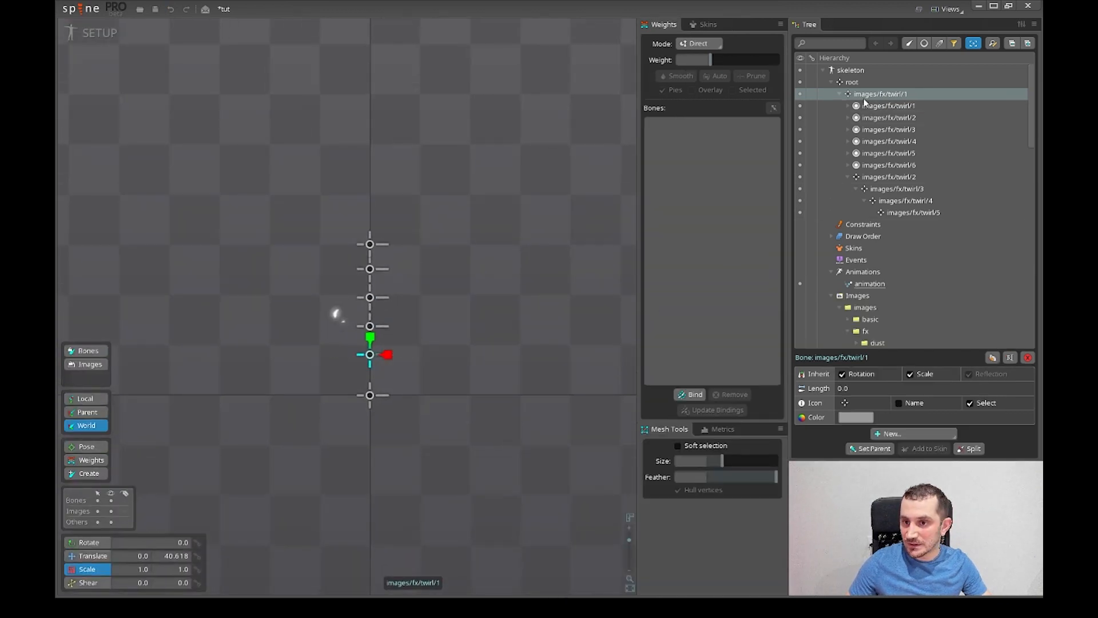
pyautogui.click(868, 179)
pyautogui.press('v')
pyautogui.scroll(3, 374, 353)
pyautogui.click(404, 348)
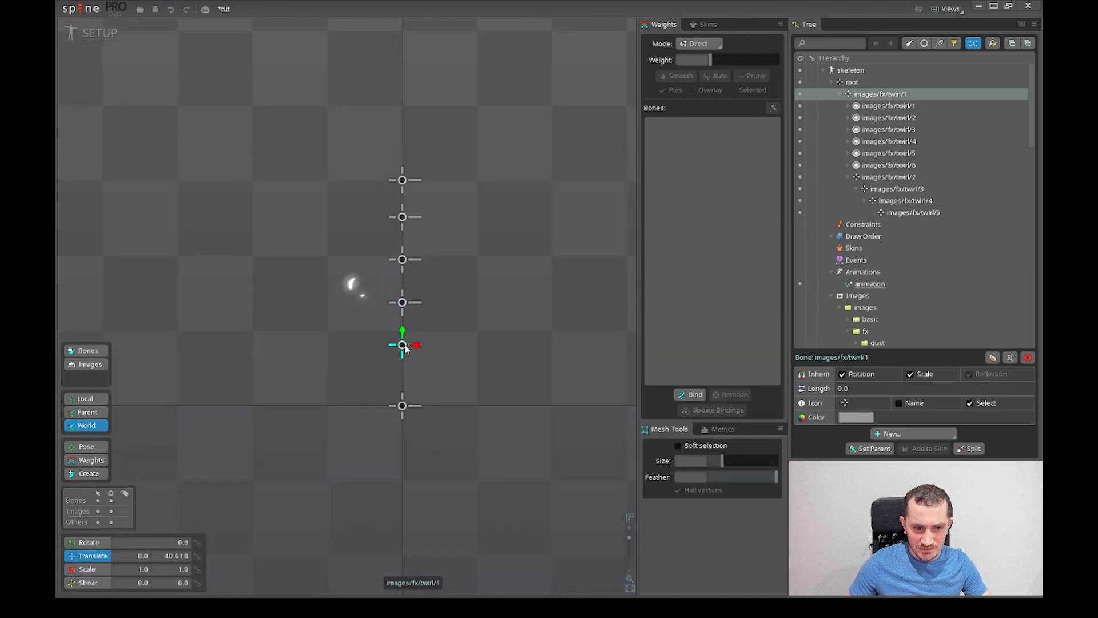
pyautogui.click(860, 84)
pyautogui.click(866, 96)
pyautogui.click(864, 84)
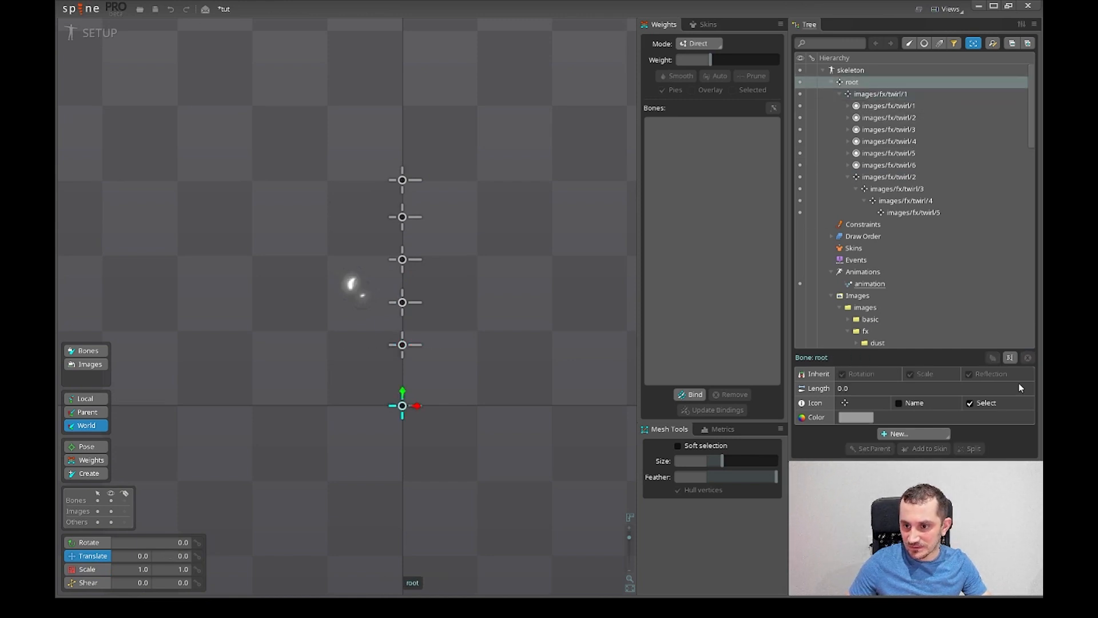
pyautogui.click(896, 450)
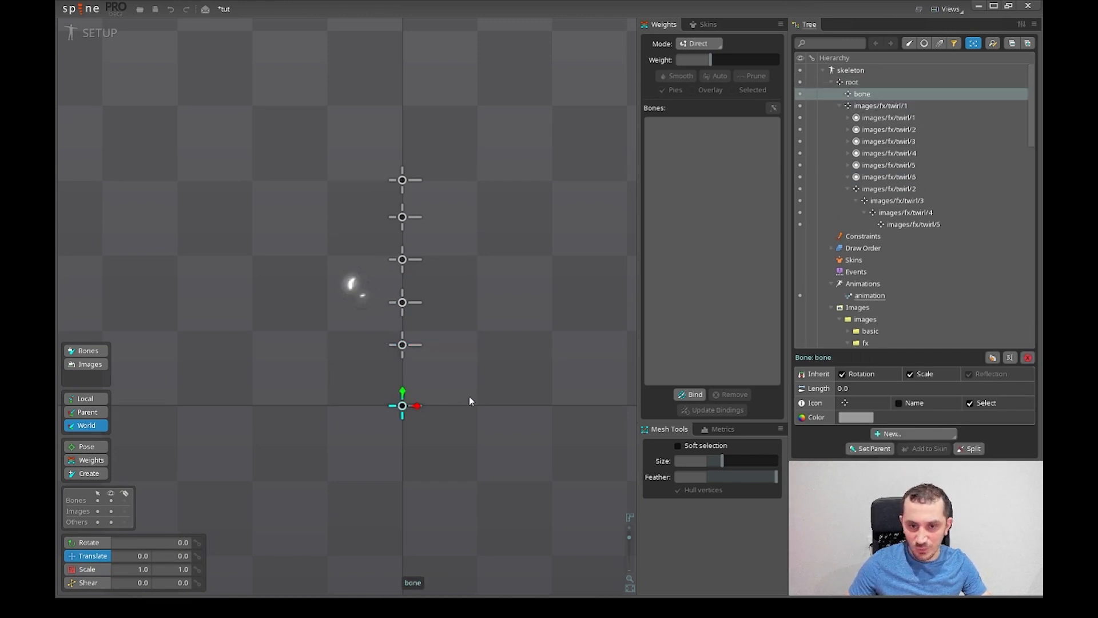
# - Reparent bones images/fx/twirl/1 to images/fx/twirl/5 so that all five are direct children of the new bone
pyautogui.scroll(2, 471, 397)
pyautogui.click(878, 108)
pyautogui.keyDown('ctrl'); pyautogui.click(881, 190); pyautogui.keyUp('ctrl')
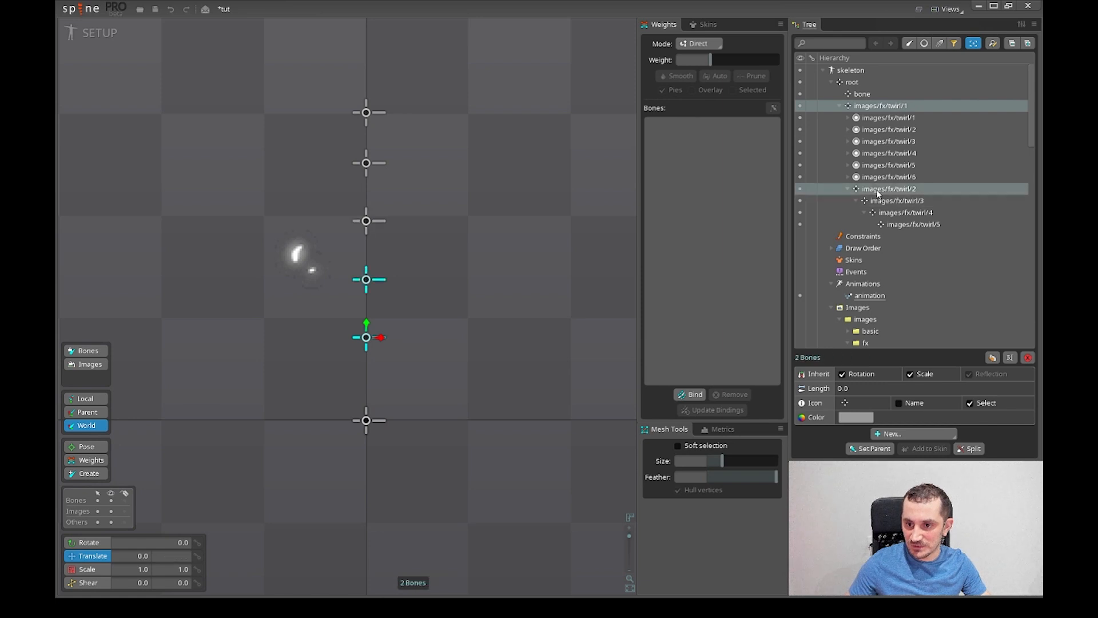
pyautogui.keyDown('ctrl'); pyautogui.click(889, 202); pyautogui.keyUp('ctrl')
pyautogui.keyDown('ctrl'); pyautogui.click(896, 213); pyautogui.keyUp('ctrl')
pyautogui.keyDown('ctrl'); pyautogui.click(902, 225); pyautogui.keyUp('ctrl')
pyautogui.moveTo(885, 190); pyautogui.dragTo(862, 97)
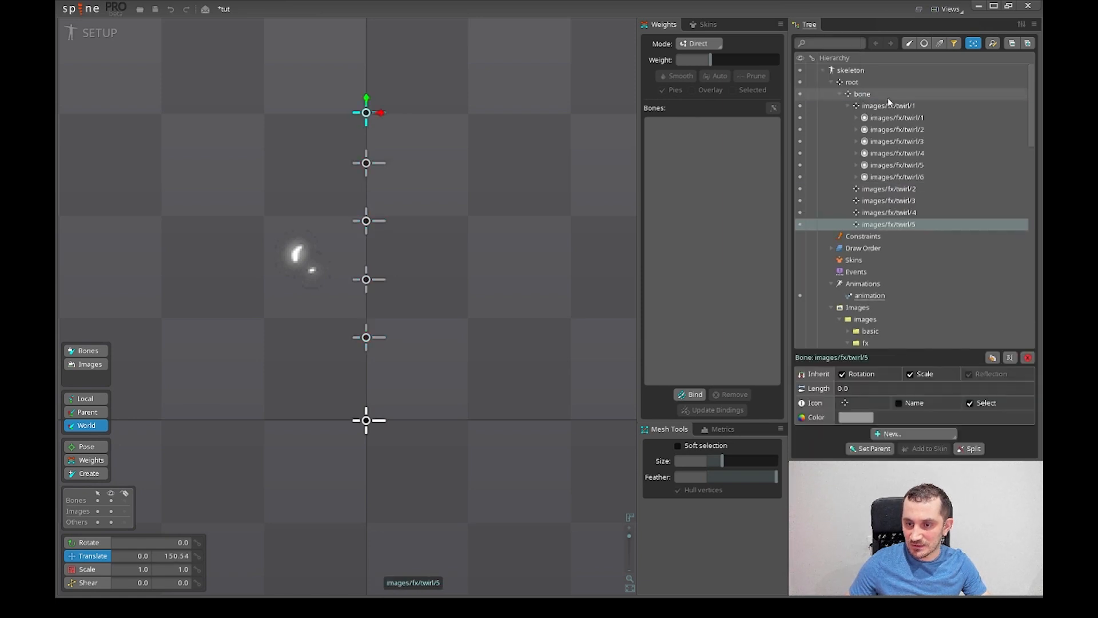
# - Rename the new parent bone as root_tornado
pyautogui.doubleClick(863, 96)
pyautogui.write('t')
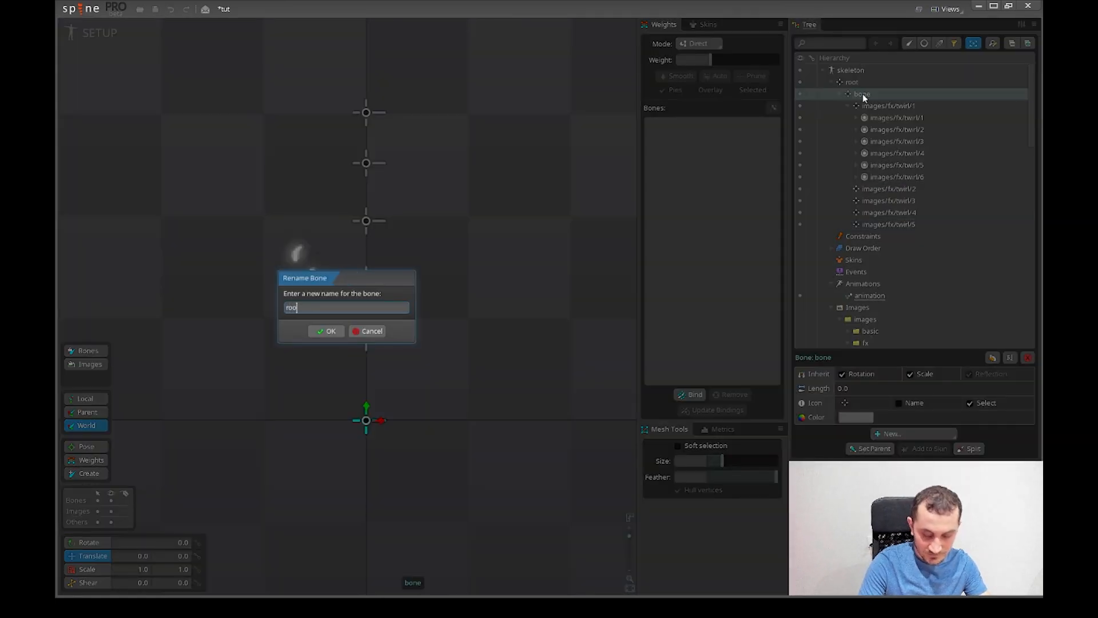
pyautogui.write('oot_tornad')
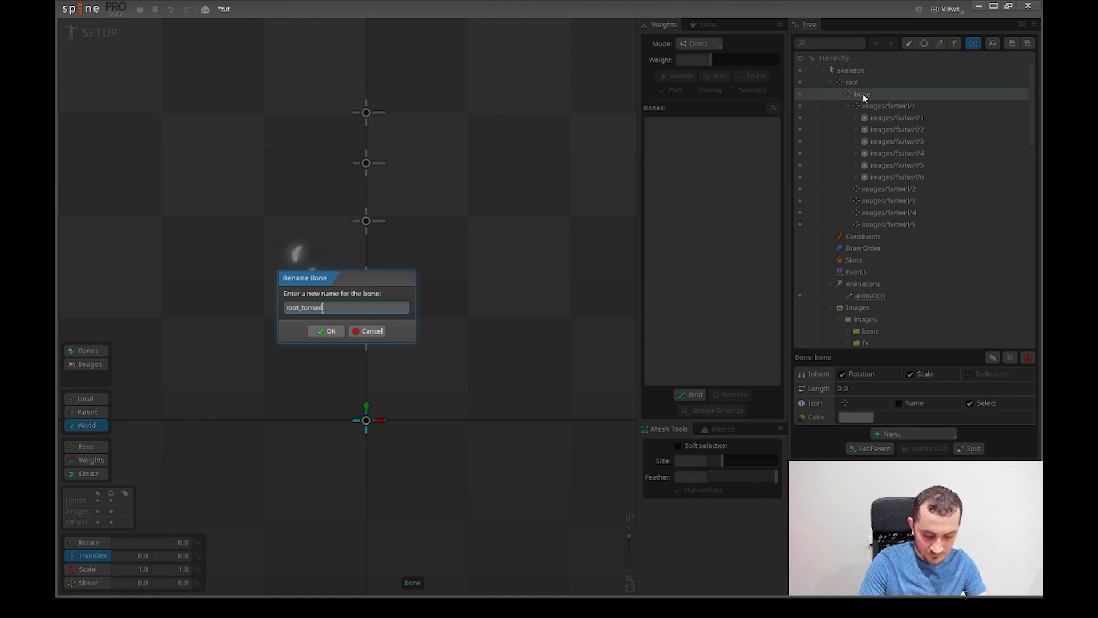
pyautogui.write('o')
pyautogui.press('Return')
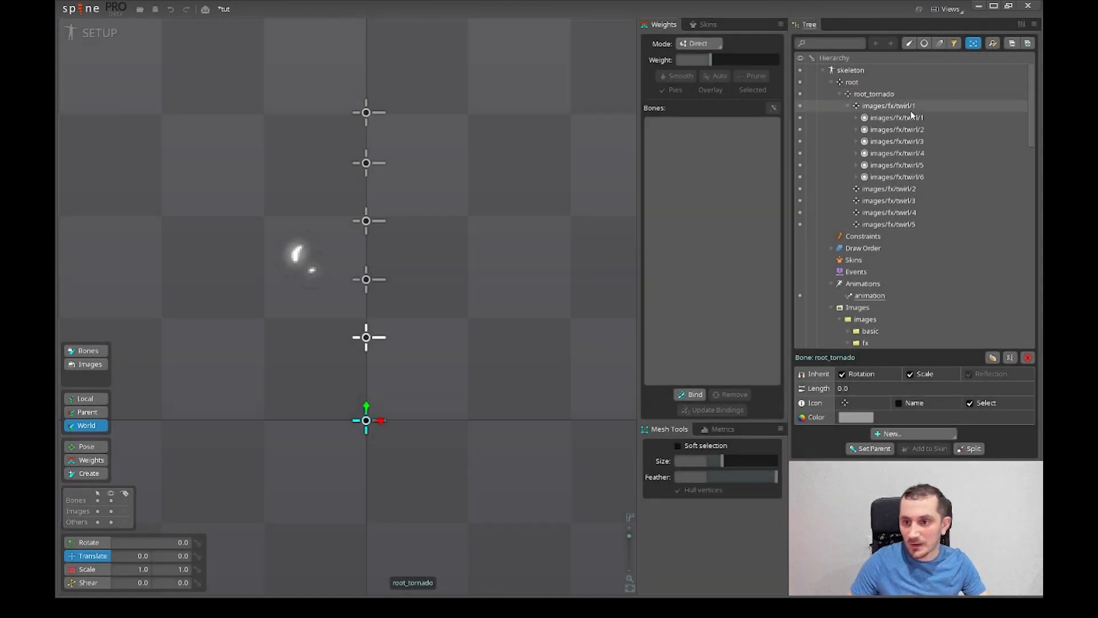
# - Move slots images/fx/twirl/1 to images/fx/twirl/6 from bone images/fx/twirl/1 directly under root_tornado
pyautogui.click(884, 118)
pyautogui.keyDown('shift'); pyautogui.click(884, 177); pyautogui.keyUp('shift')
pyautogui.moveTo(878, 119); pyautogui.dragTo(875, 96)
# - In Animate mode at frame 13, scale bone images/fx/twirl/1 uniformly to about -0.5947 to narrow the twirl's base
pyautogui.click(886, 177)
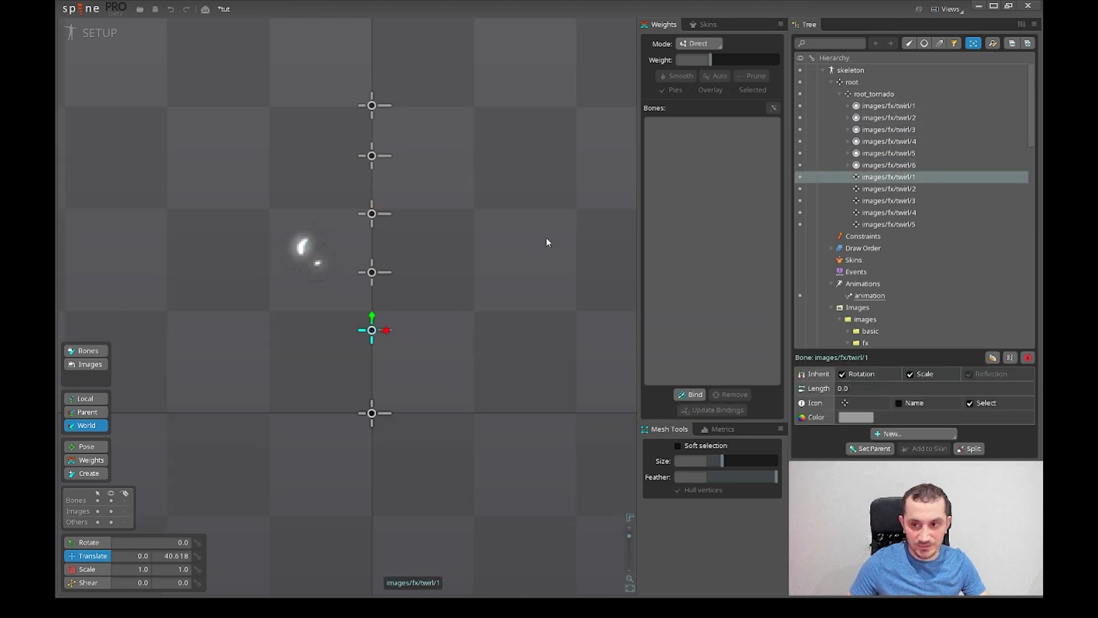
pyautogui.click(104, 33)
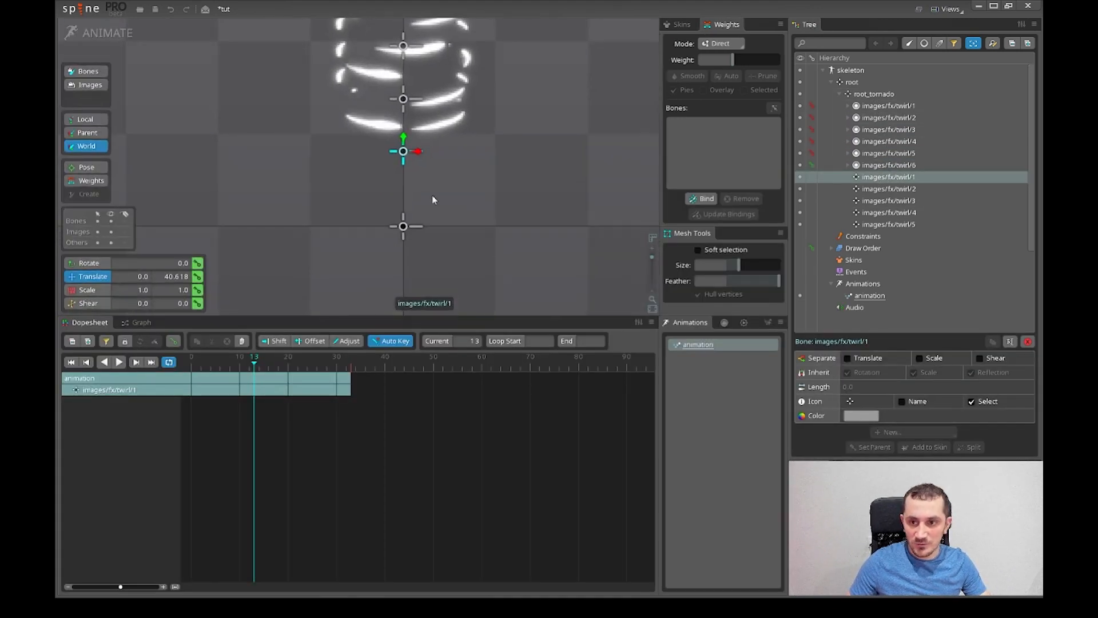
pyautogui.click(100, 32)
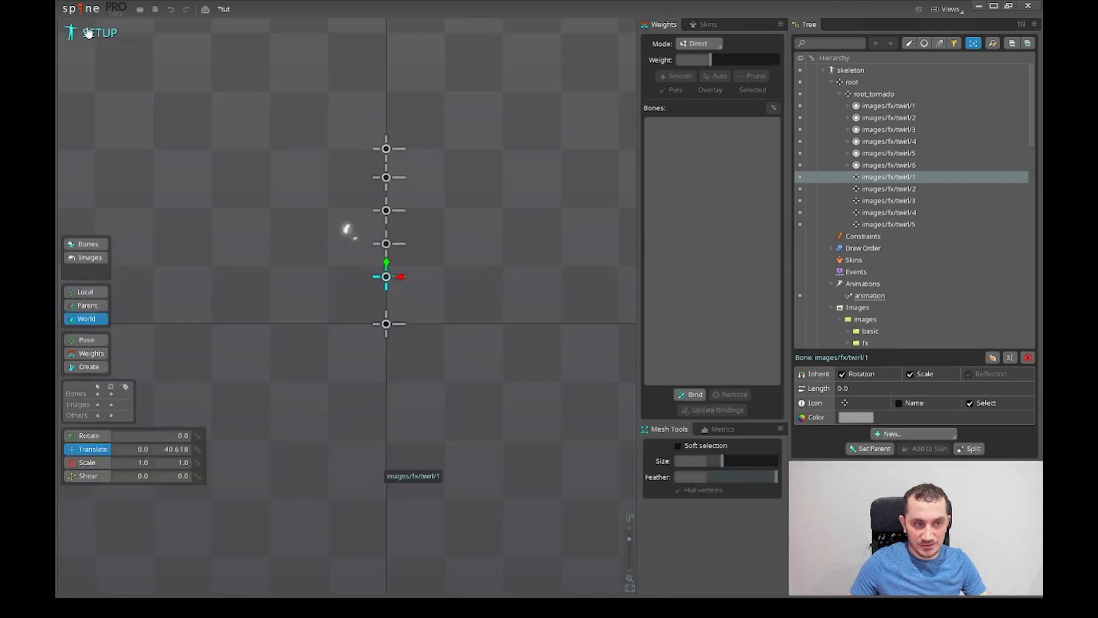
pyautogui.click(100, 32)
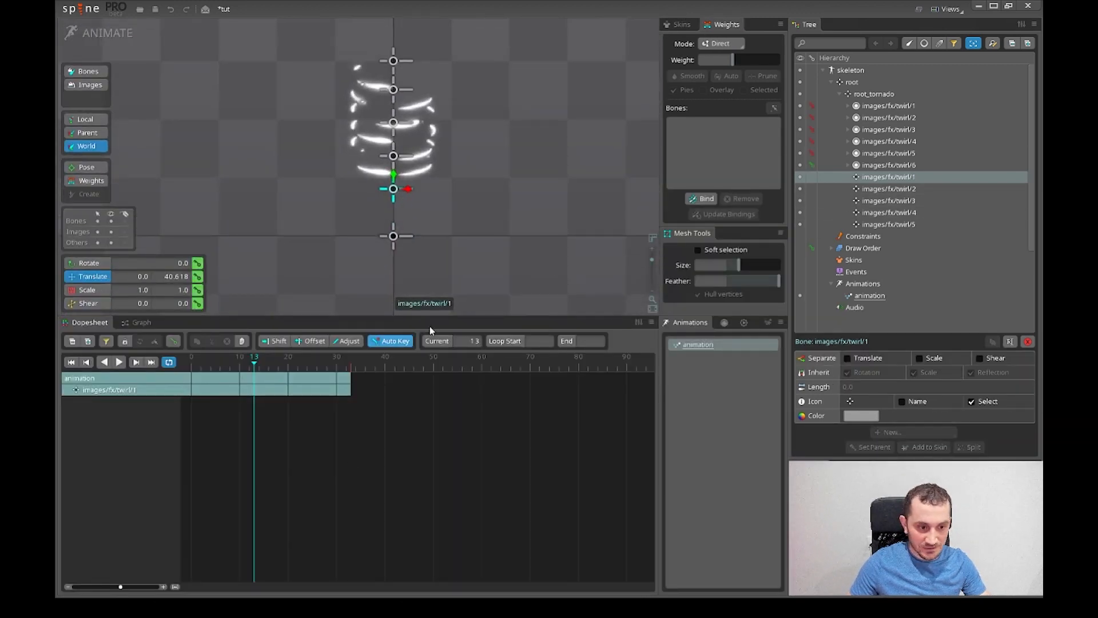
pyautogui.press('x')
pyautogui.moveTo(510, 276); pyautogui.dragTo(339, 301)
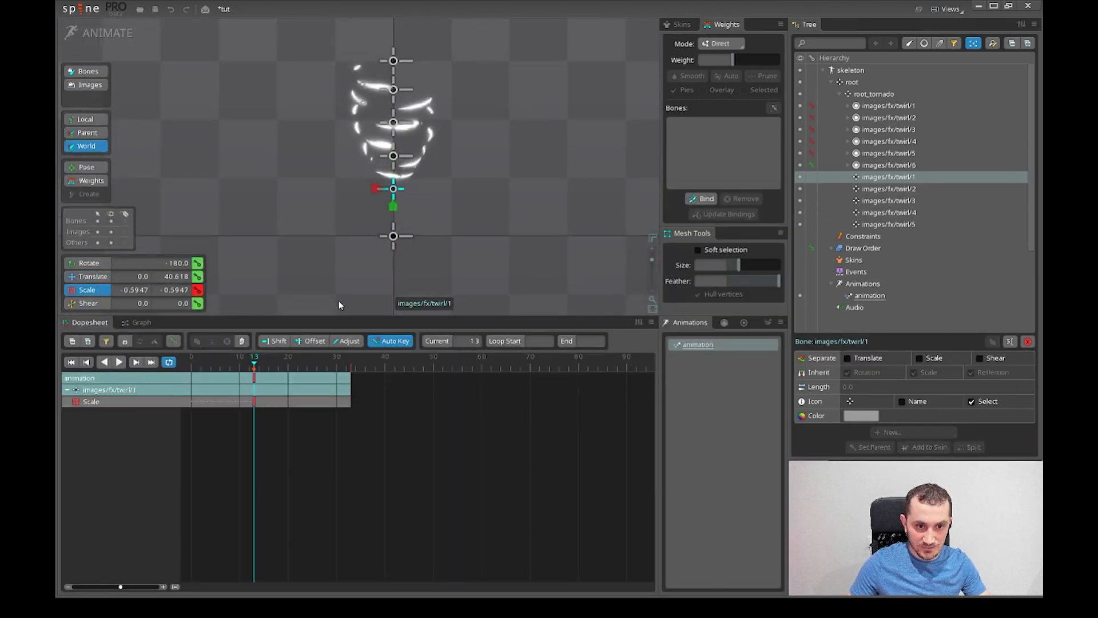
# - At frame 13, scale bone images/fx/twirl/2 to about 0.8123 and enlarge bones images/fx/twirl/4 and images/fx/twirl/5 into a funnel shape
pyautogui.click(916, 189)
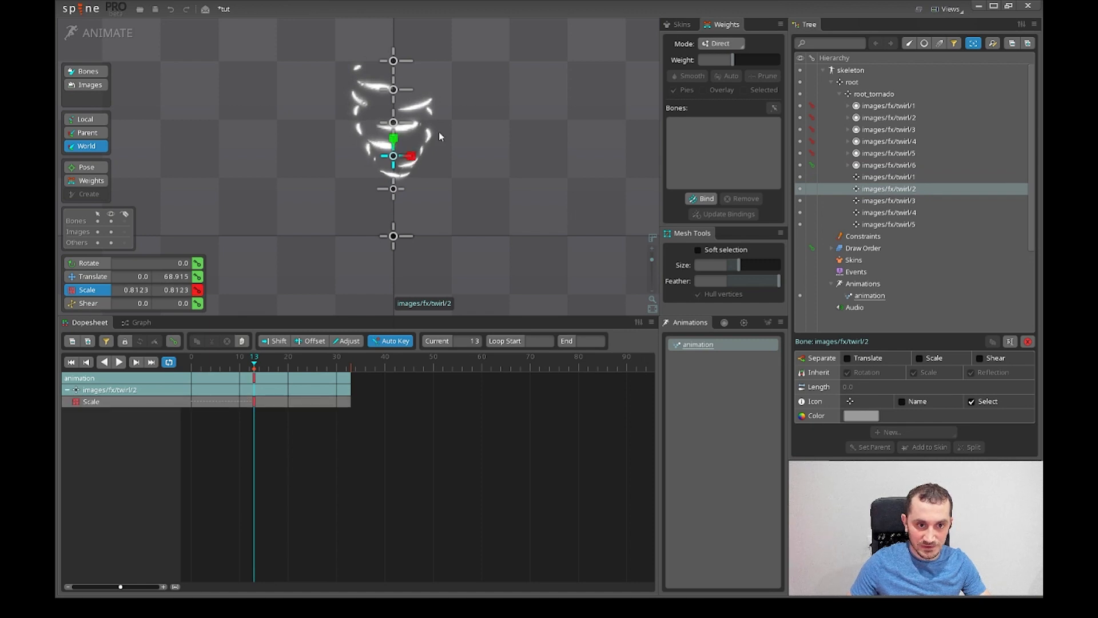
pyautogui.click(873, 201)
pyautogui.click(889, 222)
pyautogui.click(889, 213)
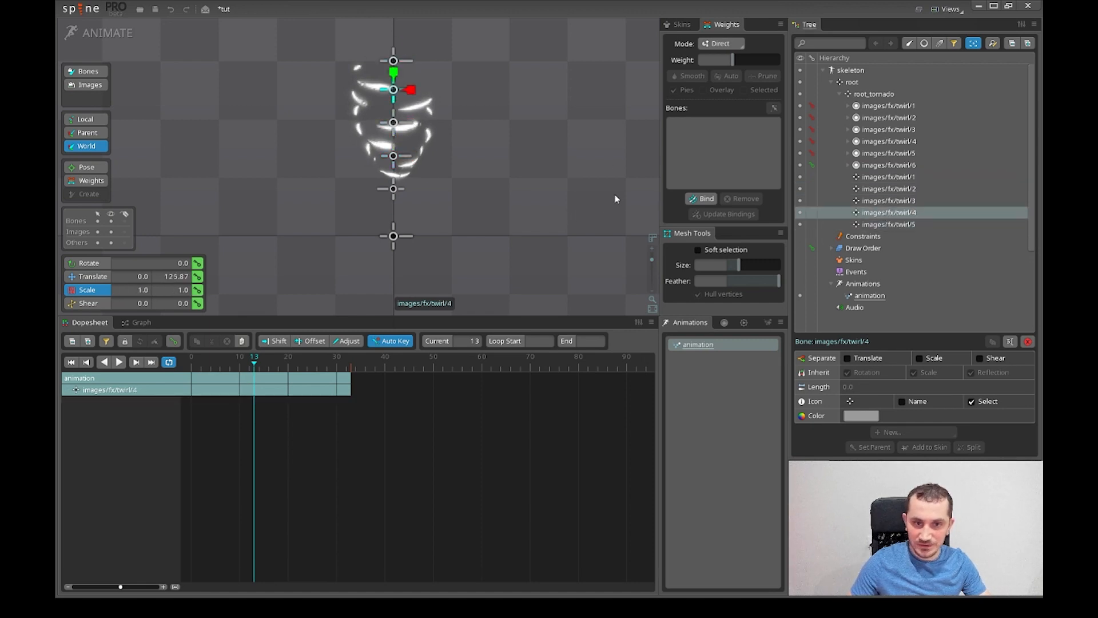
pyautogui.moveTo(651, 167); pyautogui.dragTo(658, 160)
pyautogui.click(900, 224)
pyautogui.moveTo(595, 219); pyautogui.dragTo(660, 158)
# - Move the scale keys of the twirl bones to frame 0, and play the funnel-shaped animation
pyautogui.click(255, 378)
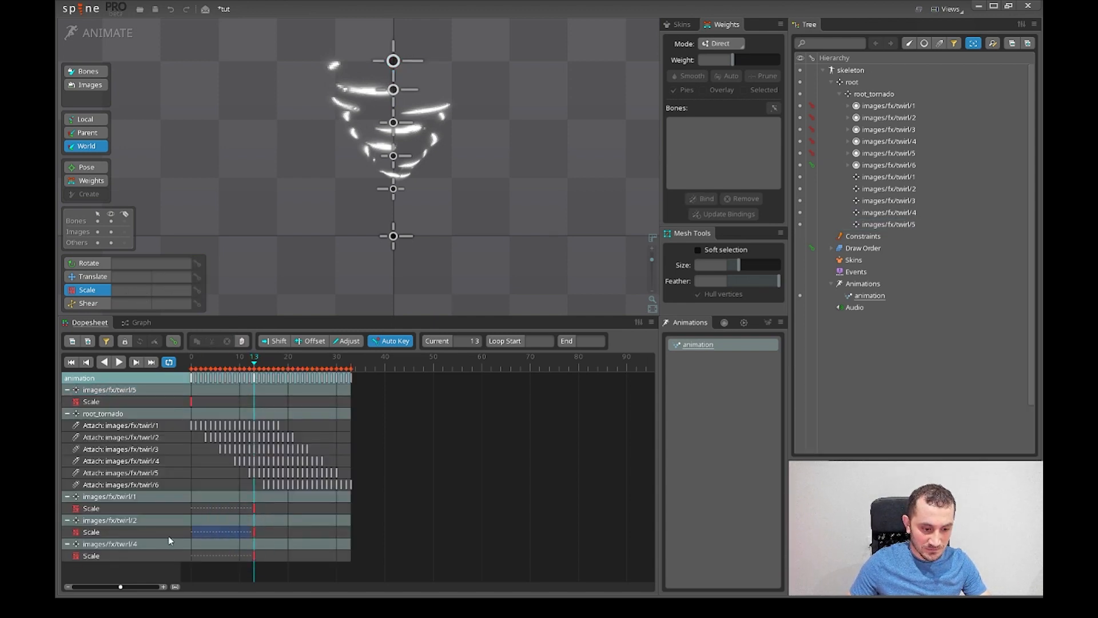
pyautogui.press('space')
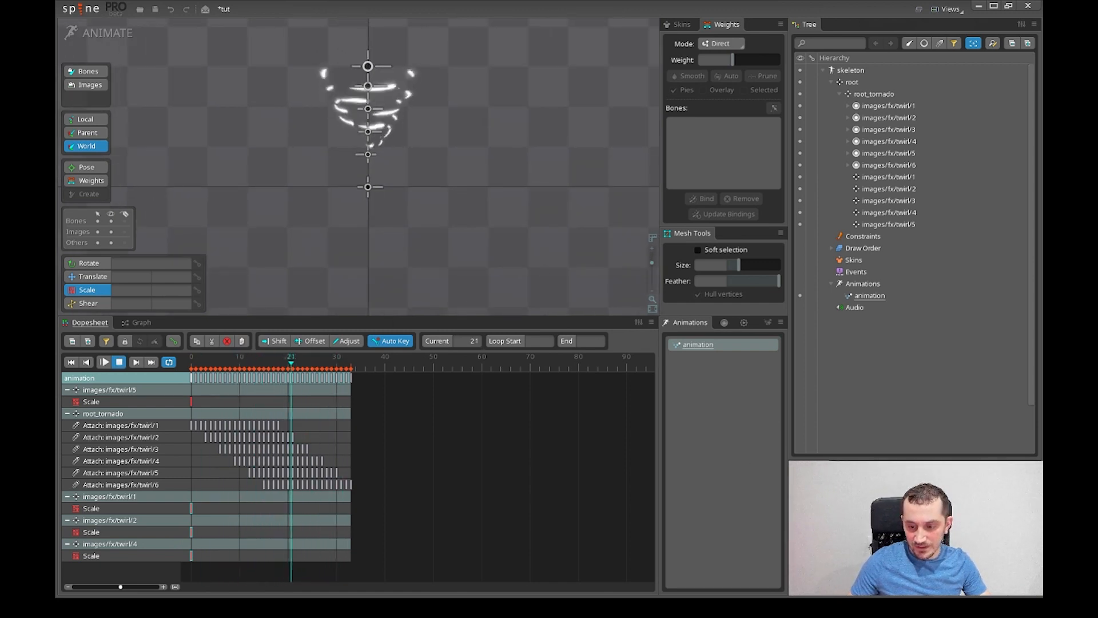
pyautogui.moveTo(493, 247); pyautogui.dragTo(508, 293)
pyautogui.scroll(2, 388, 217)
pyautogui.press('space')
# - At frame 0, key a sideways shift of bone images/fx/twirl/1 to about X -36.2
pyautogui.press('v')
pyautogui.click(382, 198)
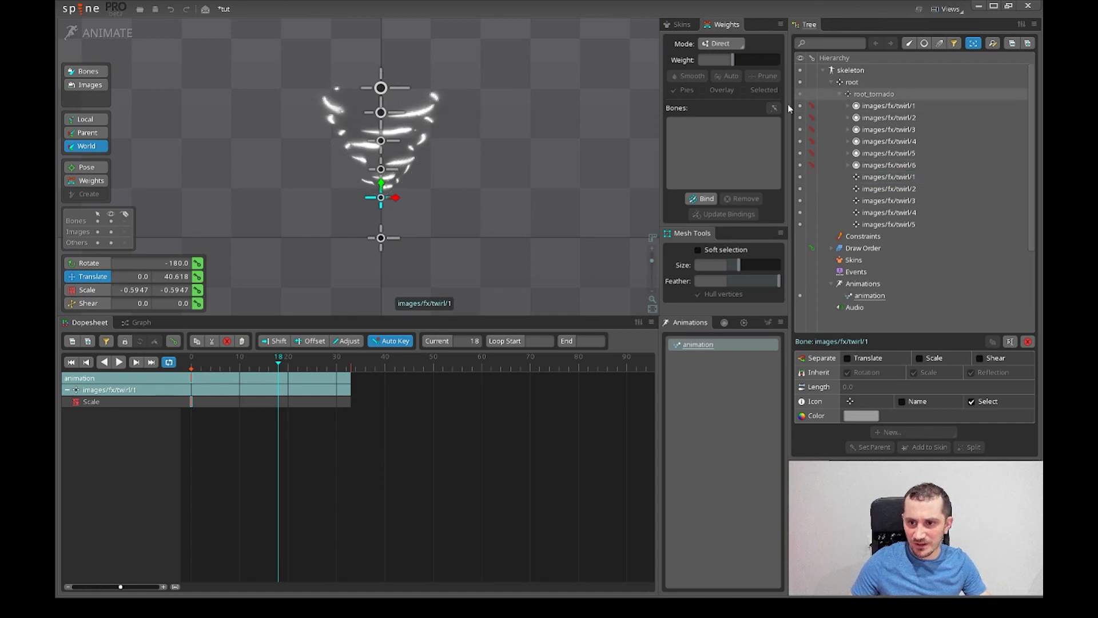
pyautogui.click(891, 264)
pyautogui.click(884, 177)
pyautogui.click(192, 362)
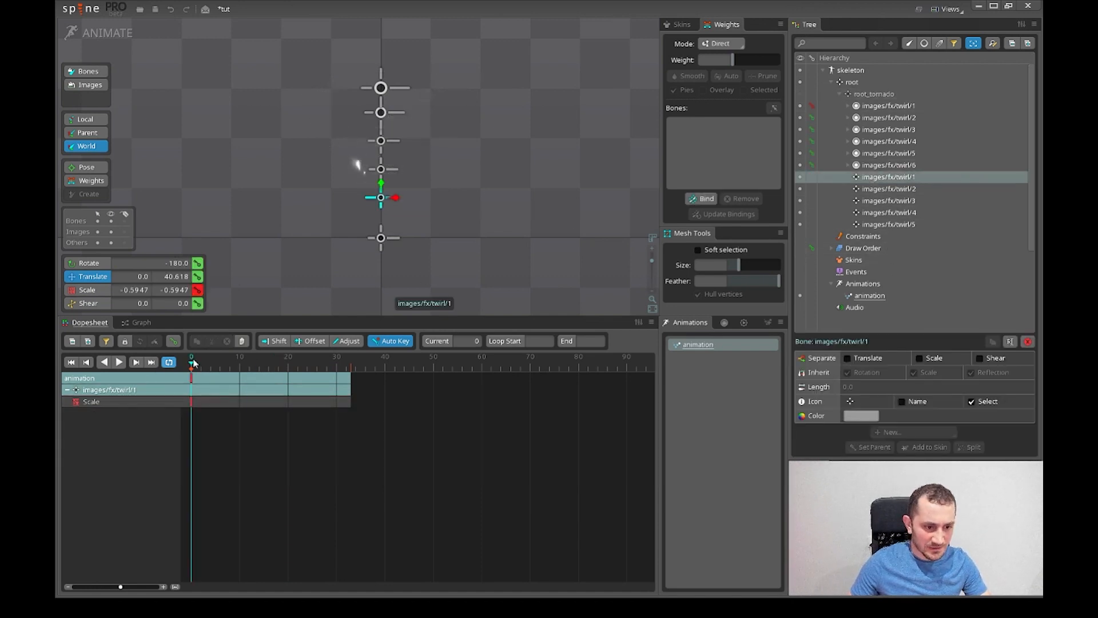
pyautogui.moveTo(396, 204); pyautogui.dragTo(361, 206)
pyautogui.hotkey('ctrl', 'z')
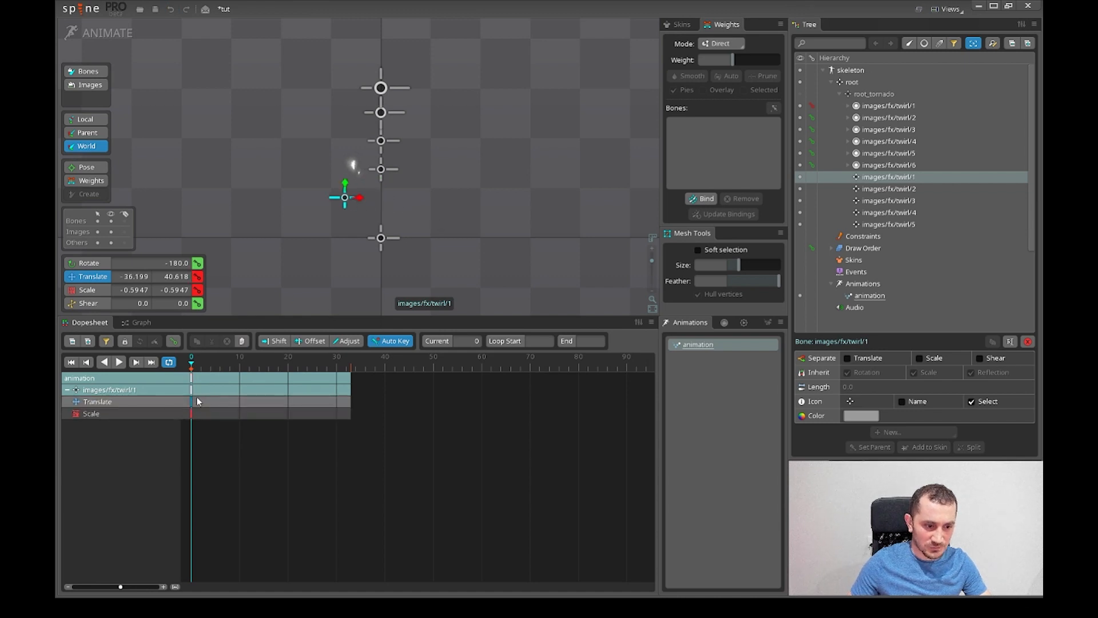
# - Copy the frame 0 translate key of bone images/fx/twirl/1 to the loop's end and key the opposite sideways shift at frame 16
pyautogui.click(270, 366)
pyautogui.hotkey('ctrl', 'v')
pyautogui.click(191, 400)
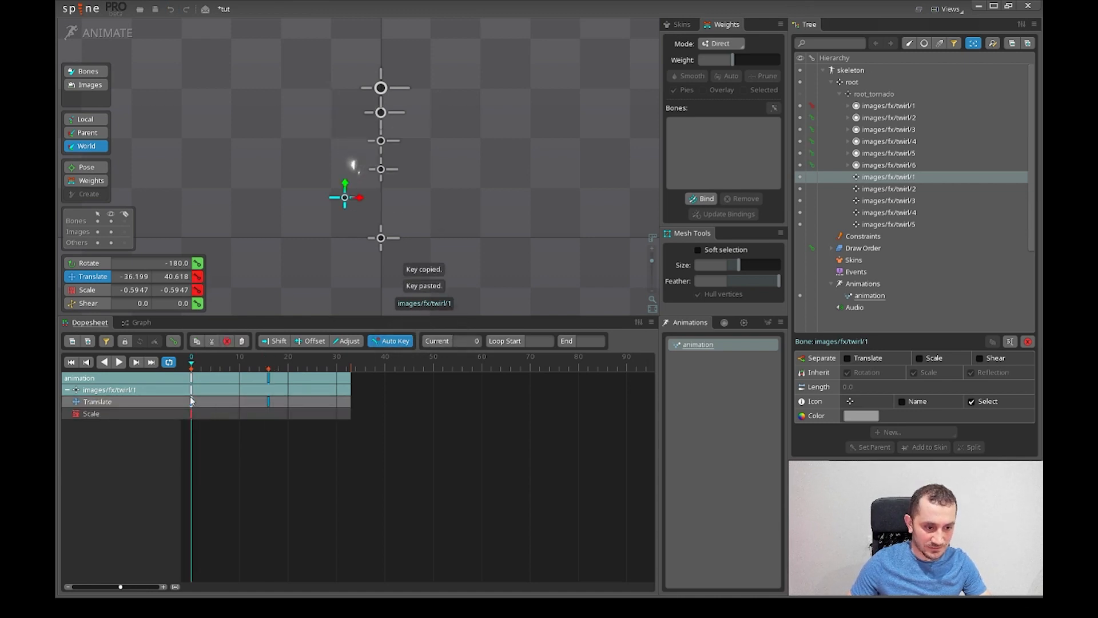
pyautogui.click(267, 400)
pyautogui.moveTo(345, 202); pyautogui.dragTo(429, 202)
# - Copy the translate keys of bone images/fx/twirl/1 onto bones images/fx/twirl/2 to images/fx/twirl/5 at frame 0, and play the sway
pyautogui.moveTo(375, 408); pyautogui.dragTo(164, 398)
pyautogui.hotkey('ctrl', 'c')
pyautogui.click(870, 188)
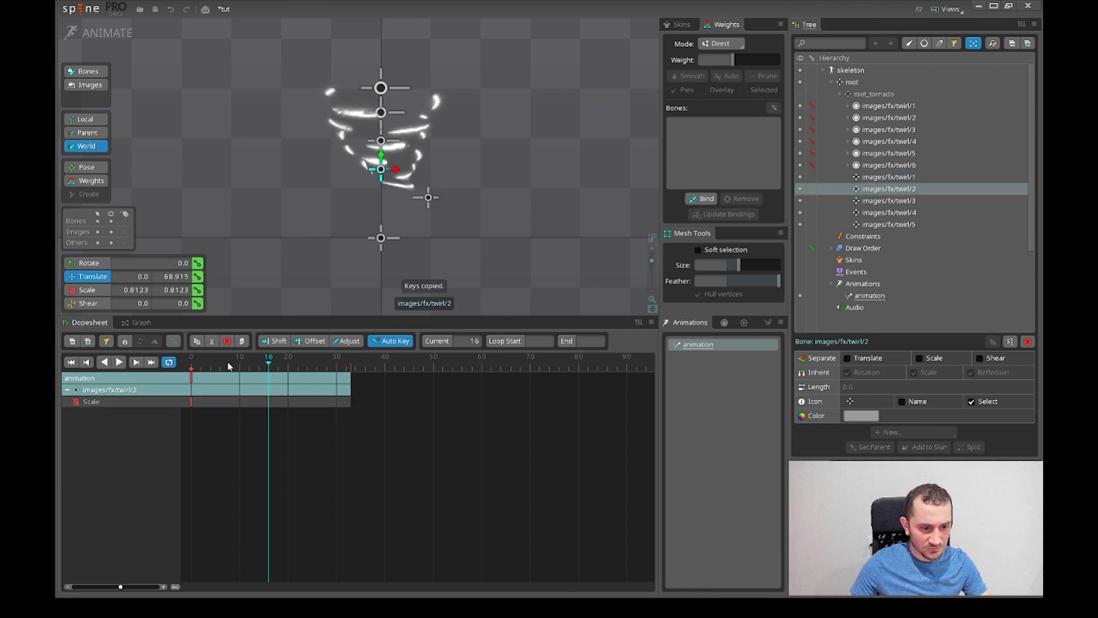
pyautogui.moveTo(228, 365); pyautogui.dragTo(143, 377)
pyautogui.click(884, 201)
pyautogui.hotkey('ctrl', 'v')
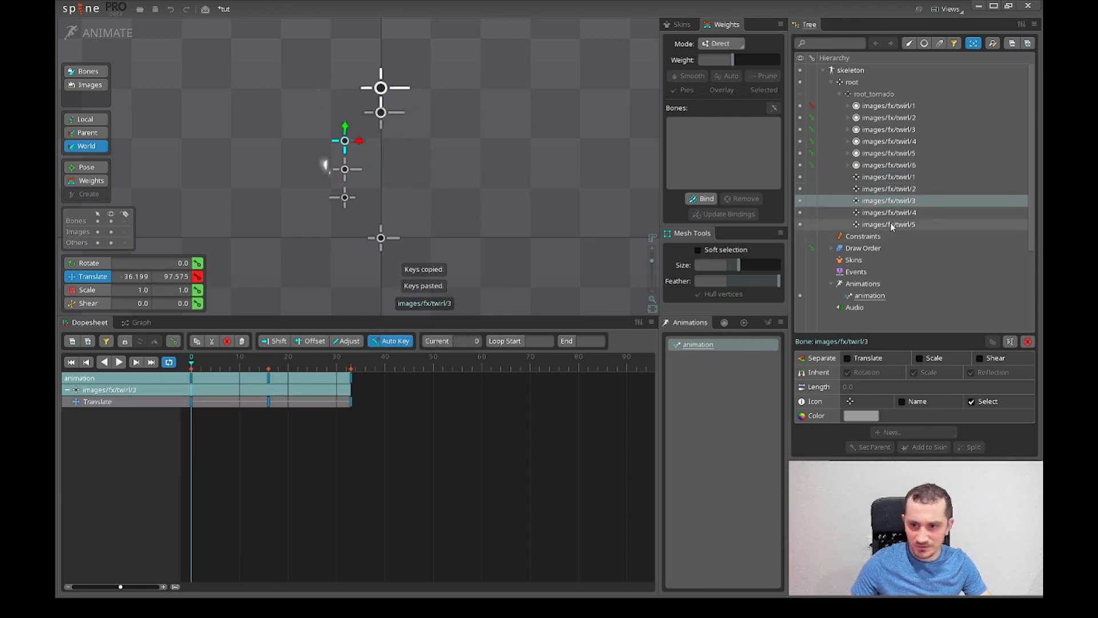
pyautogui.click(888, 212)
pyautogui.hotkey('ctrl', 'v')
pyautogui.click(891, 225)
pyautogui.hotkey('ctrl', 'v')
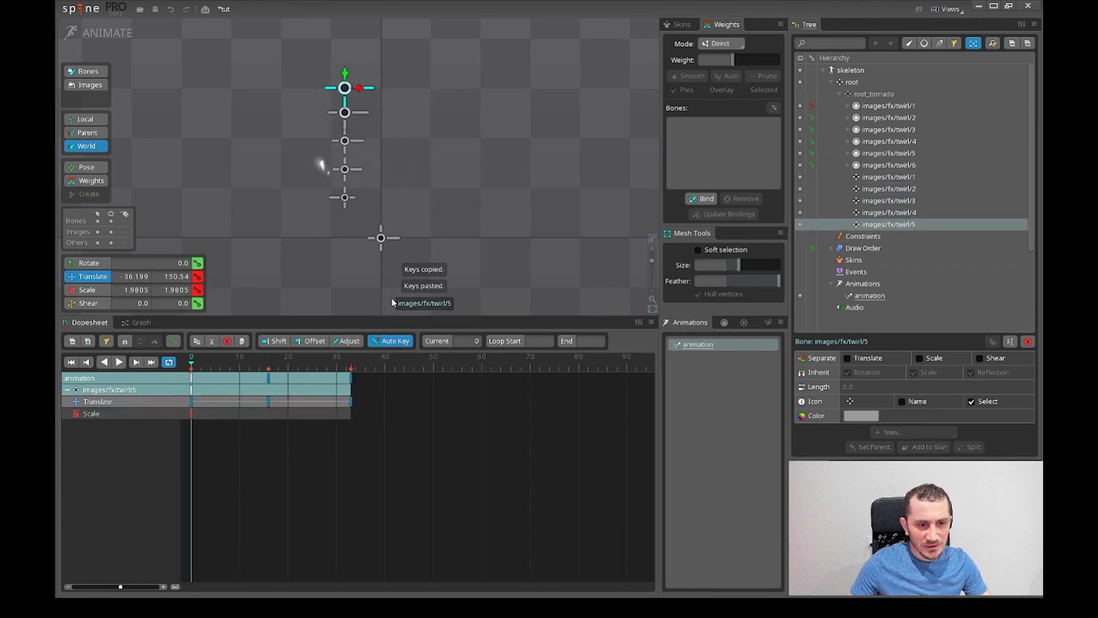
pyautogui.press('l')
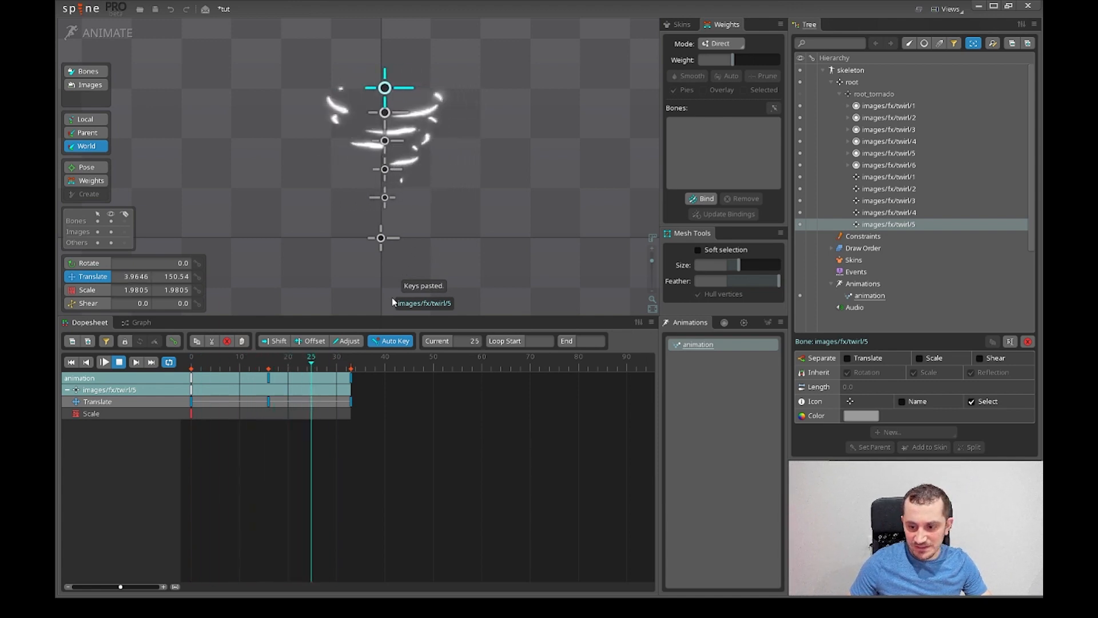
# - Offset the looping translate keys of bones images/fx/twirl/2, 3, 4 and 5 by 5, 10, 15 and 20 frames respectively
pyautogui.press('d')
pyautogui.click(413, 169)
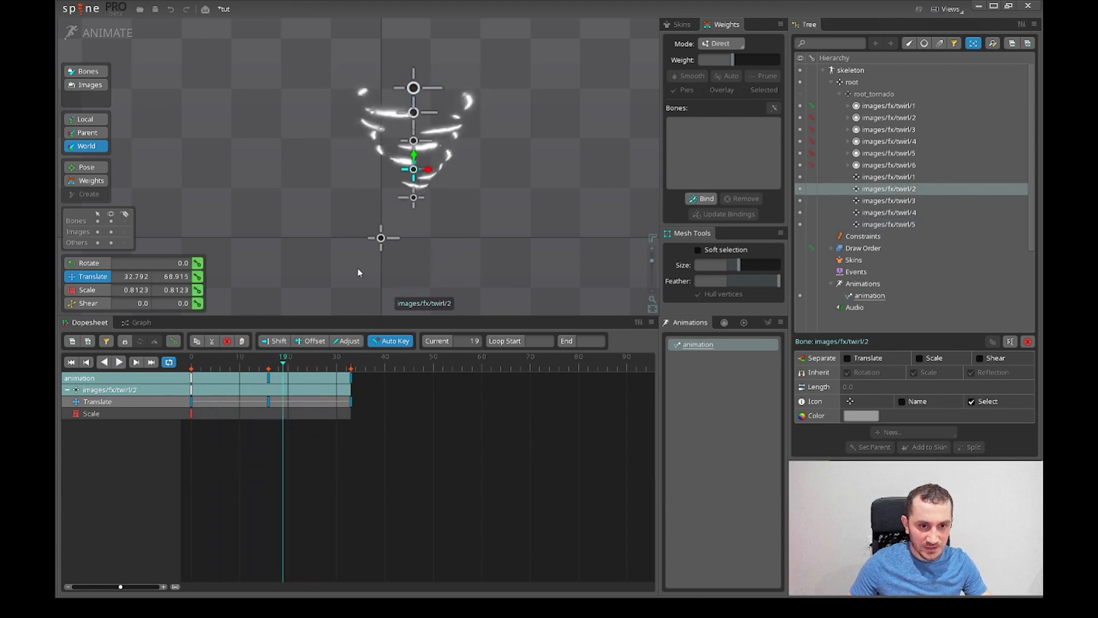
pyautogui.moveTo(270, 403); pyautogui.dragTo(342, 400)
pyautogui.click(414, 141)
pyautogui.click(414, 114)
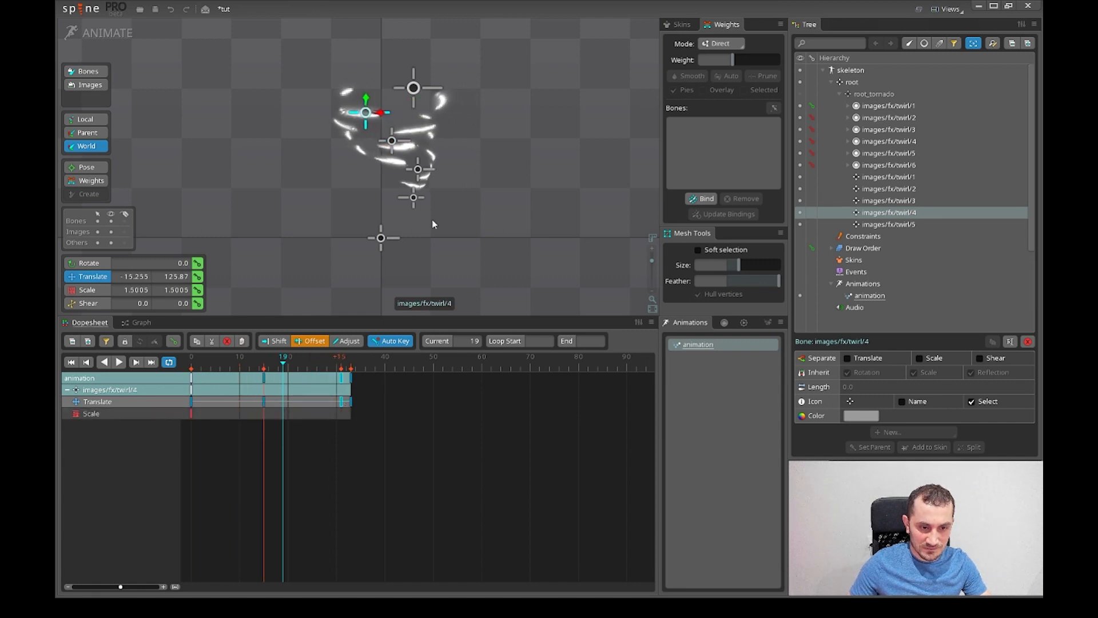
pyautogui.click(414, 87)
pyautogui.moveTo(271, 402); pyautogui.dragTo(355, 399)
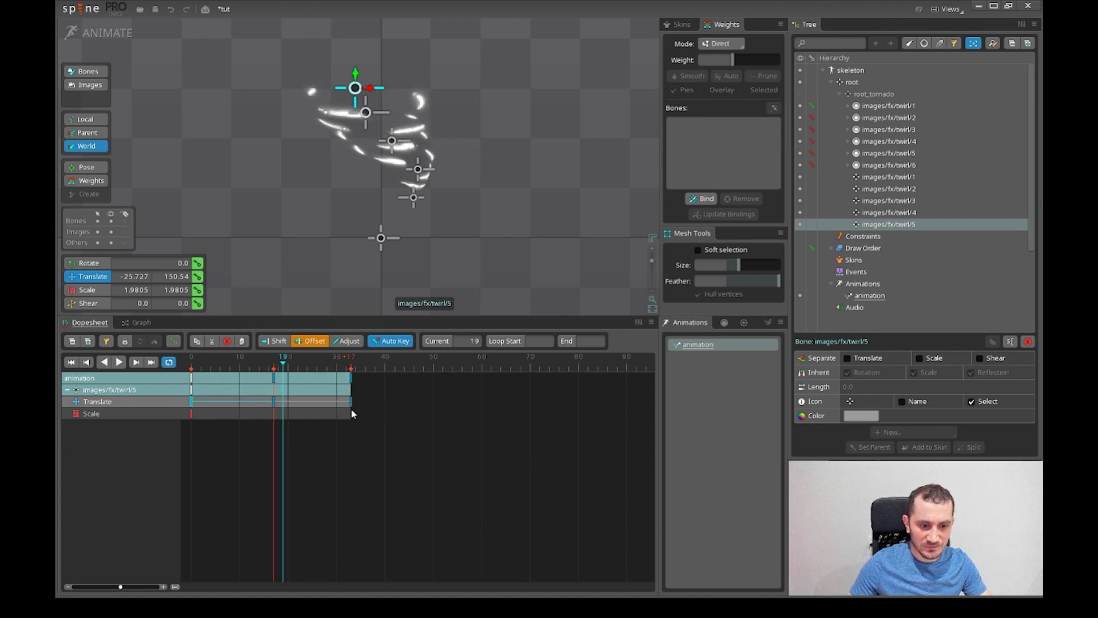
pyautogui.moveTo(352, 402); pyautogui.dragTo(365, 403)
# - Play the animation with nothing selected and examine the tornado's staggered sway at different view distances
pyautogui.click(402, 432)
pyautogui.doubleClick(402, 432)
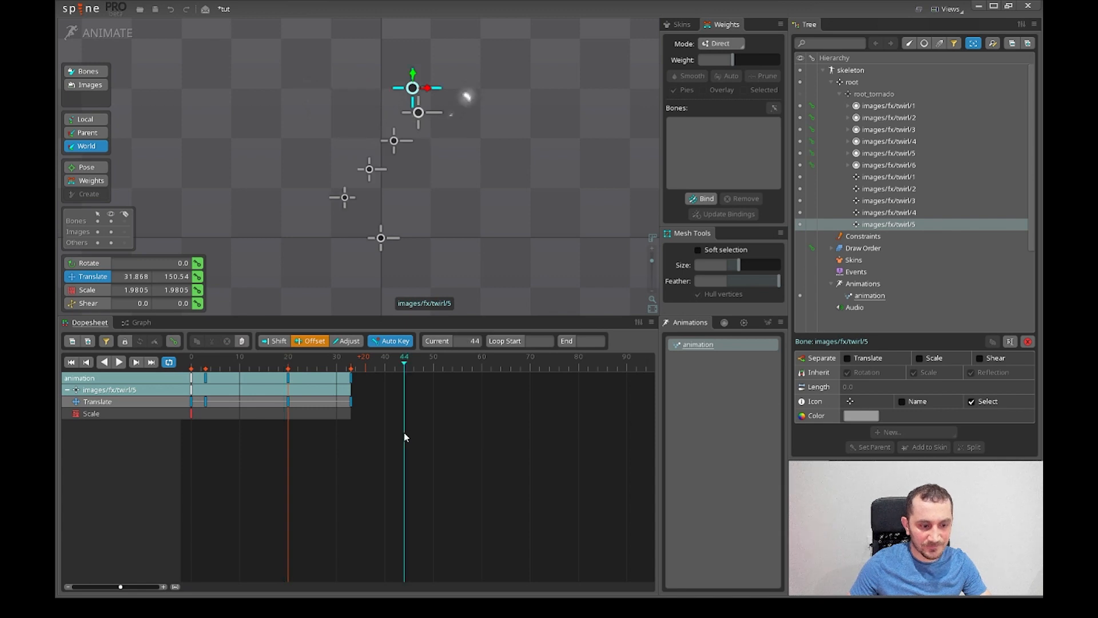
pyautogui.press('d')
pyautogui.click(543, 218)
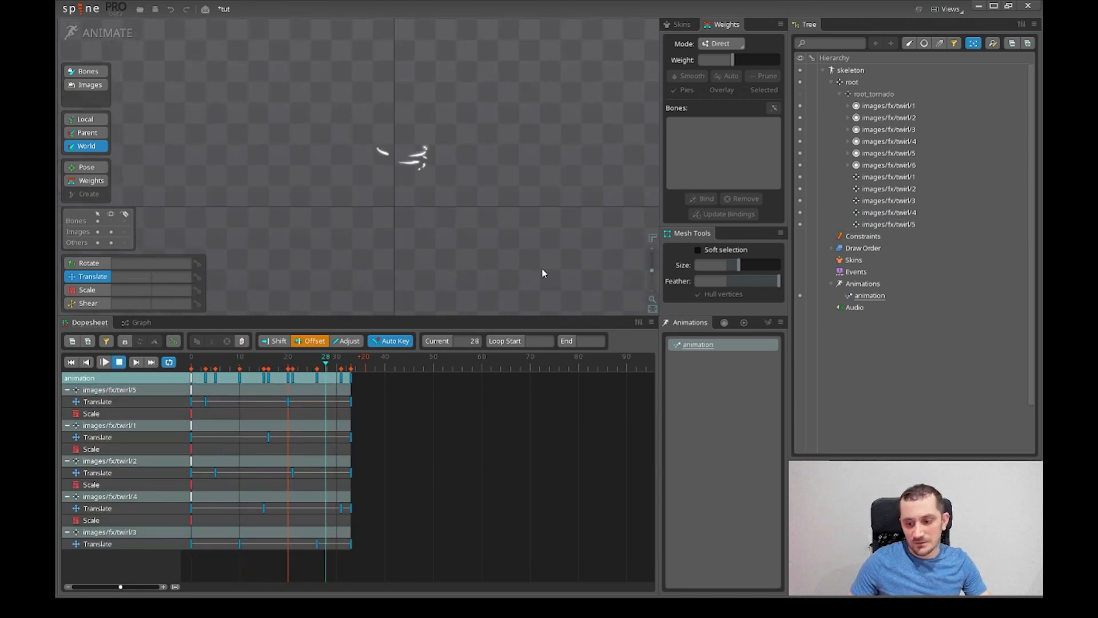
pyautogui.moveTo(544, 273); pyautogui.dragTo(556, 301)
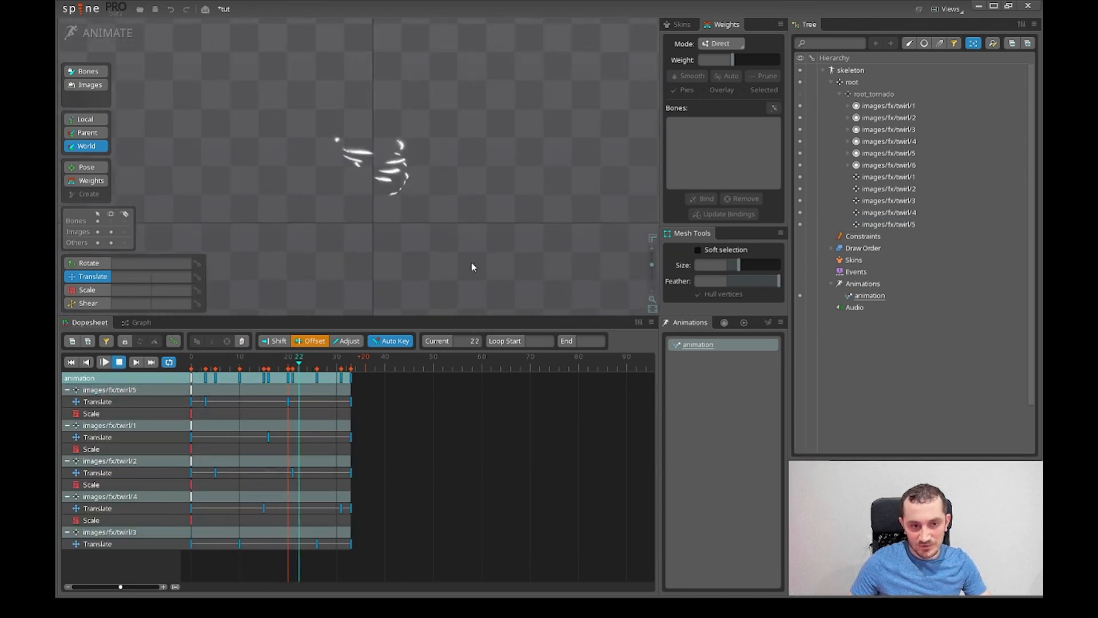
pyautogui.scroll(-1, 598, 256)
pyautogui.moveTo(599, 255); pyautogui.dragTo(553, 274)
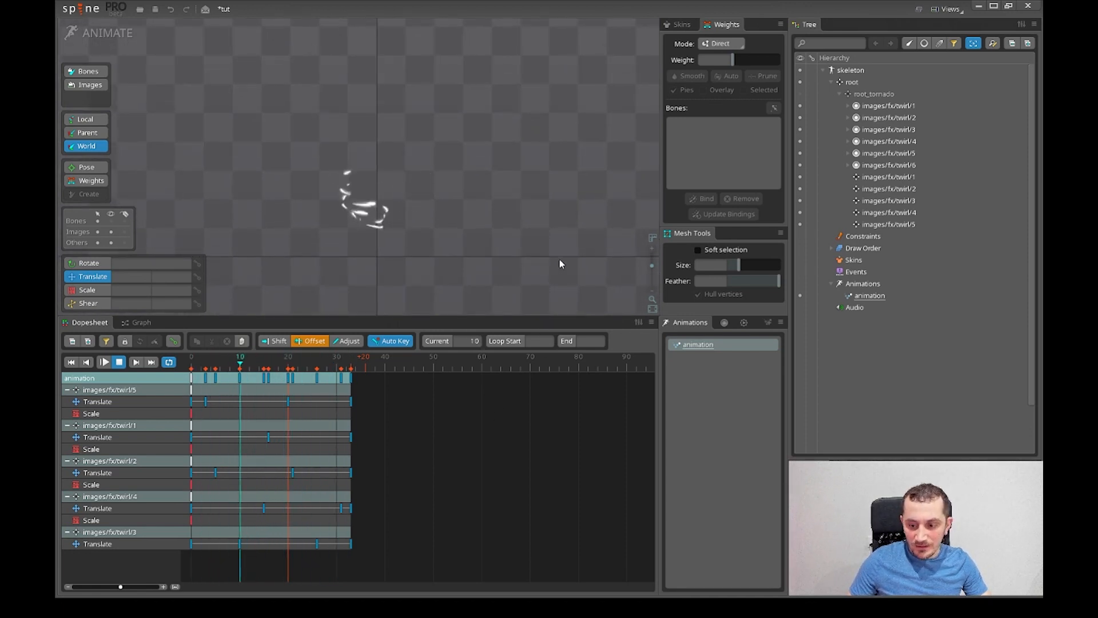
pyautogui.scroll(1, 558, 259)
pyautogui.moveTo(527, 227); pyautogui.dragTo(558, 250)
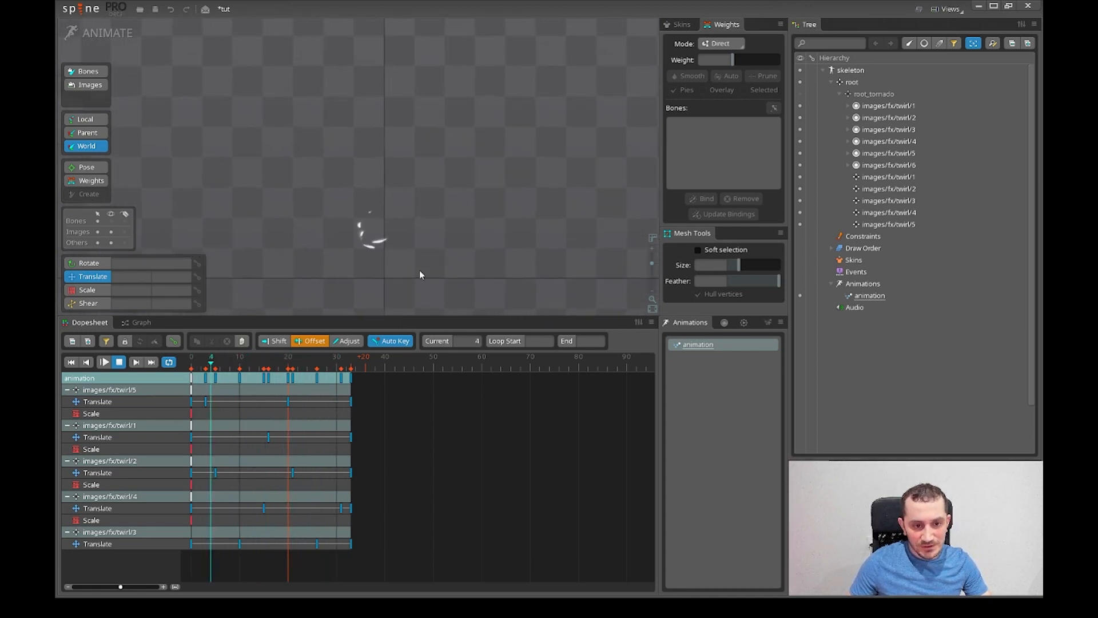
pyautogui.press('d')
pyautogui.scroll(-1, 533, 223)
pyautogui.press('d')
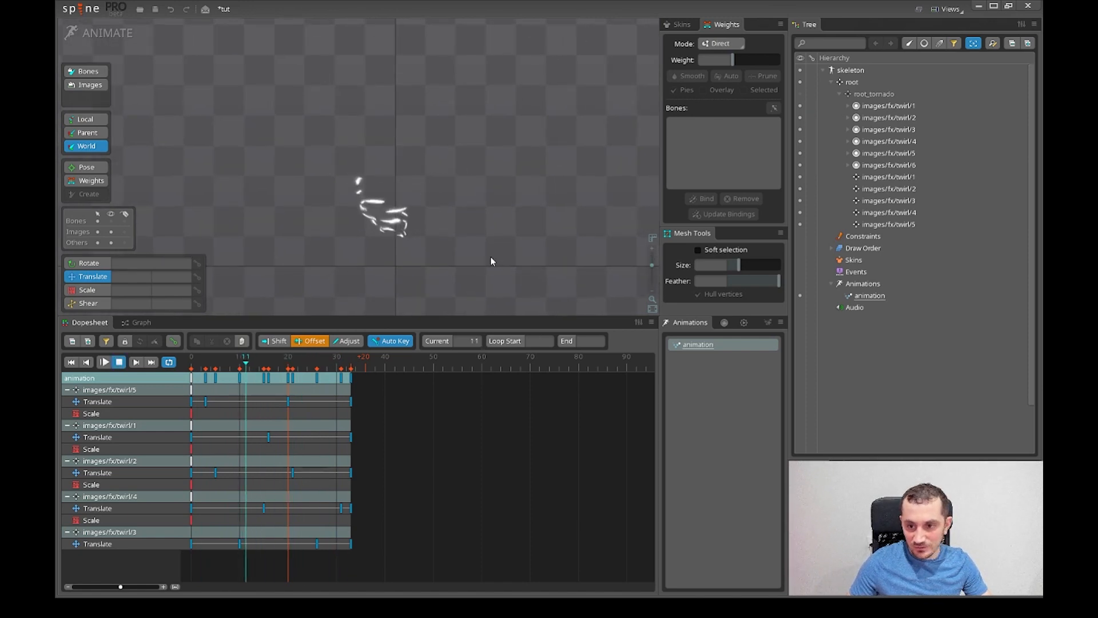
pyautogui.scroll(1, 488, 245)
pyautogui.moveTo(502, 247)
pyautogui.mouseDown()
pyautogui.moveTo(516, 269)
pyautogui.moveTo(504, 239)
pyautogui.mouseUp()
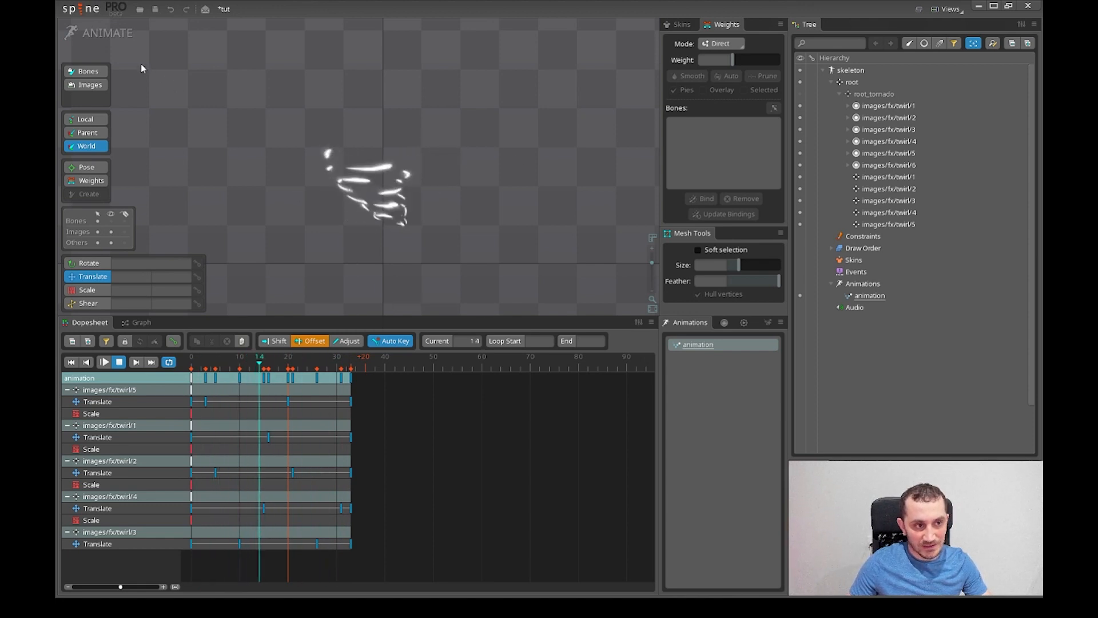
pyautogui.scroll(-2, 464, 228)
pyautogui.moveTo(448, 195); pyautogui.dragTo(445, 177)
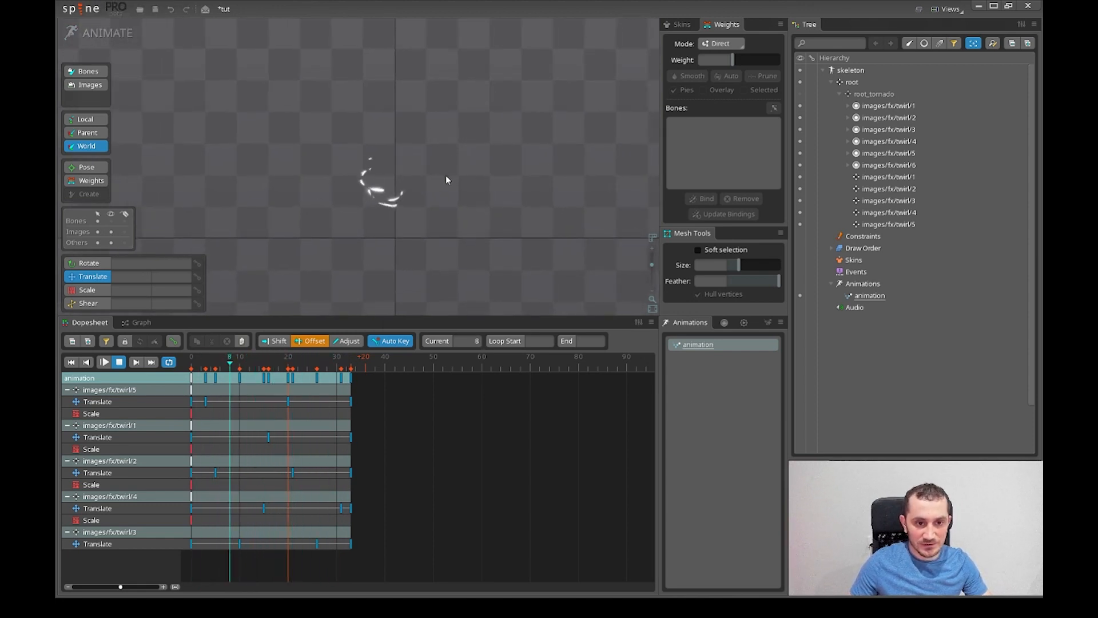
pyautogui.moveTo(506, 198); pyautogui.dragTo(504, 265)
pyautogui.press('d')
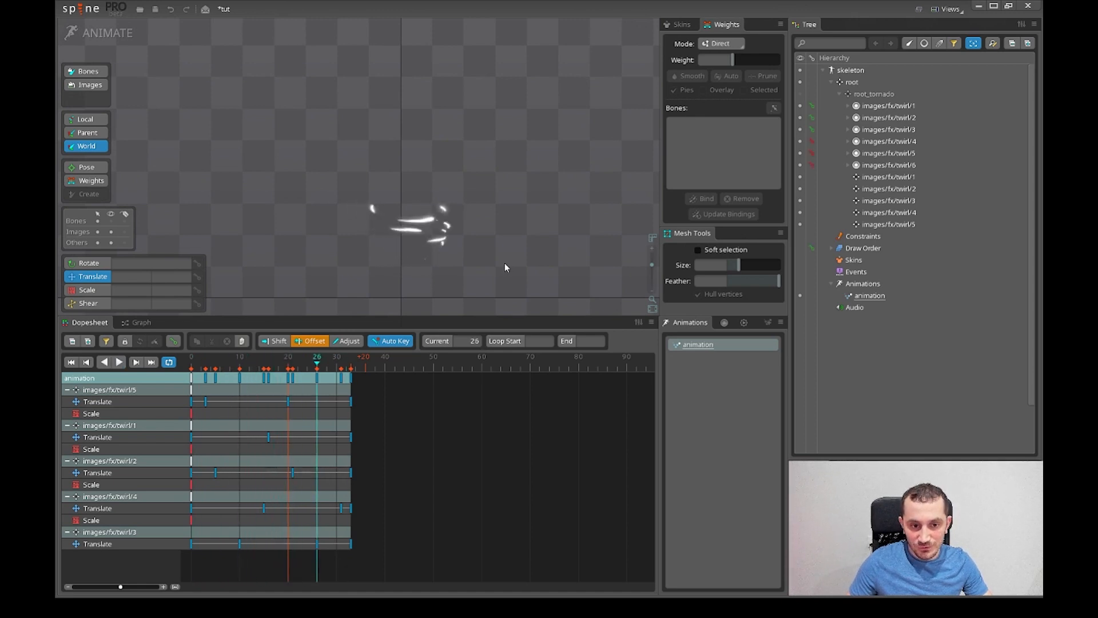
pyautogui.scroll(1, 450, 282)
pyautogui.scroll(1, 448, 281)
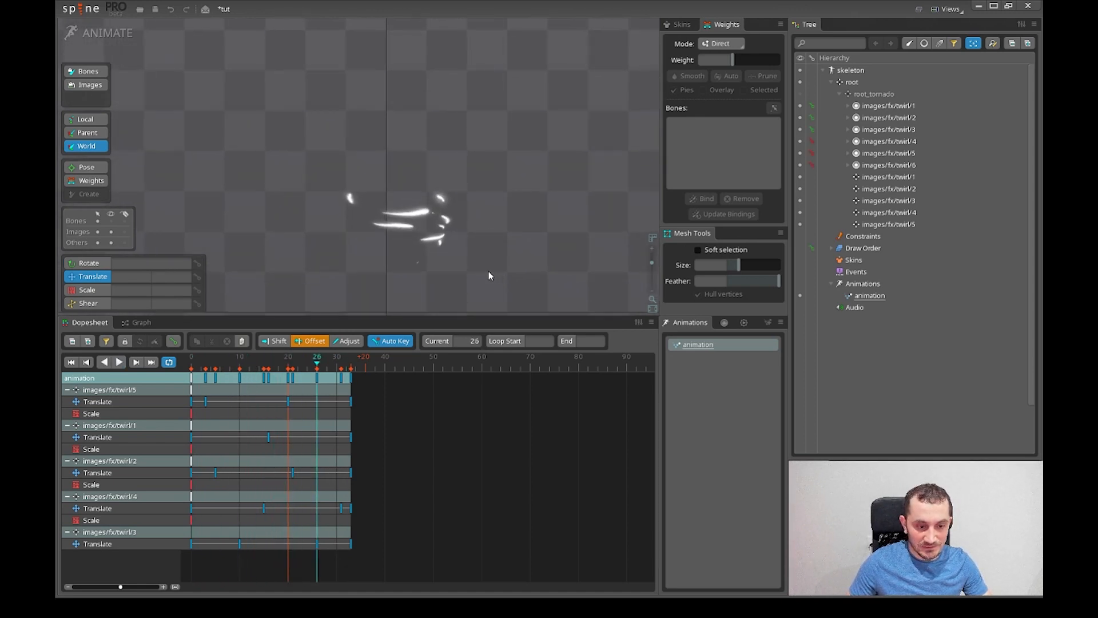
pyautogui.scroll(1, 489, 275)
# - Switch to Setup mode, collapse the fx image folder and locate image 1 in the images/rocks folder
pyautogui.click(452, 259)
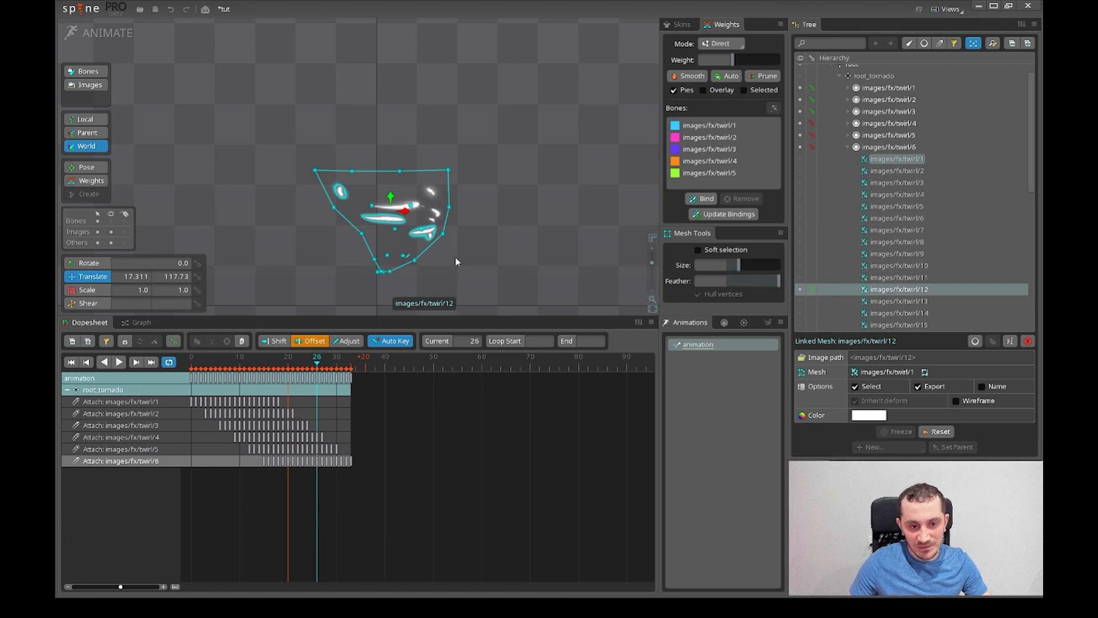
pyautogui.click(100, 33)
pyautogui.scroll(-10, 893, 264)
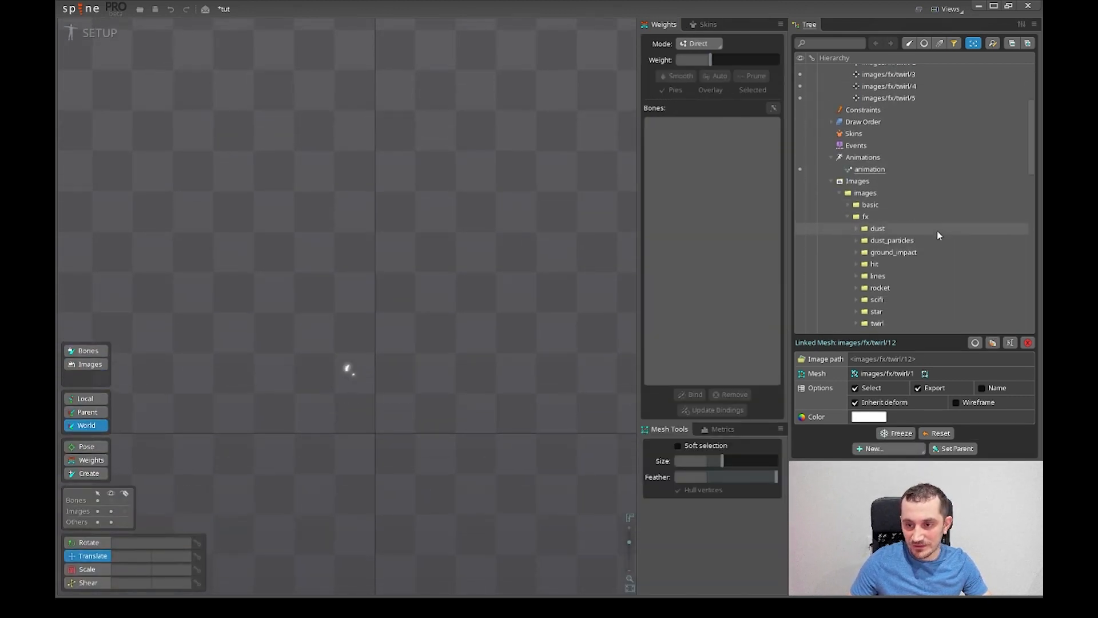
pyautogui.scroll(-1, 936, 234)
pyautogui.rightClick(890, 184)
pyautogui.moveTo(437, 377); pyautogui.dragTo(507, 318)
pyautogui.scroll(3, 993, 187)
pyautogui.rightClick(868, 147)
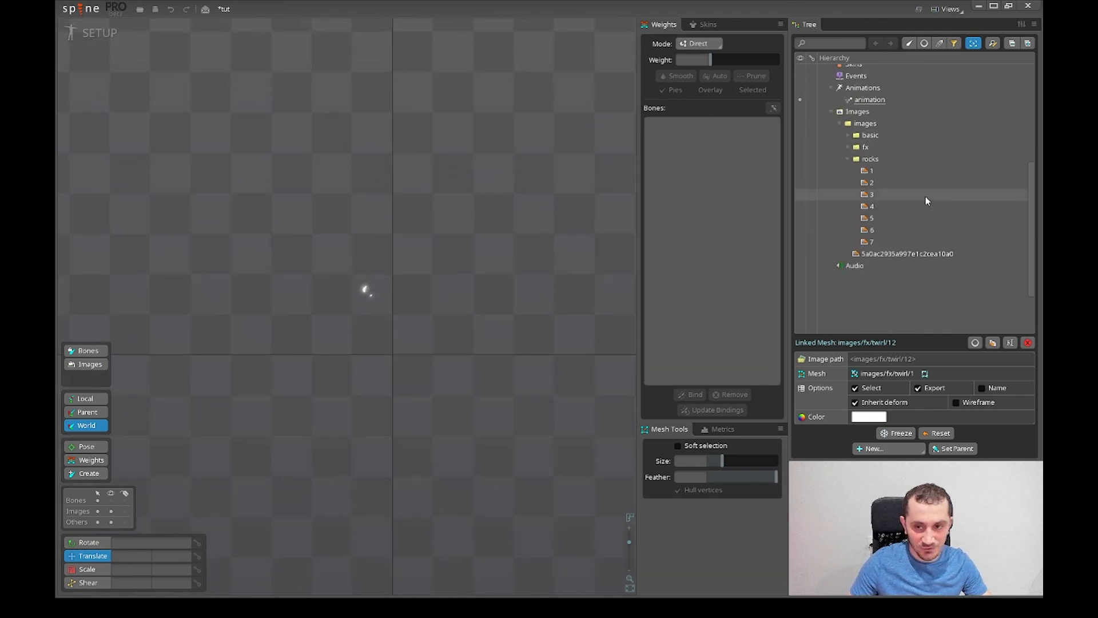
pyautogui.click(872, 170)
pyautogui.moveTo(421, 399); pyautogui.dragTo(277, 405)
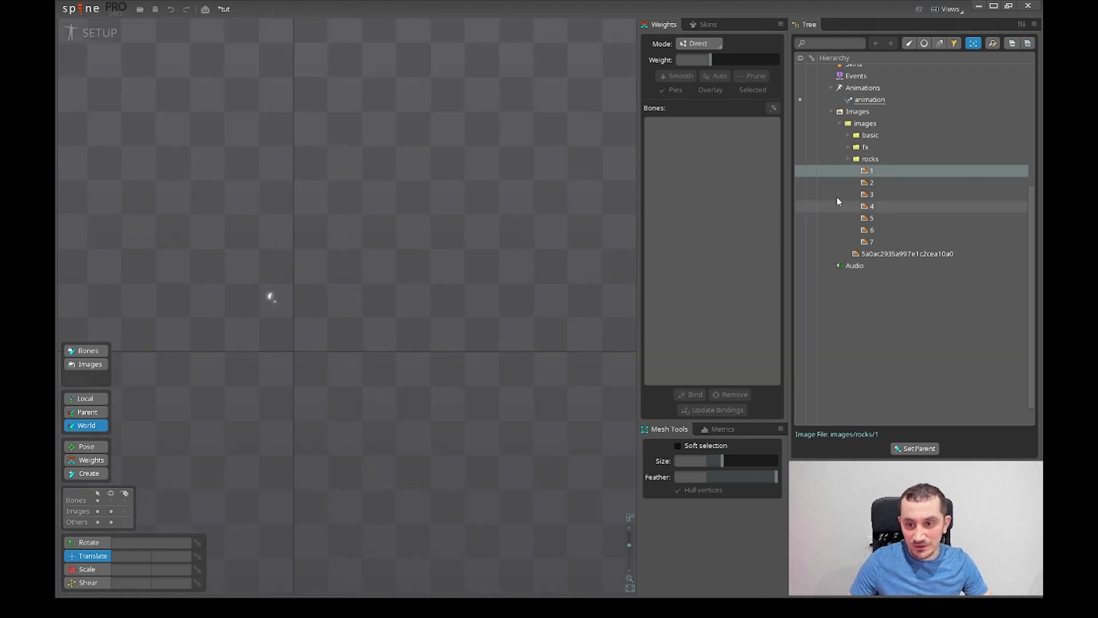
pyautogui.scroll(5, 894, 194)
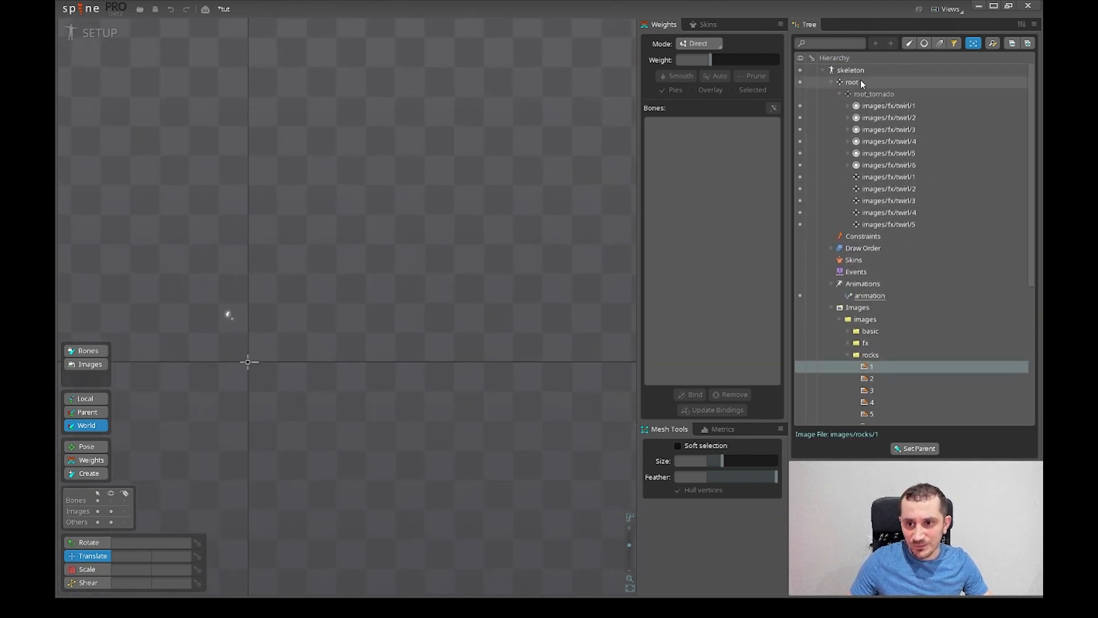
# - Create a bone under root beside the tornado, at about X 317, Y 119, and name it root_rocks
pyautogui.click(860, 82)
pyautogui.moveTo(463, 409); pyautogui.dragTo(402, 392)
pyautogui.press('n')
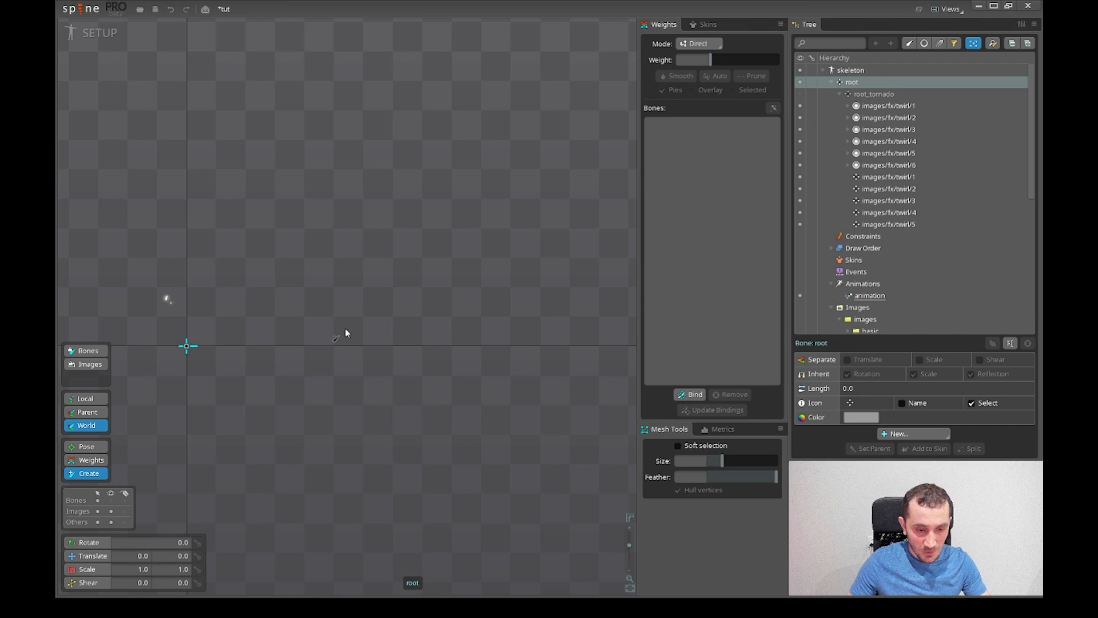
pyautogui.click(373, 277)
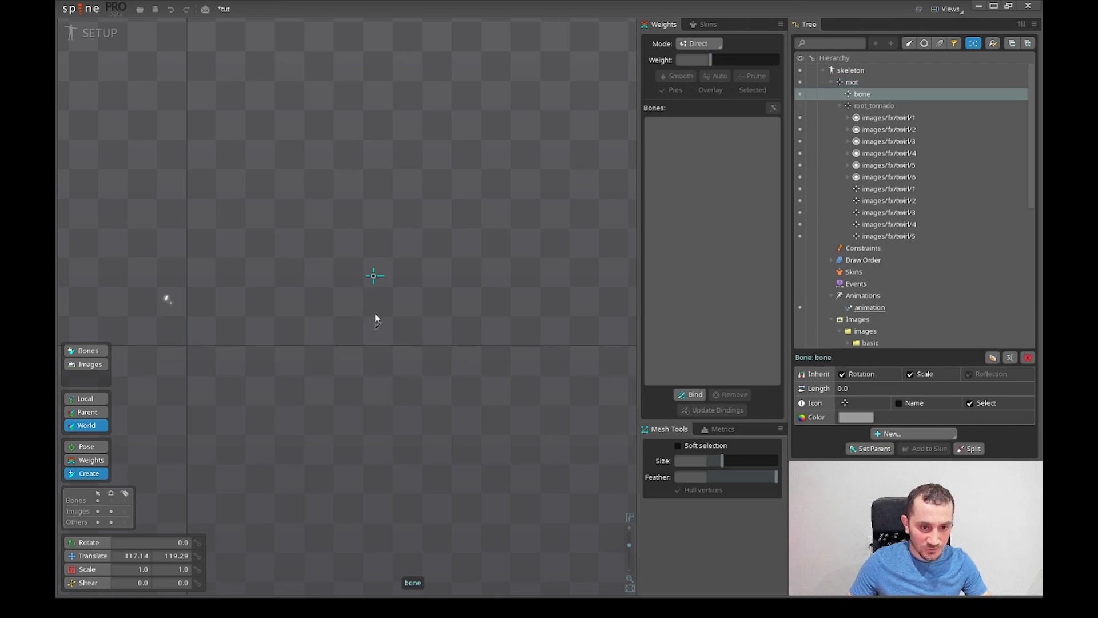
pyautogui.doubleClick(866, 93)
pyautogui.write('root_rocks')
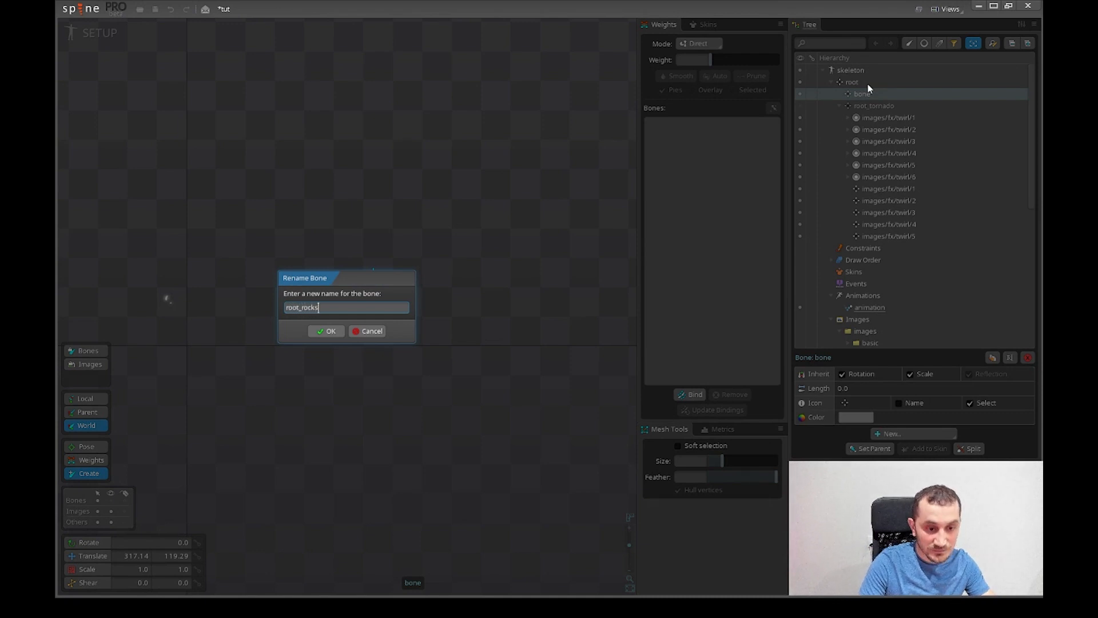
pyautogui.press('Return')
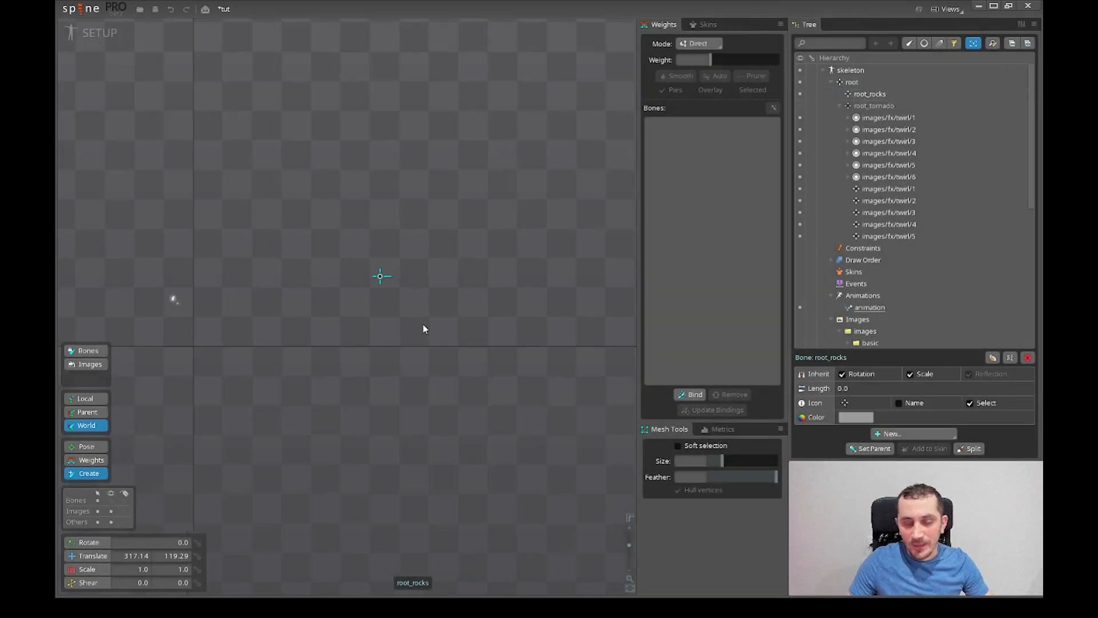
# - Create a child bone of root_rocks at about world X 373.5, Y 112, name it rotor and select it
pyautogui.scroll(1, 430, 280)
pyautogui.click(866, 94)
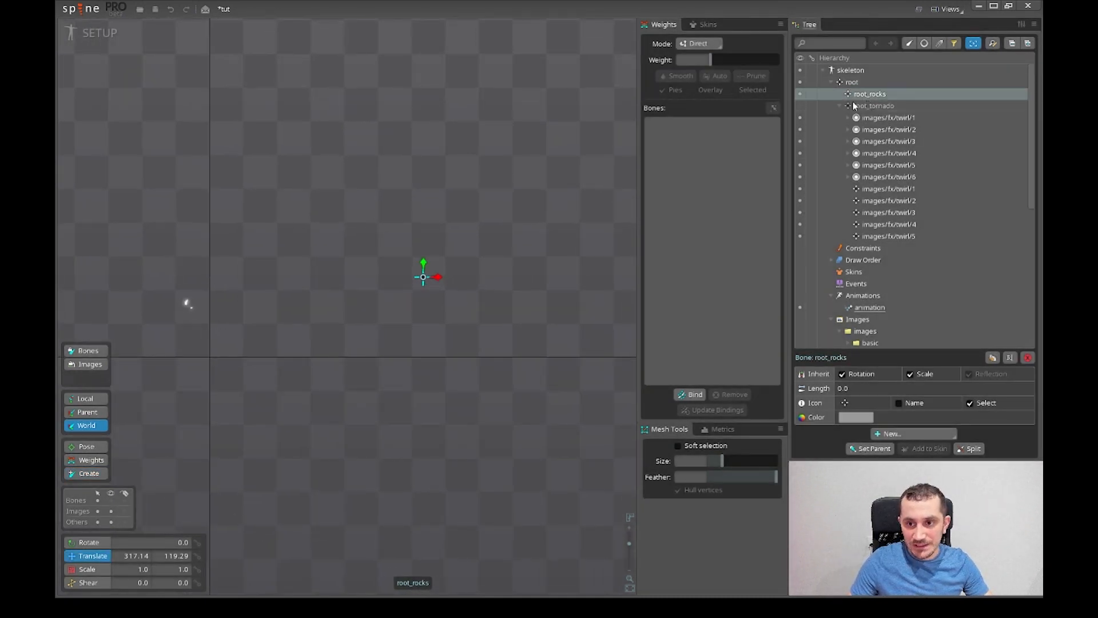
pyautogui.scroll(1, 449, 342)
pyautogui.scroll(1, 420, 305)
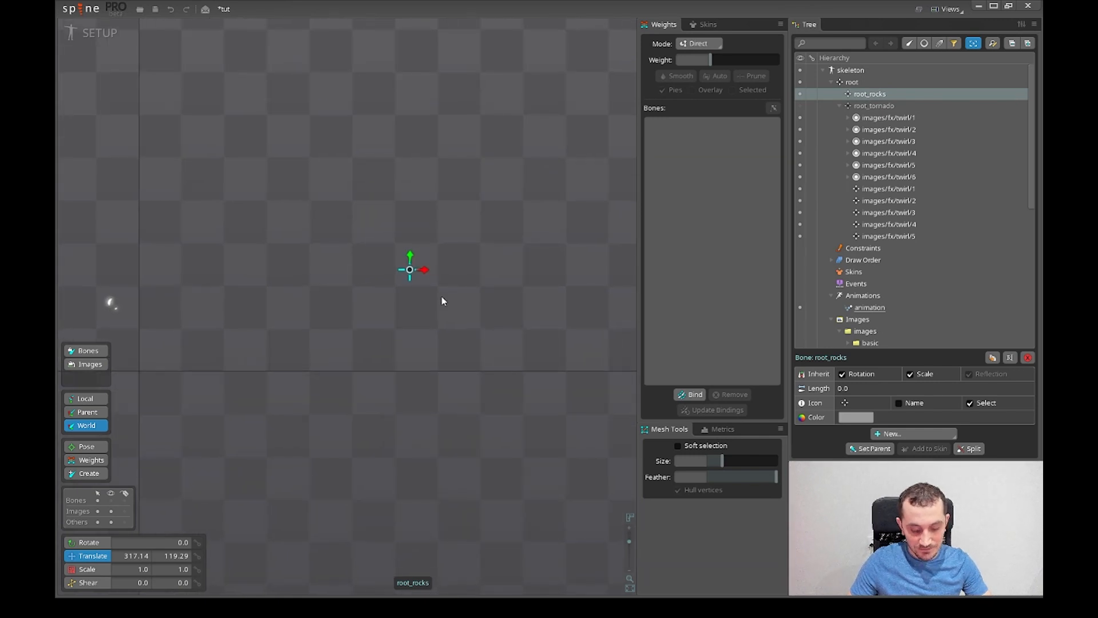
pyautogui.press('c')
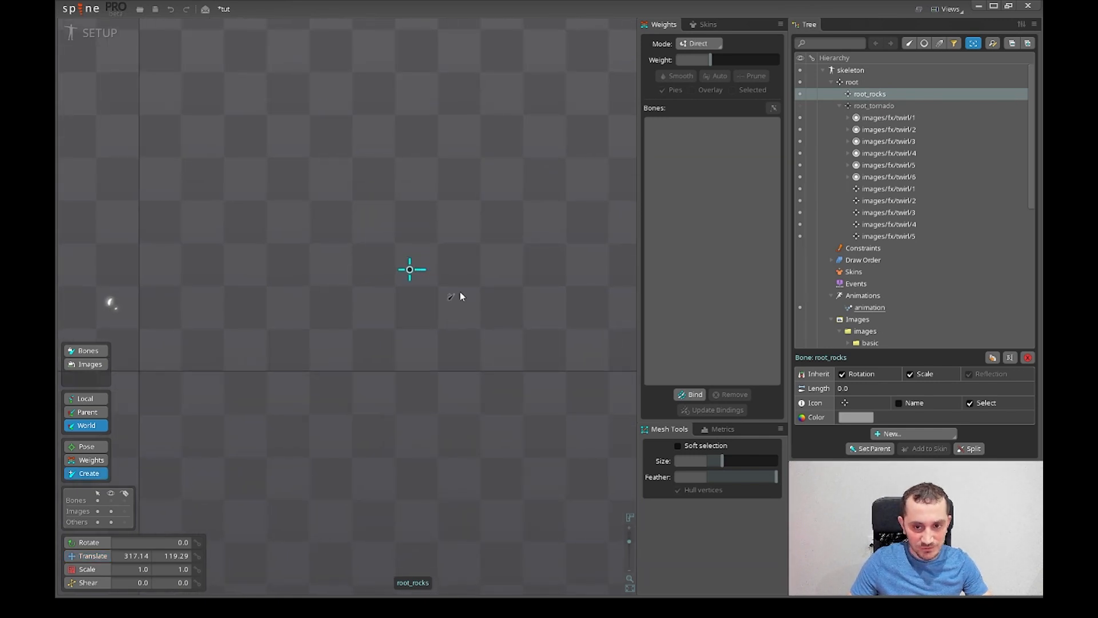
pyautogui.click(458, 276)
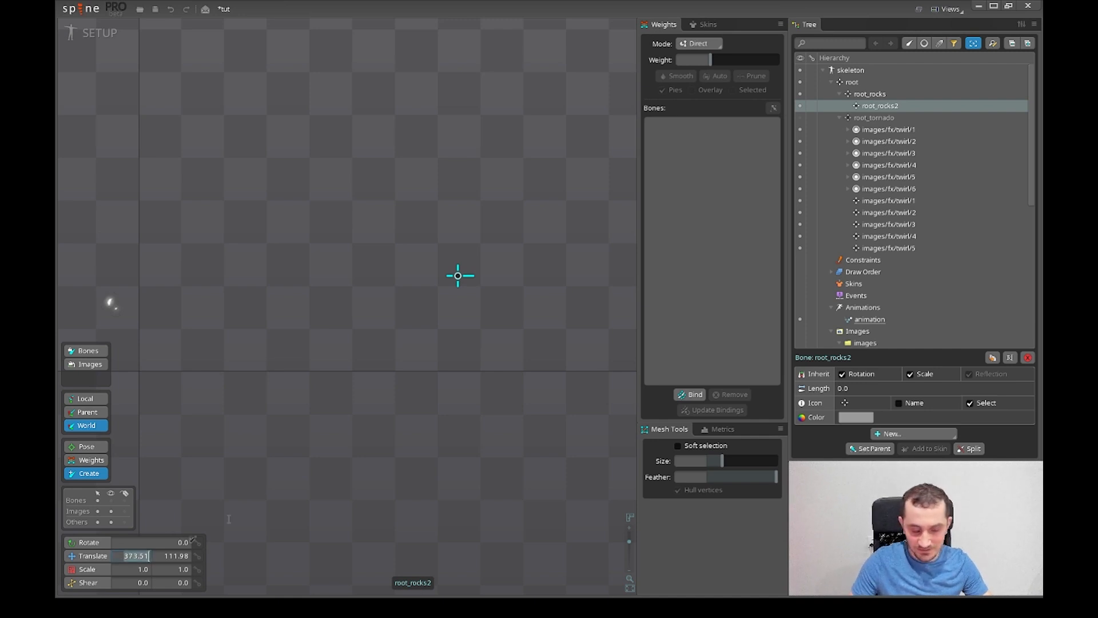
pyautogui.moveTo(543, 344); pyautogui.dragTo(480, 375)
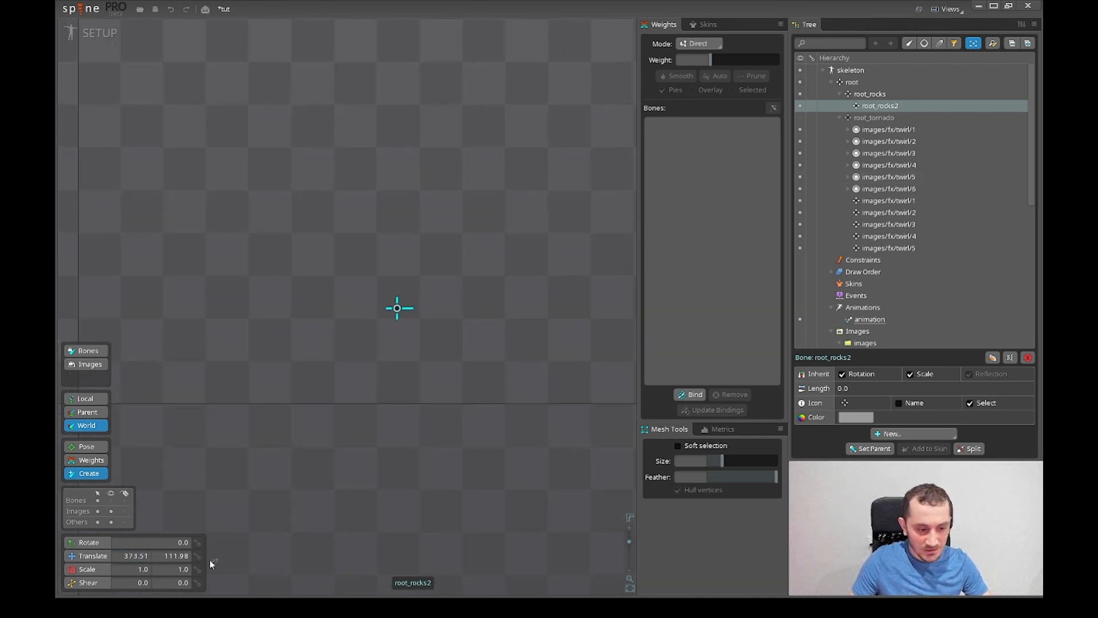
pyautogui.doubleClick(880, 105)
pyautogui.write('rotor')
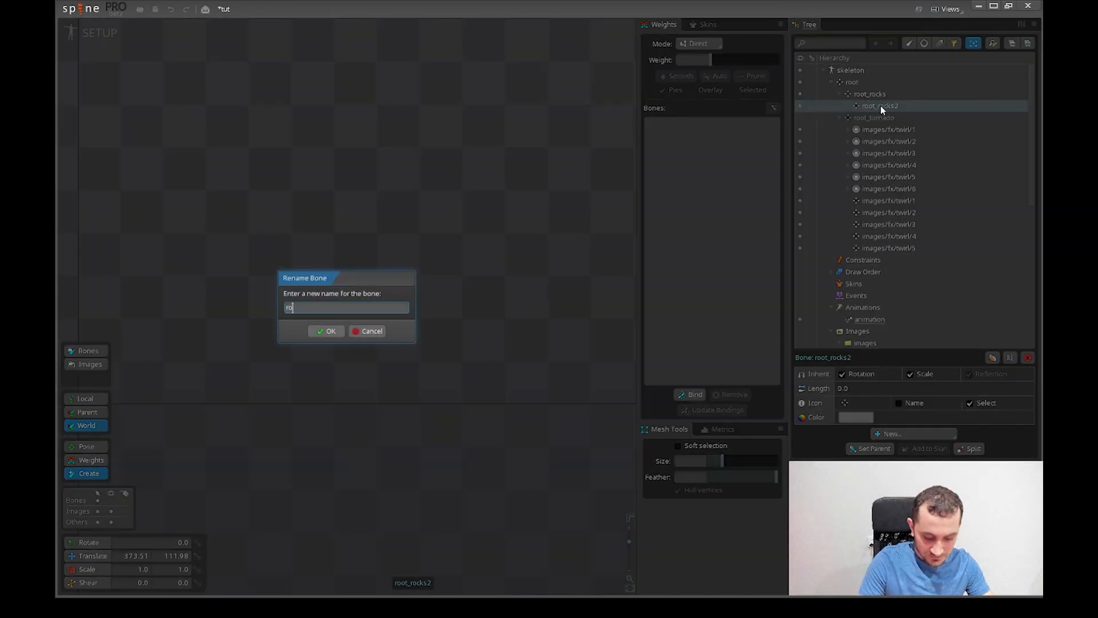
pyautogui.press('Return')
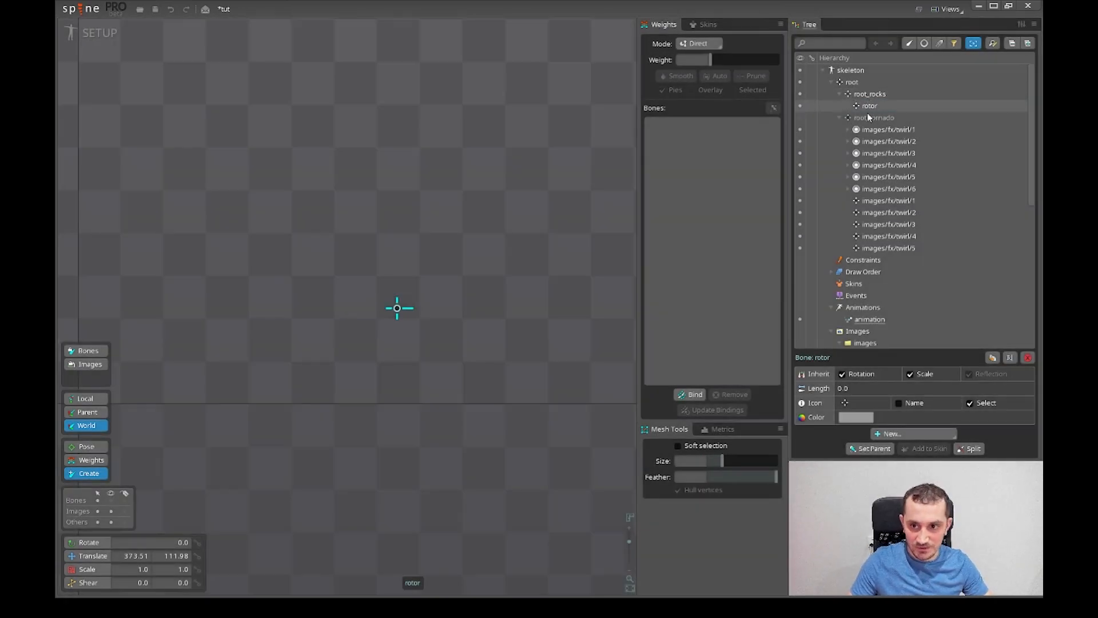
pyautogui.click(894, 105)
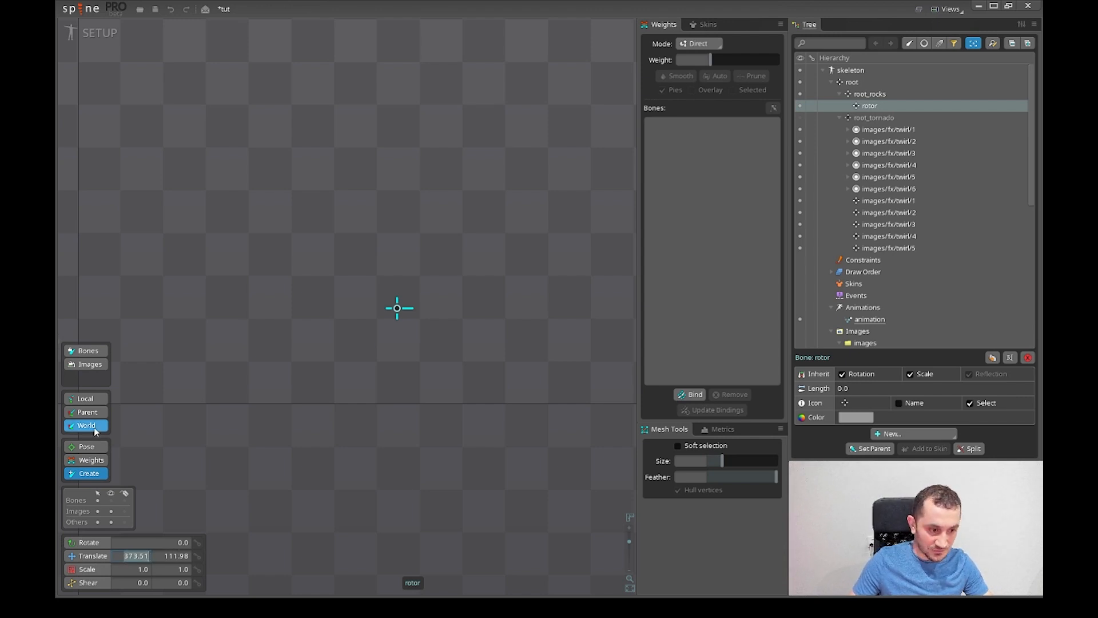
# - Set the rotor bone's local translation to X 0, Y 0 so it sits exactly on root_rocks
pyautogui.moveTo(255, 455); pyautogui.dragTo(375, 423)
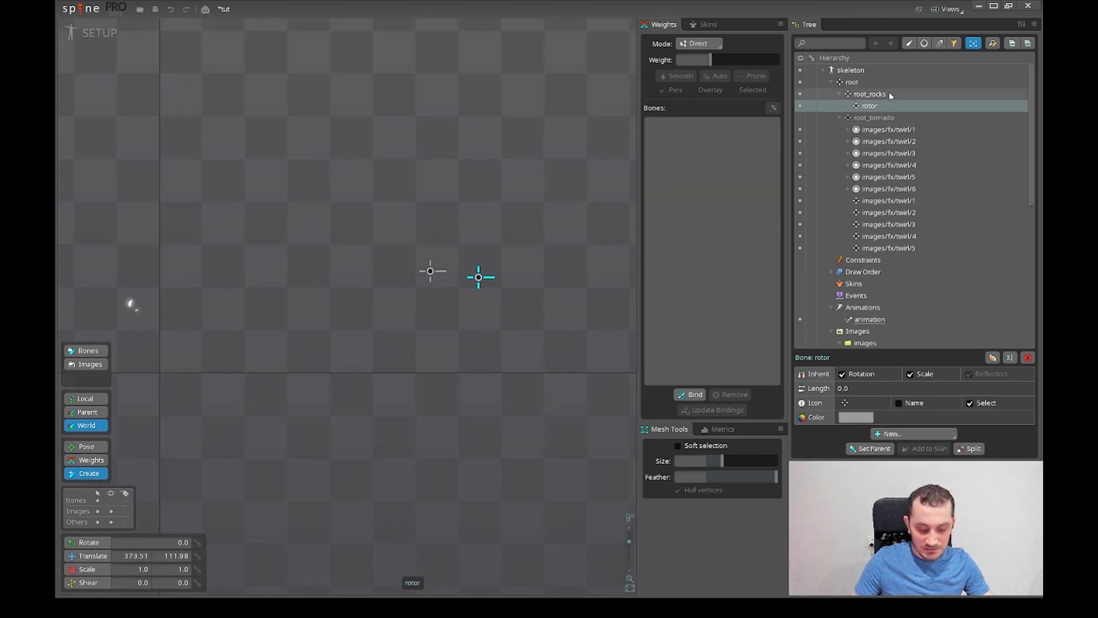
pyautogui.hotkey('ctrl', 'b')
pyautogui.press('v')
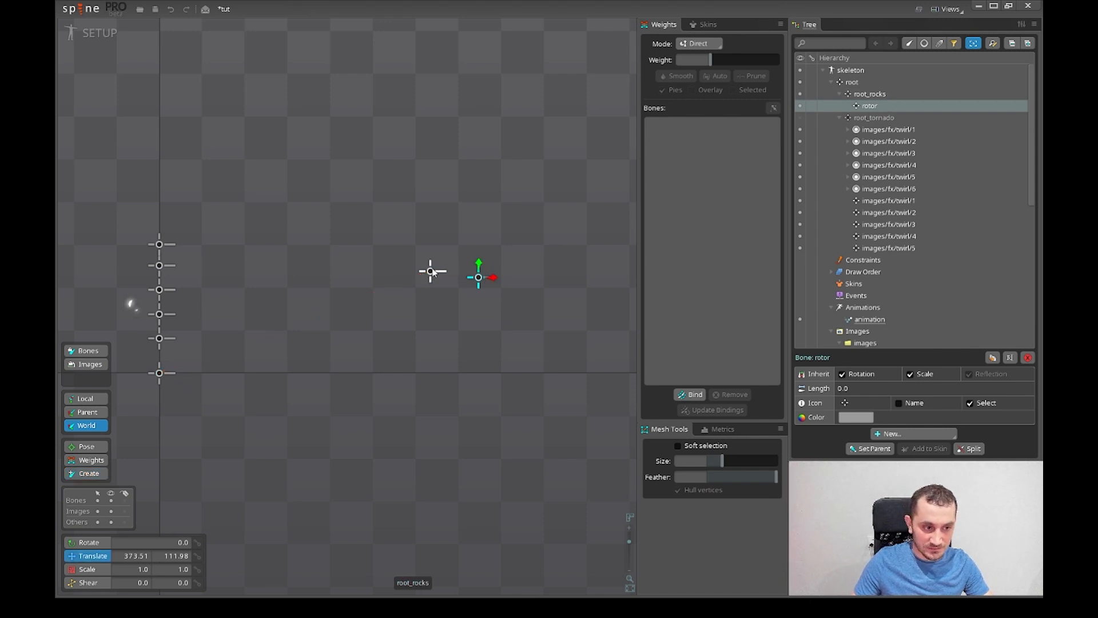
pyautogui.moveTo(453, 343); pyautogui.dragTo(432, 381)
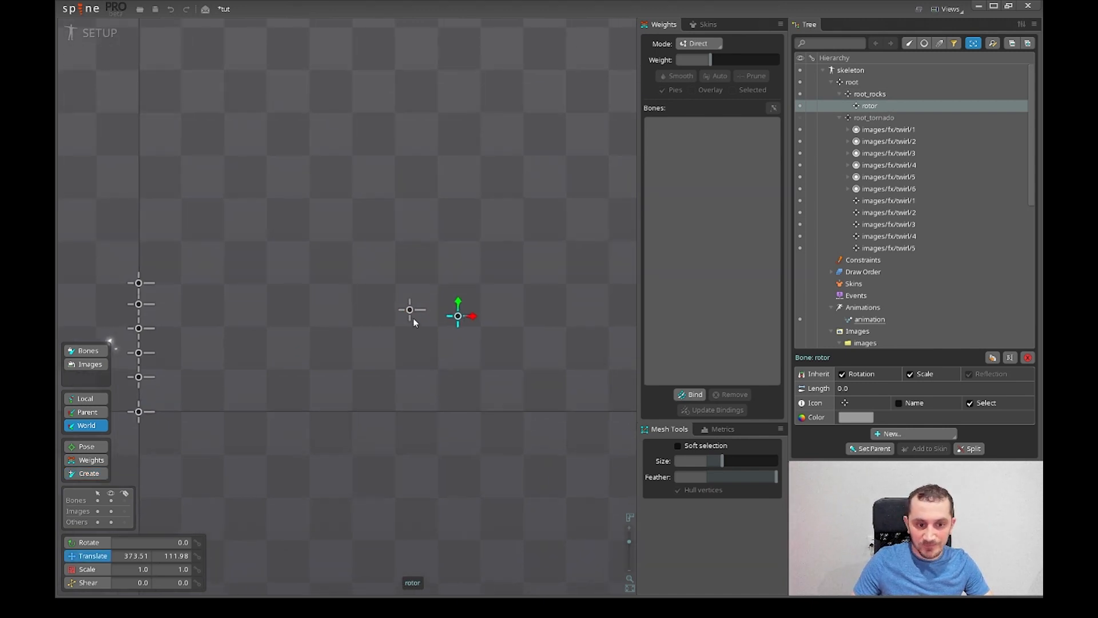
pyautogui.click(411, 311)
pyautogui.click(460, 320)
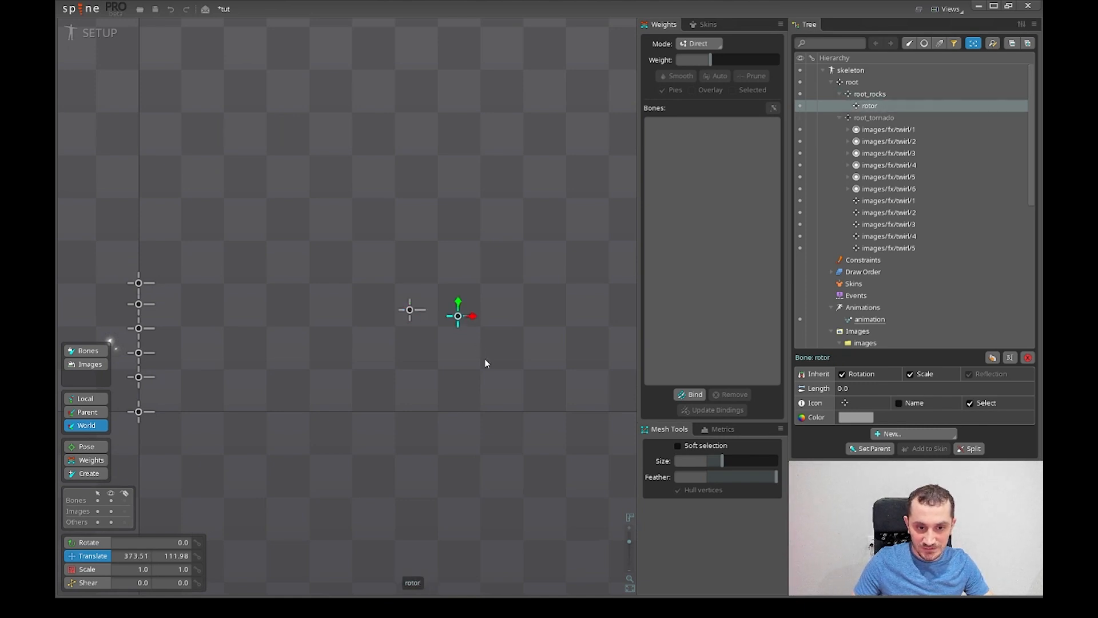
pyautogui.moveTo(411, 320)
pyautogui.mouseDown()
pyautogui.moveTo(431, 306)
pyautogui.moveTo(384, 314)
pyautogui.moveTo(411, 321)
pyautogui.mouseUp()
pyautogui.click(870, 106)
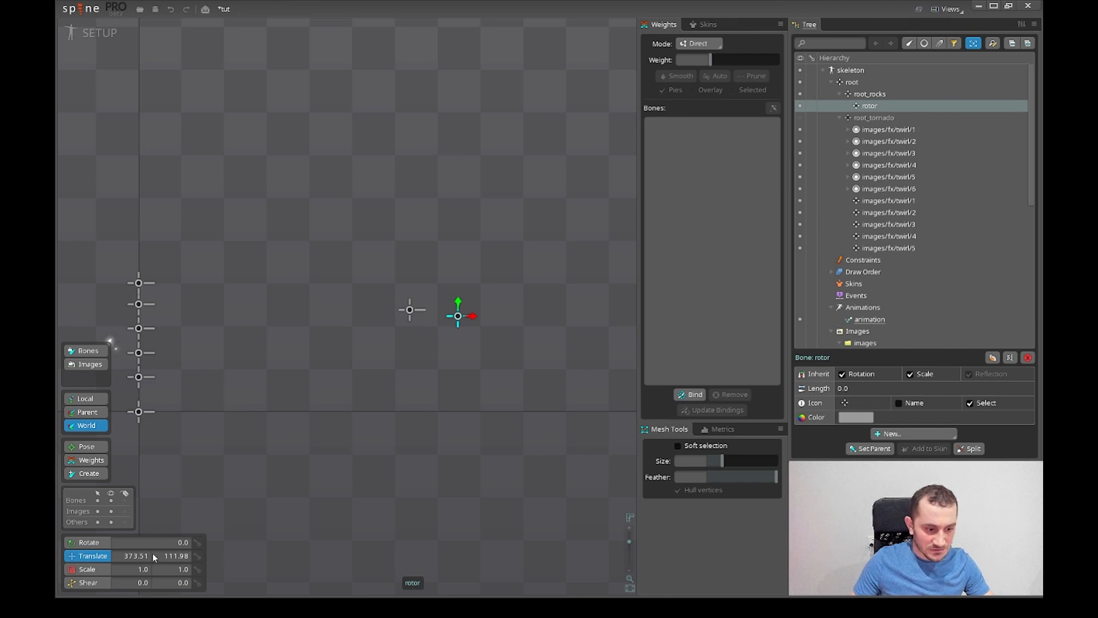
pyautogui.click(85, 398)
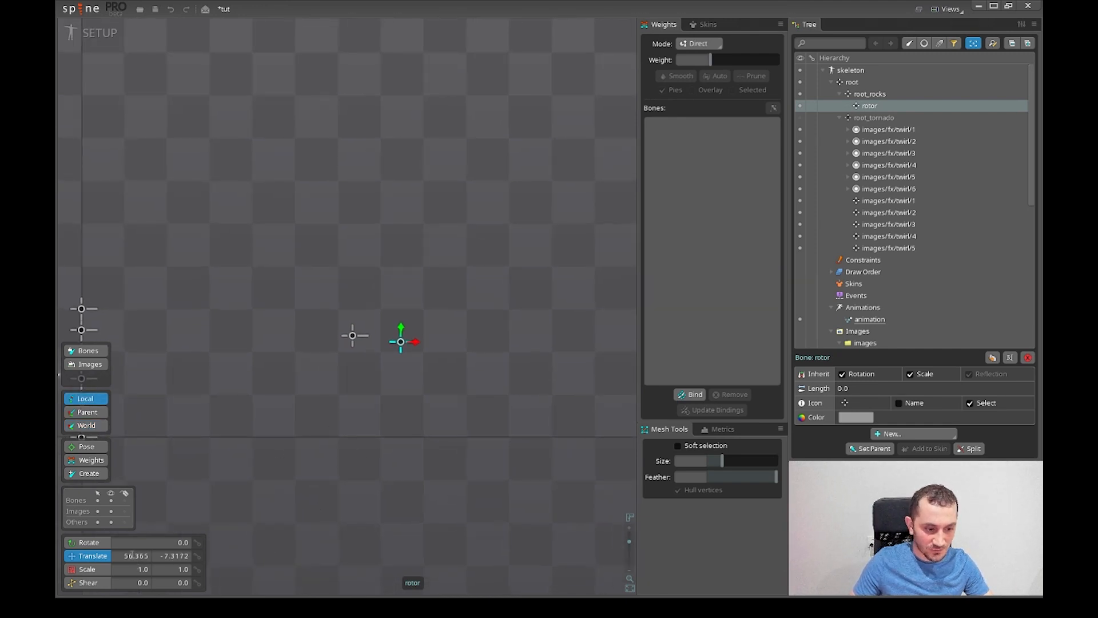
pyautogui.write('0')
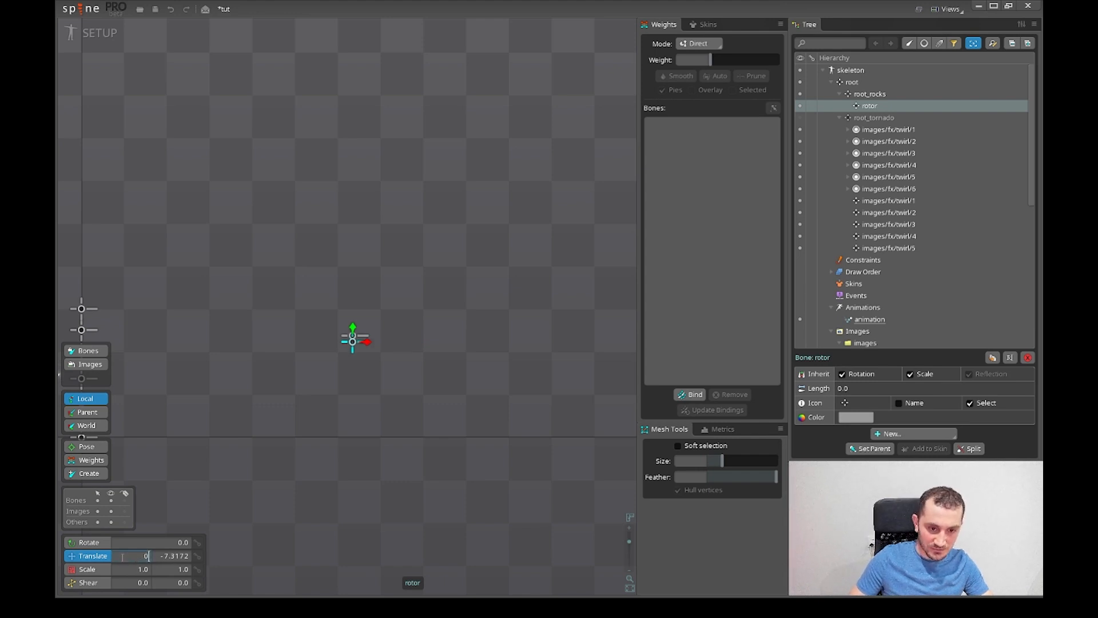
pyautogui.press('Tab')
pyautogui.write('0')
pyautogui.moveTo(335, 416); pyautogui.dragTo(382, 432)
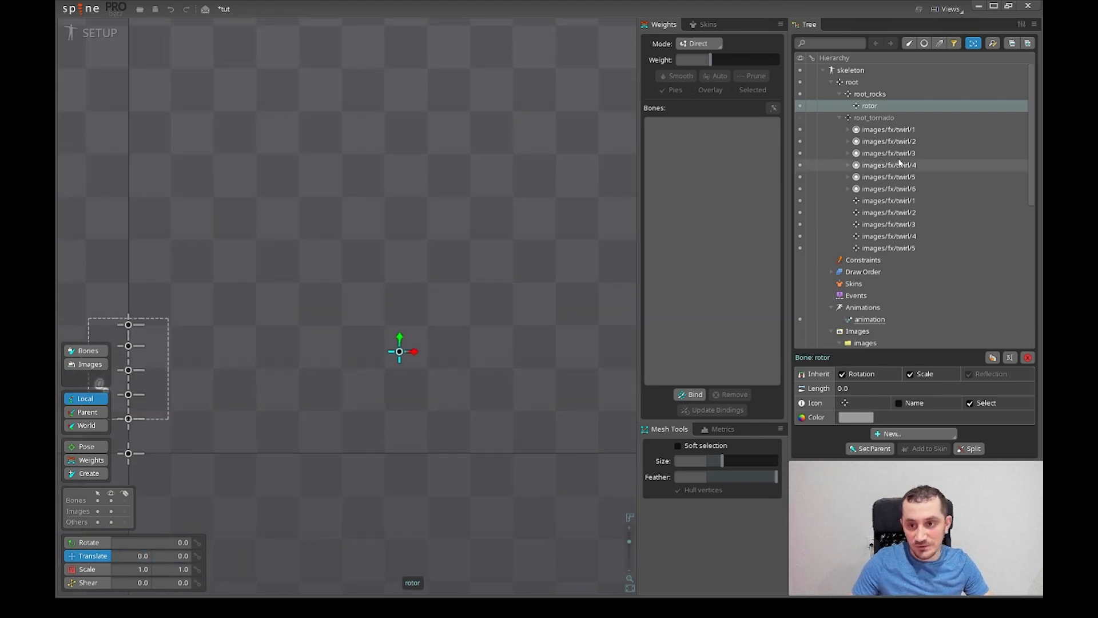
# - Create a nearly horizontal child bone from rotor's origin and set its length to 200
pyautogui.moveTo(505, 382); pyautogui.dragTo(477, 360)
pyautogui.press('c')
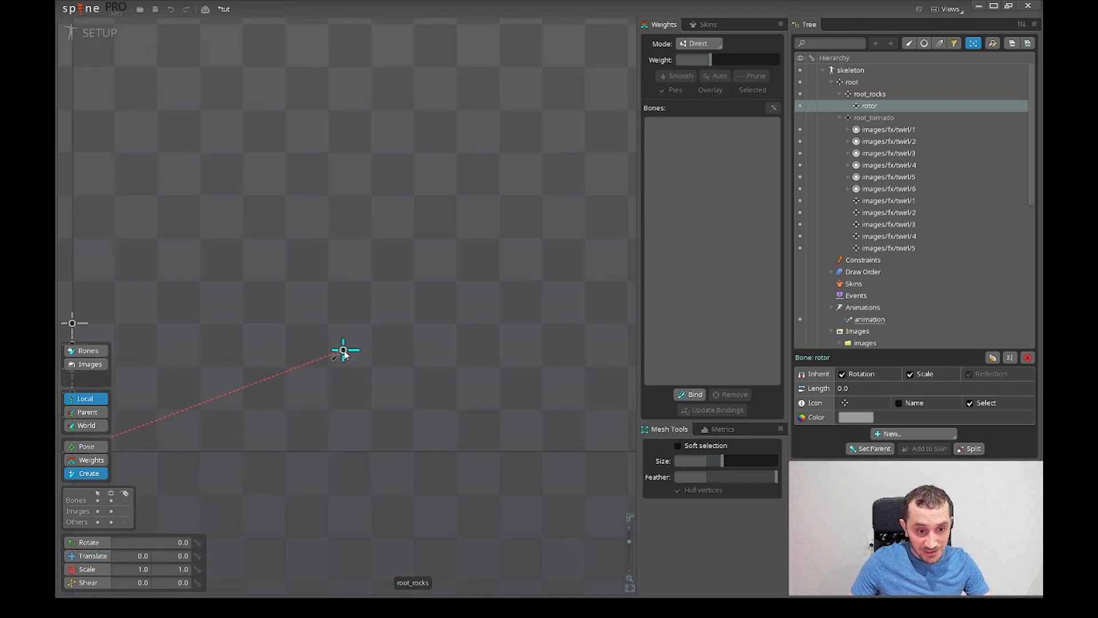
pyautogui.moveTo(344, 350); pyautogui.dragTo(538, 347)
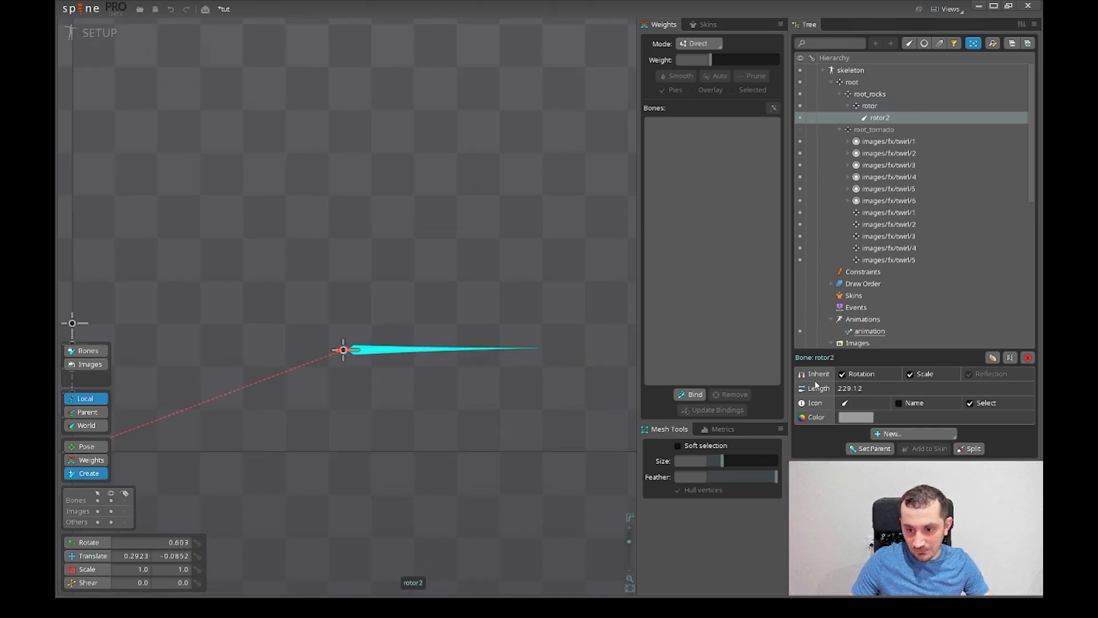
pyautogui.write('20')
pyautogui.press('Return')
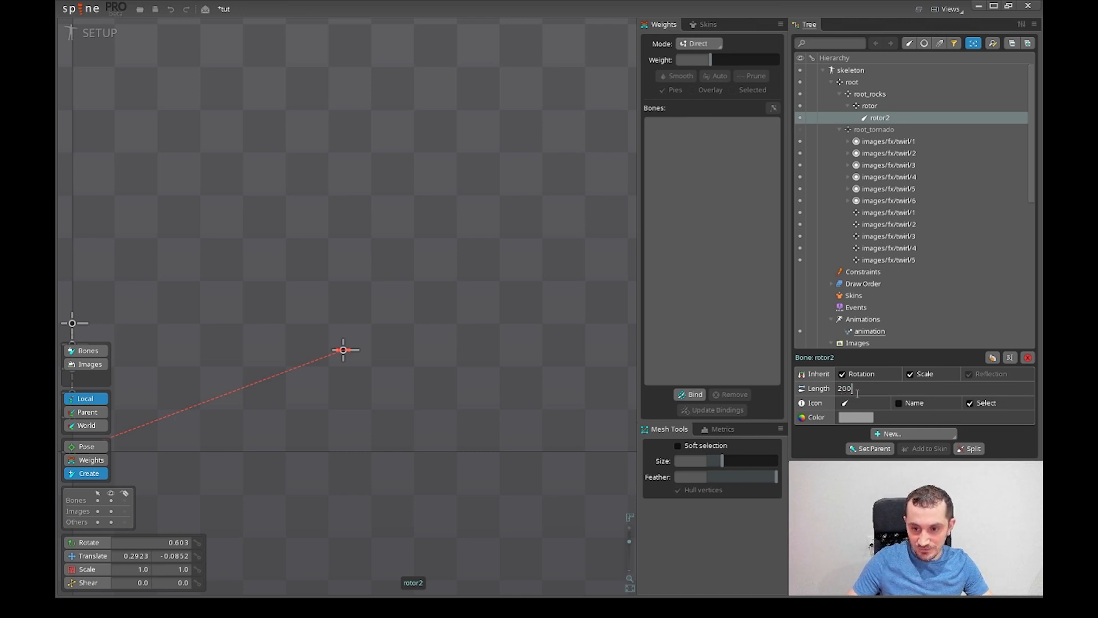
pyautogui.press('Return')
# - Create a child bone at the tip of rotor2 and set its local translation to X 200, Y 0
pyautogui.moveTo(435, 403); pyautogui.dragTo(397, 411)
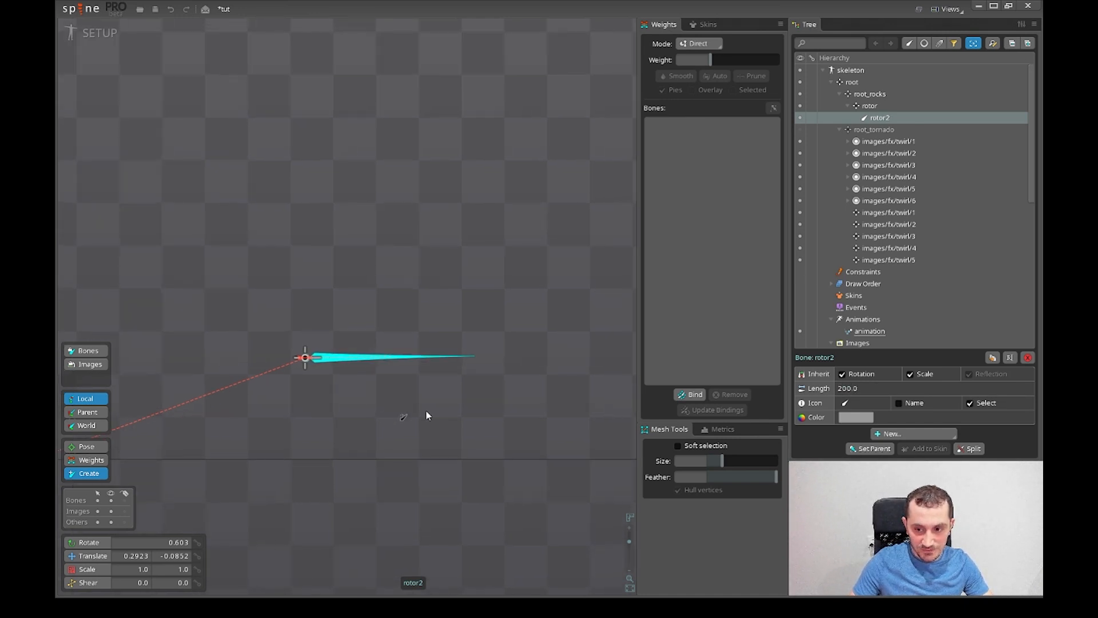
pyautogui.click(472, 357)
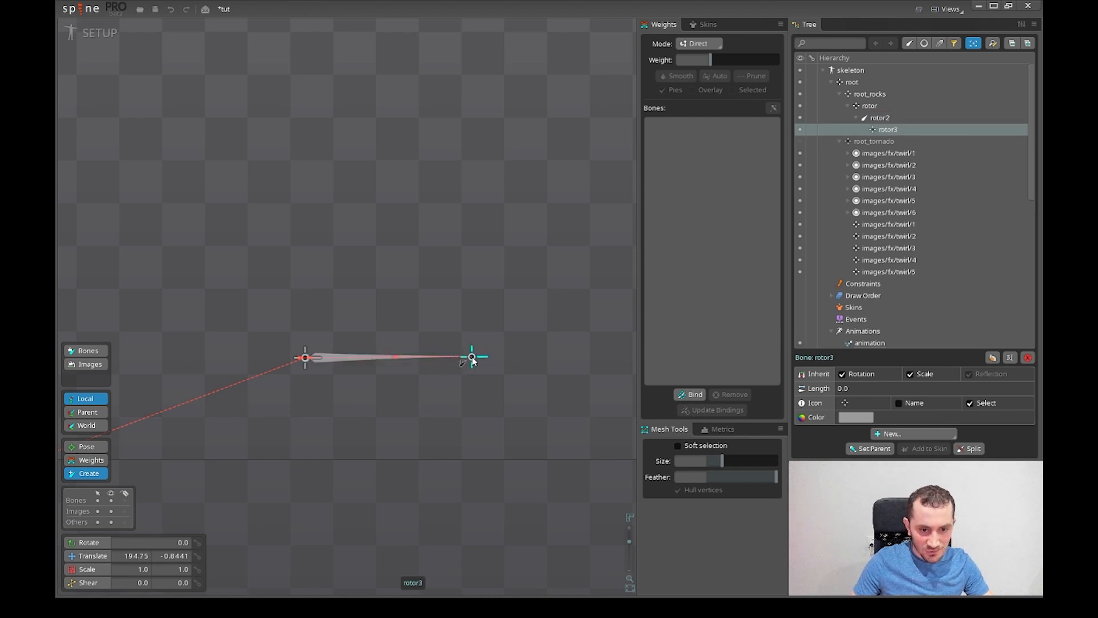
pyautogui.click(155, 558)
pyautogui.write('0')
pyautogui.press('Return')
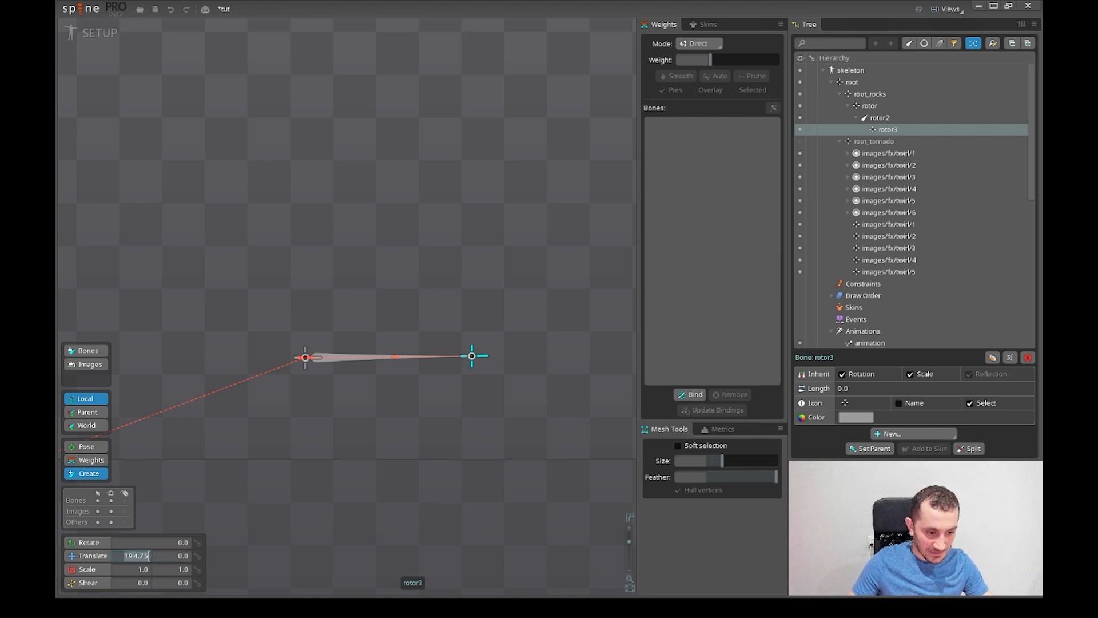
pyautogui.write('200.0')
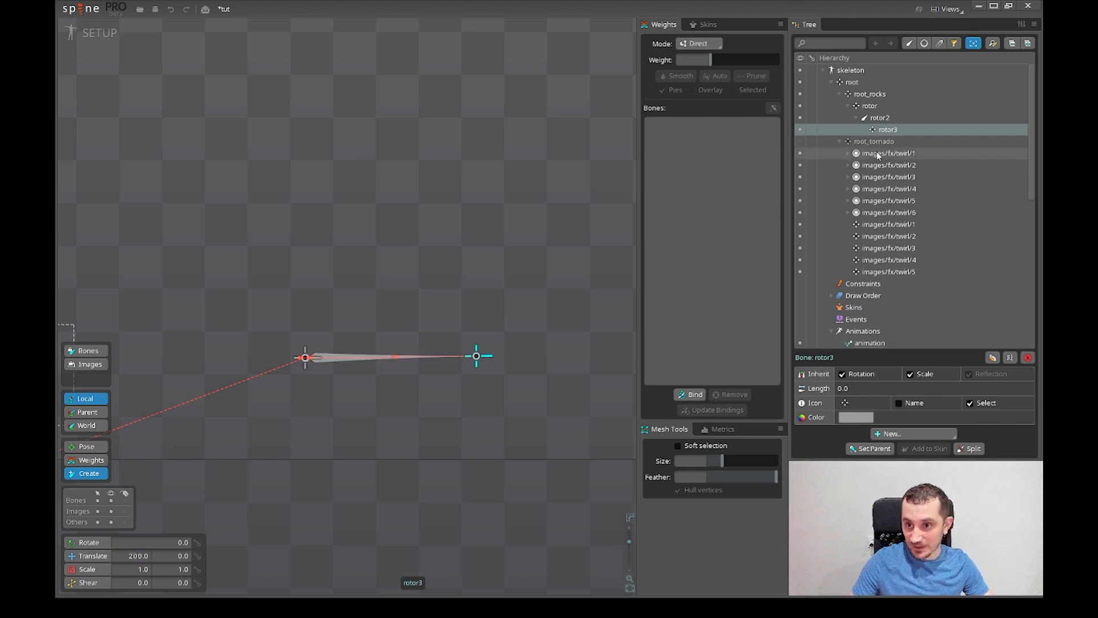
# - Rename the rotor2 bone to wing
pyautogui.click(877, 120)
pyautogui.doubleClick(887, 118)
pyautogui.write('w')
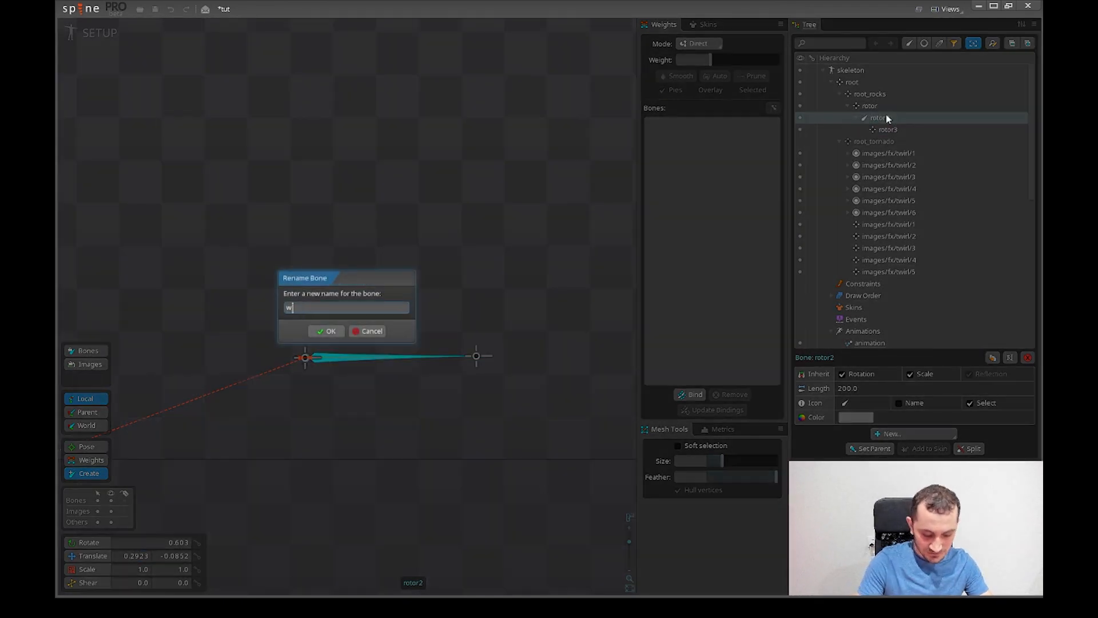
pyautogui.write('ing')
pyautogui.press('Return')
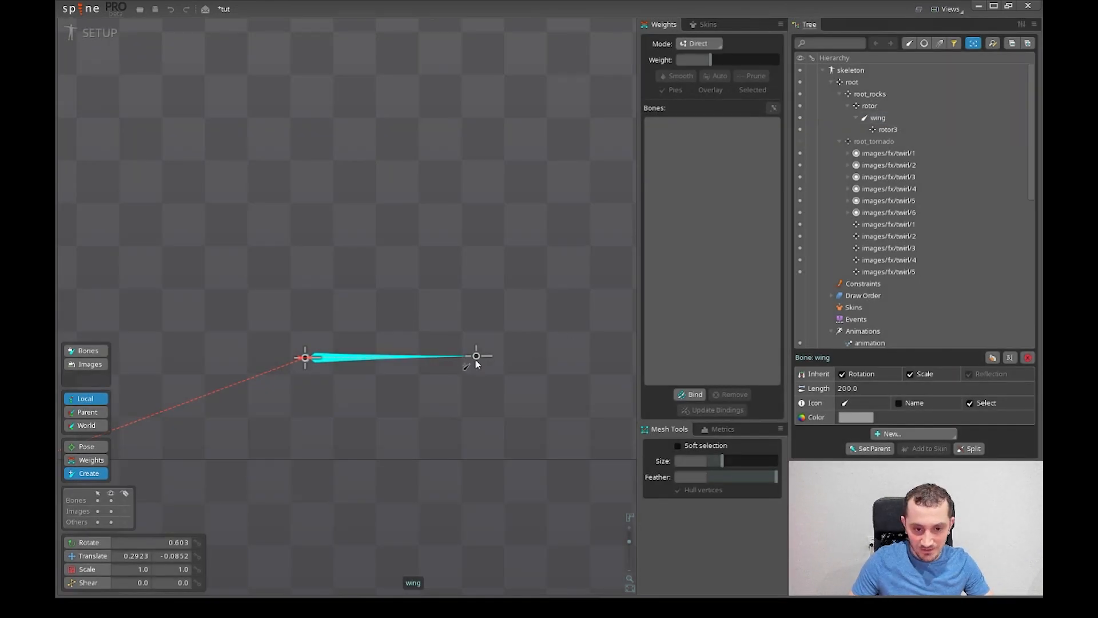
# - Rename the rotor3 bone at the wing's tip to object
pyautogui.press('v')
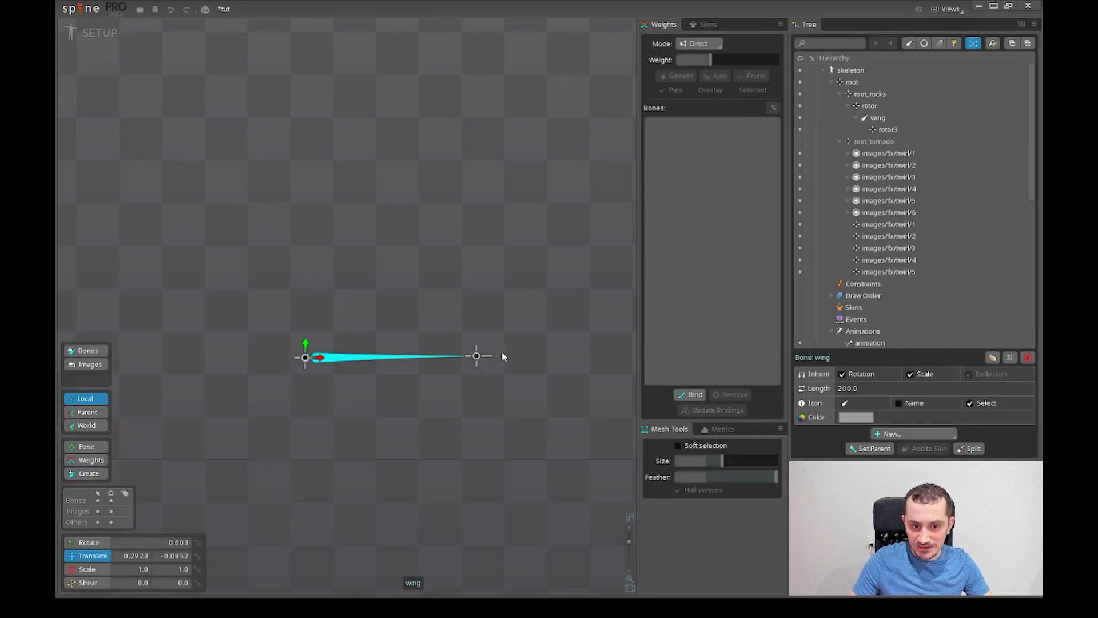
pyautogui.click(477, 356)
pyautogui.doubleClick(886, 131)
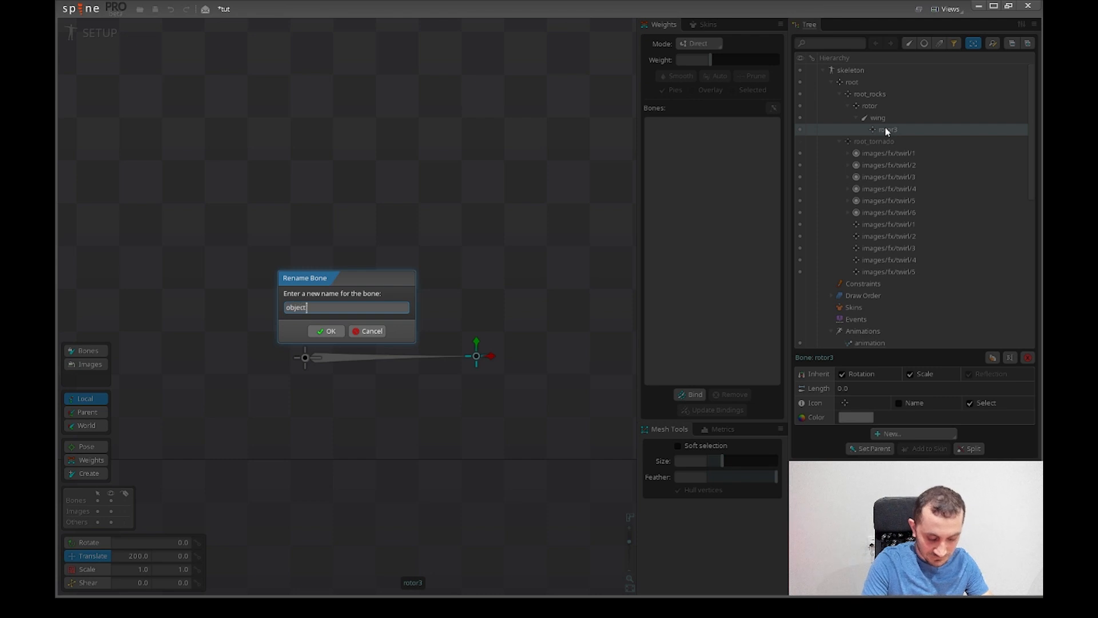
pyautogui.press('Return')
pyautogui.scroll(-1, 412, 421)
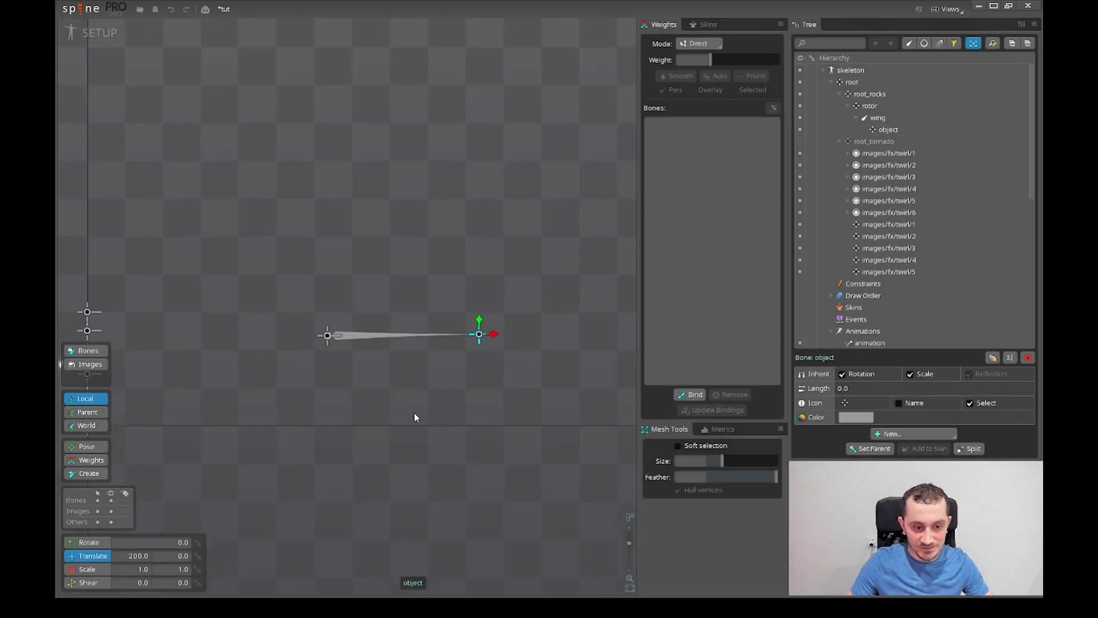
pyautogui.scroll(-1, 404, 413)
pyautogui.scroll(1, 401, 410)
pyautogui.press('space')
pyautogui.click(464, 362)
pyautogui.press('c')
pyautogui.moveTo(528, 436)
pyautogui.mouseDown()
pyautogui.moveTo(547, 419)
pyautogui.moveTo(272, 194)
pyautogui.moveTo(502, 372)
pyautogui.moveTo(504, 358)
pyautogui.mouseUp()
pyautogui.click(501, 359)
pyautogui.scroll(2, 503, 418)
pyautogui.press('v')
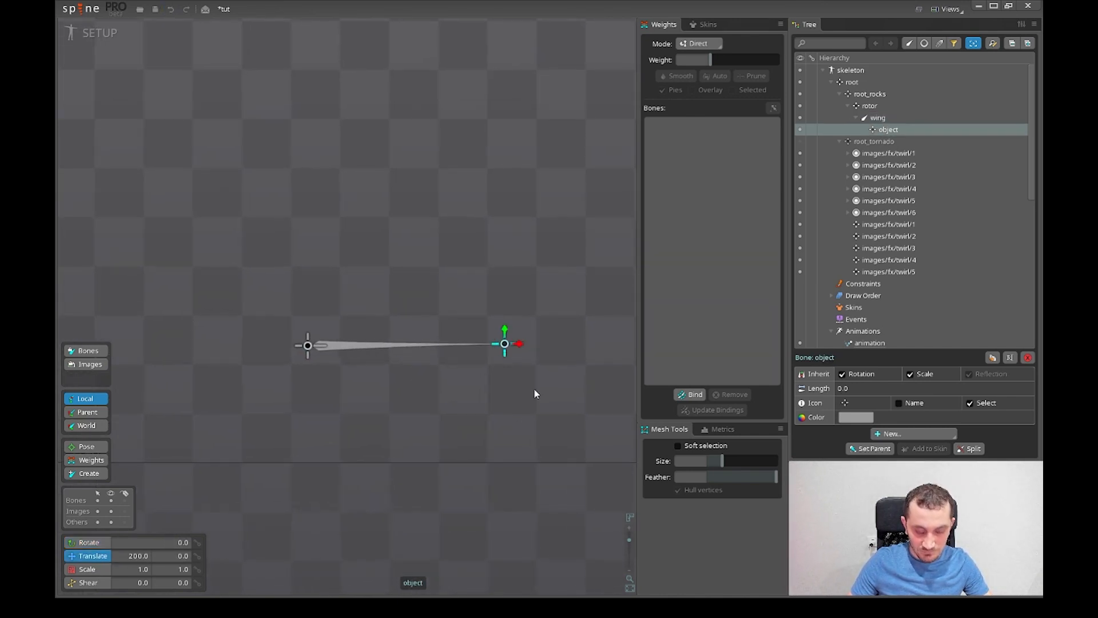
pyautogui.scroll(-2, 492, 389)
pyautogui.moveTo(397, 421); pyautogui.dragTo(422, 433)
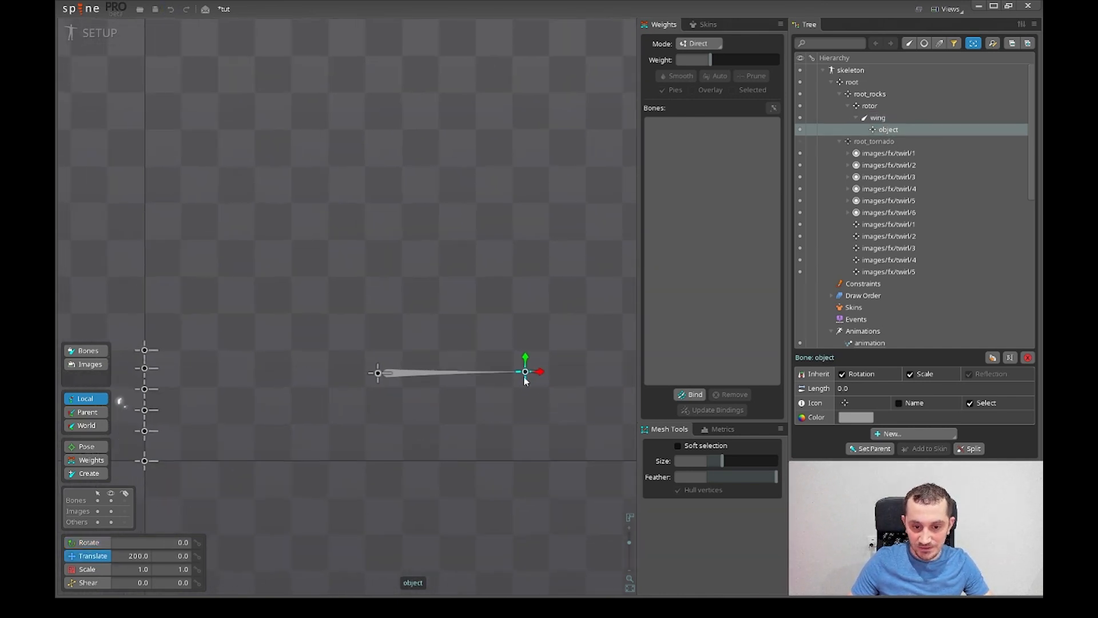
pyautogui.moveTo(496, 460); pyautogui.dragTo(501, 466)
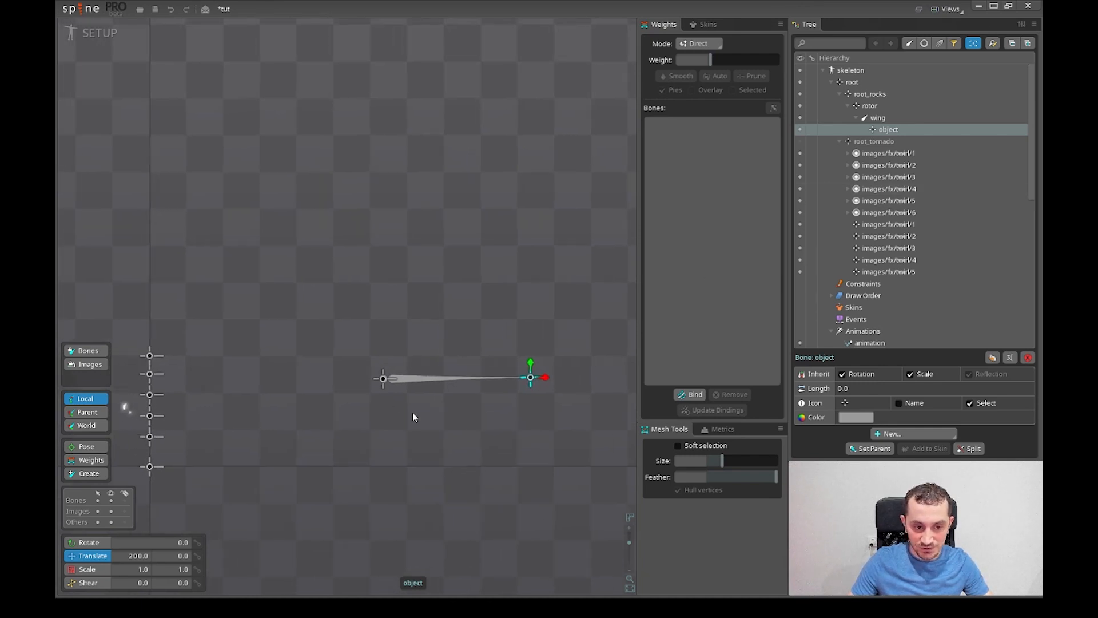
# - Duplicate the wing bone together with its object child five times under rotor
pyautogui.click(383, 379)
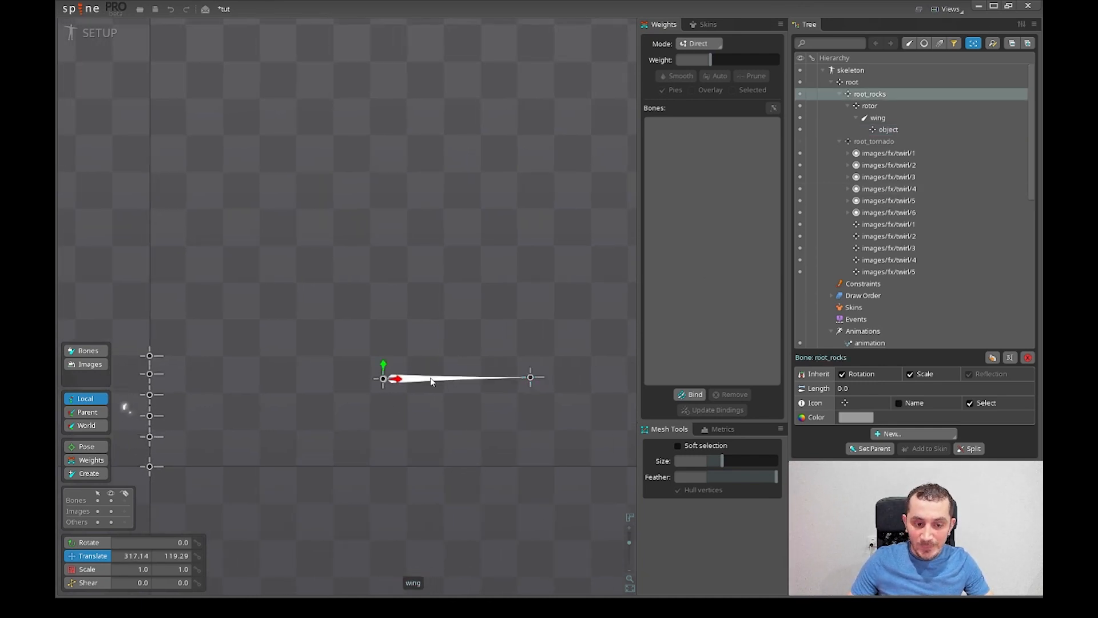
pyautogui.click(881, 117)
pyautogui.moveTo(491, 404); pyautogui.dragTo(482, 387)
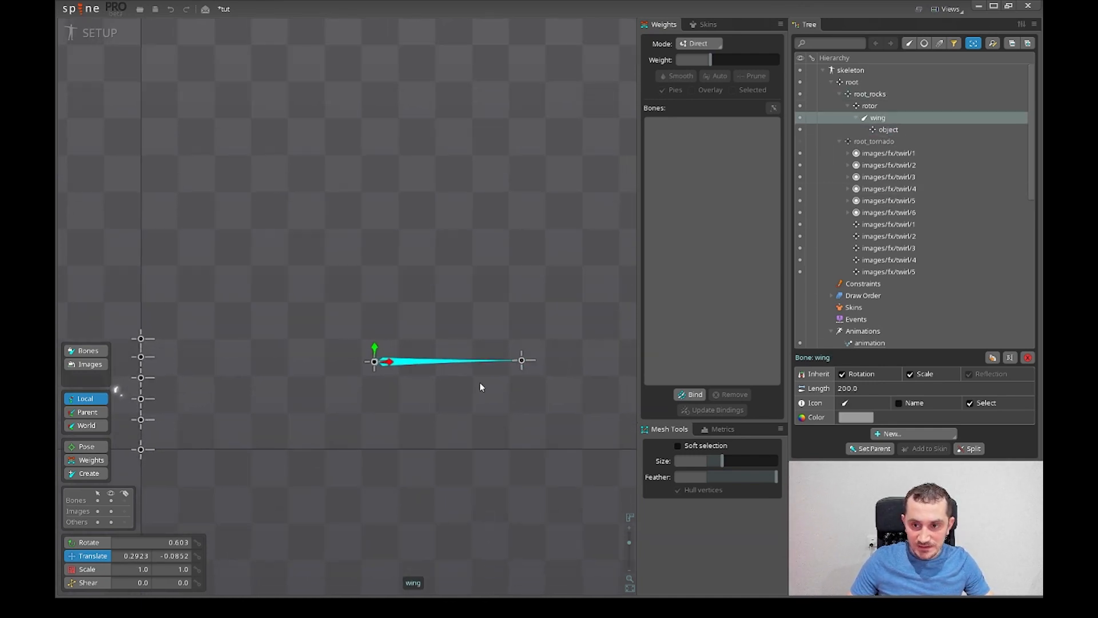
pyautogui.click(994, 358)
pyautogui.click(994, 359)
pyautogui.click(994, 358)
pyautogui.click(994, 358)
pyautogui.click(993, 358)
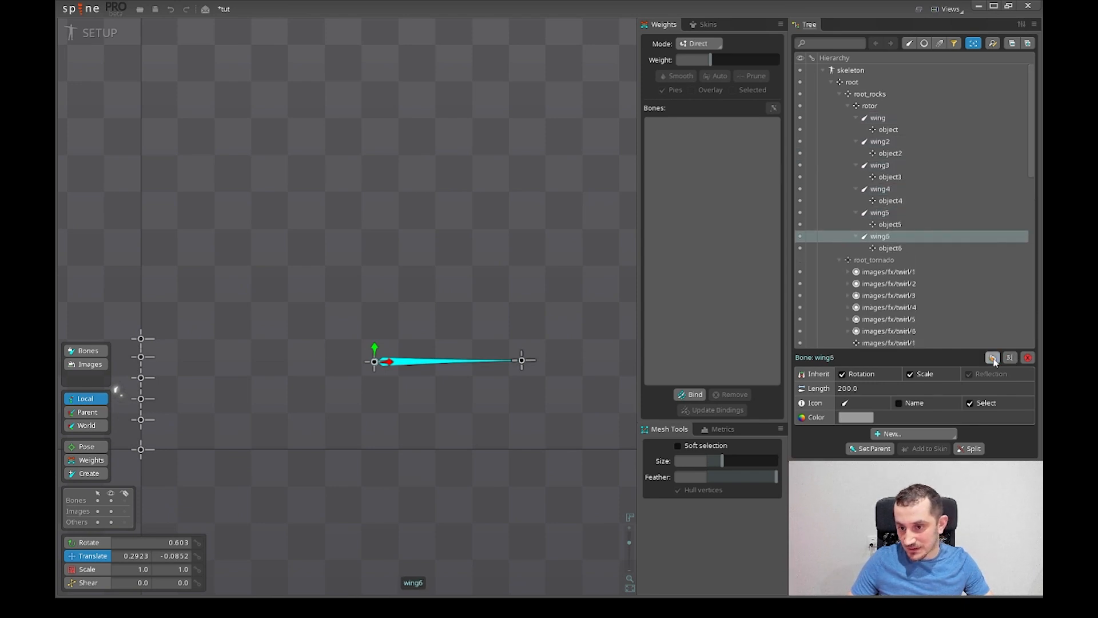
pyautogui.moveTo(575, 436); pyautogui.dragTo(550, 393)
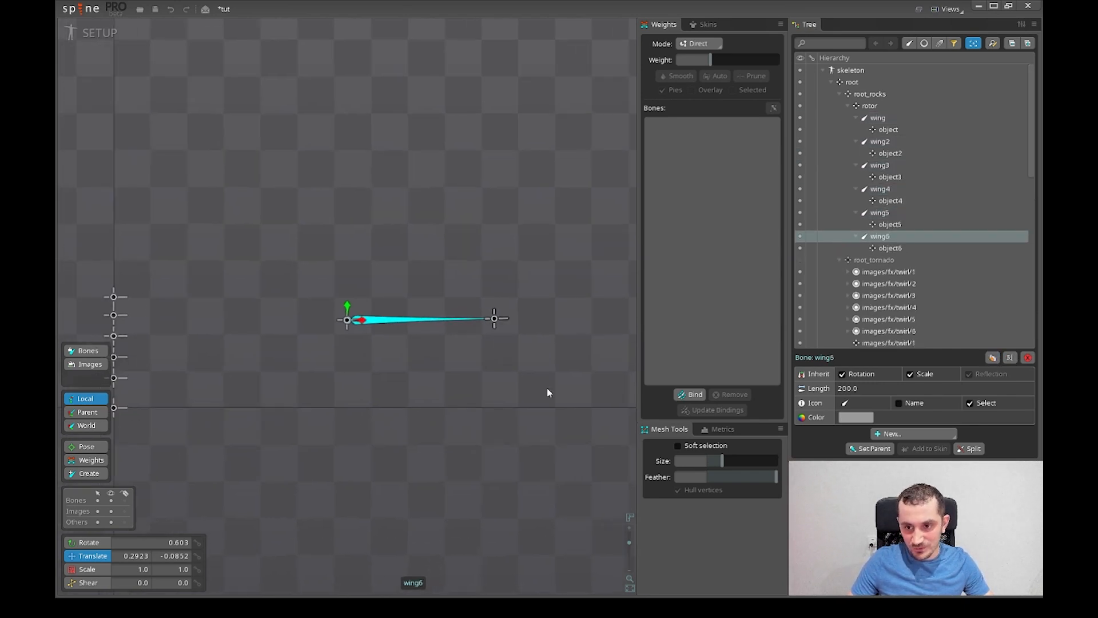
pyautogui.moveTo(396, 433); pyautogui.dragTo(366, 448)
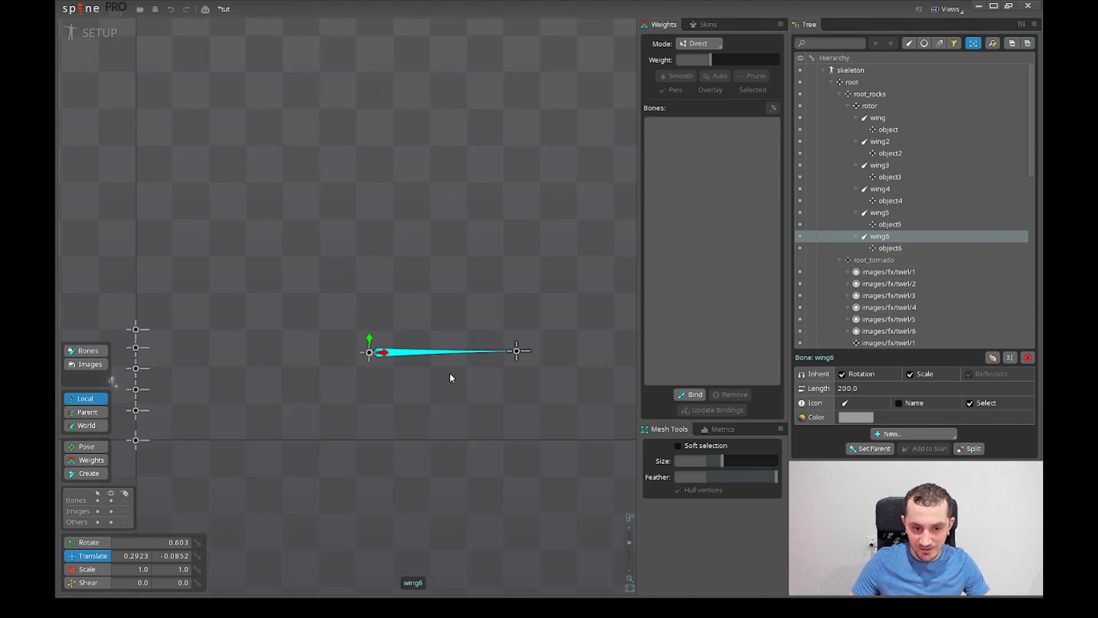
pyautogui.press('c')
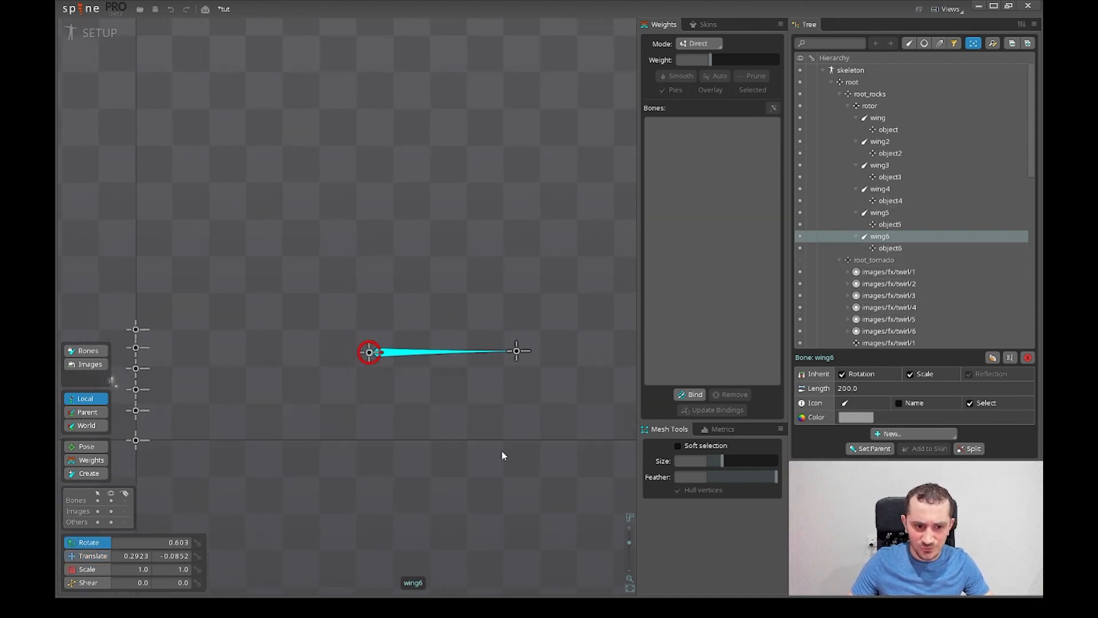
pyautogui.moveTo(501, 449); pyautogui.dragTo(532, 324)
pyautogui.click(466, 352)
pyautogui.moveTo(466, 352); pyautogui.dragTo(426, 217)
pyautogui.hotkey('ctrl', 'z')
pyautogui.hotkey('ctrl', 'z')
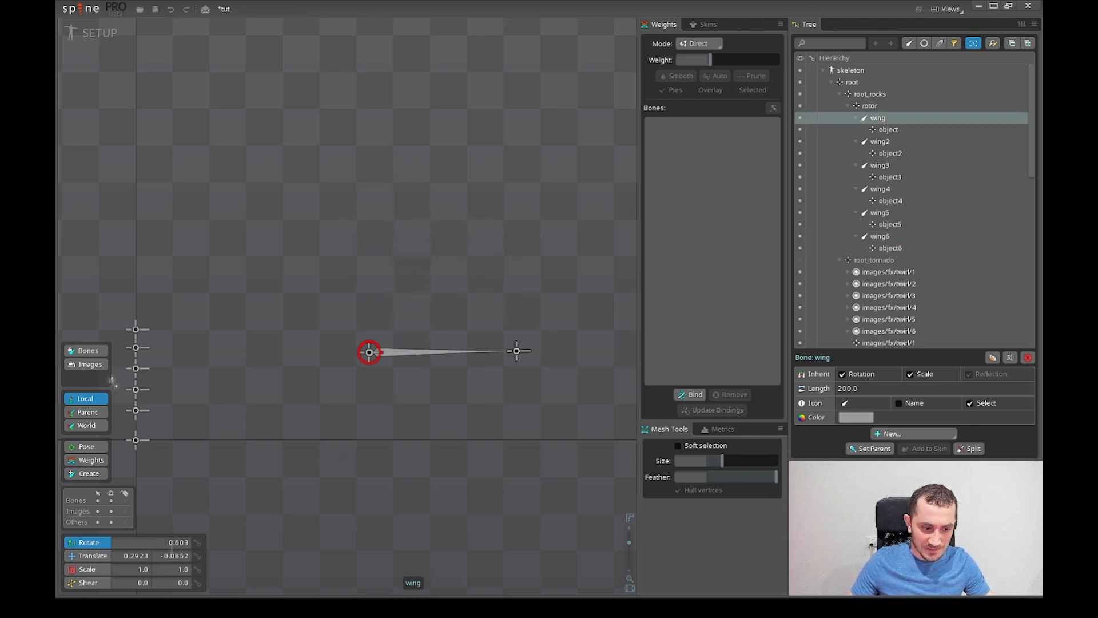
# - Select all six wing bones and set their local rotation to 0
pyautogui.moveTo(450, 349); pyautogui.dragTo(380, 470)
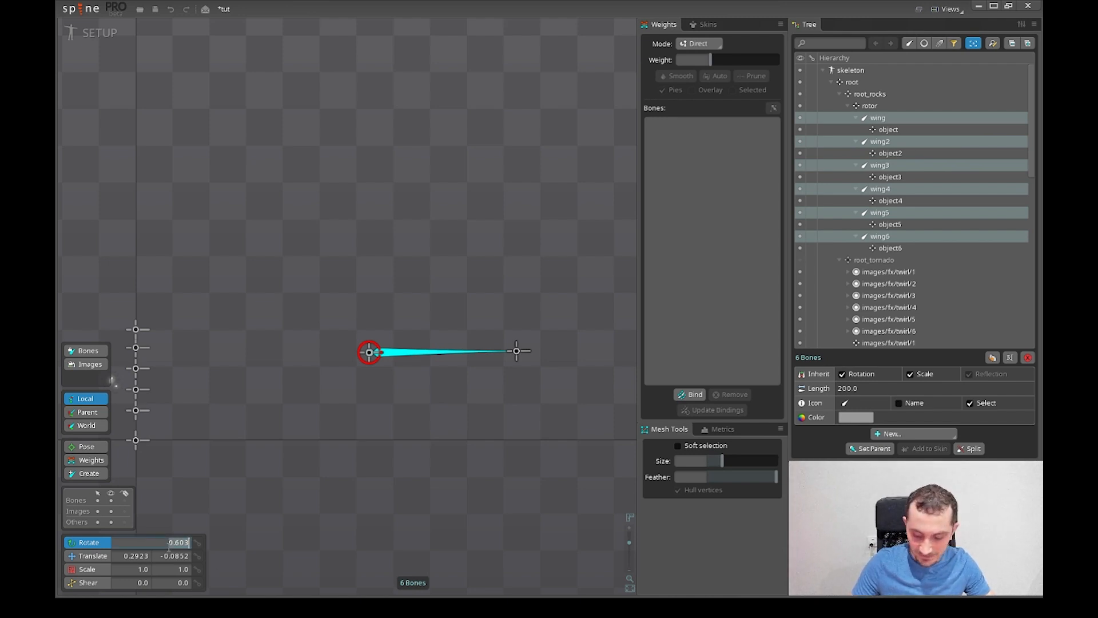
pyautogui.write('0')
pyautogui.press('Return')
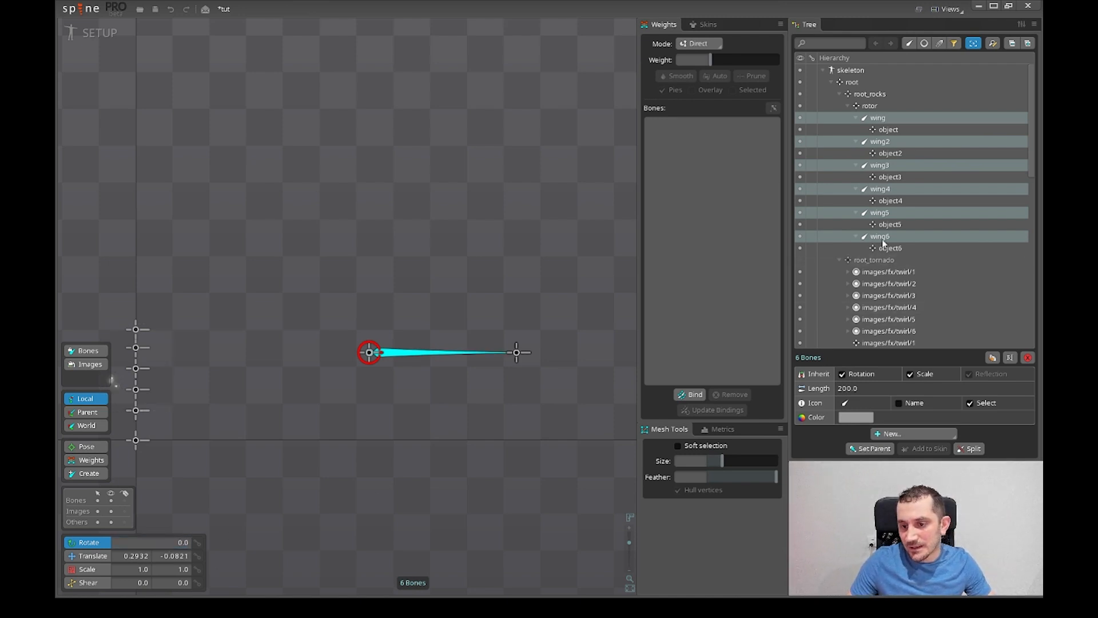
pyautogui.click(893, 144)
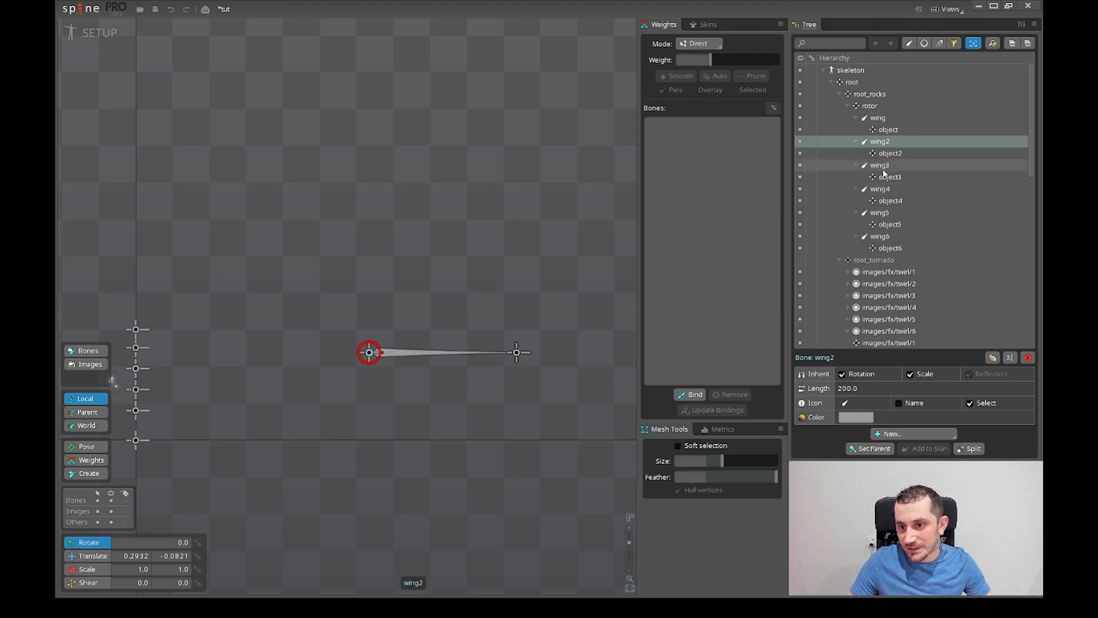
pyautogui.keyDown('ctrl'); pyautogui.click(884, 168); pyautogui.keyUp('ctrl')
pyautogui.keyDown('ctrl'); pyautogui.click(888, 192); pyautogui.keyUp('ctrl')
pyautogui.keyDown('ctrl'); pyautogui.click(883, 217); pyautogui.keyUp('ctrl')
pyautogui.keyDown('ctrl'); pyautogui.click(879, 237); pyautogui.keyUp('ctrl')
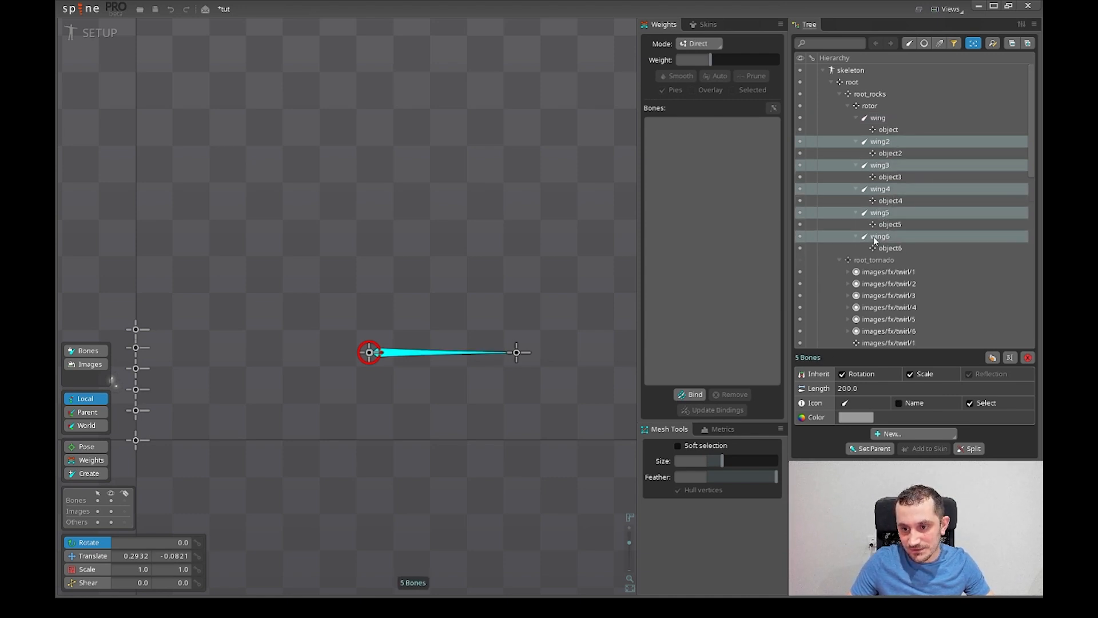
pyautogui.moveTo(888, 147)
pyautogui.mouseDown()
pyautogui.moveTo(917, 107)
pyautogui.moveTo(895, 115)
pyautogui.moveTo(888, 142)
pyautogui.moveTo(900, 150)
pyautogui.moveTo(874, 144)
pyautogui.mouseUp()
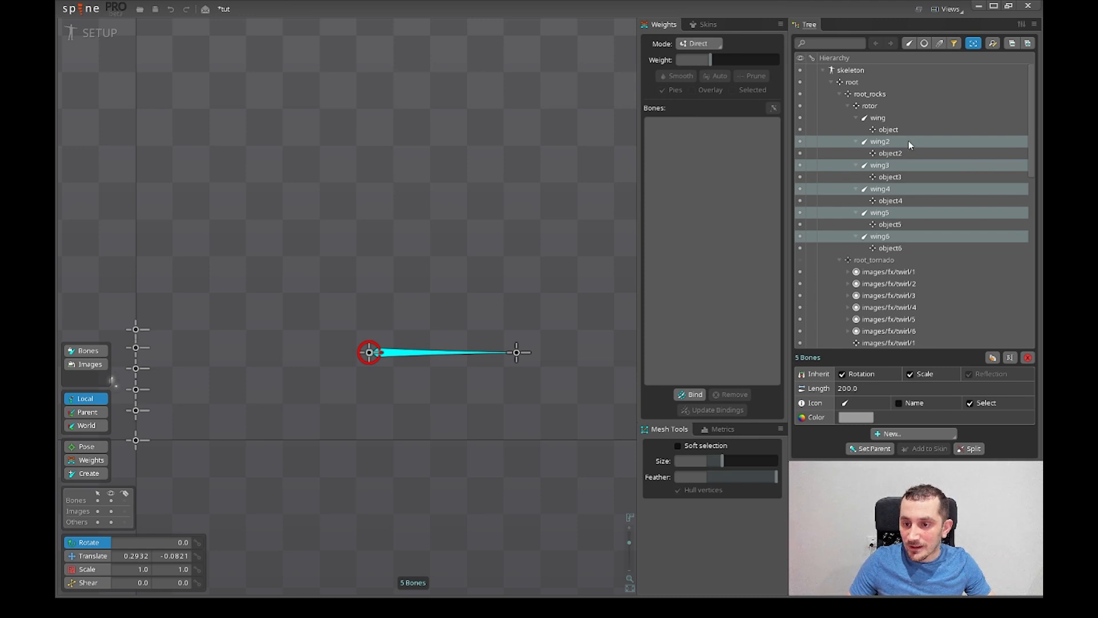
pyautogui.moveTo(869, 146); pyautogui.dragTo(886, 121)
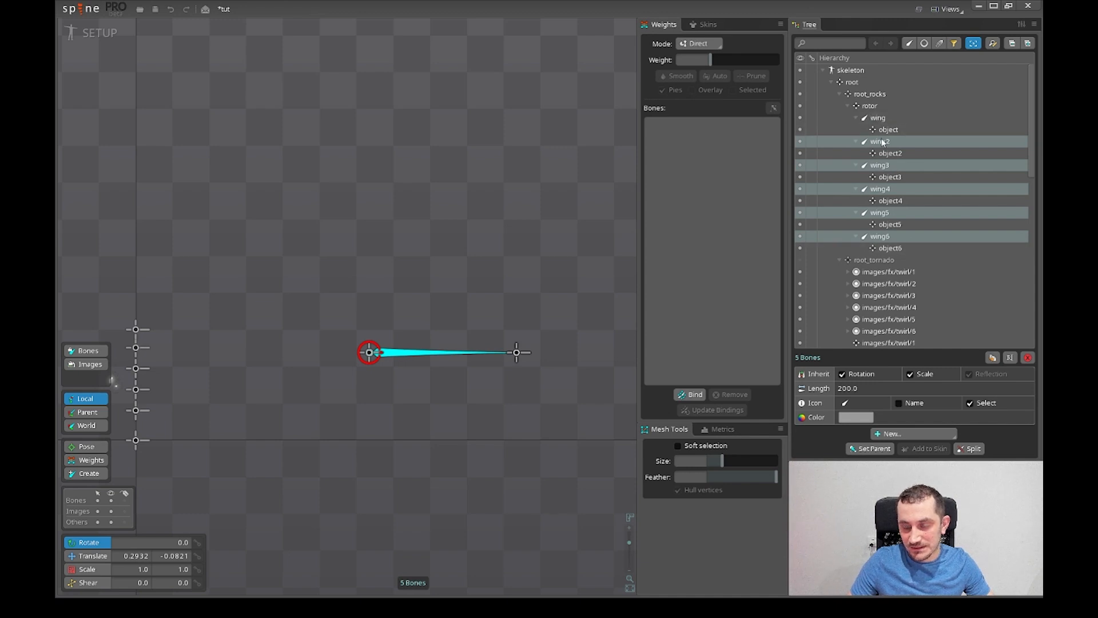
# - Nest wing2 through wing6 in a parent chain, each wing becoming a child of the preceding wing
pyautogui.click(870, 145)
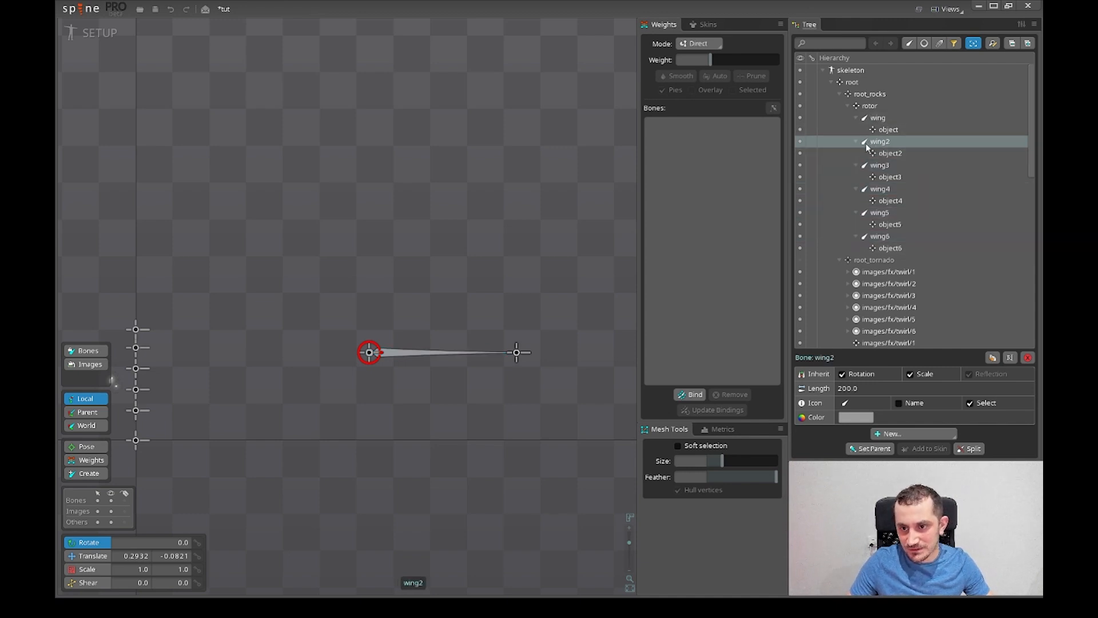
pyautogui.moveTo(866, 148); pyautogui.dragTo(878, 118)
pyautogui.click(884, 166)
pyautogui.moveTo(884, 166)
pyautogui.mouseDown()
pyautogui.moveTo(884, 151)
pyautogui.moveTo(897, 164)
pyautogui.mouseUp()
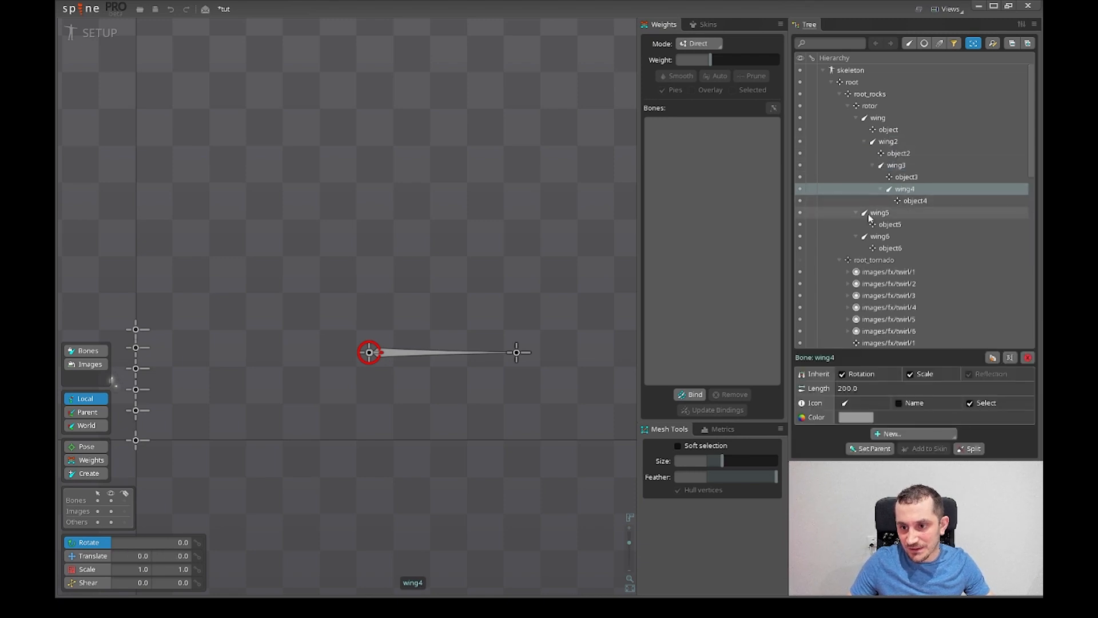
pyautogui.moveTo(868, 214); pyautogui.dragTo(918, 196)
pyautogui.hotkey('ctrl', 'z')
pyautogui.click(894, 232)
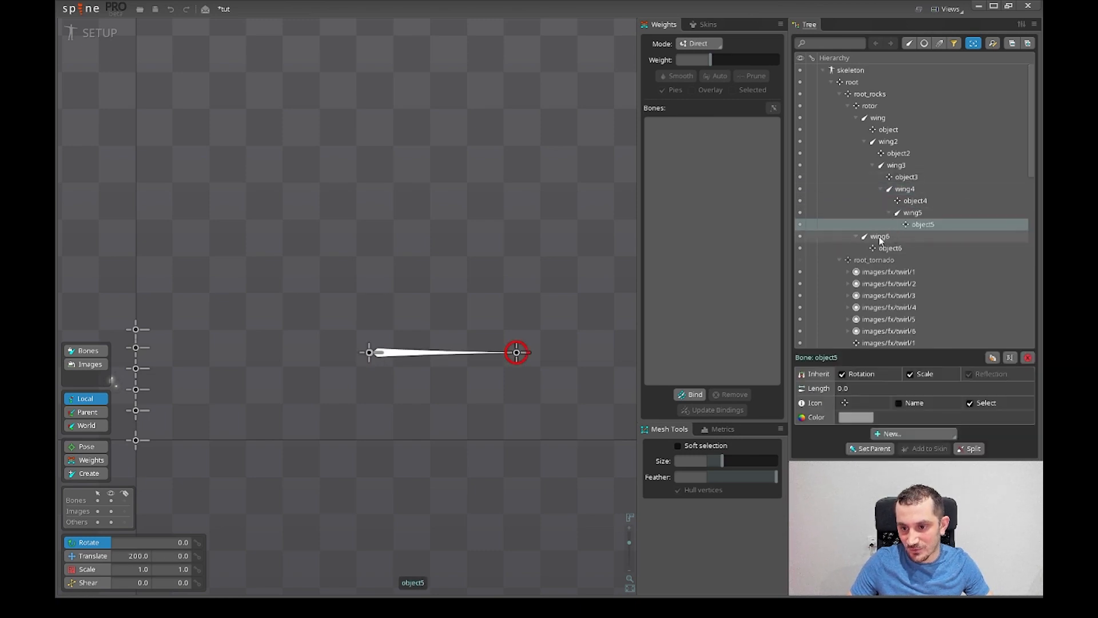
pyautogui.moveTo(885, 239); pyautogui.dragTo(916, 212)
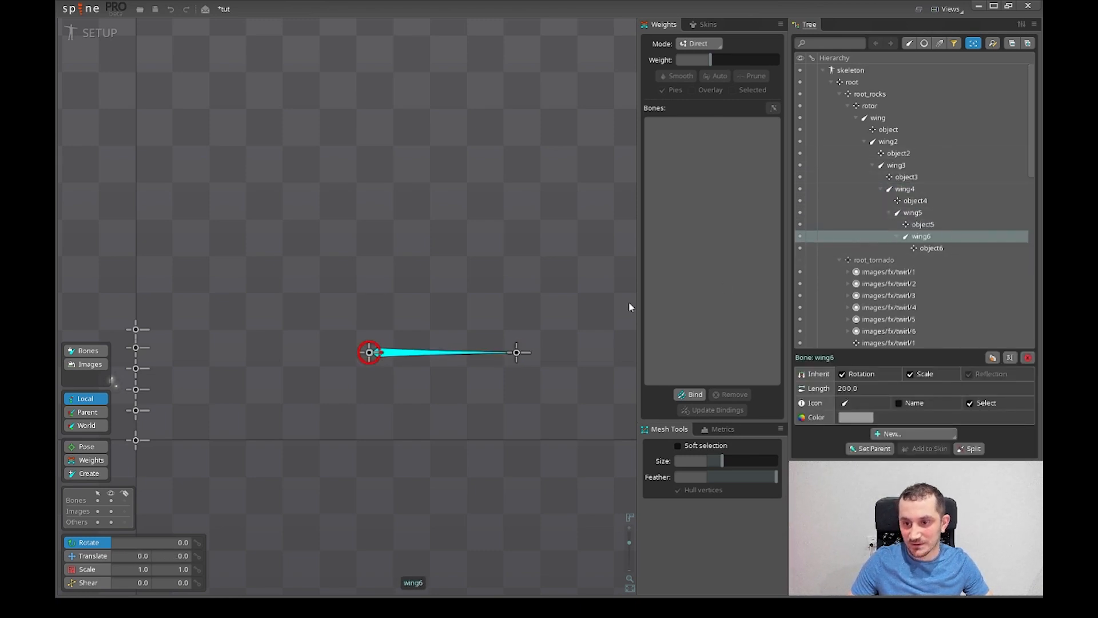
# - Select all six chained wing bones and set their local rotation to 60 to fan them out evenly
pyautogui.scroll(-1, 547, 276)
pyautogui.press('v')
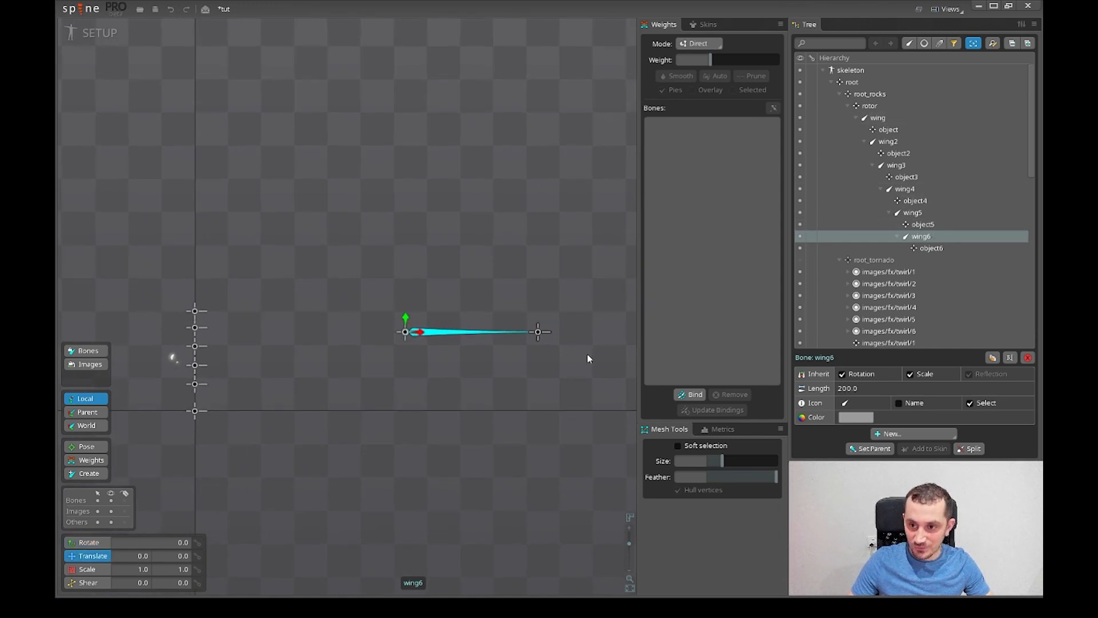
pyautogui.click(462, 342)
pyautogui.moveTo(450, 295); pyautogui.dragTo(471, 386)
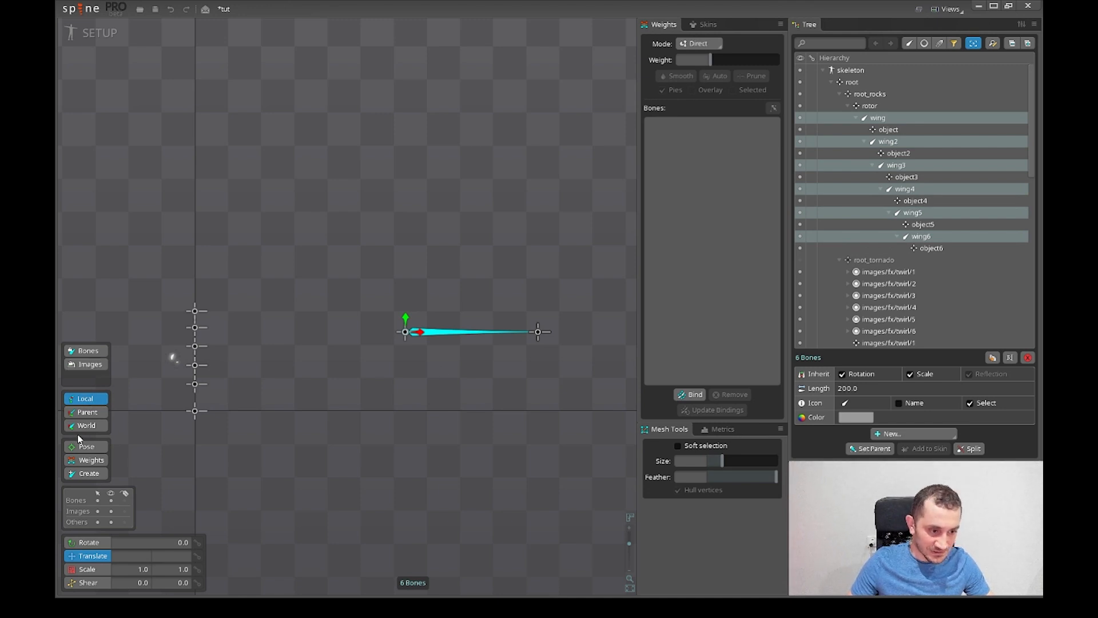
pyautogui.moveTo(468, 424); pyautogui.dragTo(495, 430)
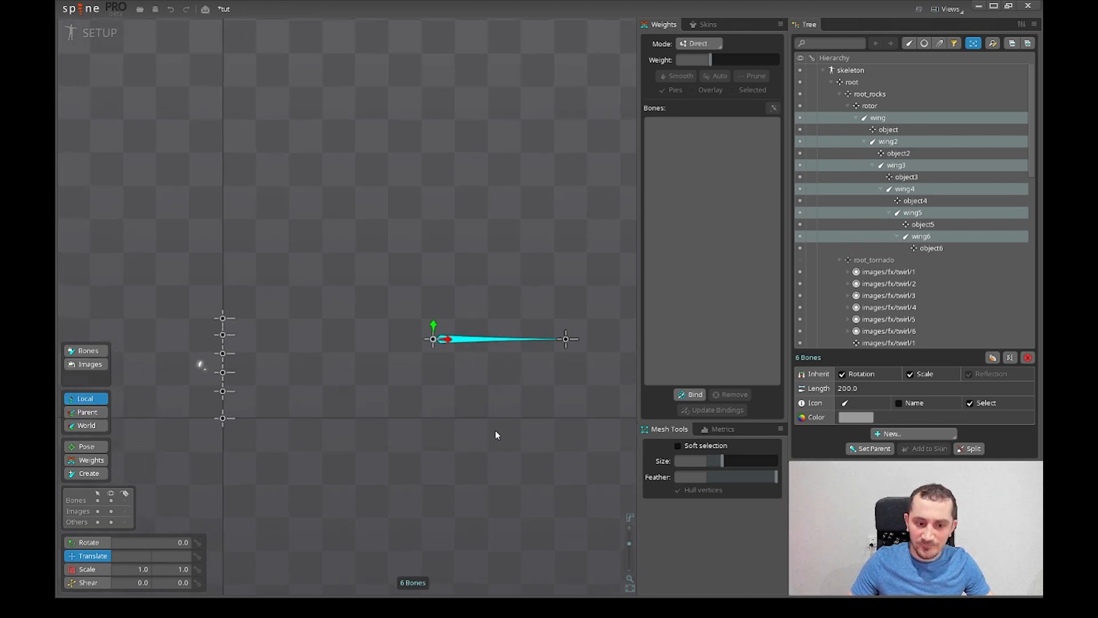
pyautogui.press('c')
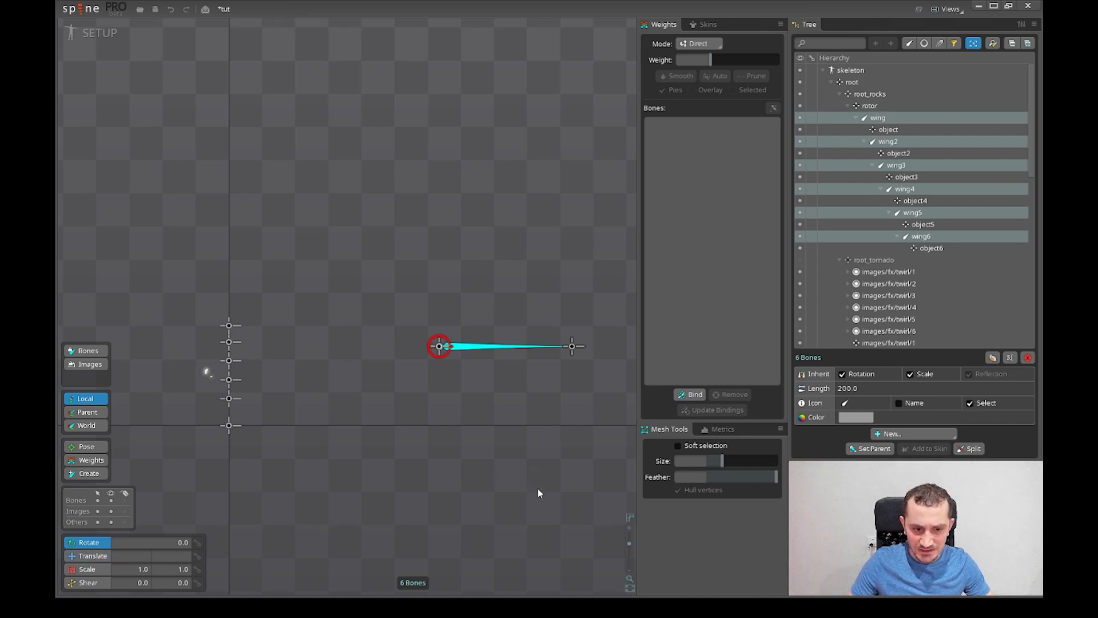
pyautogui.moveTo(538, 493); pyautogui.dragTo(533, 345)
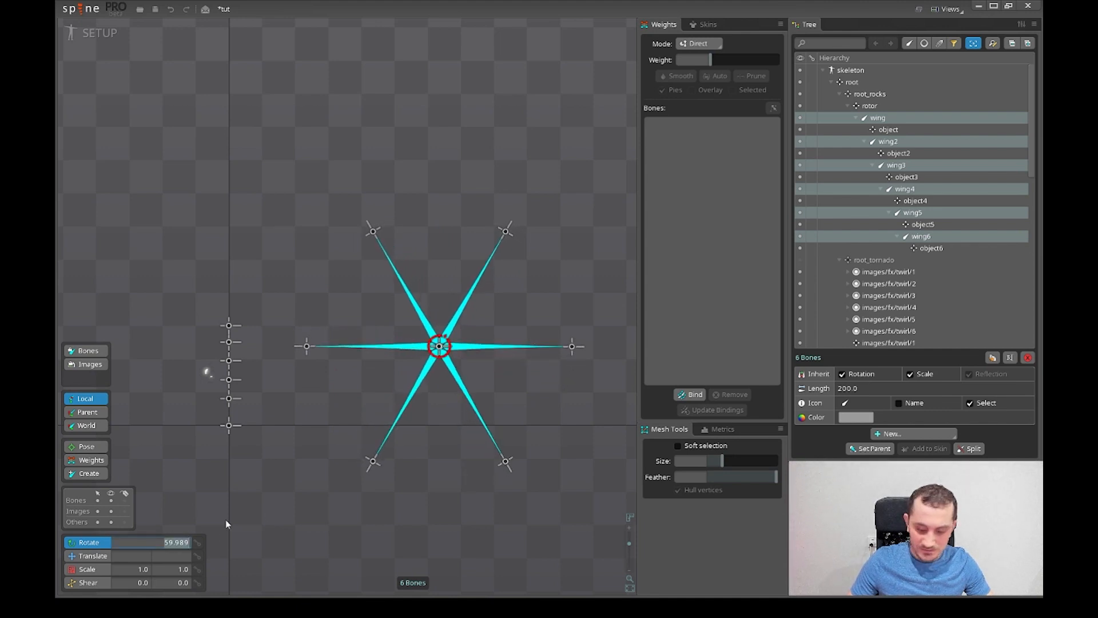
pyautogui.moveTo(529, 466); pyautogui.dragTo(498, 482)
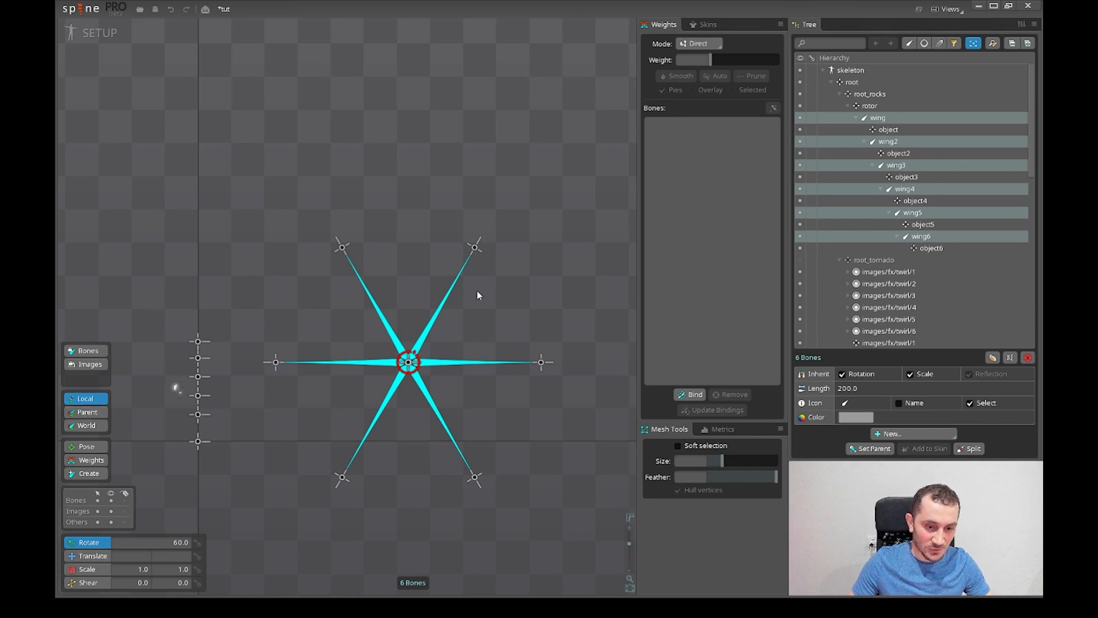
# - Reparent wing2 through wing6 directly under the rotor bone and collapse the wing branches in the hierarchy
pyautogui.moveTo(200, 424); pyautogui.dragTo(225, 432)
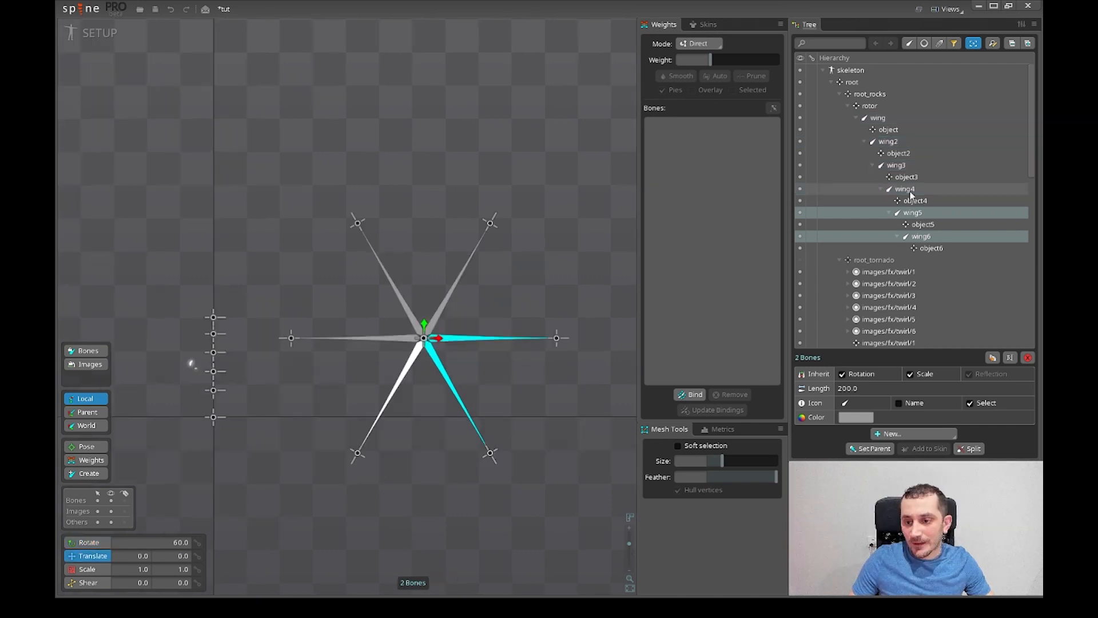
pyautogui.keyDown('ctrl'); pyautogui.click(909, 192); pyautogui.keyUp('ctrl')
pyautogui.click(918, 238)
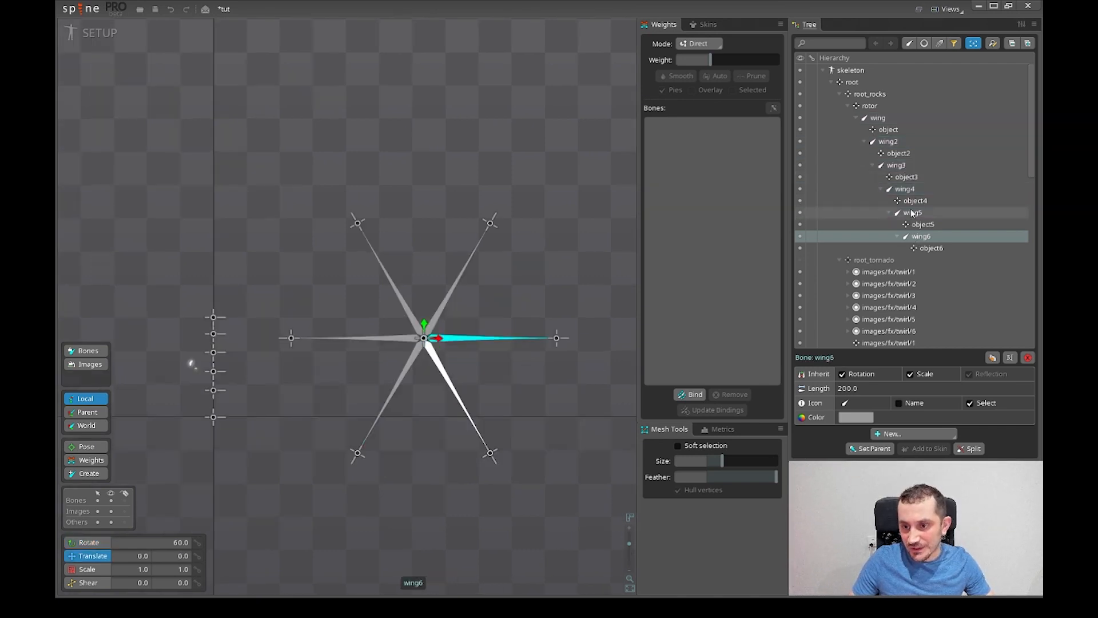
pyautogui.keyDown('ctrl'); pyautogui.click(914, 213); pyautogui.keyUp('ctrl')
pyautogui.keyDown('ctrl'); pyautogui.click(904, 191); pyautogui.keyUp('ctrl')
pyautogui.keyDown('ctrl'); pyautogui.click(897, 165); pyautogui.keyUp('ctrl')
pyautogui.keyDown('ctrl'); pyautogui.click(888, 142); pyautogui.keyUp('ctrl')
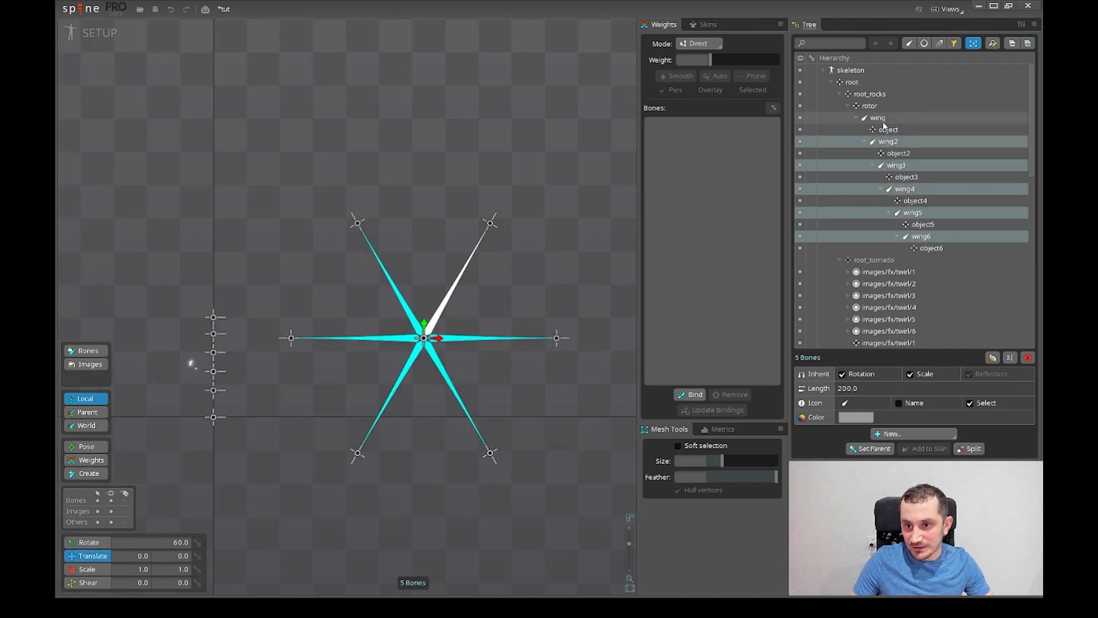
pyautogui.press('p')
pyautogui.click(878, 109)
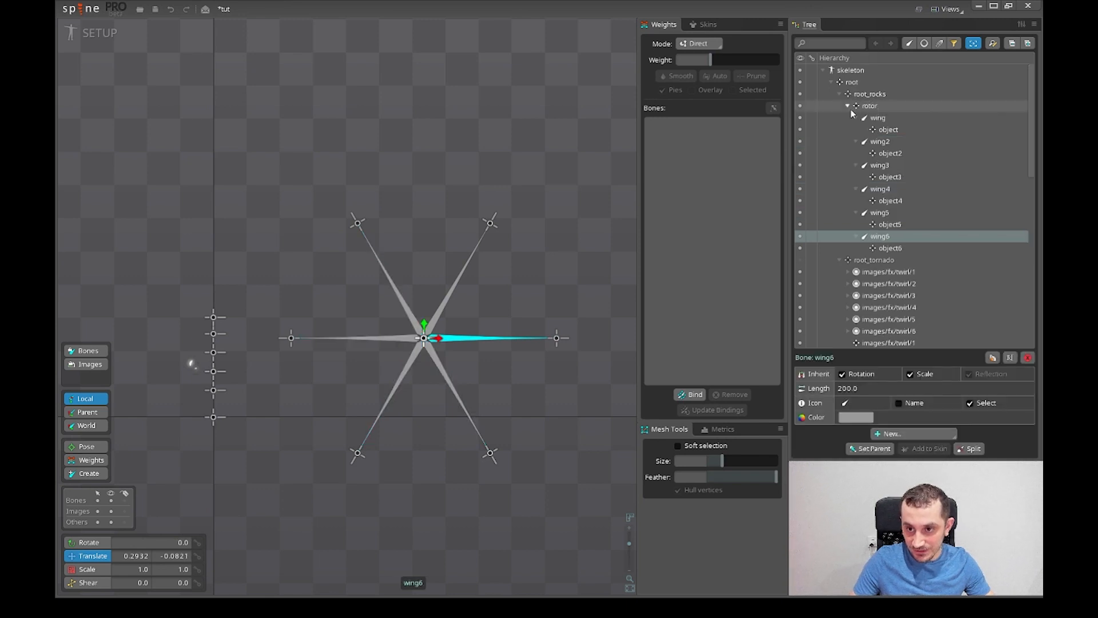
pyautogui.click(850, 107)
pyautogui.click(849, 106)
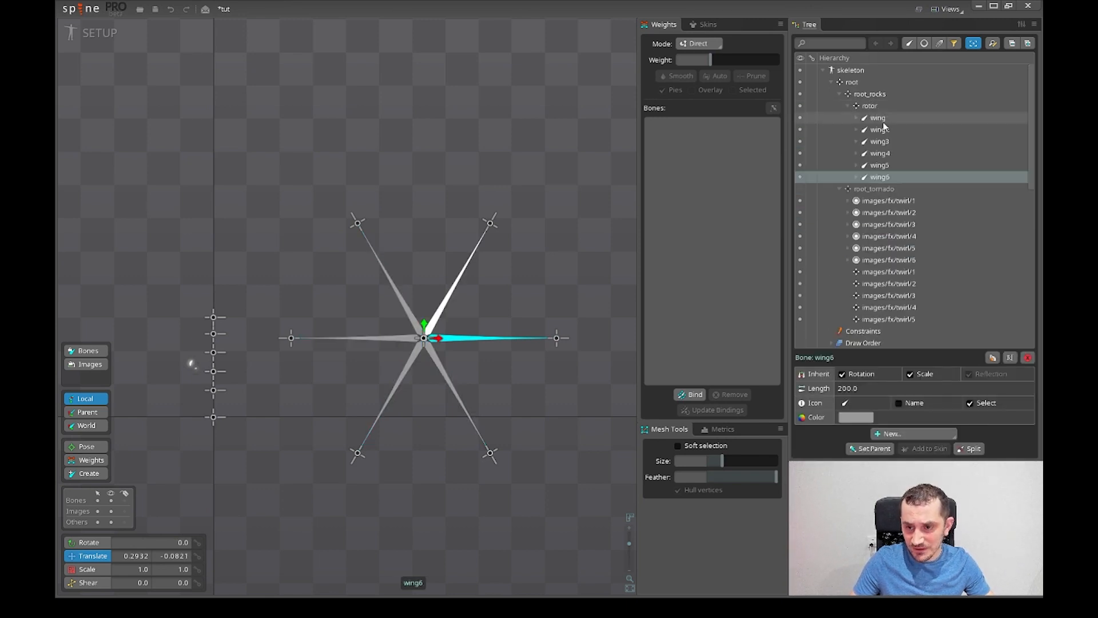
# - Try rotating the first wing bone on its own and undo the rotation
pyautogui.moveTo(531, 476); pyautogui.dragTo(537, 433)
pyautogui.moveTo(377, 240); pyautogui.dragTo(532, 363)
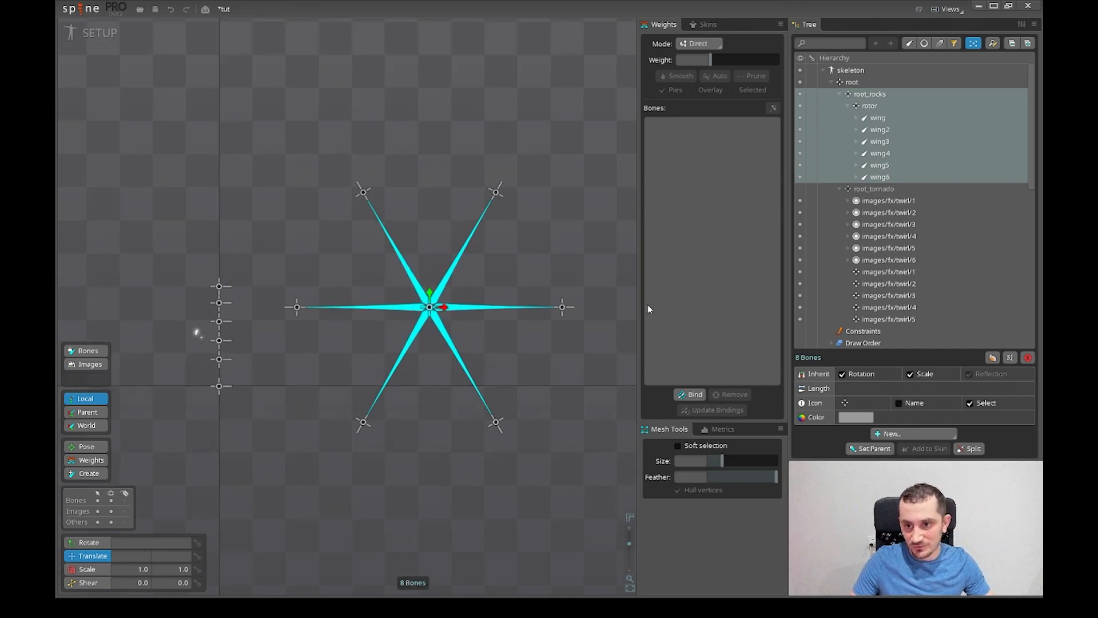
pyautogui.moveTo(647, 305); pyautogui.dragTo(687, 353)
pyautogui.click(881, 118)
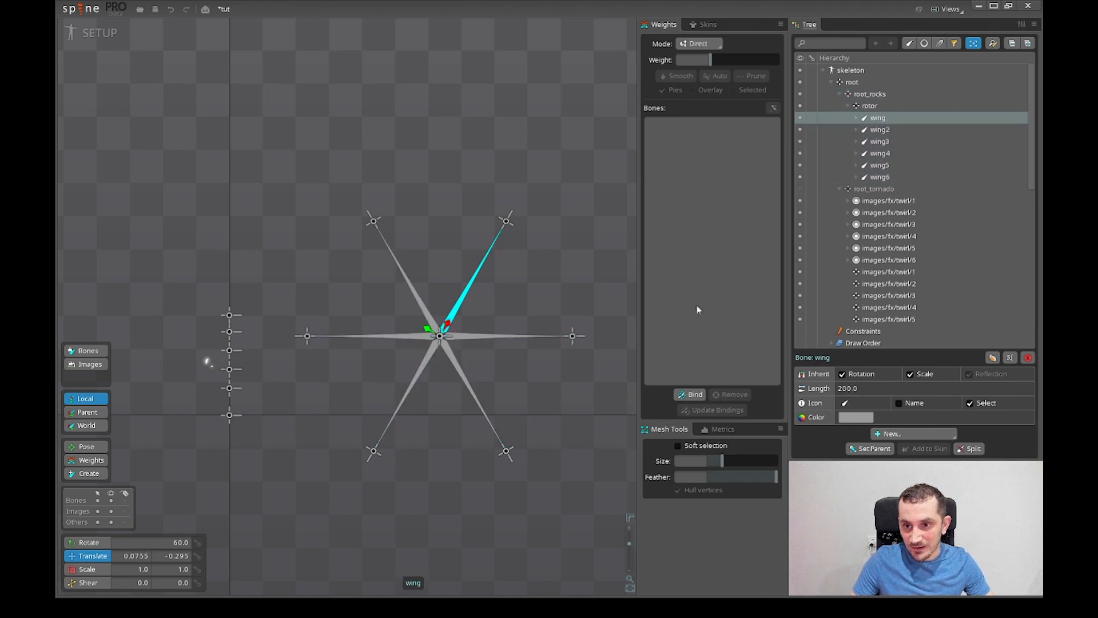
pyautogui.moveTo(513, 394); pyautogui.dragTo(565, 403)
pyautogui.press('c')
pyautogui.hotkey('ctrl', 'z')
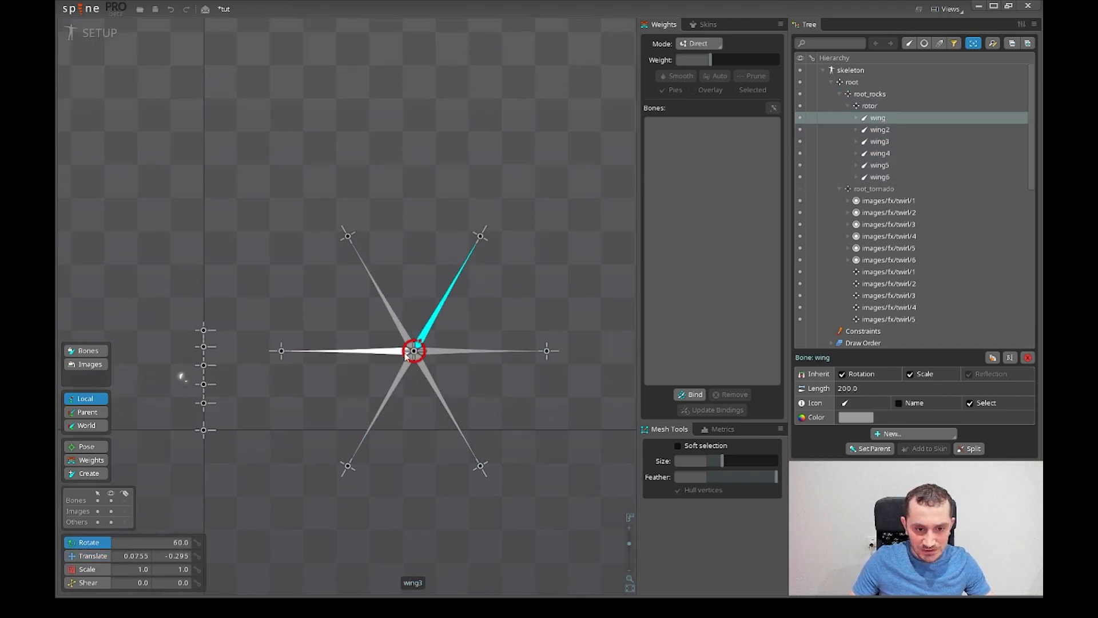
# - Move the rotor bone above root_rocks, to a local translation of about 13.9, 130.5
pyautogui.click(881, 106)
pyautogui.moveTo(553, 251); pyautogui.dragTo(506, 169)
pyautogui.hotkey('ctrl', 'z')
pyautogui.scroll(-3, 401, 450)
pyautogui.moveTo(401, 450); pyautogui.dragTo(518, 361)
pyautogui.scroll(3, 558, 375)
pyautogui.press('v')
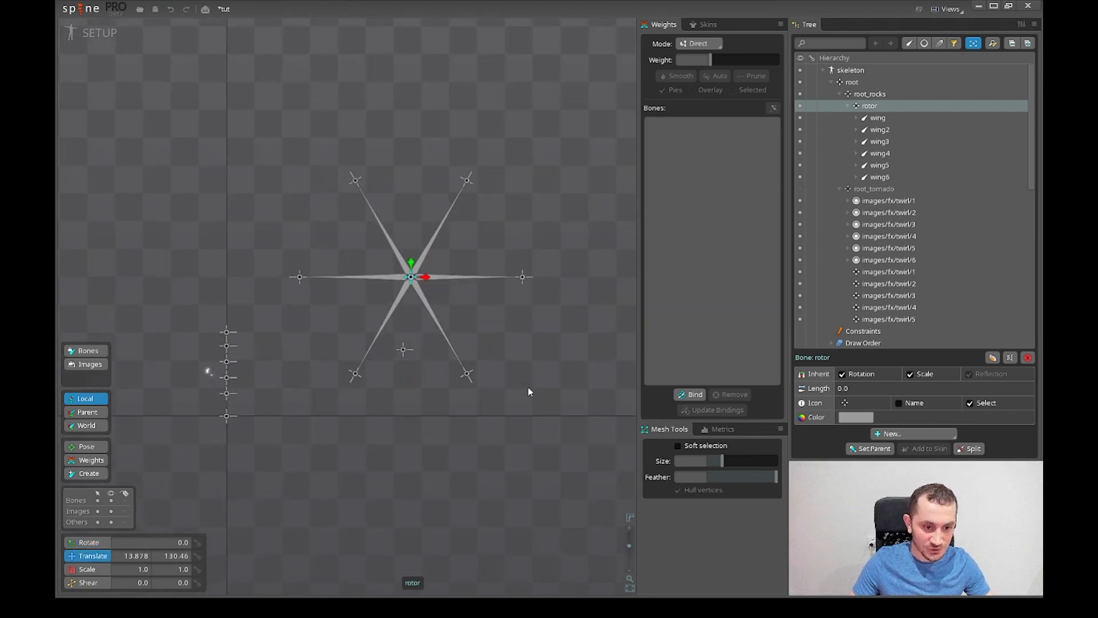
pyautogui.moveTo(481, 287); pyautogui.dragTo(495, 375)
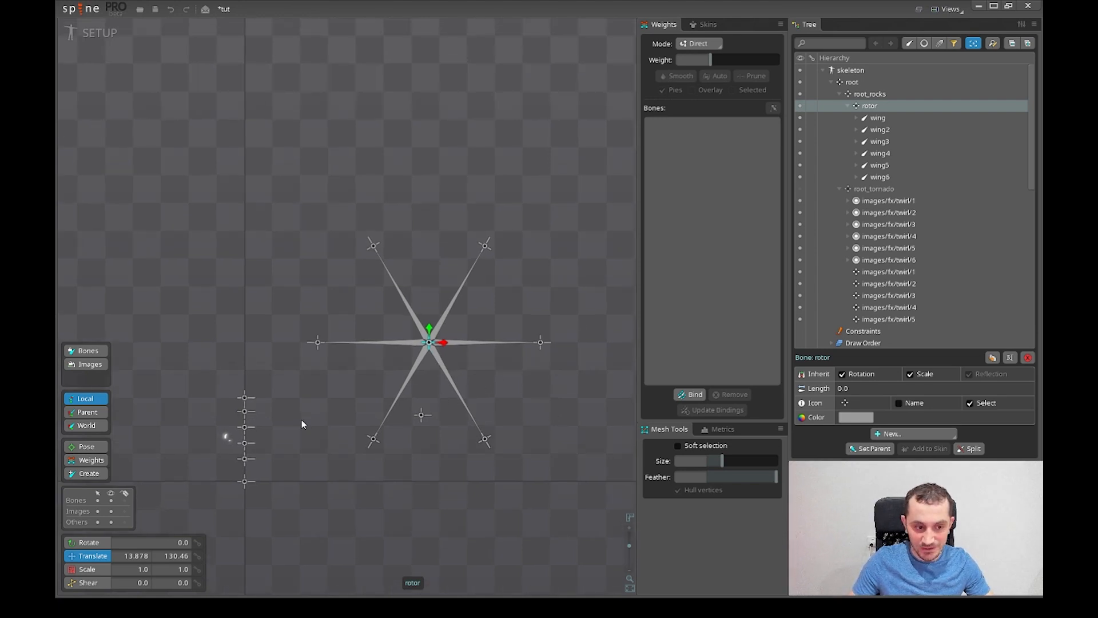
# - Check the rotor bones in Animate mode and return to Setup mode
pyautogui.moveTo(302, 421); pyautogui.dragTo(354, 388)
pyautogui.click(118, 33)
pyautogui.press('d')
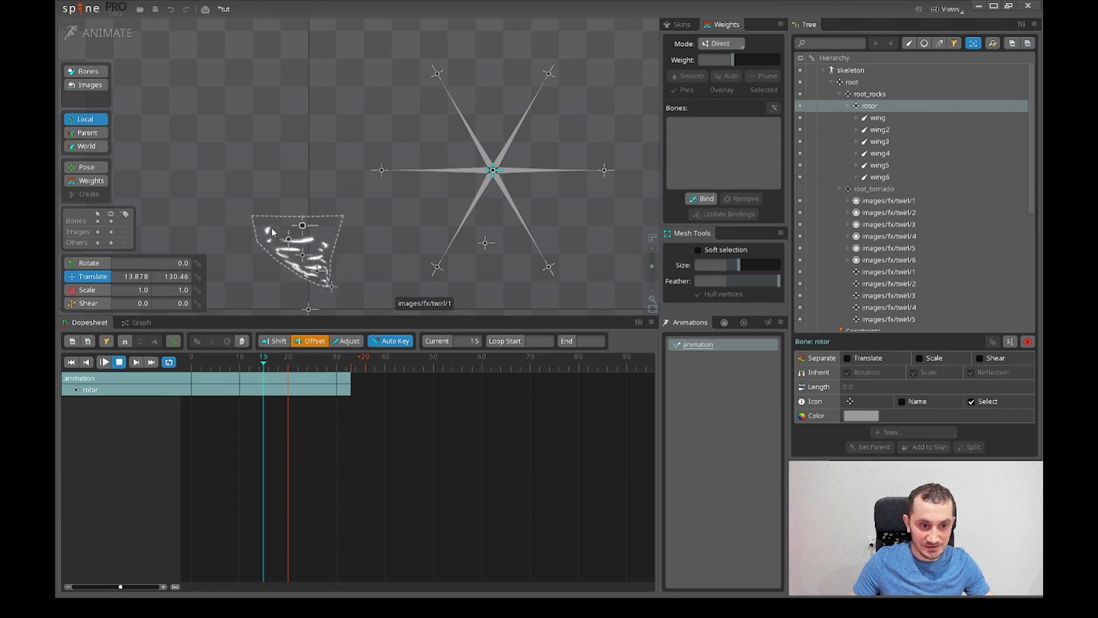
pyautogui.click(106, 34)
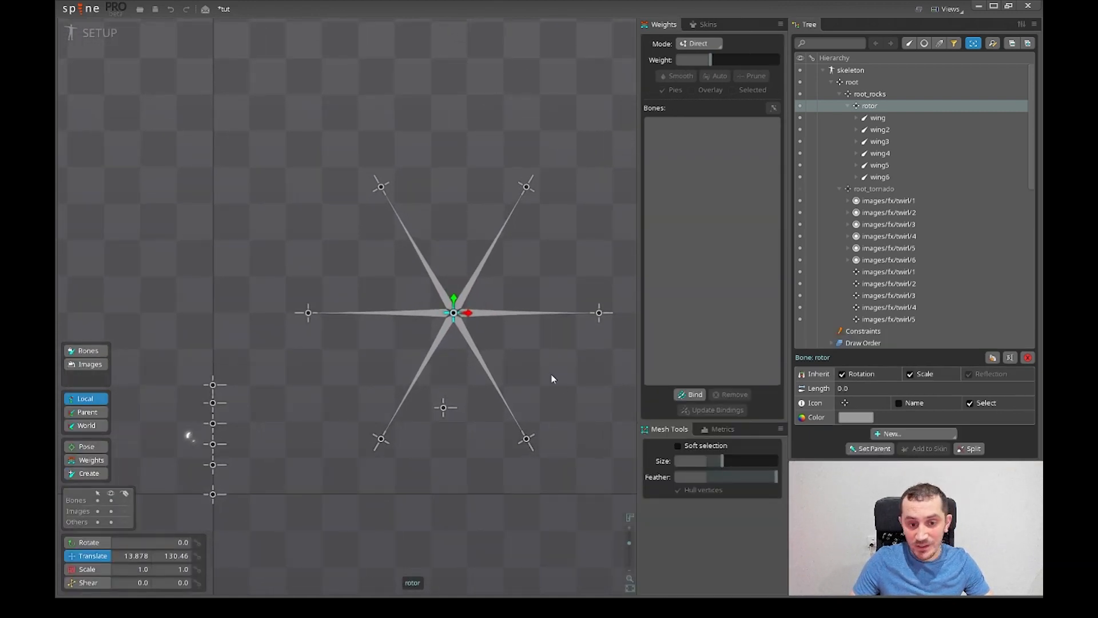
# - Try flattening the rotor bone by scaling it vertically to about 0.43
pyautogui.press('x')
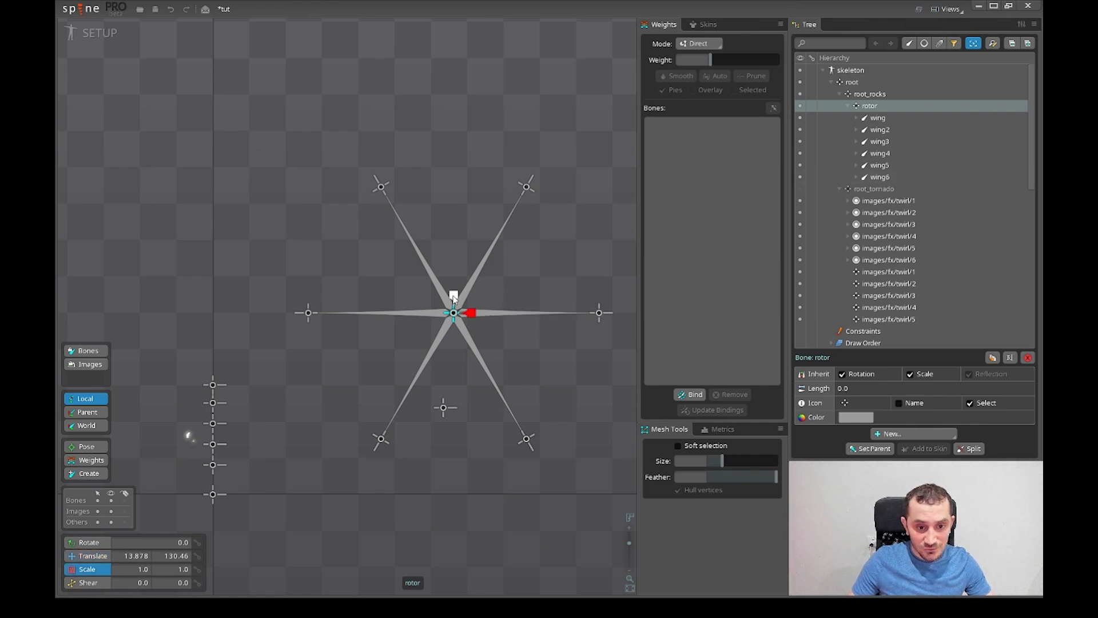
pyautogui.moveTo(454, 297); pyautogui.dragTo(444, 365)
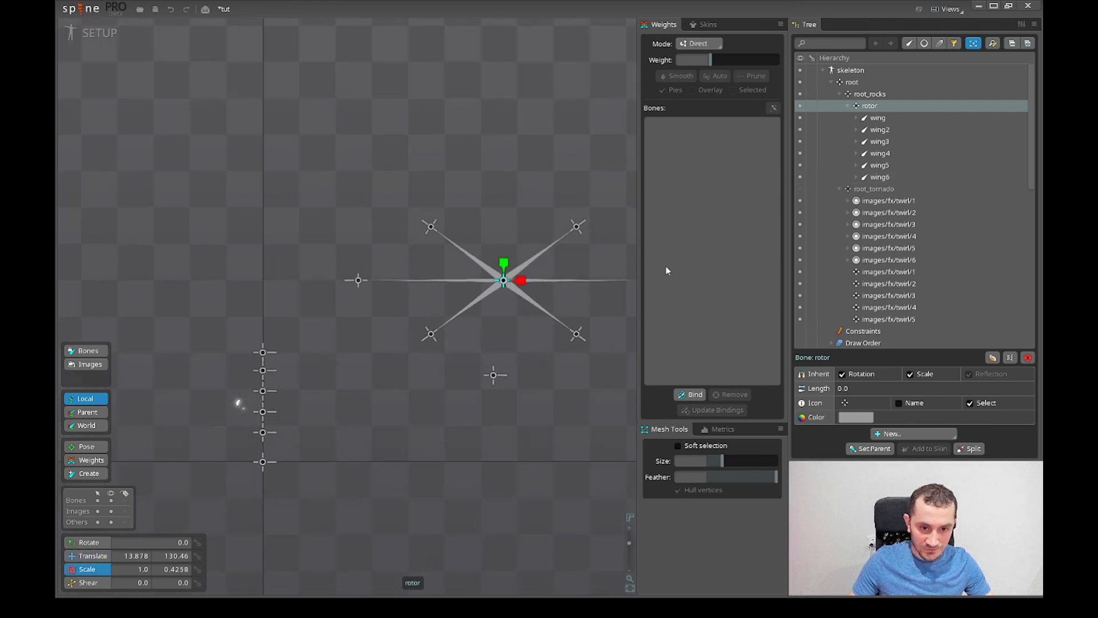
pyautogui.moveTo(556, 367); pyautogui.dragTo(441, 400)
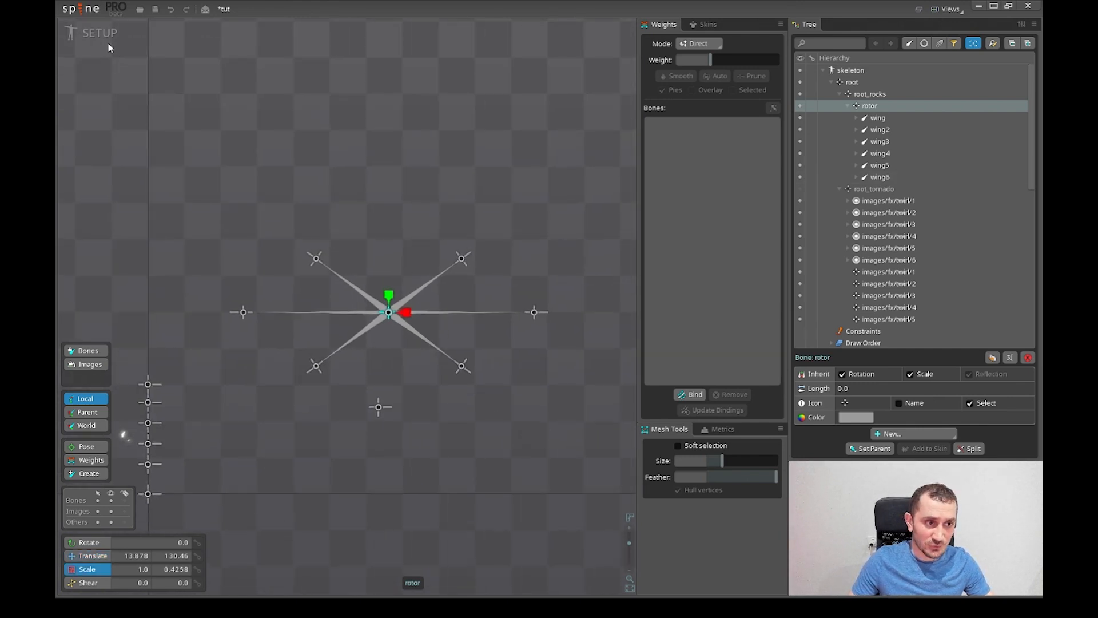
# - Test rotating the flattened rotor bone, and undo both the rotation and the vertical scaling
pyautogui.press('c')
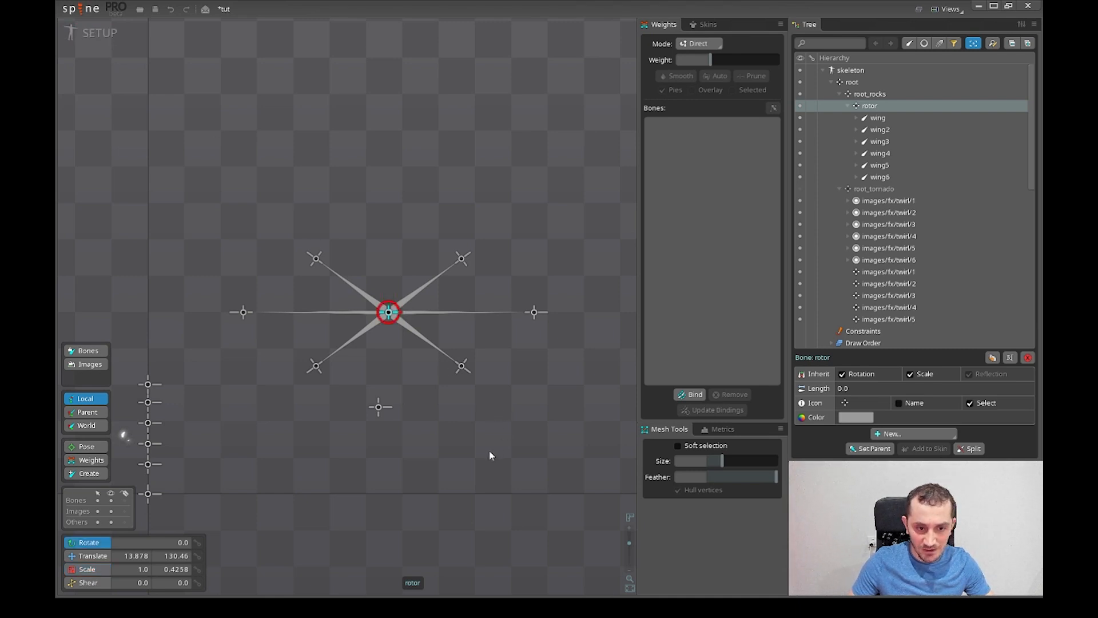
pyautogui.moveTo(490, 456); pyautogui.dragTo(507, 256)
pyautogui.hotkey('ctrl', 'z')
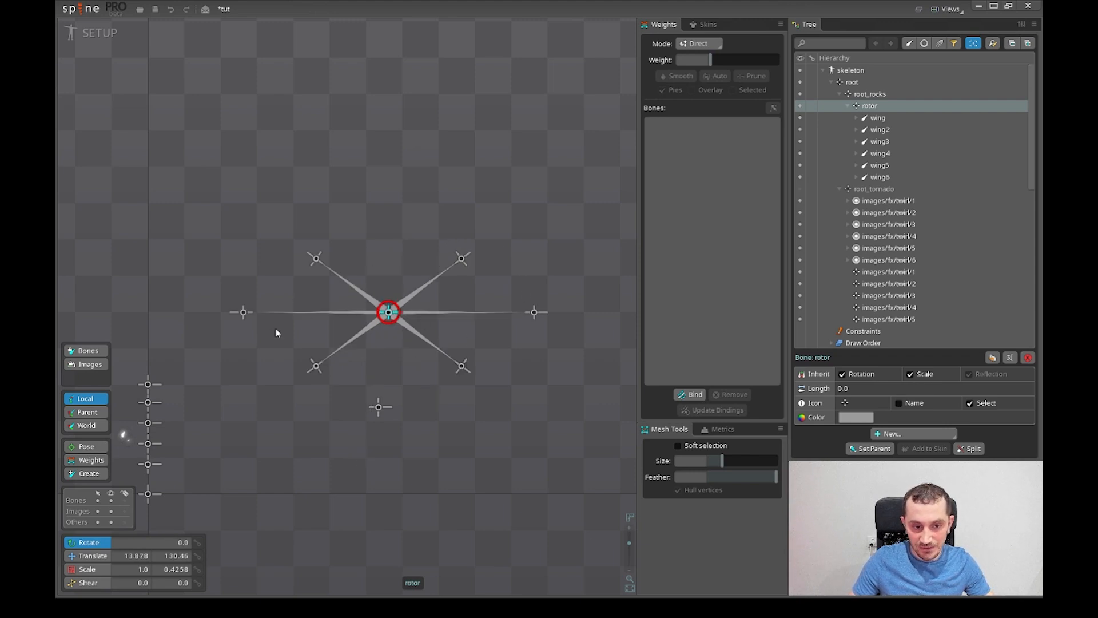
pyautogui.moveTo(543, 248); pyautogui.dragTo(581, 239)
pyautogui.scroll(-2, 472, 324)
pyautogui.moveTo(464, 327)
pyautogui.mouseDown()
pyautogui.moveTo(448, 321)
pyautogui.moveTo(460, 342)
pyautogui.mouseUp()
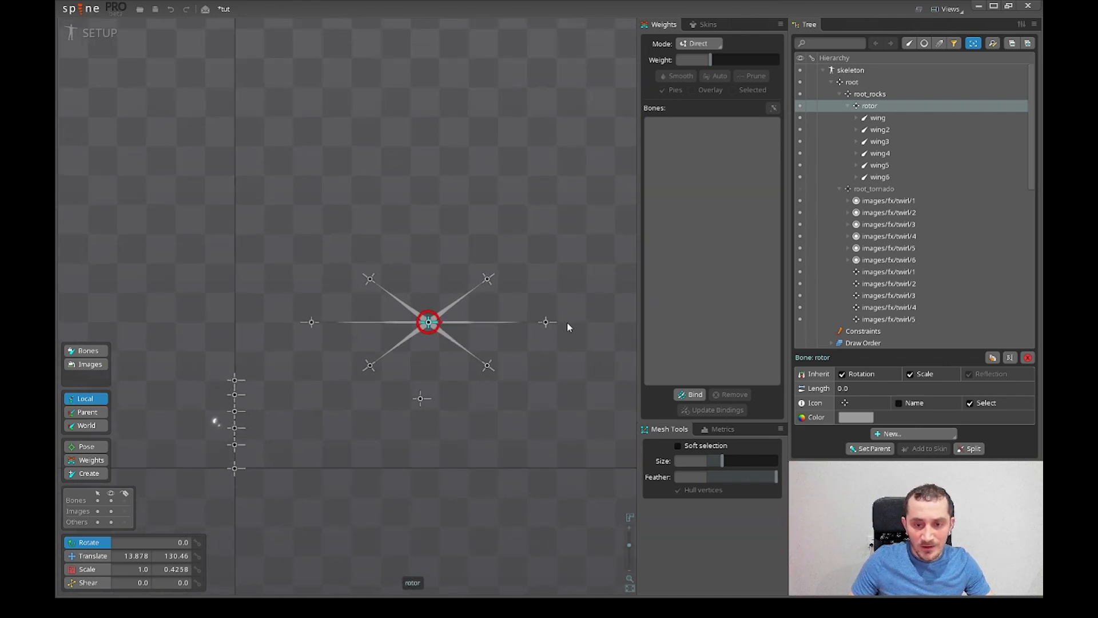
pyautogui.hotkey('ctrl', 'z')
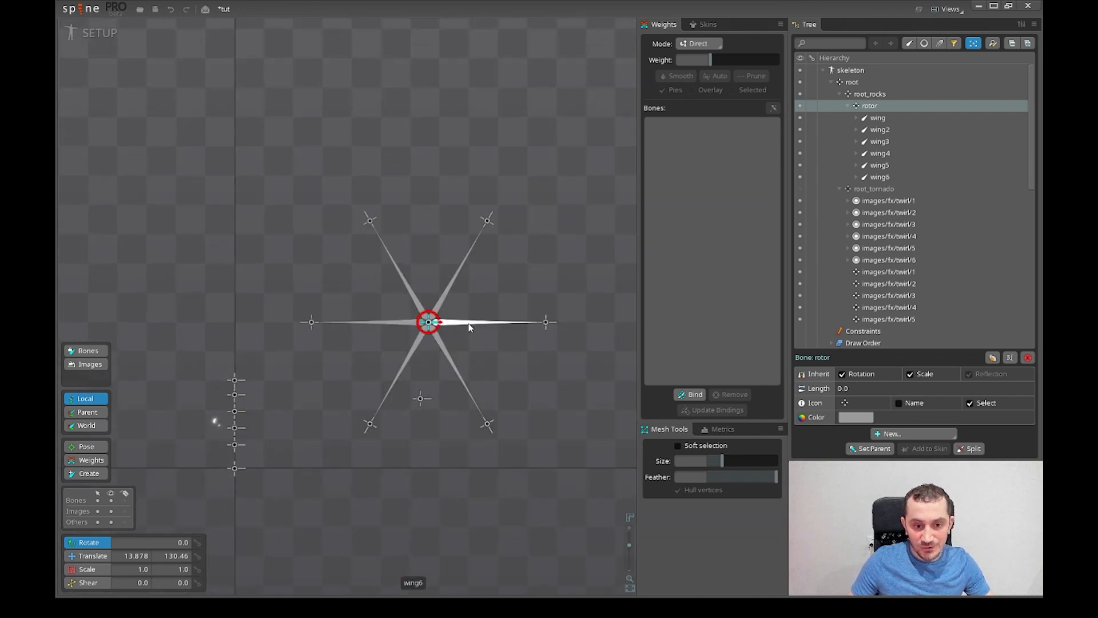
# - Center the rotor bone on root_rocks by setting its local translation to 0, 0
pyautogui.click(883, 94)
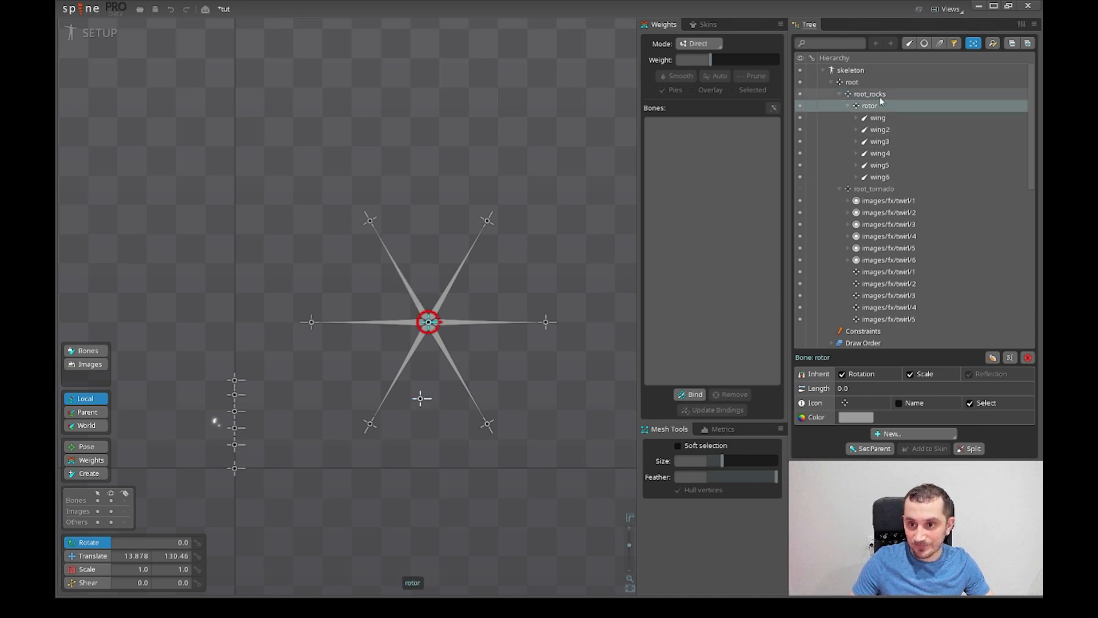
pyautogui.press('v')
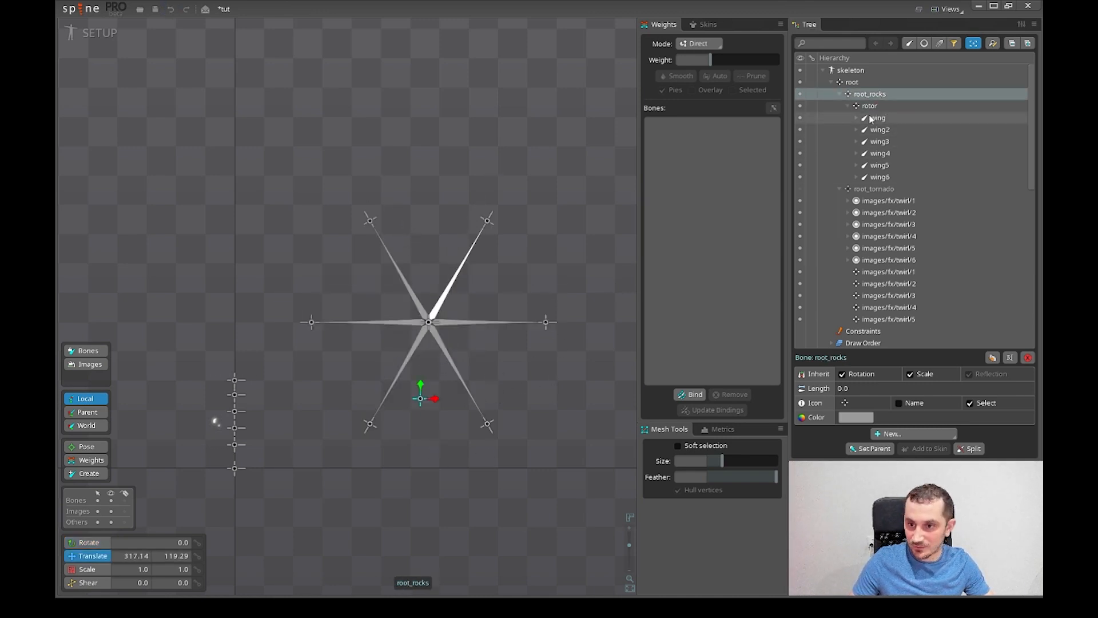
pyautogui.click(429, 322)
pyautogui.moveTo(518, 424); pyautogui.dragTo(513, 457)
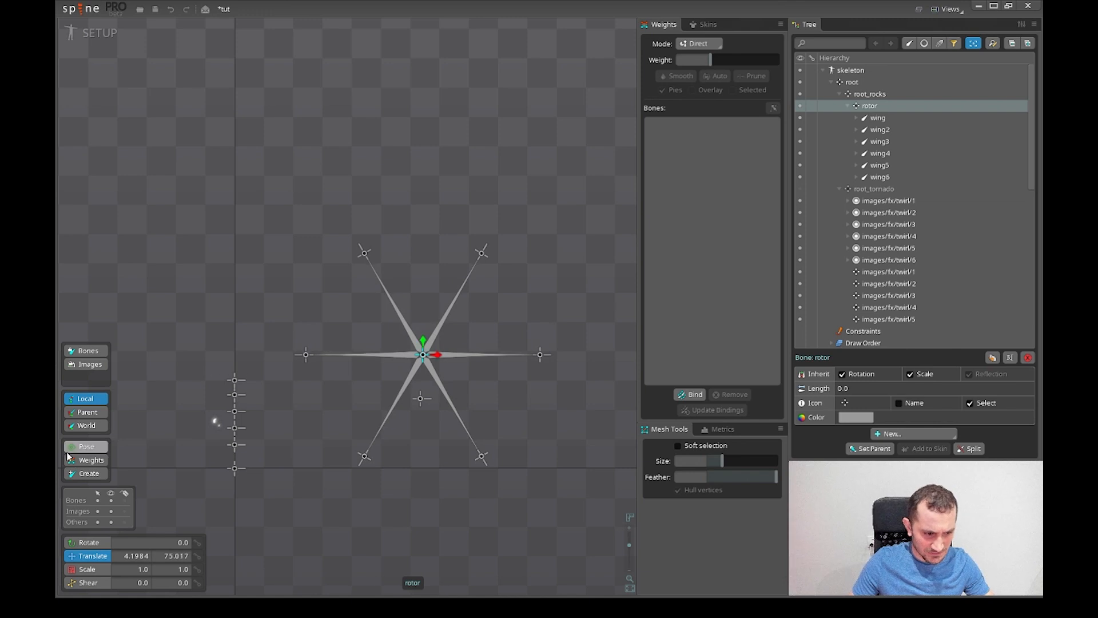
pyautogui.write('0')
pyautogui.press('Tab')
pyautogui.write('0')
pyautogui.press('Return')
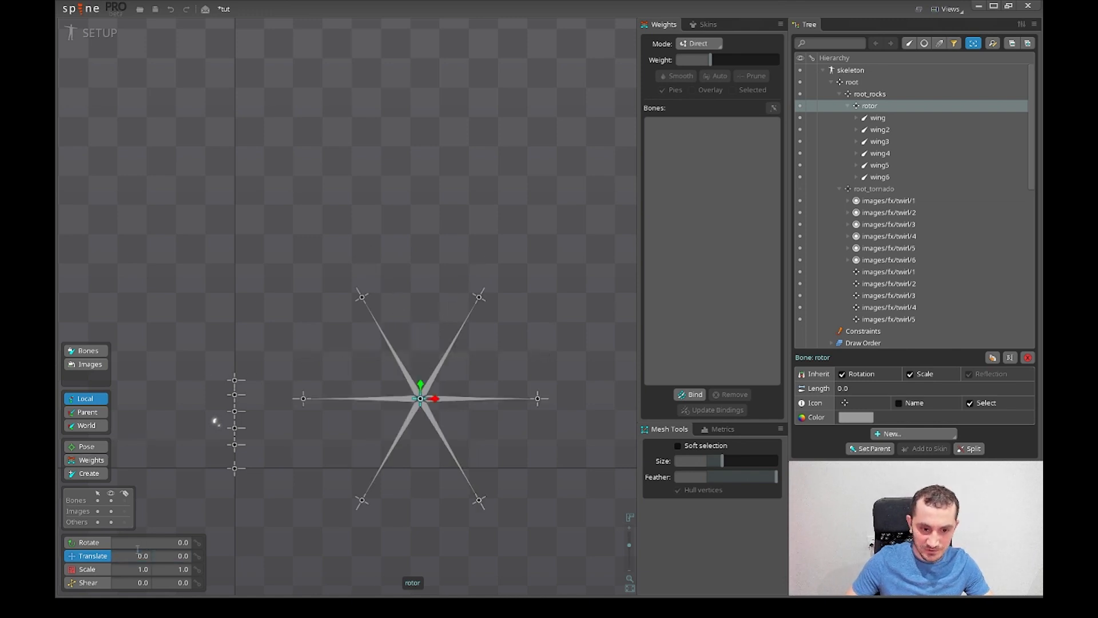
# - Move the root_rocks bone to a translation of about 344.4, 350.7 and flatten it with a vertical scale of about 0.56
pyautogui.moveTo(505, 419); pyautogui.dragTo(520, 372)
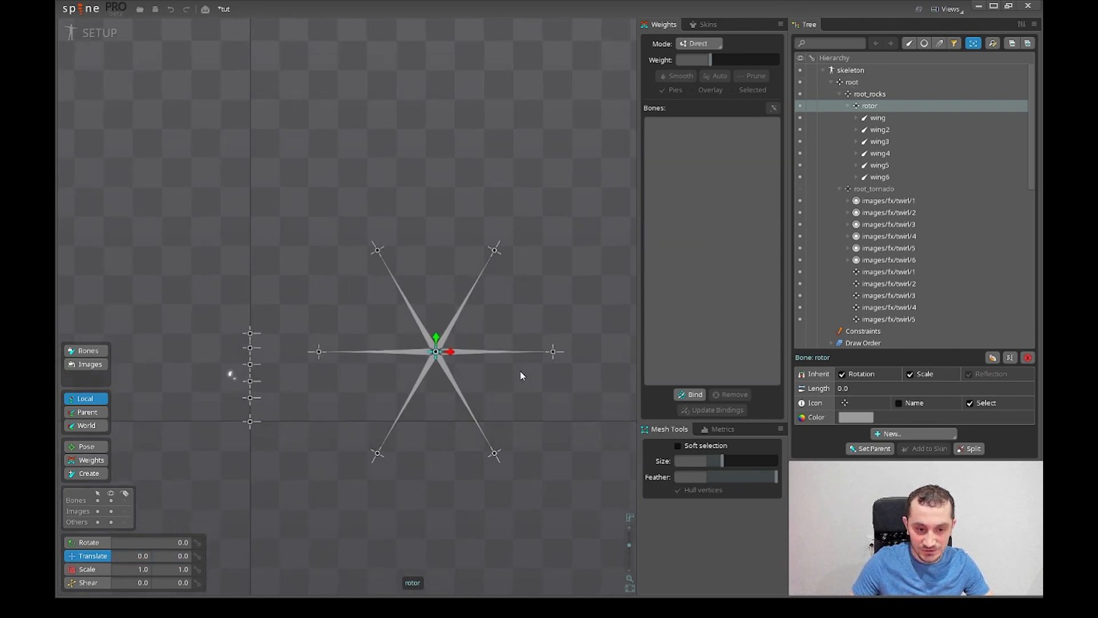
pyautogui.click(873, 95)
pyautogui.moveTo(527, 432); pyautogui.dragTo(543, 296)
pyautogui.moveTo(608, 269); pyautogui.dragTo(564, 309)
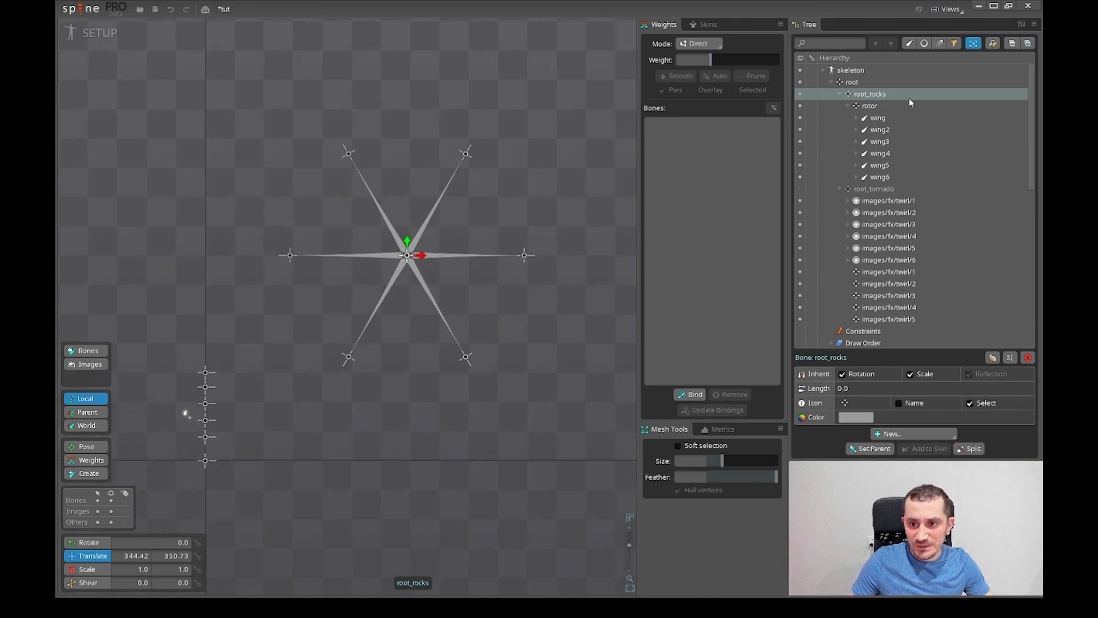
pyautogui.press('b')
pyautogui.moveTo(413, 235); pyautogui.dragTo(413, 262)
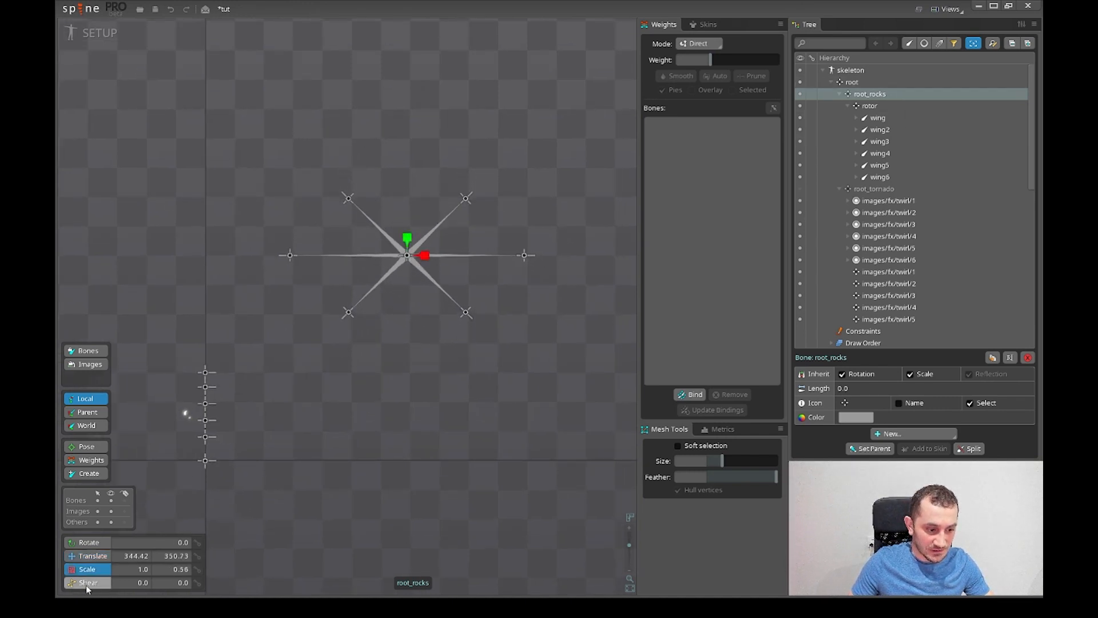
# - Try shearing the flattened root_rocks bone along its Y axis, and undo the shear
pyautogui.press('n')
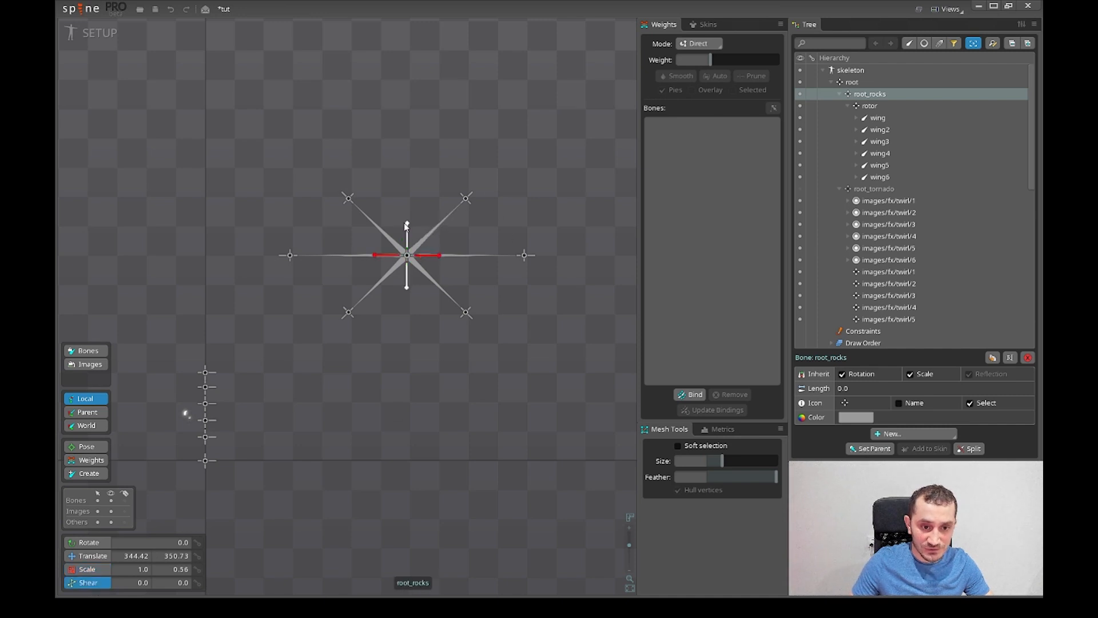
pyautogui.moveTo(406, 225)
pyautogui.mouseDown()
pyautogui.moveTo(424, 228)
pyautogui.moveTo(377, 235)
pyautogui.moveTo(386, 234)
pyautogui.mouseUp()
pyautogui.hotkey('ctrl', 'z')
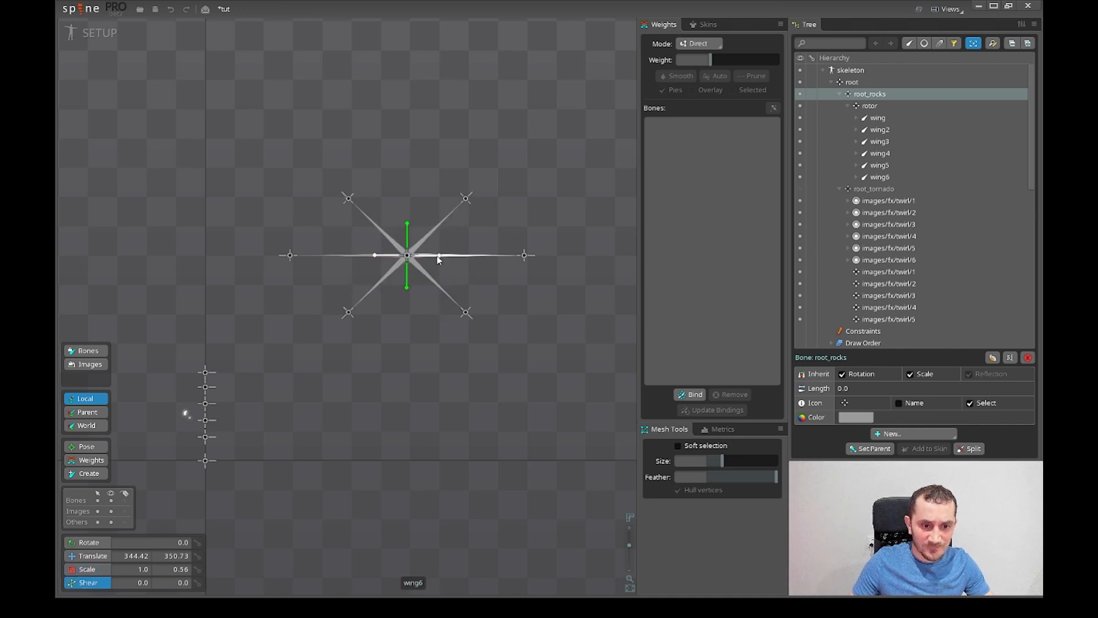
# - Test rotating the rotor bone inside the flattened root_rocks bone, and undo the rotations
pyautogui.click(915, 107)
pyautogui.scroll(2, 431, 345)
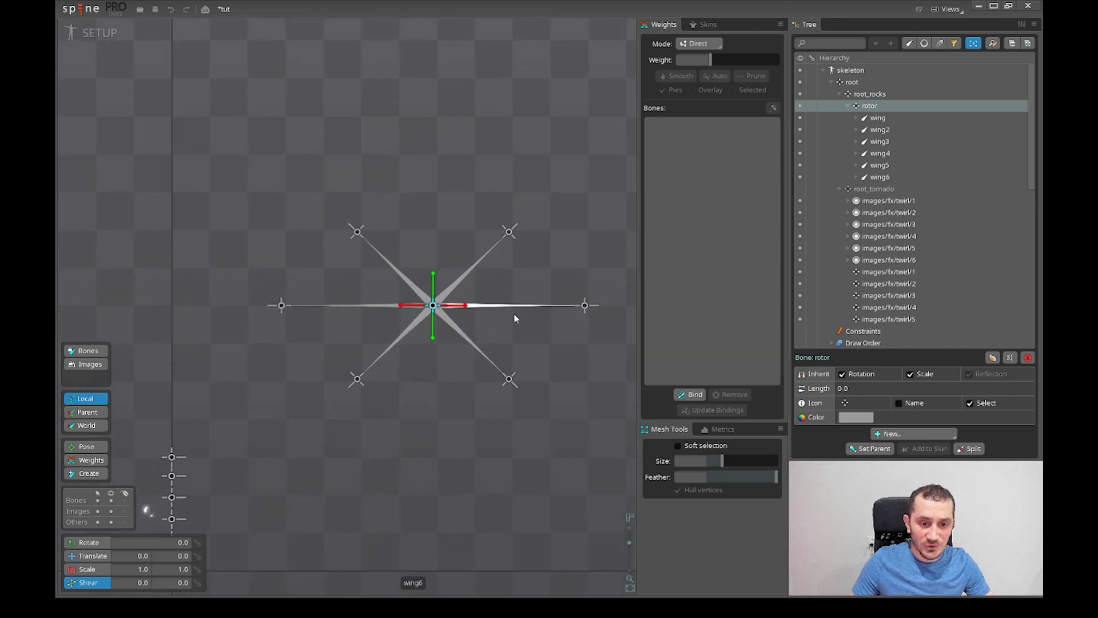
pyautogui.moveTo(509, 347); pyautogui.dragTo(492, 365)
pyautogui.scroll(-1, 412, 389)
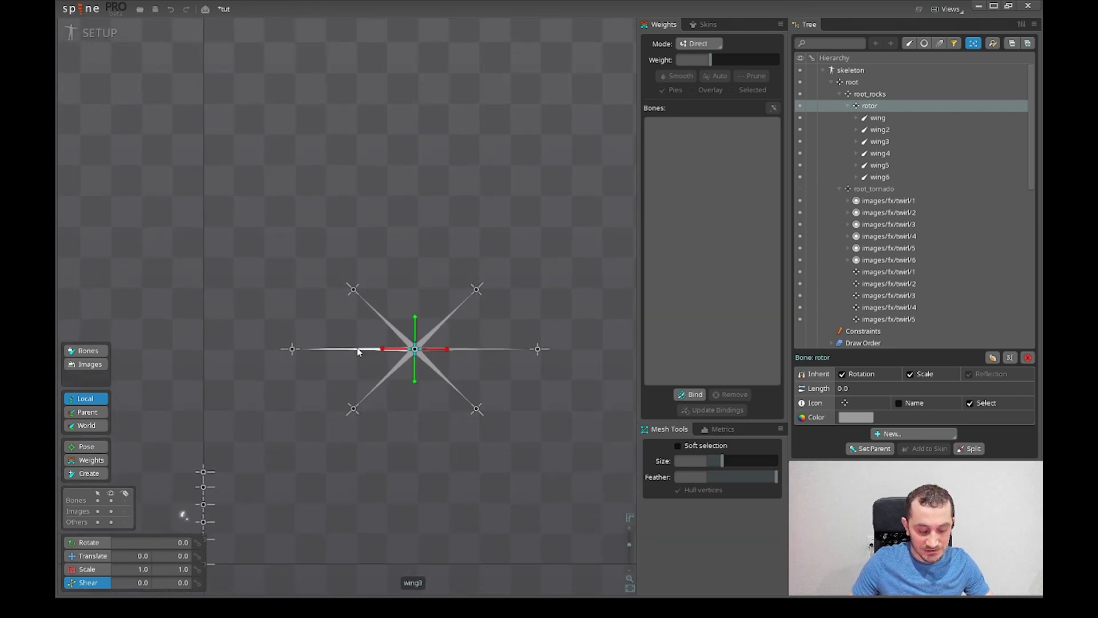
pyautogui.scroll(1, 472, 329)
pyautogui.press('c')
pyautogui.moveTo(596, 235); pyautogui.dragTo(471, 420)
pyautogui.hotkey('ctrl', 'z')
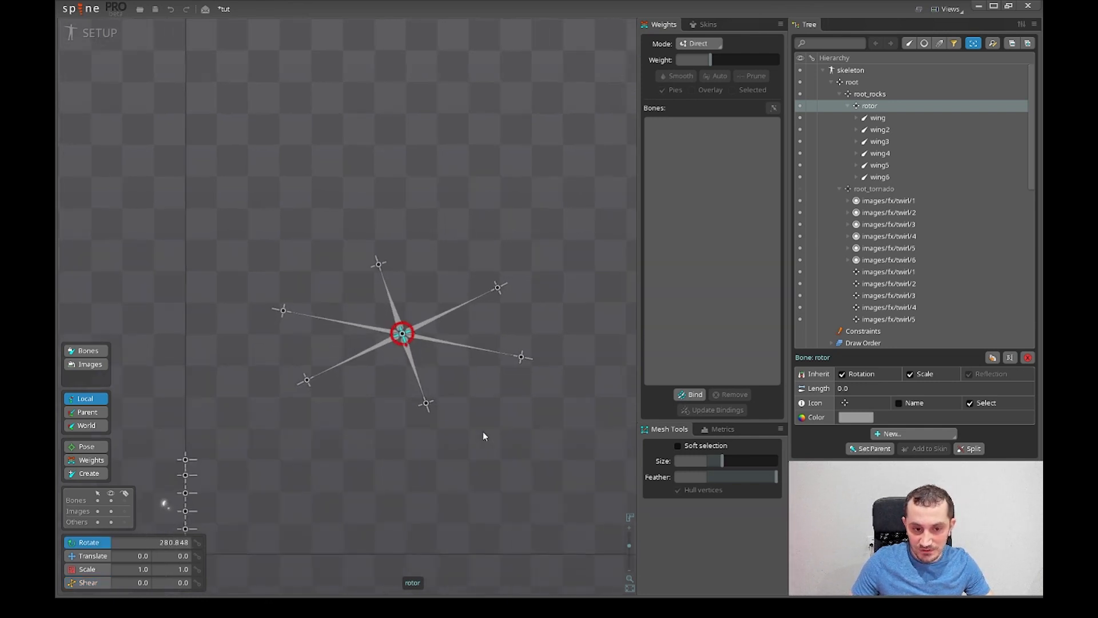
pyautogui.scroll(-1, 483, 432)
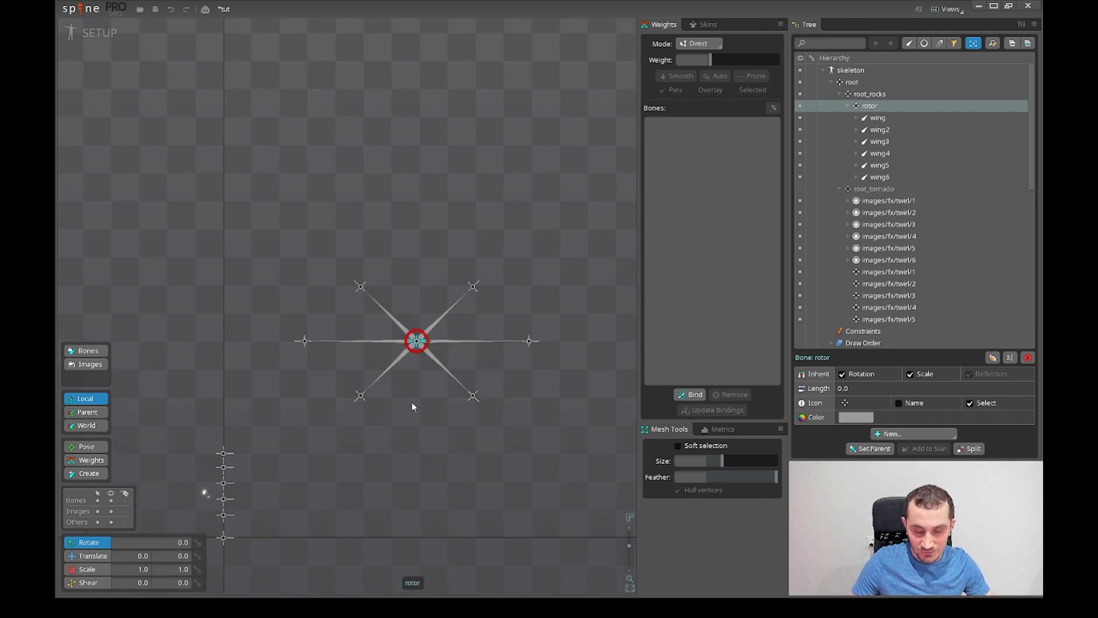
pyautogui.moveTo(412, 402); pyautogui.dragTo(545, 376)
pyautogui.hotkey('ctrl', 'z')
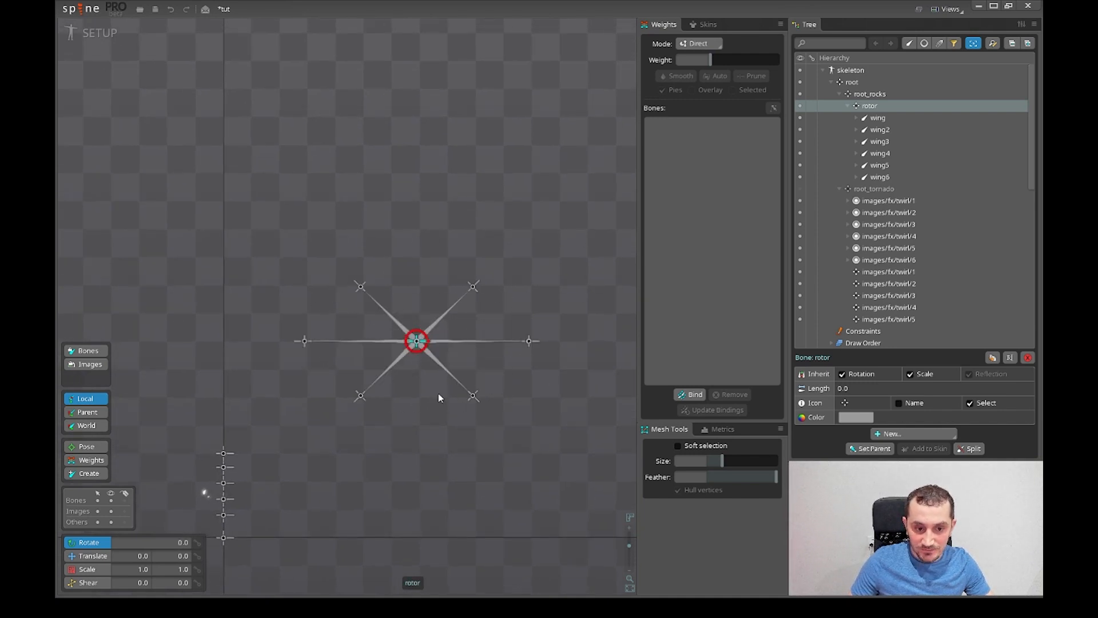
# - Try stretching root_rocks vertically to about 1.94 and rotating the rotor within it, and undo both the rotation and the scaling
pyautogui.click(872, 94)
pyautogui.press('s')
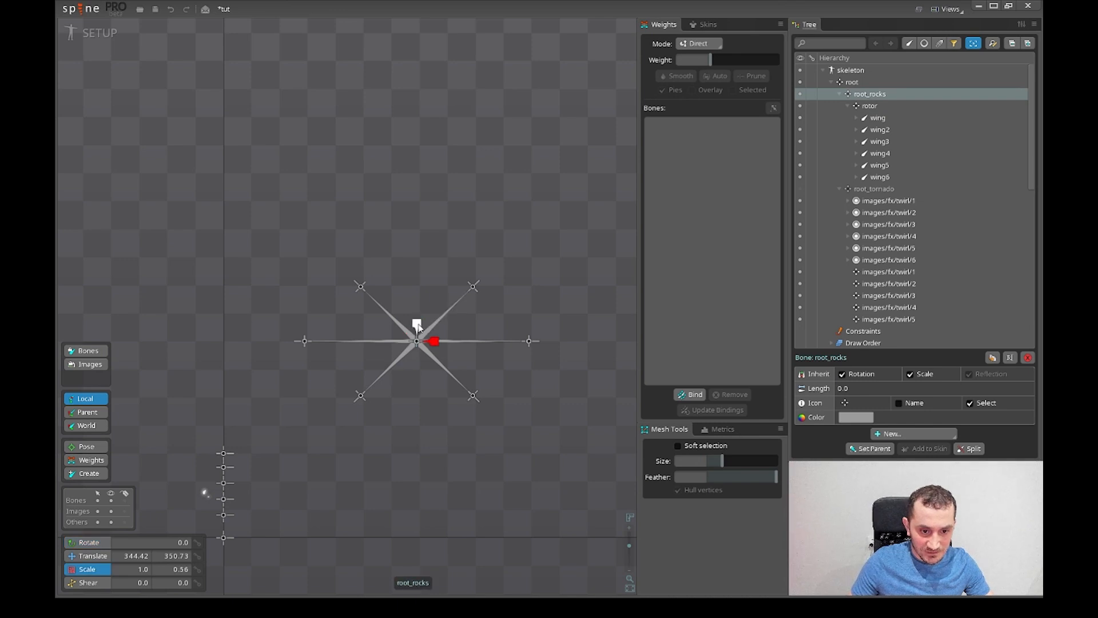
pyautogui.moveTo(417, 321); pyautogui.dragTo(424, 185)
pyautogui.click(895, 106)
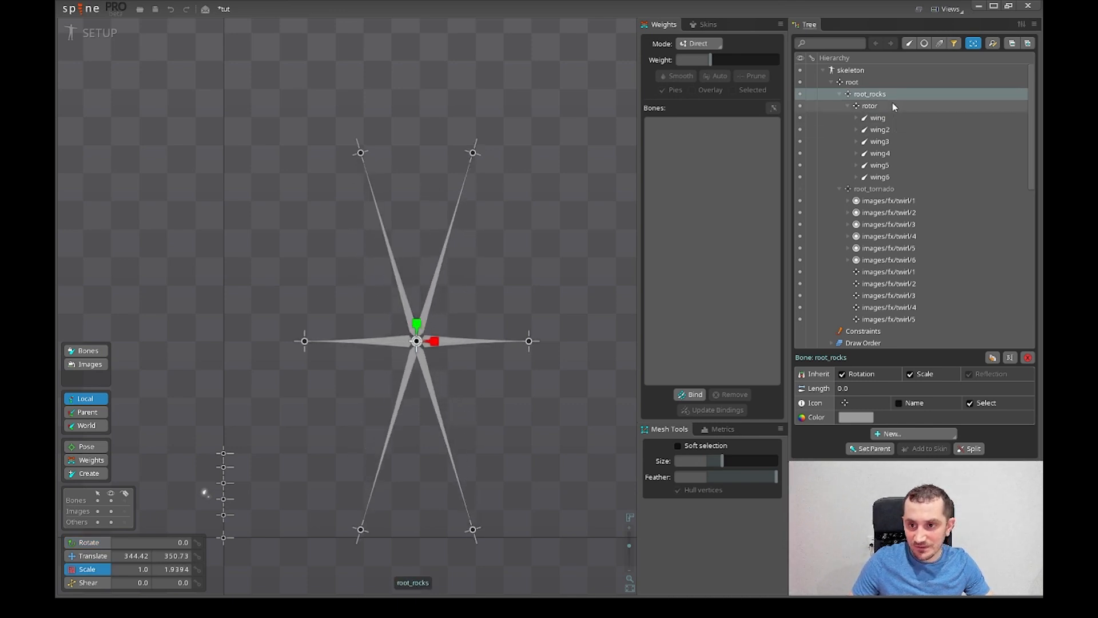
pyautogui.press('r')
pyautogui.moveTo(547, 217); pyautogui.dragTo(574, 352)
pyautogui.scroll(-3, 547, 398)
pyautogui.moveTo(548, 401); pyautogui.dragTo(516, 368)
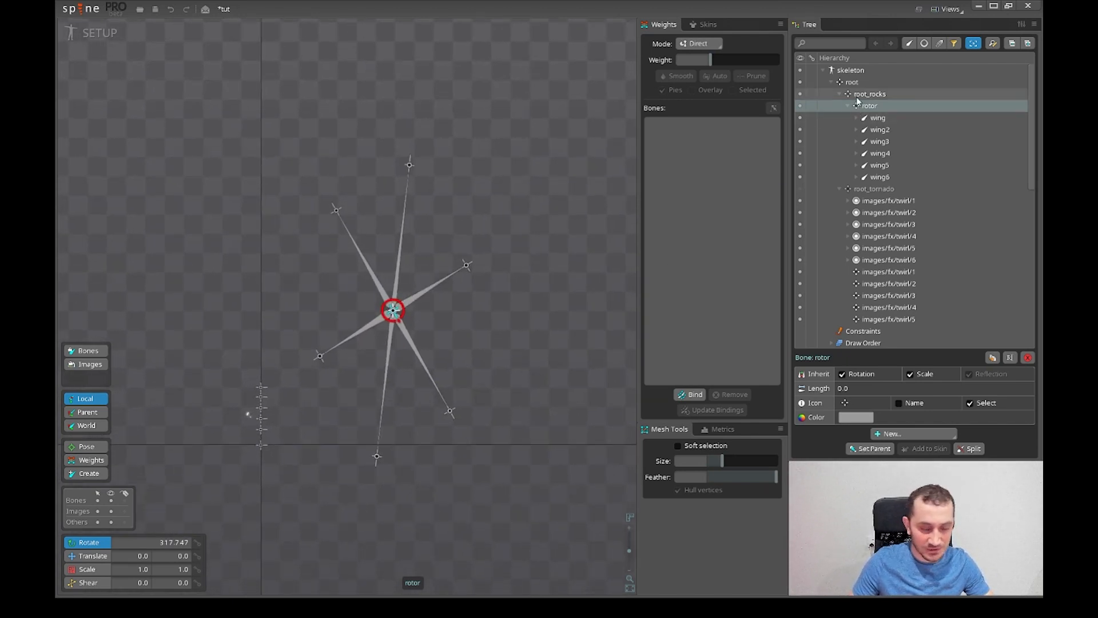
pyautogui.scroll(2, 483, 375)
pyautogui.moveTo(468, 426); pyautogui.dragTo(493, 427)
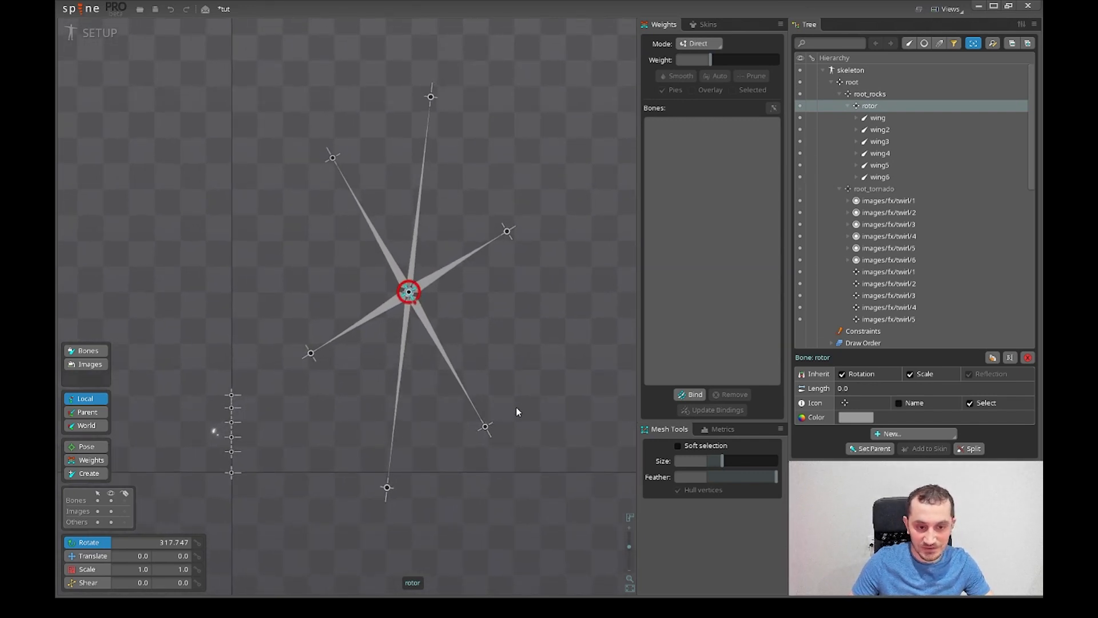
pyautogui.hotkey('ctrl', 'z')
pyautogui.hotkey('ctrl', 'z')
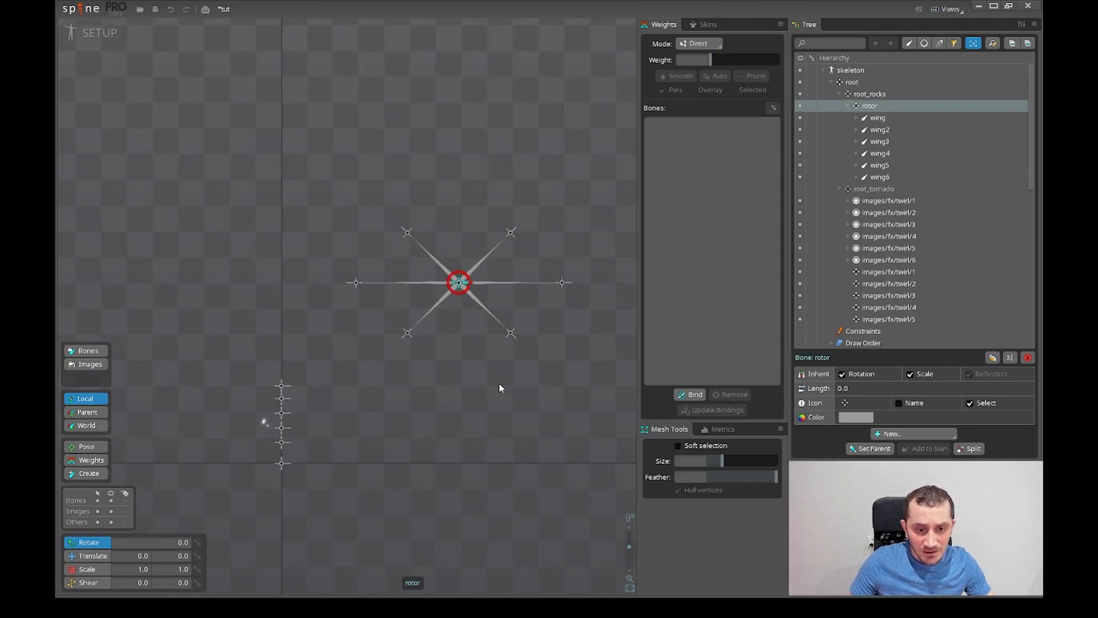
# - Try moving the rotor bone off the center of root_rocks, and undo the move
pyautogui.press('v')
pyautogui.moveTo(554, 388); pyautogui.dragTo(545, 401)
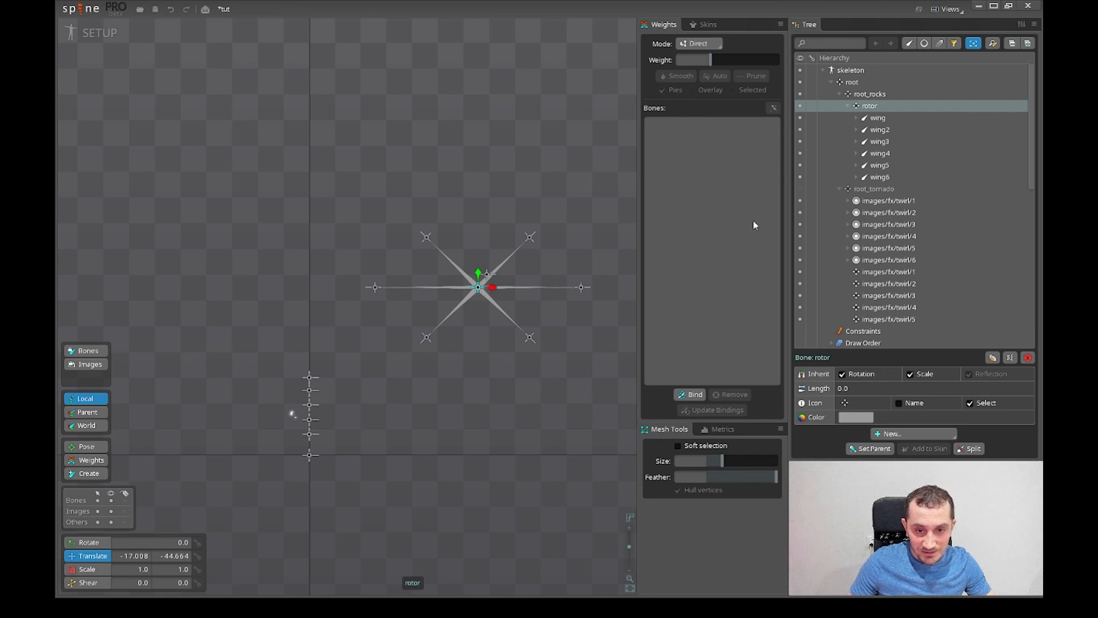
pyautogui.hotkey('ctrl', 'z')
# - Flatten the root_rocks bone further by scaling it vertically to about 0.44
pyautogui.click(869, 95)
pyautogui.moveTo(455, 421); pyautogui.dragTo(403, 437)
pyautogui.press('x')
pyautogui.moveTo(436, 271); pyautogui.dragTo(435, 287)
pyautogui.moveTo(501, 426); pyautogui.dragTo(489, 450)
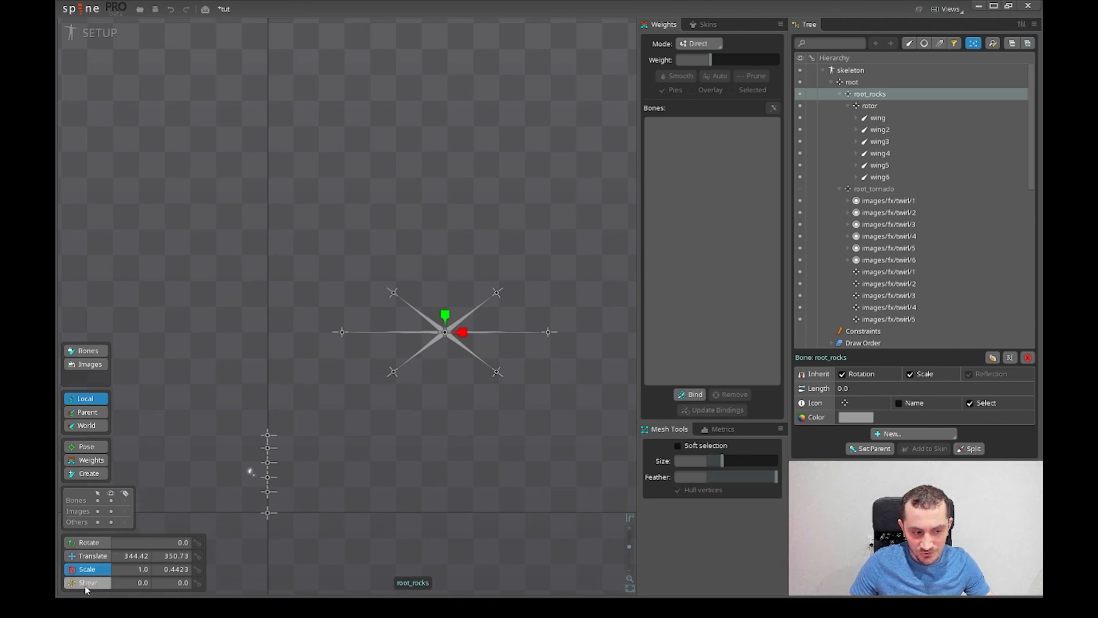
pyautogui.moveTo(468, 487); pyautogui.dragTo(404, 476)
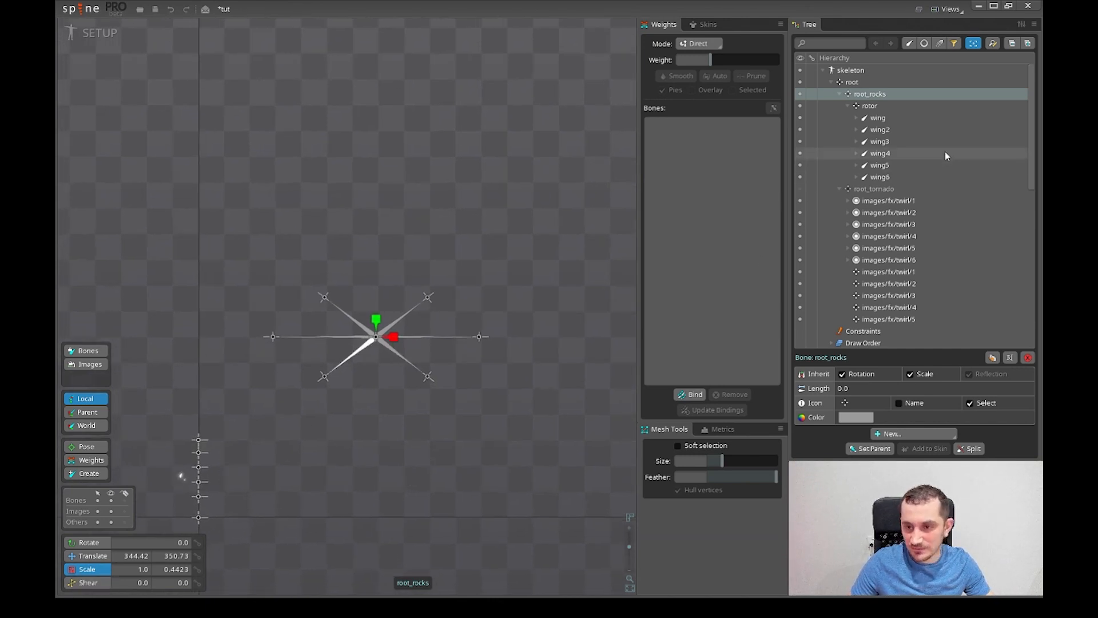
pyautogui.moveTo(489, 447); pyautogui.dragTo(523, 452)
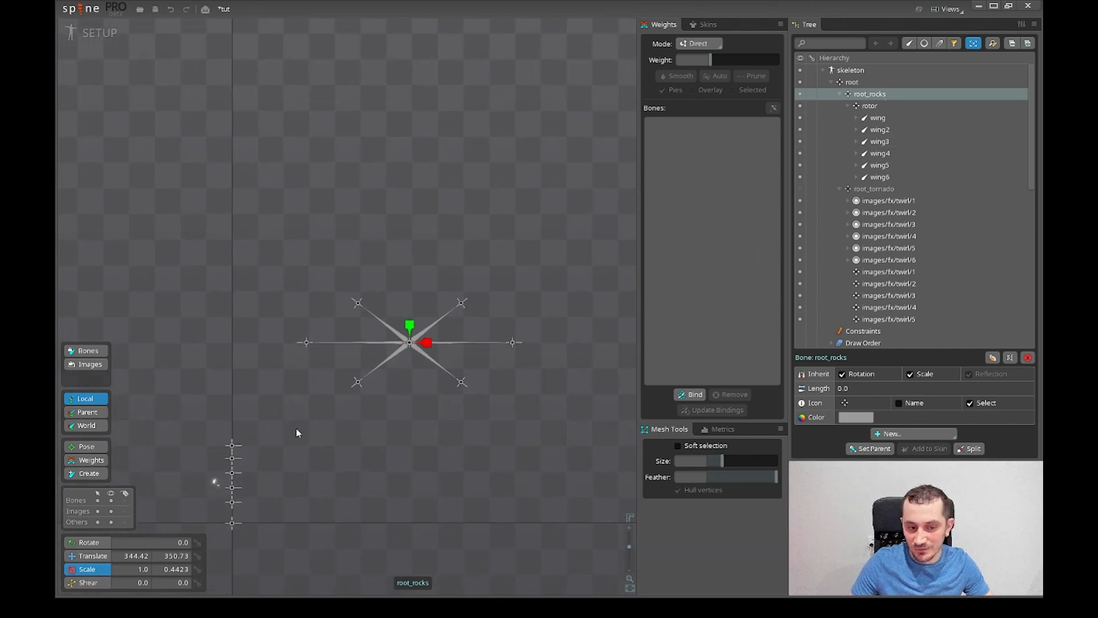
pyautogui.scroll(5, 472, 437)
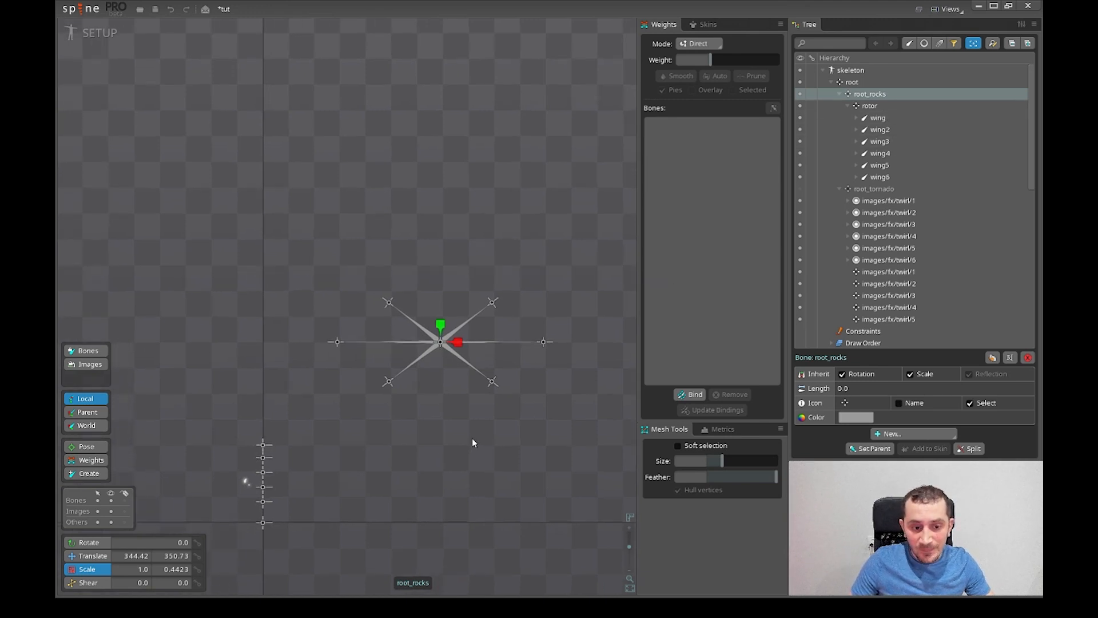
pyautogui.scroll(-4, 541, 420)
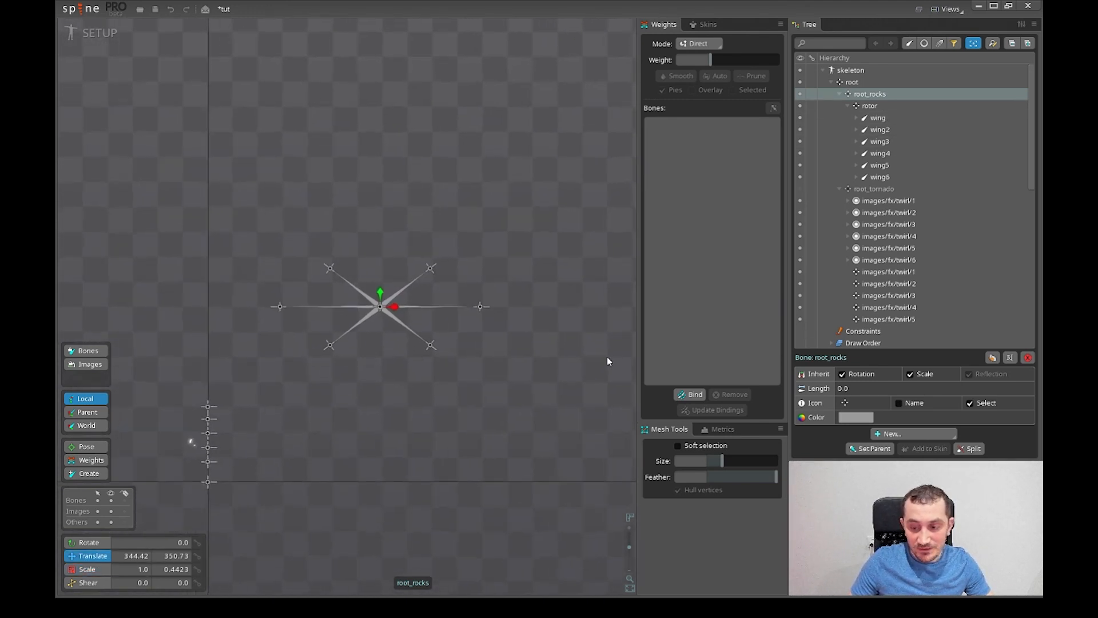
# - Attach image 1 from the rocks folder to the object bone and place it at the bone's origin
pyautogui.scroll(-6, 914, 232)
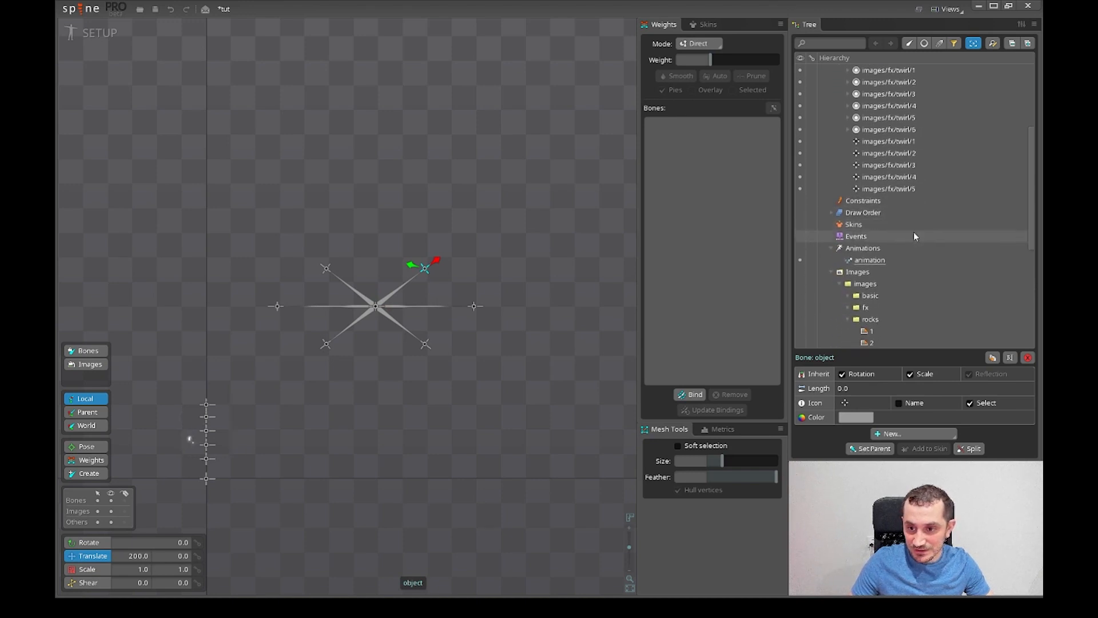
pyautogui.click(397, 338)
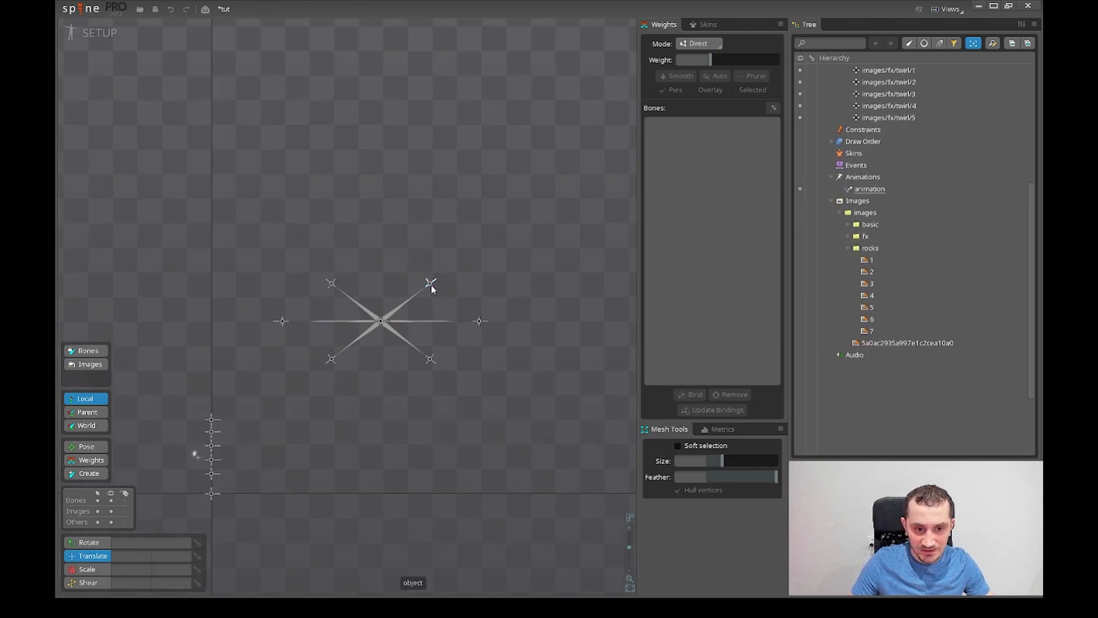
pyautogui.click(432, 285)
pyautogui.scroll(-5, 942, 265)
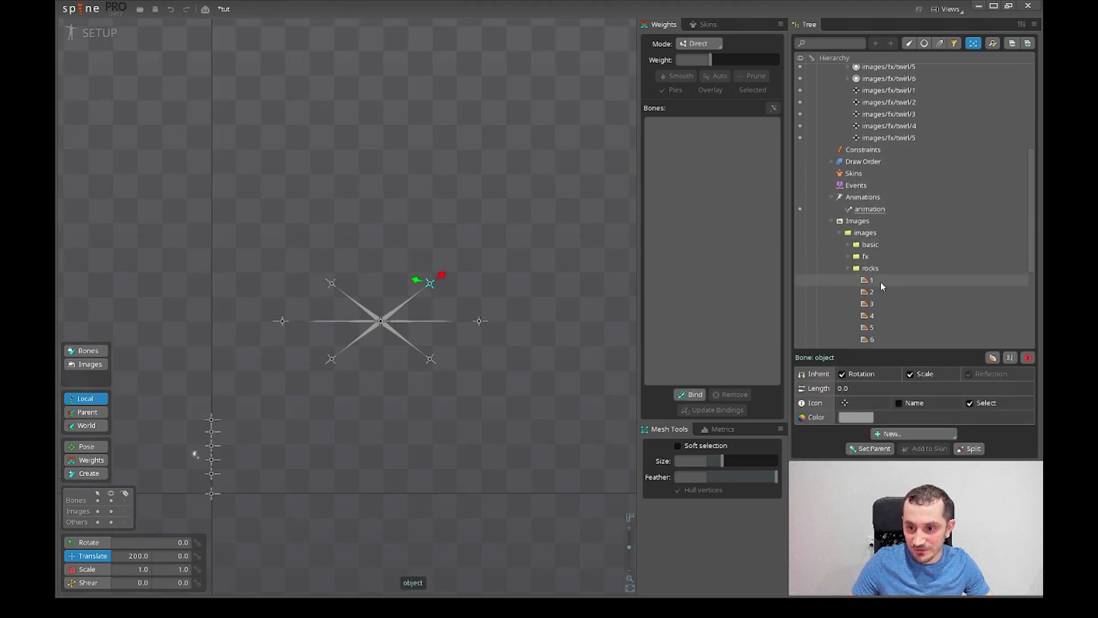
pyautogui.moveTo(881, 285); pyautogui.dragTo(452, 303)
pyautogui.scroll(3, 451, 303)
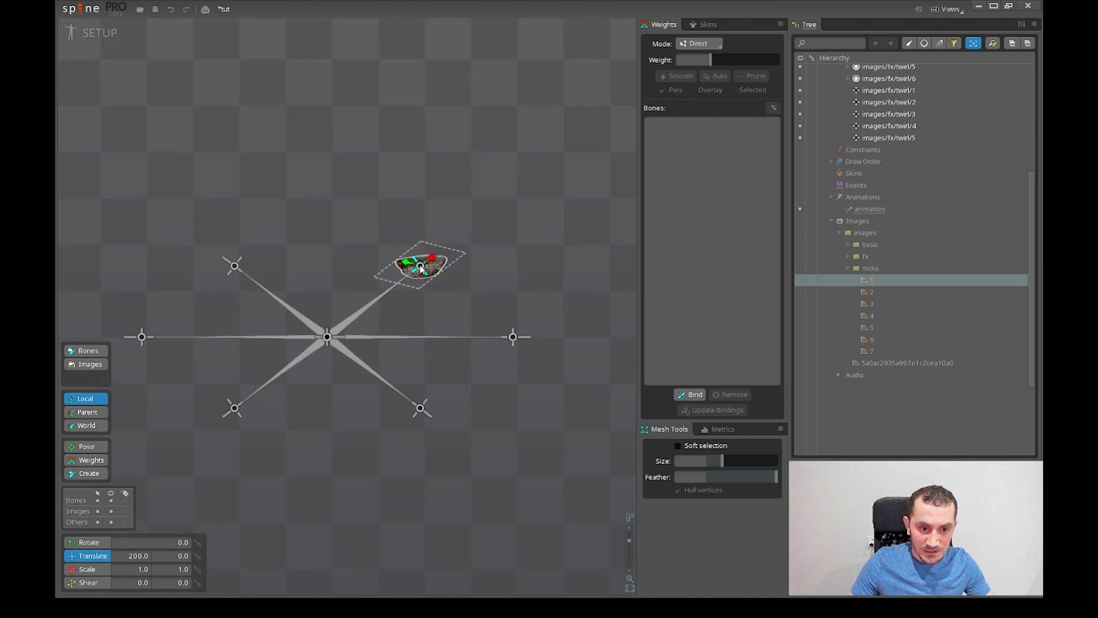
pyautogui.click(422, 269)
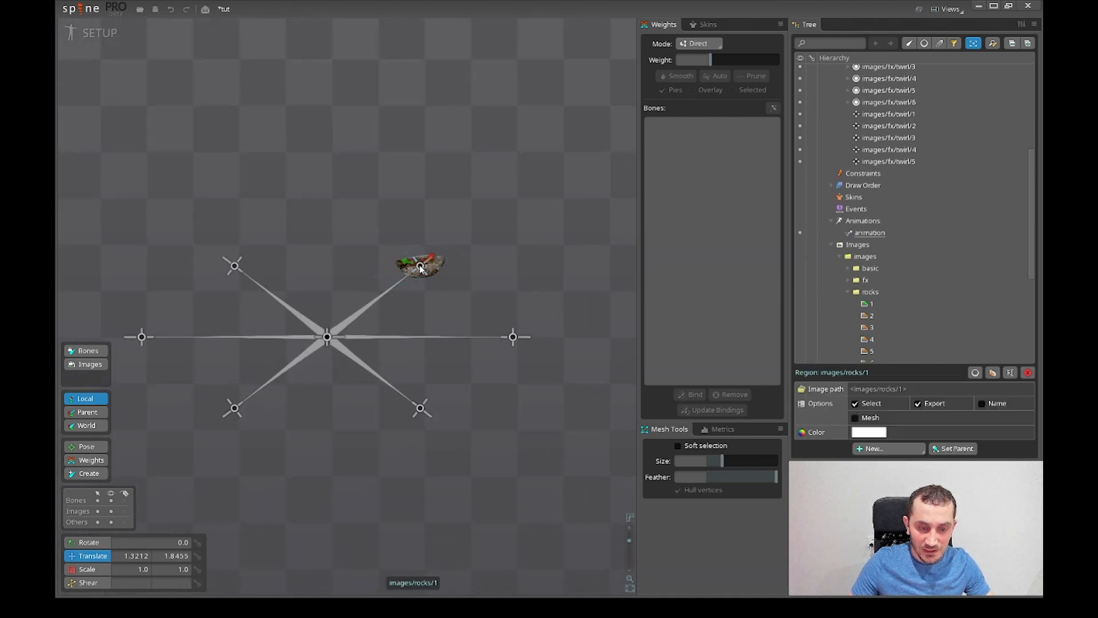
# - Attach rock image 2 to the object6 bone and rock image 3 to the object5 bone, placing each at its bone's origin
pyautogui.click(518, 340)
pyautogui.scroll(-5, 972, 275)
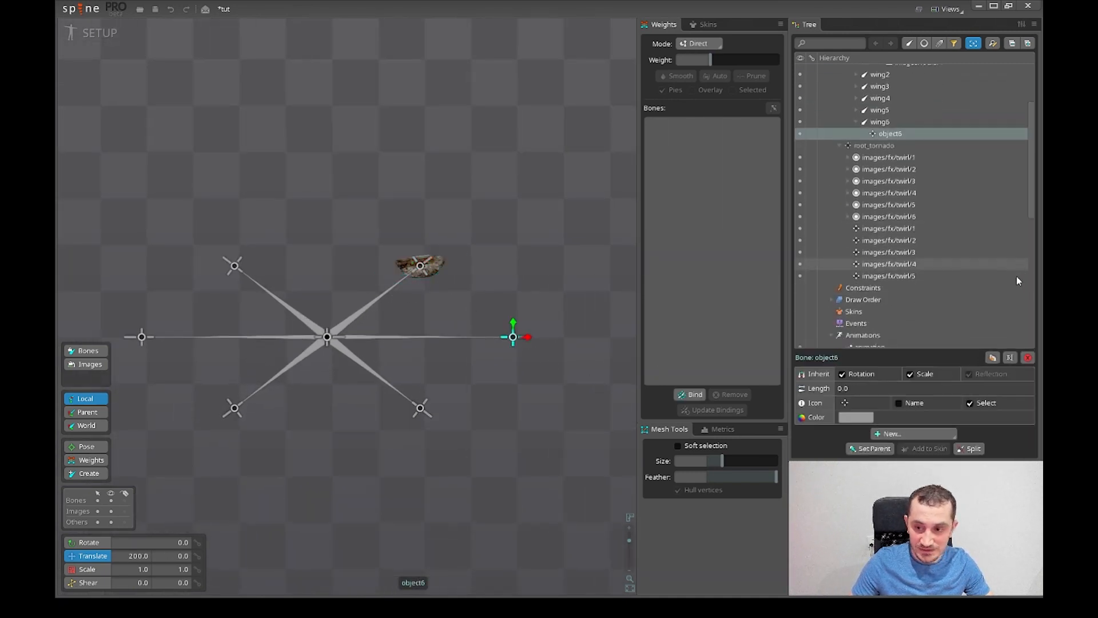
pyautogui.moveTo(893, 272); pyautogui.dragTo(513, 337)
pyautogui.click(421, 408)
pyautogui.scroll(-4, 931, 247)
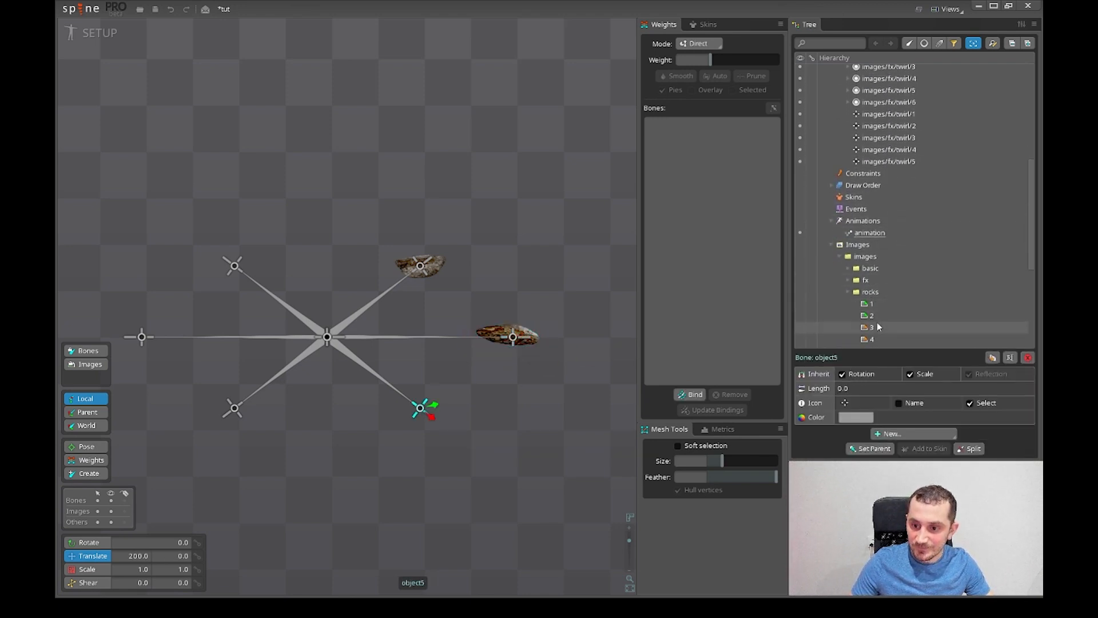
pyautogui.moveTo(872, 327); pyautogui.dragTo(666, 361)
pyautogui.moveTo(416, 413); pyautogui.dragTo(416, 412)
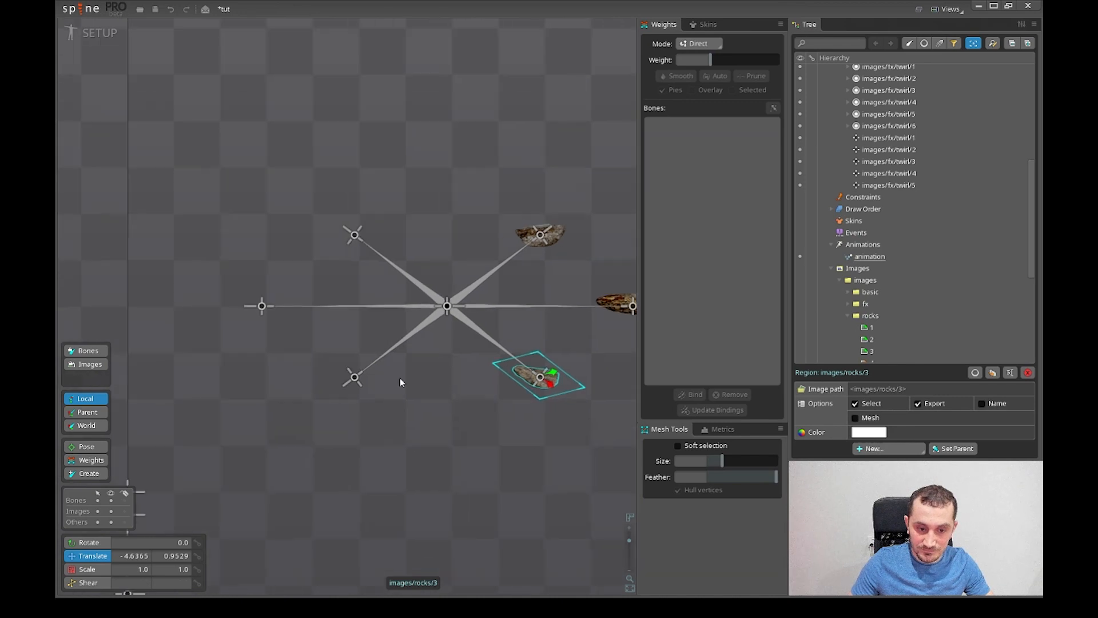
# - Attach rock image 4 to the object4 bone and place it at the bone's origin
pyautogui.click(355, 379)
pyautogui.scroll(-5, 926, 289)
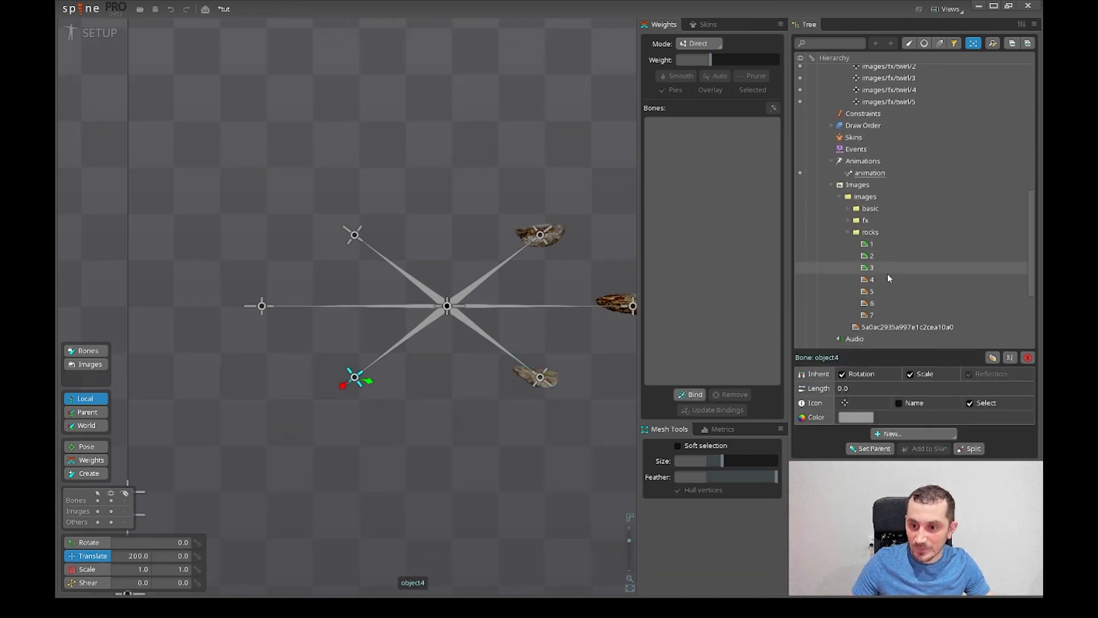
pyautogui.moveTo(887, 278); pyautogui.dragTo(468, 320)
pyautogui.moveTo(359, 387); pyautogui.dragTo(354, 376)
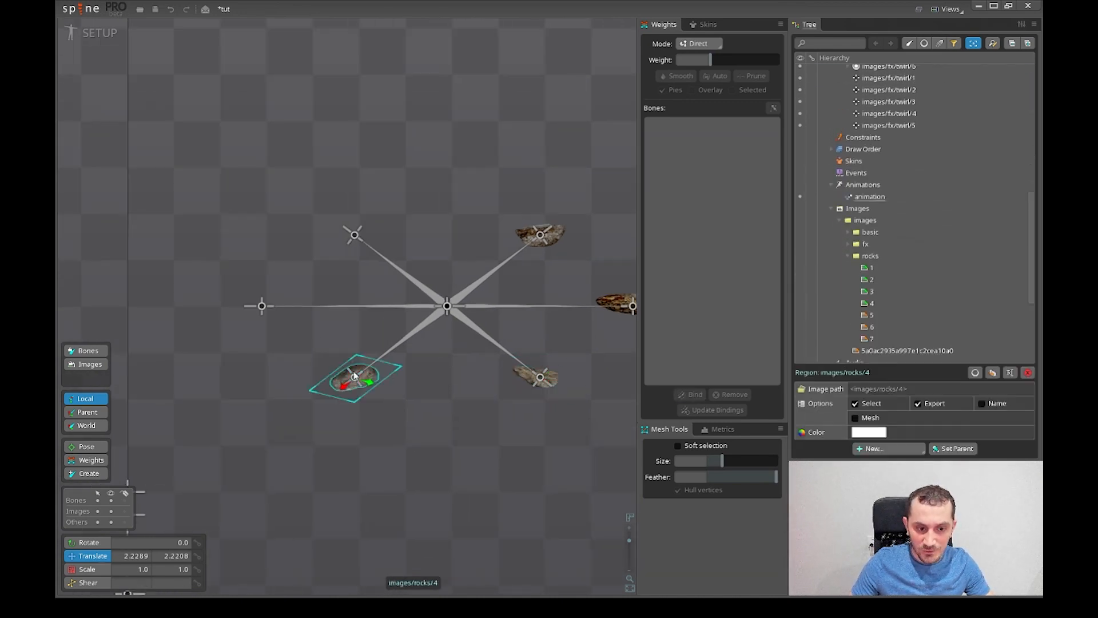
# - Attach rock image 5 to the object3 bone and place it at the bone's origin
pyautogui.click(258, 307)
pyautogui.scroll(-5, 958, 246)
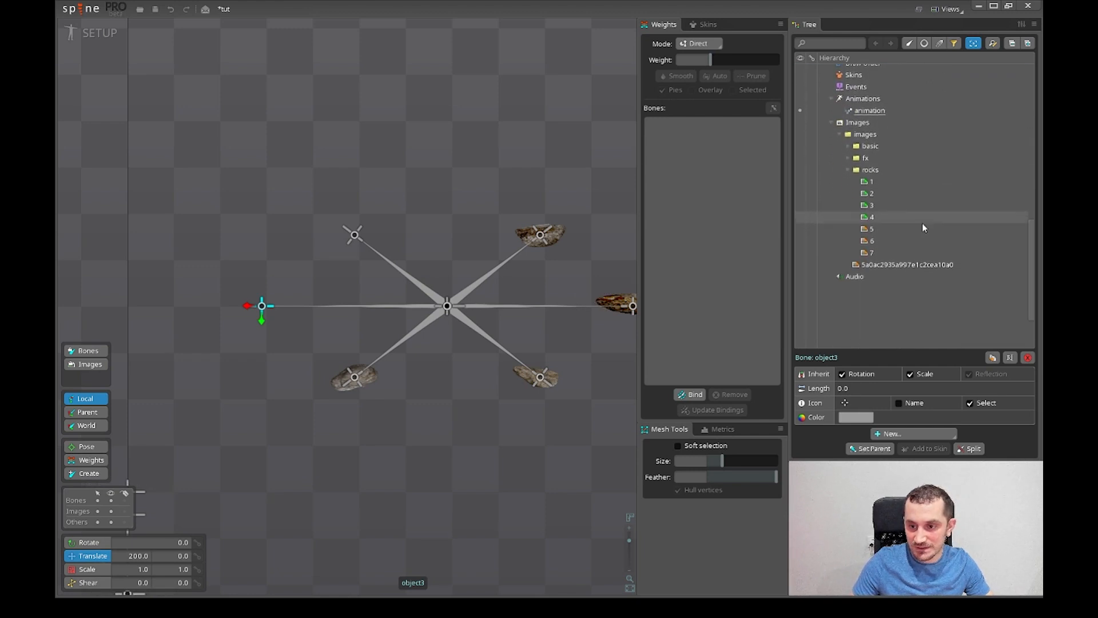
pyautogui.moveTo(922, 226); pyautogui.dragTo(736, 229)
pyautogui.moveTo(269, 306); pyautogui.dragTo(258, 310)
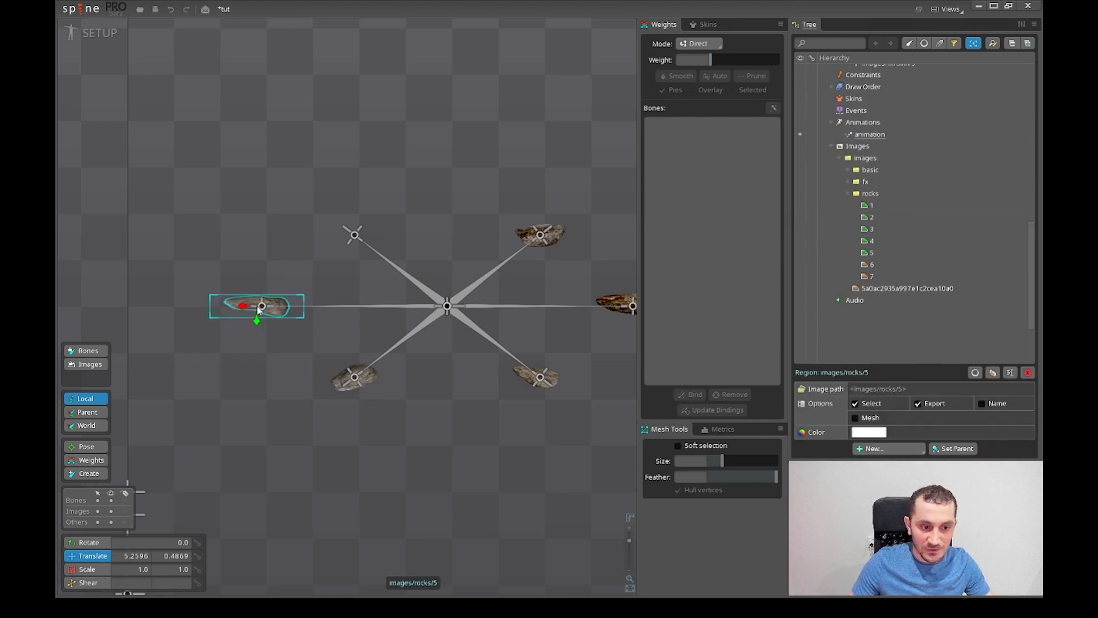
# - Attach rock image 6 to the object2 bone and place it at the bone's origin
pyautogui.click(355, 237)
pyautogui.scroll(-5, 925, 208)
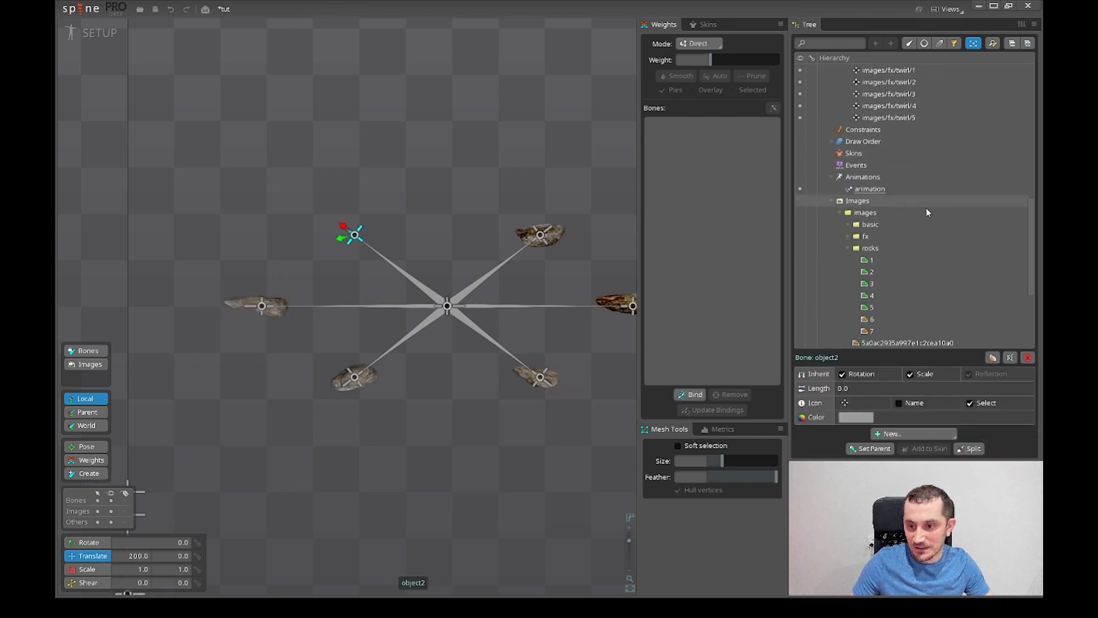
pyautogui.moveTo(896, 290); pyautogui.dragTo(805, 273)
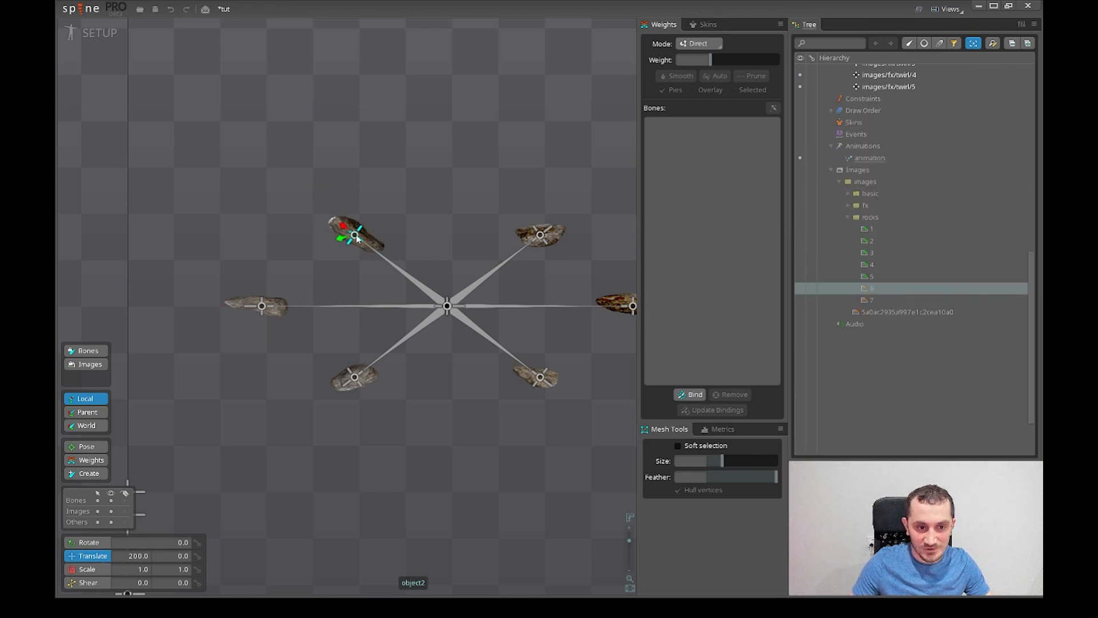
pyautogui.moveTo(356, 238); pyautogui.dragTo(354, 237)
pyautogui.scroll(-3, 544, 270)
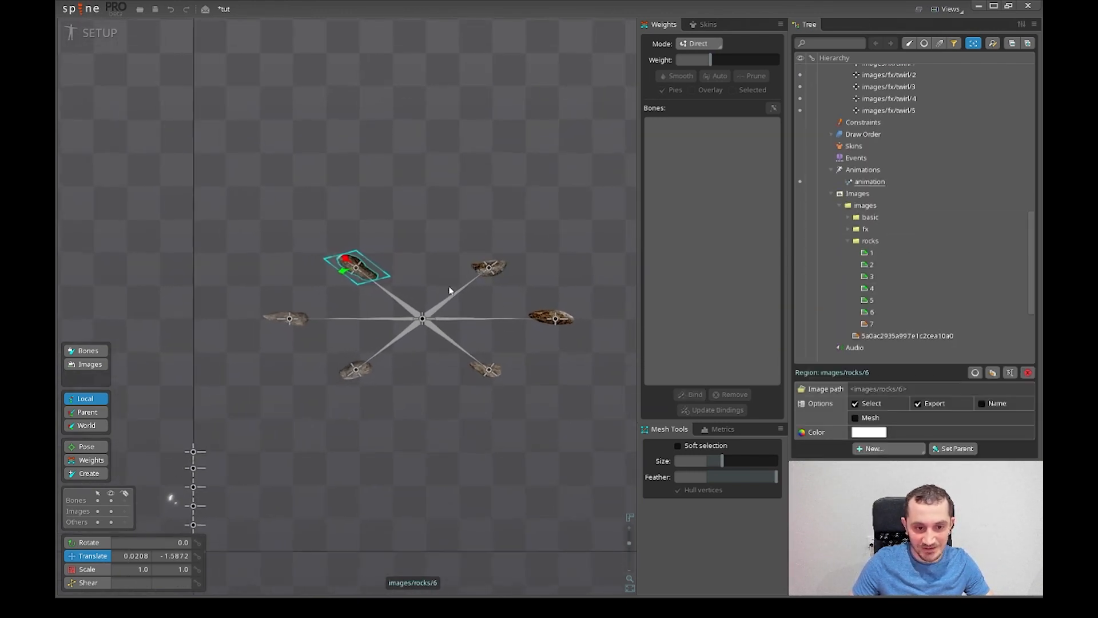
pyautogui.scroll(-2, 498, 294)
pyautogui.click(386, 352)
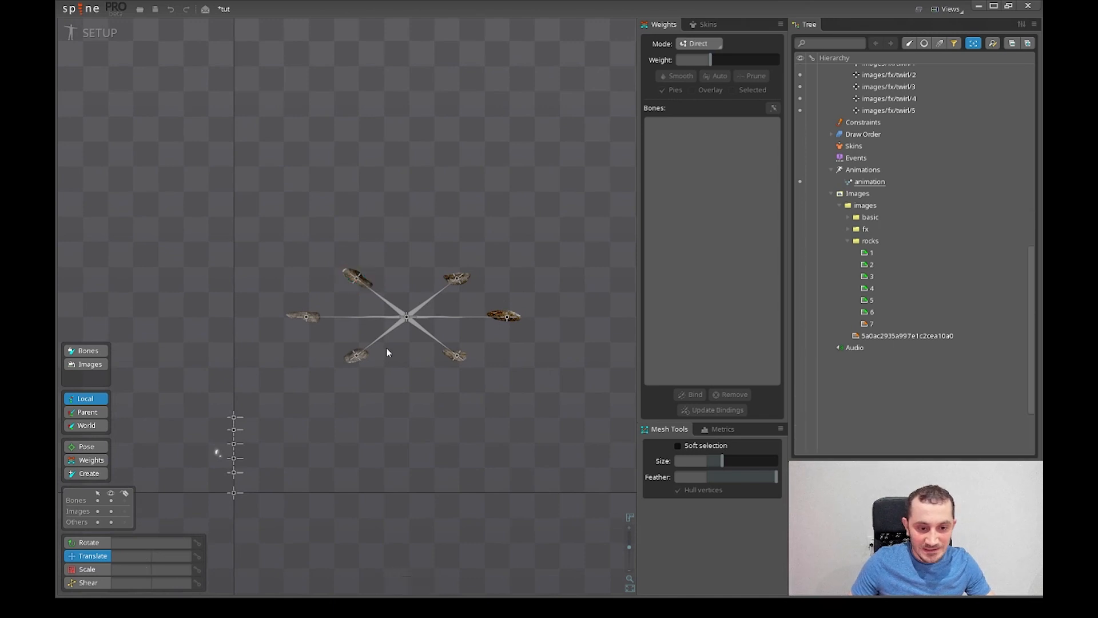
# - Rotate the rotor bone to about 4.4 degrees to test how the flattened rocks orbit
pyautogui.click(407, 318)
pyautogui.scroll(2, 478, 414)
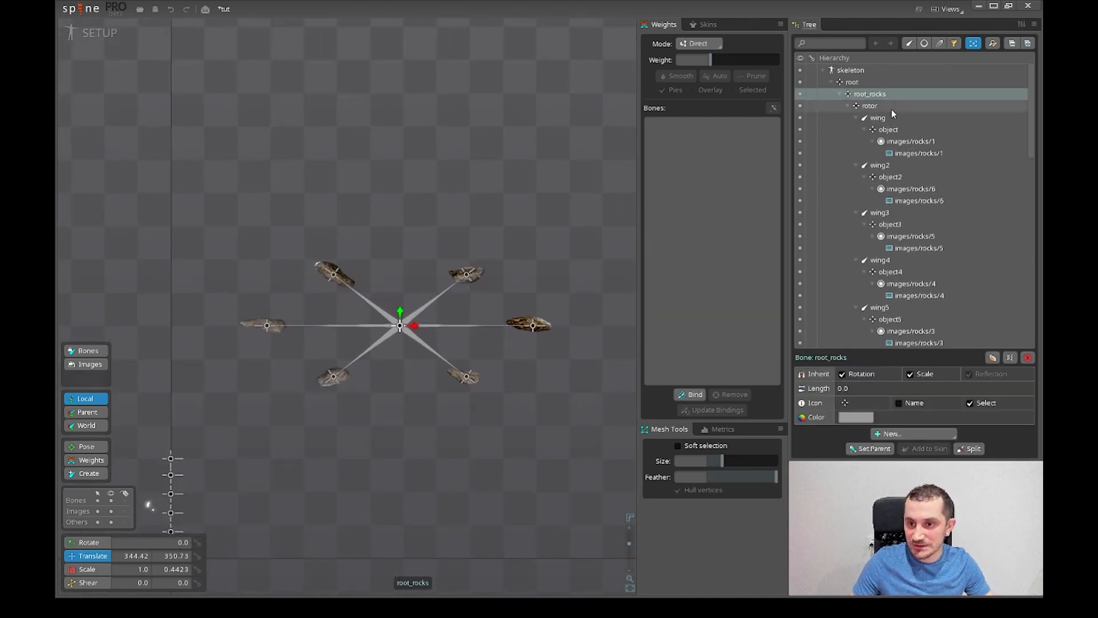
pyautogui.click(938, 106)
pyautogui.press('c')
pyautogui.moveTo(479, 516); pyautogui.dragTo(437, 407)
pyautogui.scroll(2, 490, 292)
pyautogui.scroll(2, 490, 292)
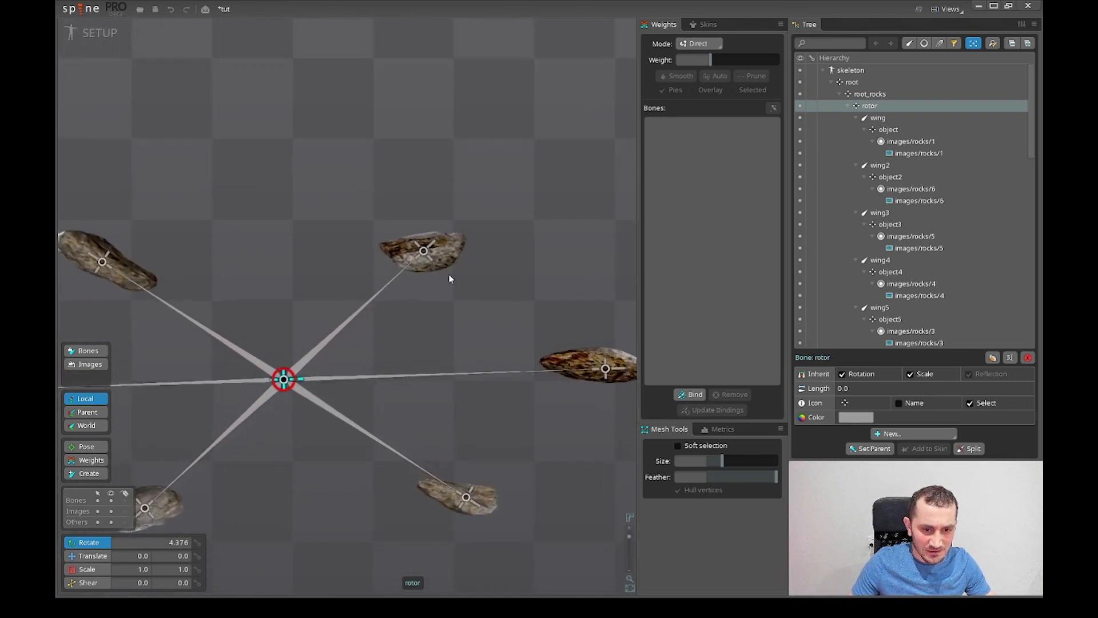
# - Try rotating the rotor bone to about 350.4 degrees and undo that rotation
pyautogui.moveTo(448, 251); pyautogui.dragTo(417, 393)
pyautogui.scroll(-2, 433, 445)
pyautogui.scroll(-2, 433, 446)
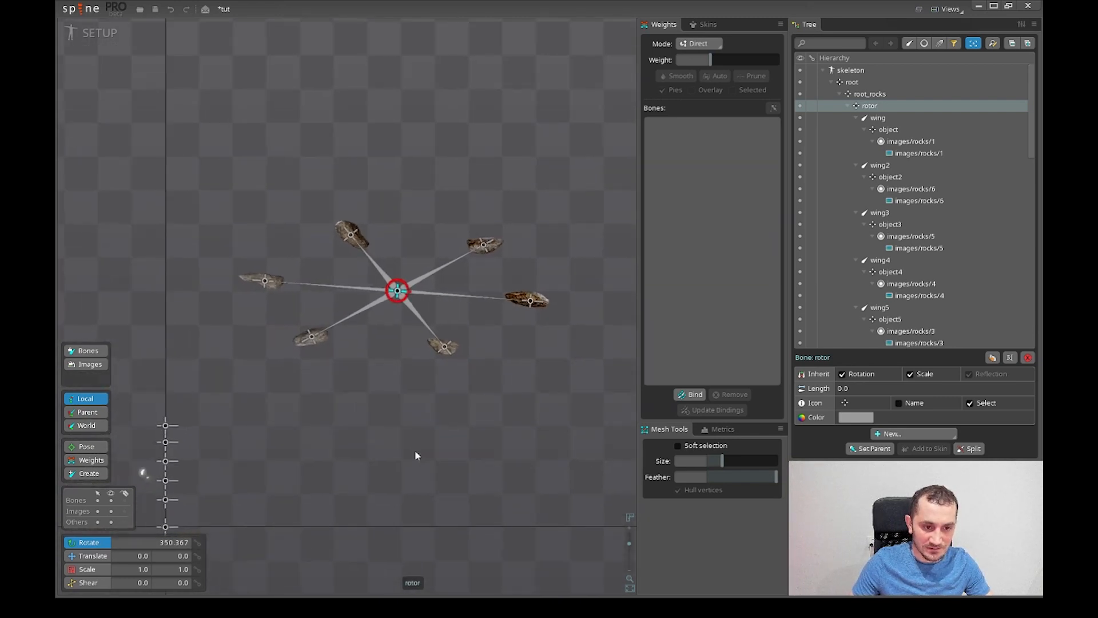
pyautogui.hotkey('ctrl', 'z')
pyautogui.moveTo(439, 424); pyautogui.dragTo(451, 445)
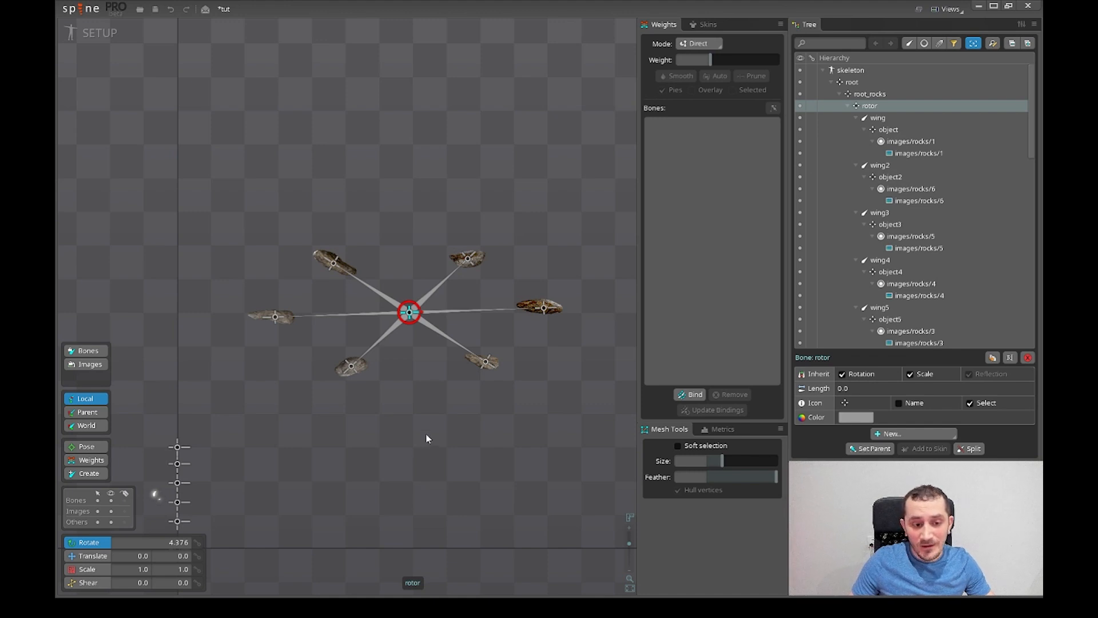
# - Select all six rock-holding bones, object through object6, and turn off their Scale inheritance
pyautogui.click(469, 259)
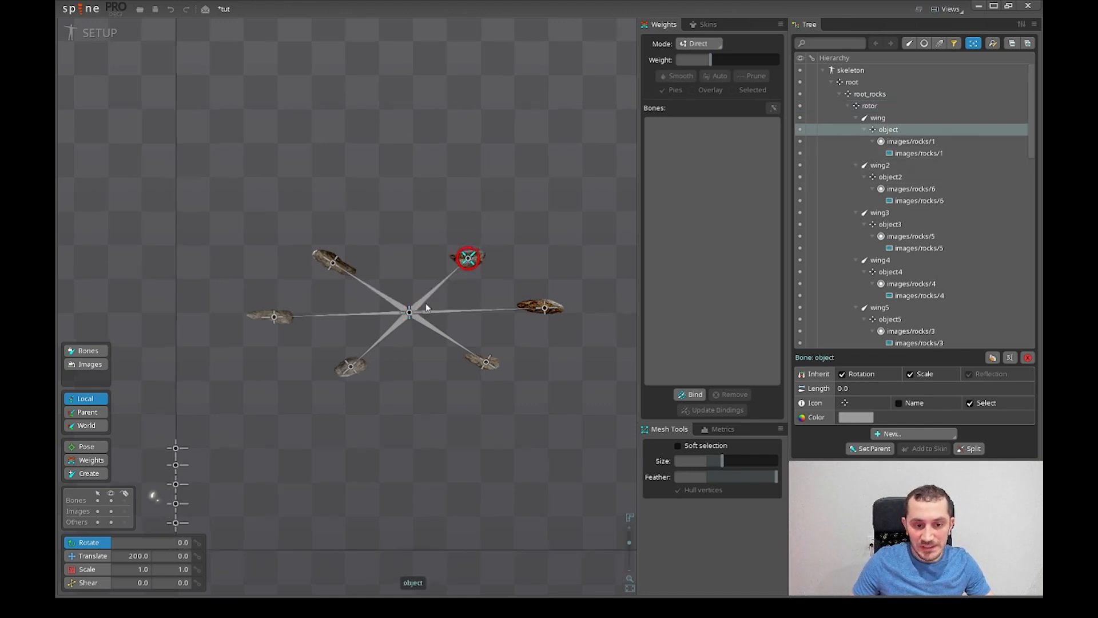
pyautogui.scroll(2, 452, 269)
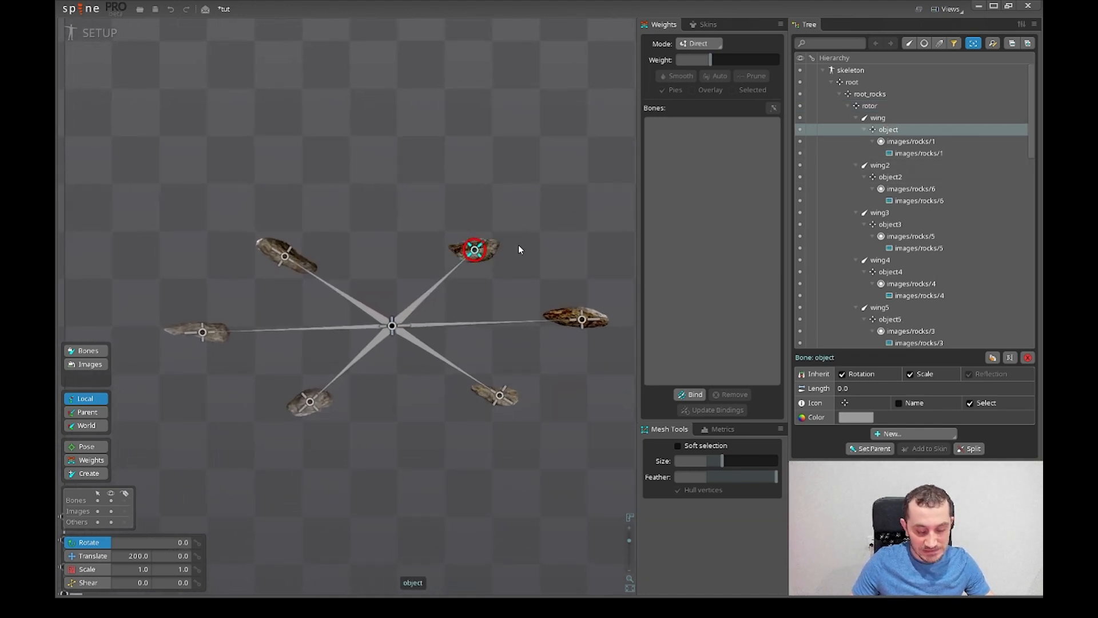
pyautogui.scroll(-2, 519, 249)
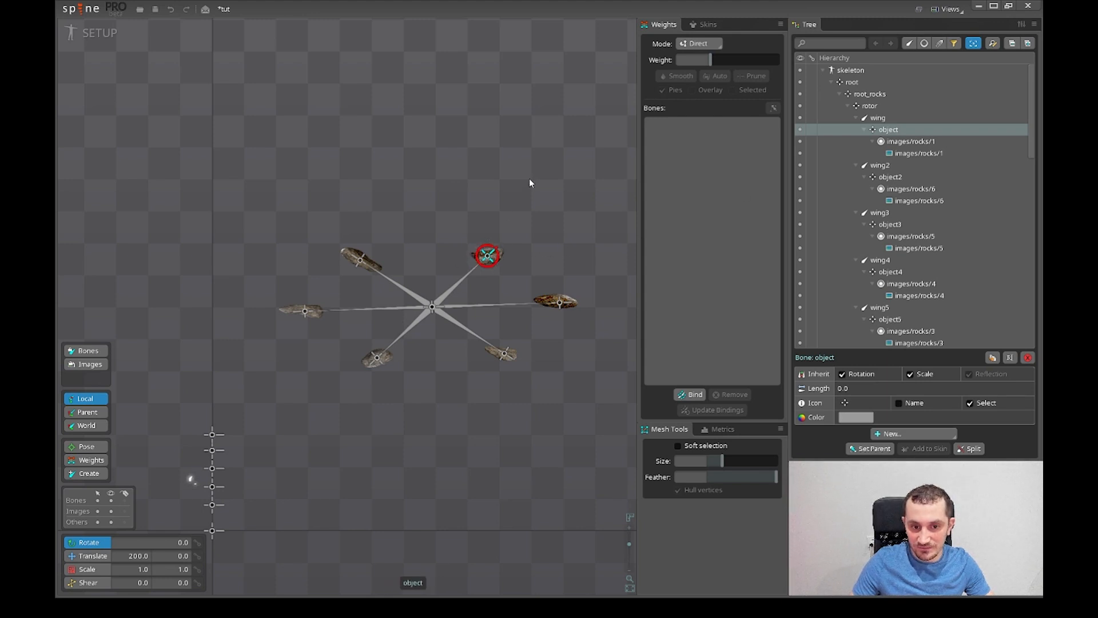
pyautogui.moveTo(499, 263); pyautogui.dragTo(452, 295)
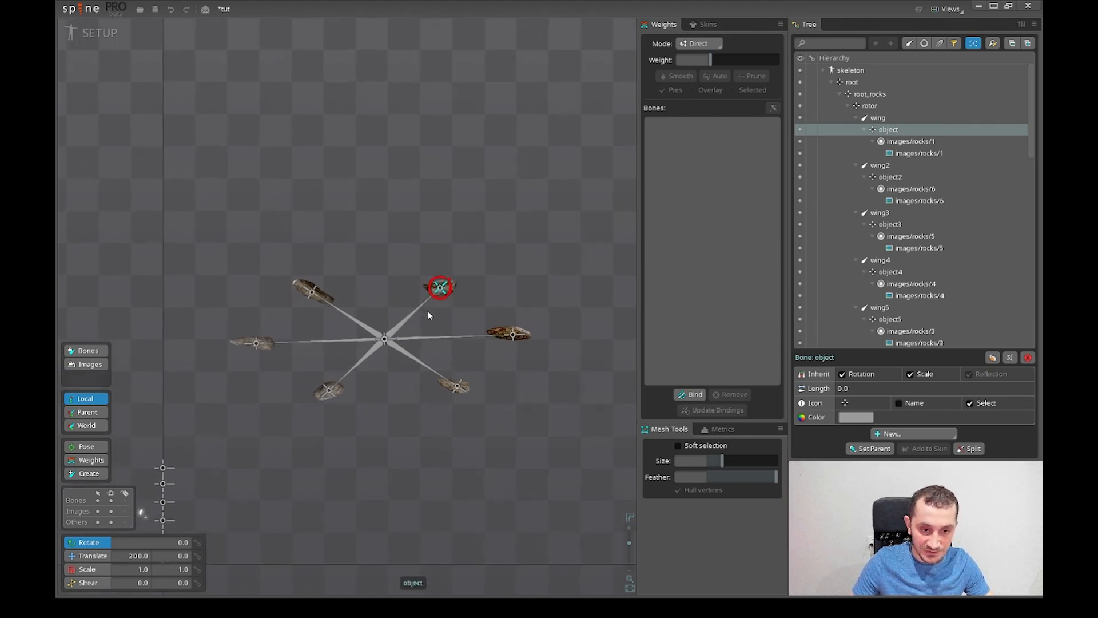
pyautogui.scroll(3, 441, 284)
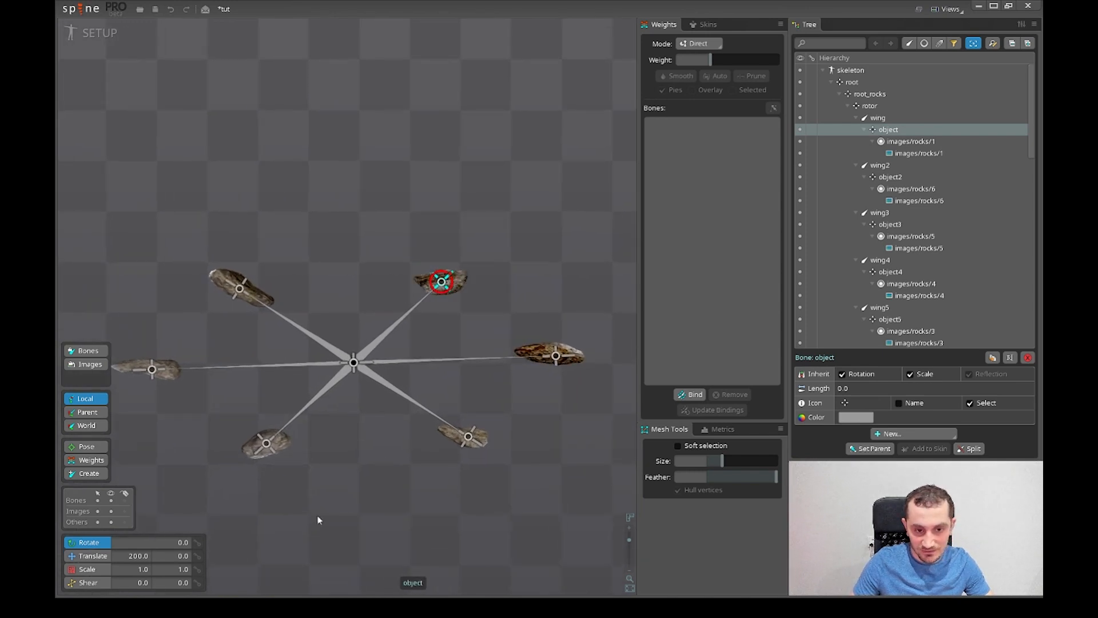
pyautogui.scroll(-3, 409, 355)
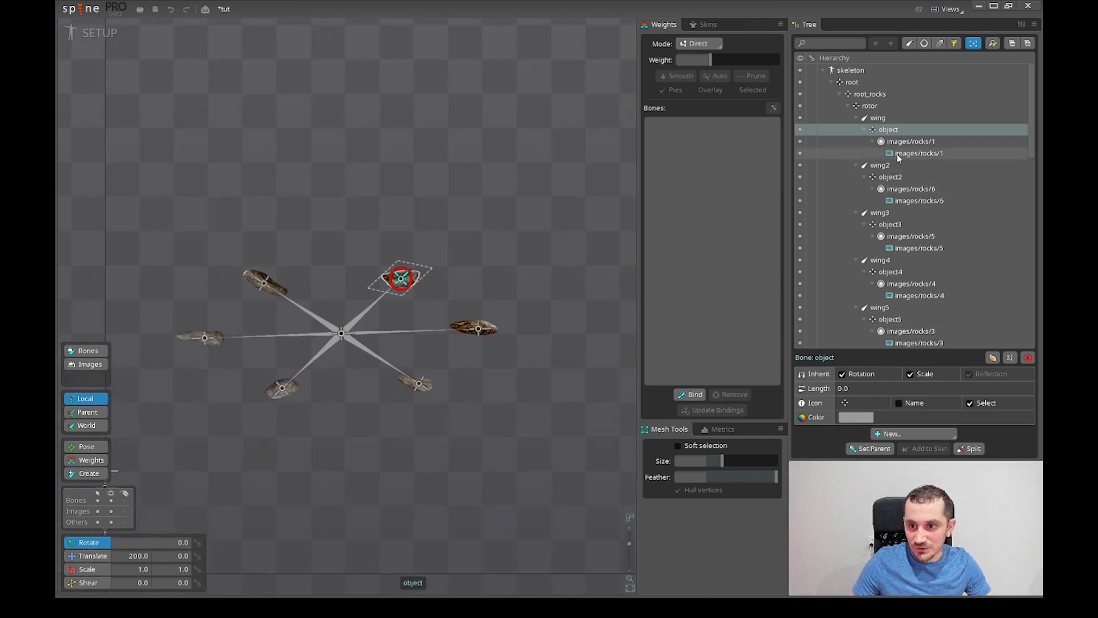
pyautogui.keyDown('ctrl'); pyautogui.click(893, 176); pyautogui.keyUp('ctrl')
pyautogui.keyDown('ctrl'); pyautogui.click(893, 224); pyautogui.keyUp('ctrl')
pyautogui.keyDown('ctrl'); pyautogui.click(892, 272); pyautogui.keyUp('ctrl')
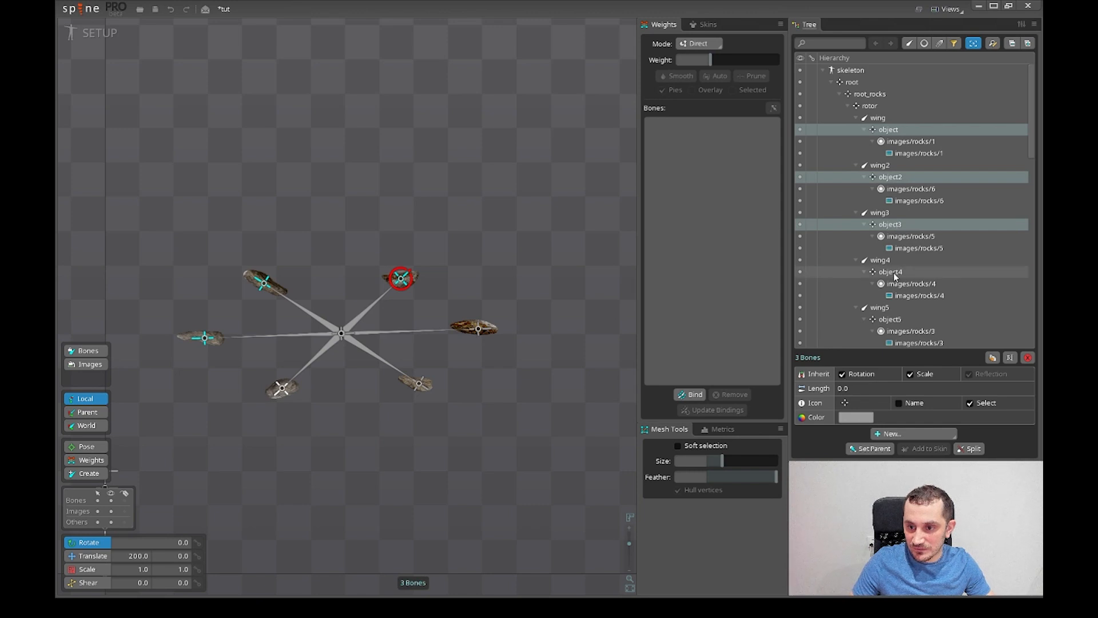
pyautogui.scroll(-2, 929, 243)
pyautogui.keyDown('ctrl'); pyautogui.click(892, 247); pyautogui.keyUp('ctrl')
pyautogui.keyDown('ctrl'); pyautogui.click(891, 295); pyautogui.keyUp('ctrl')
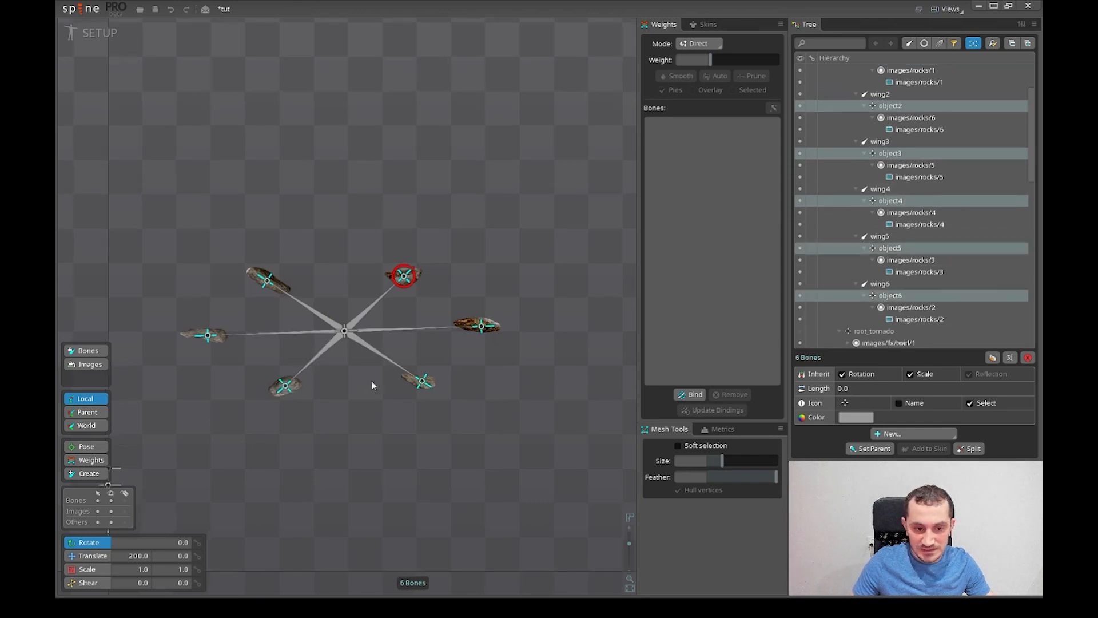
pyautogui.moveTo(373, 386); pyautogui.dragTo(407, 409)
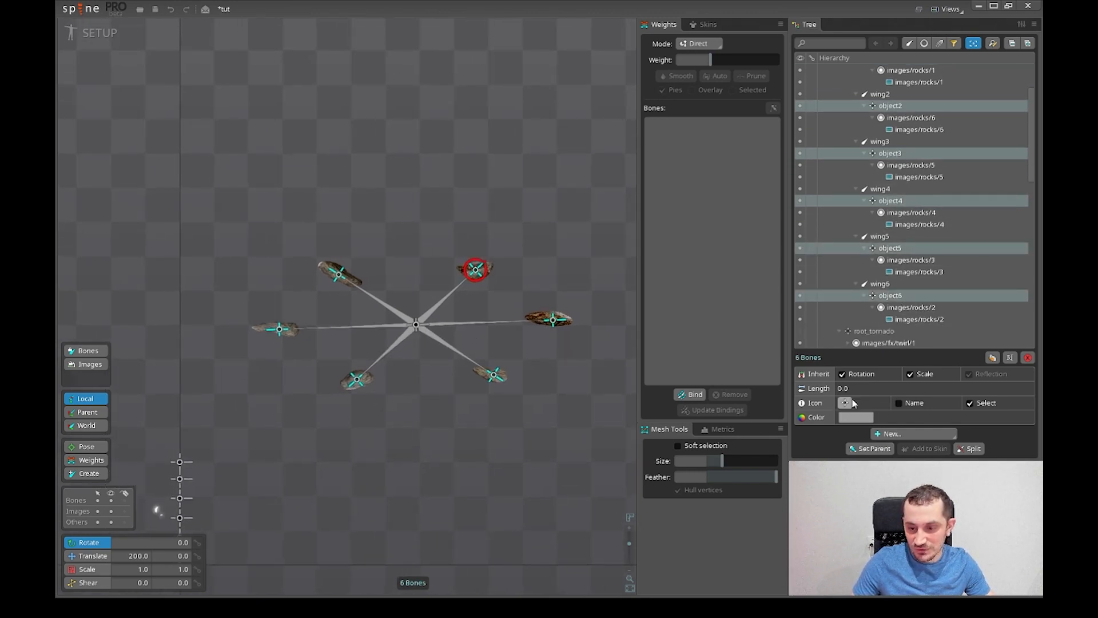
pyautogui.moveTo(404, 464); pyautogui.dragTo(407, 494)
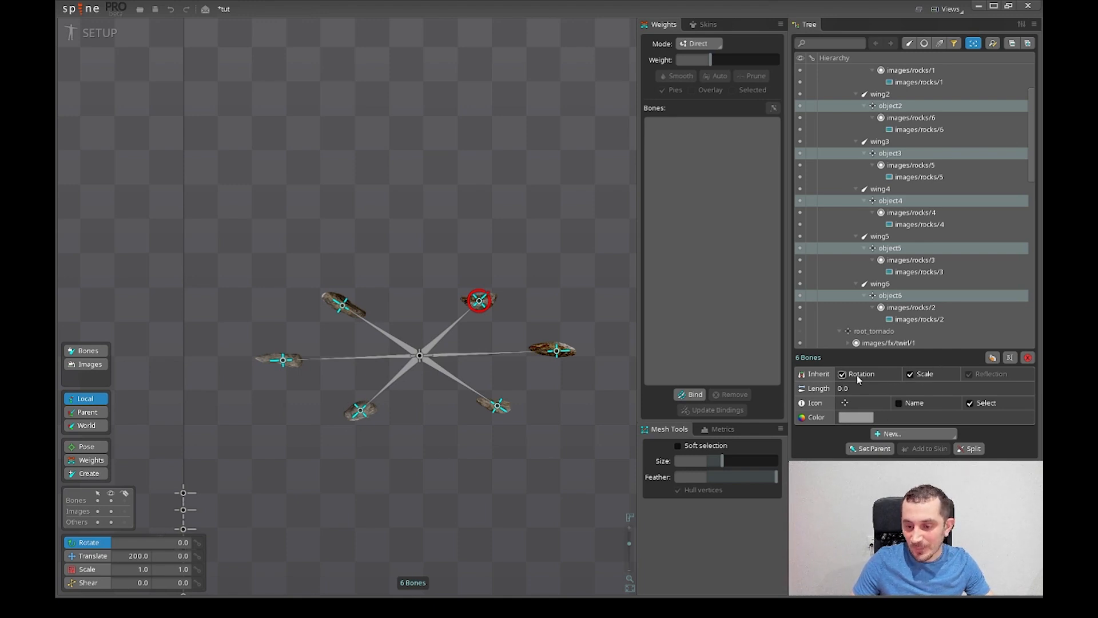
pyautogui.moveTo(507, 452); pyautogui.dragTo(478, 422)
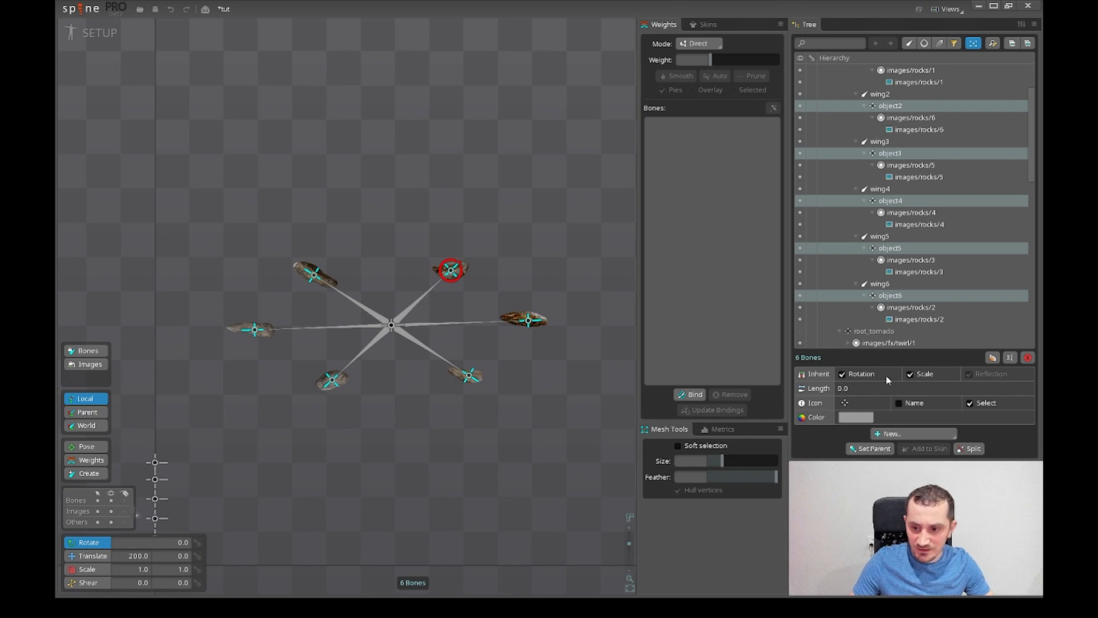
pyautogui.click(926, 377)
pyautogui.scroll(3, 459, 425)
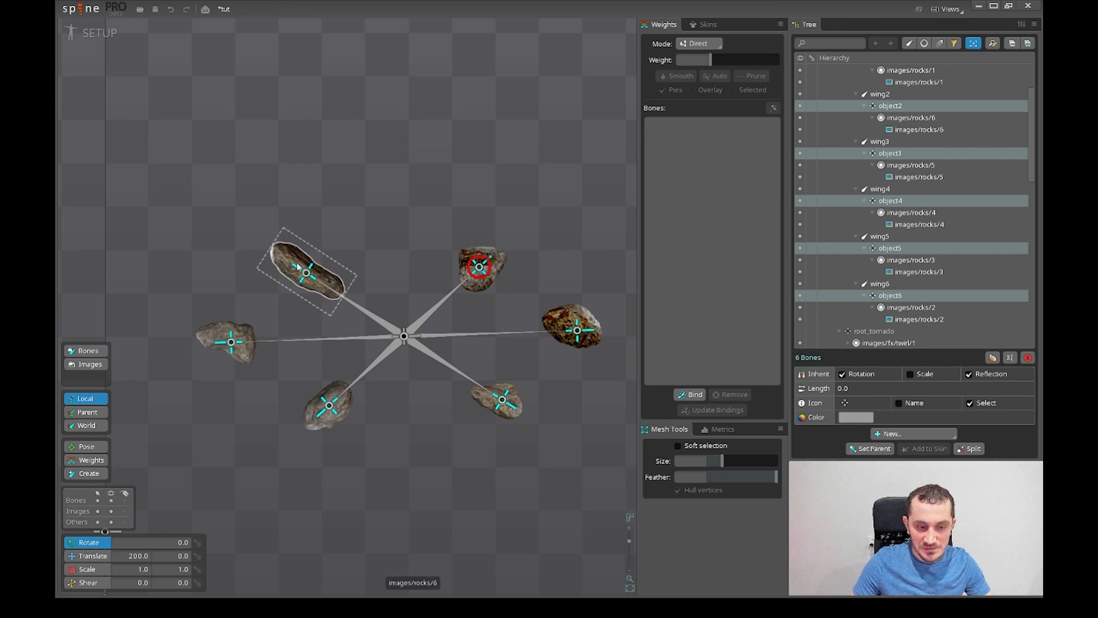
pyautogui.scroll(-2, 455, 448)
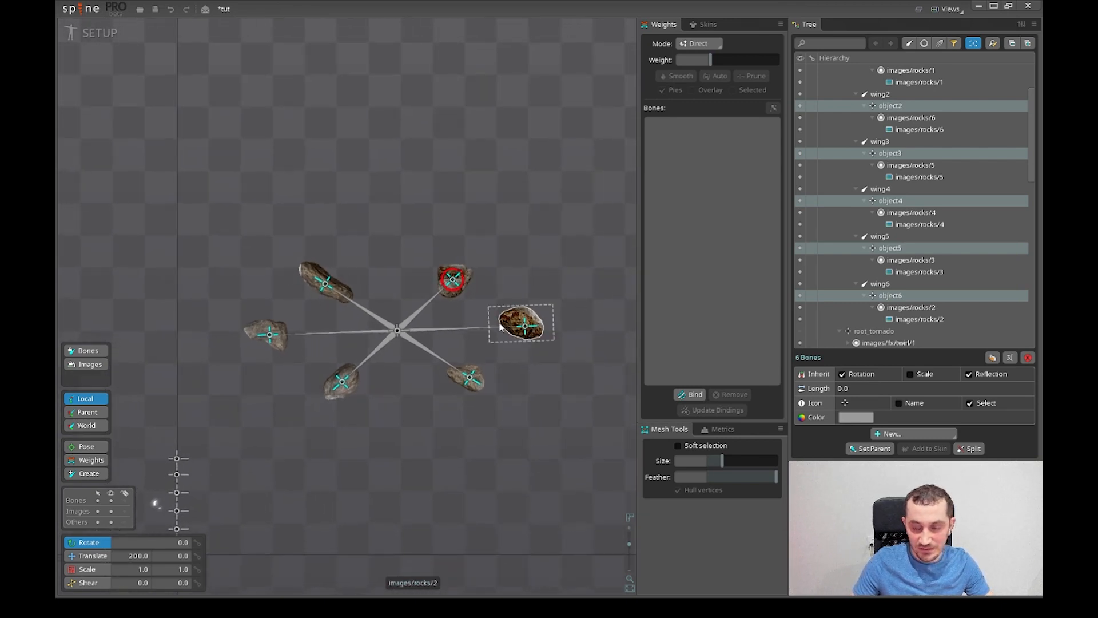
pyautogui.scroll(-1, 514, 373)
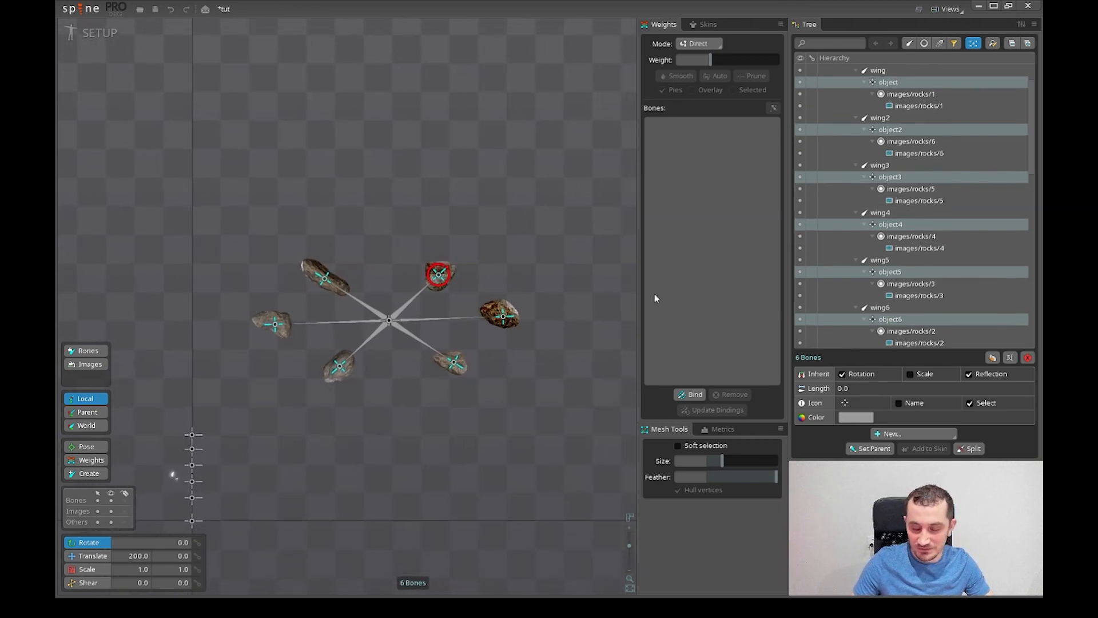
# - Turn off Rotation inheritance for the six object bones and set their rotation to 0
pyautogui.scroll(2, 866, 117)
pyautogui.moveTo(350, 441); pyautogui.dragTo(394, 437)
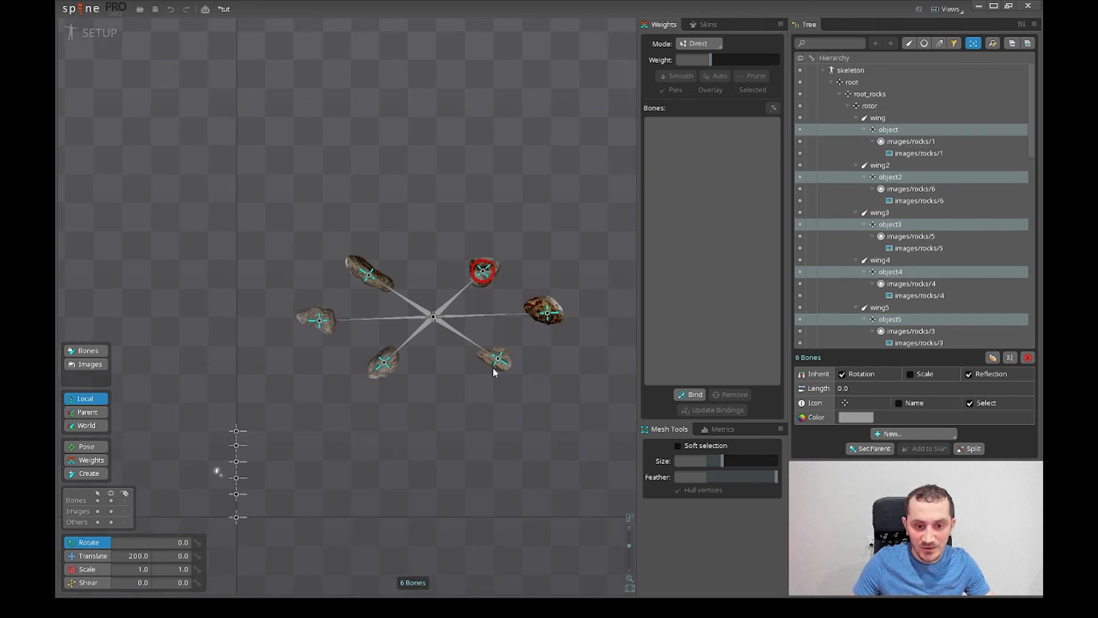
pyautogui.scroll(3, 452, 411)
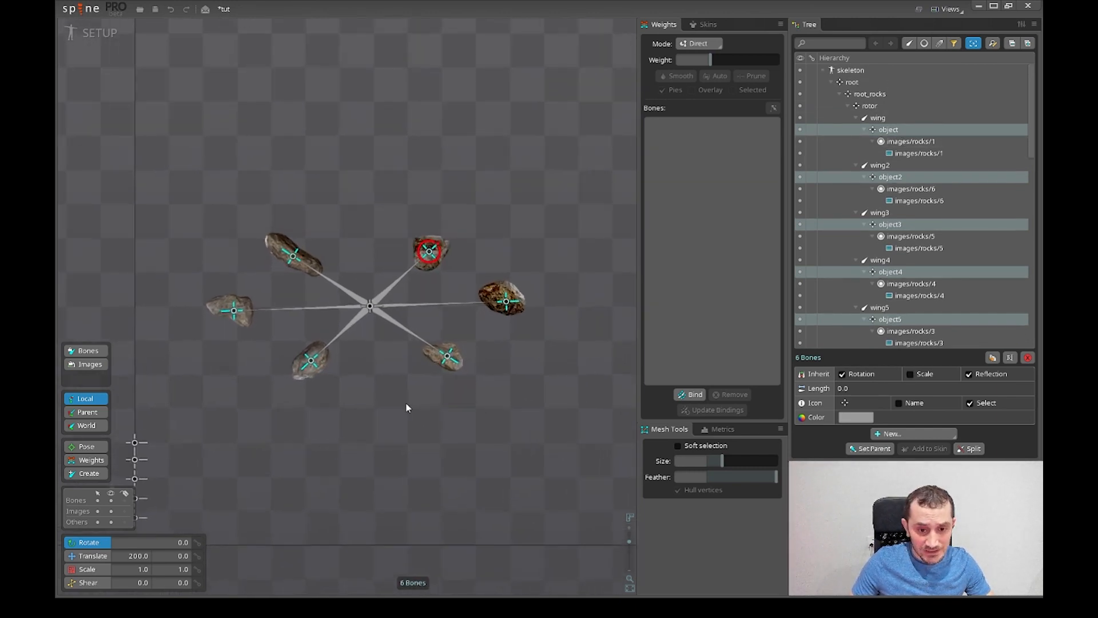
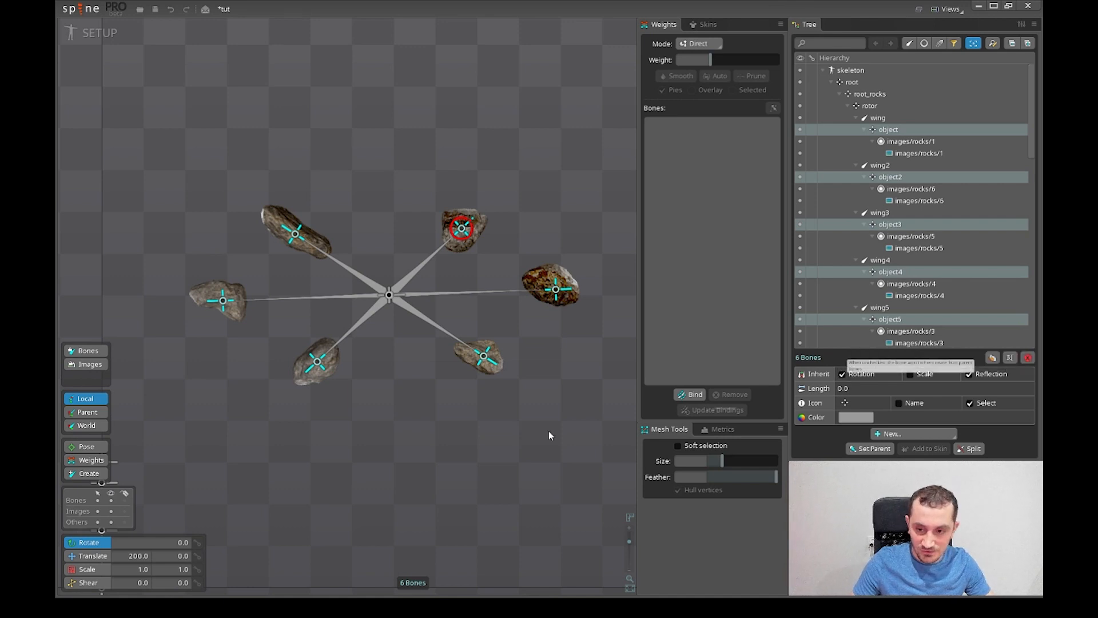
pyautogui.scroll(-2, 425, 518)
pyautogui.scroll(1, 426, 517)
pyautogui.click(860, 374)
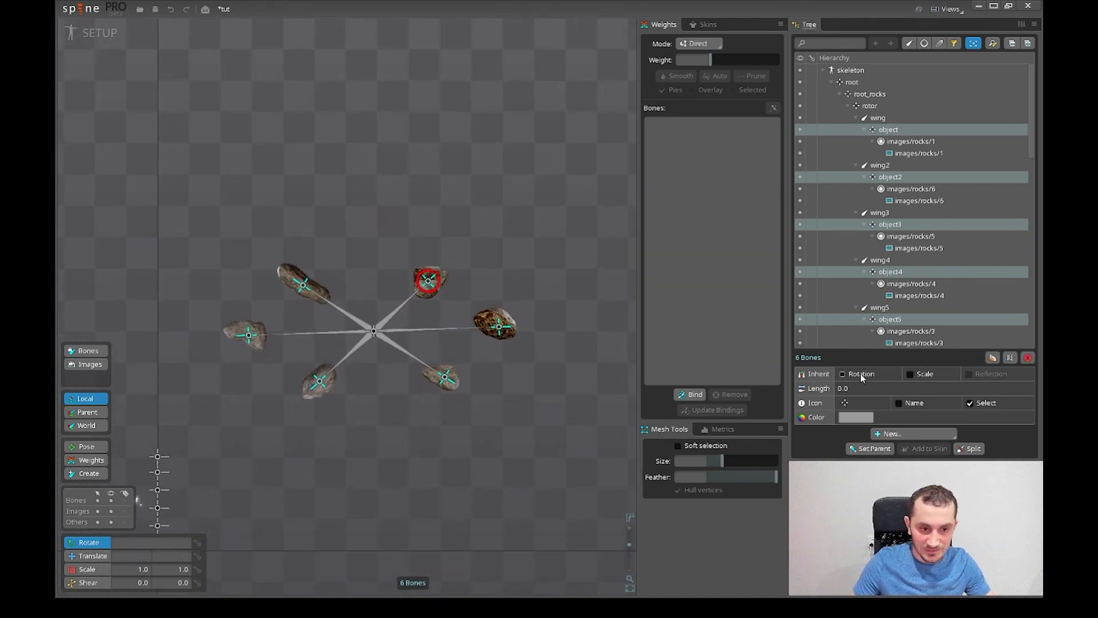
pyautogui.moveTo(329, 421); pyautogui.dragTo(369, 428)
pyautogui.press('v')
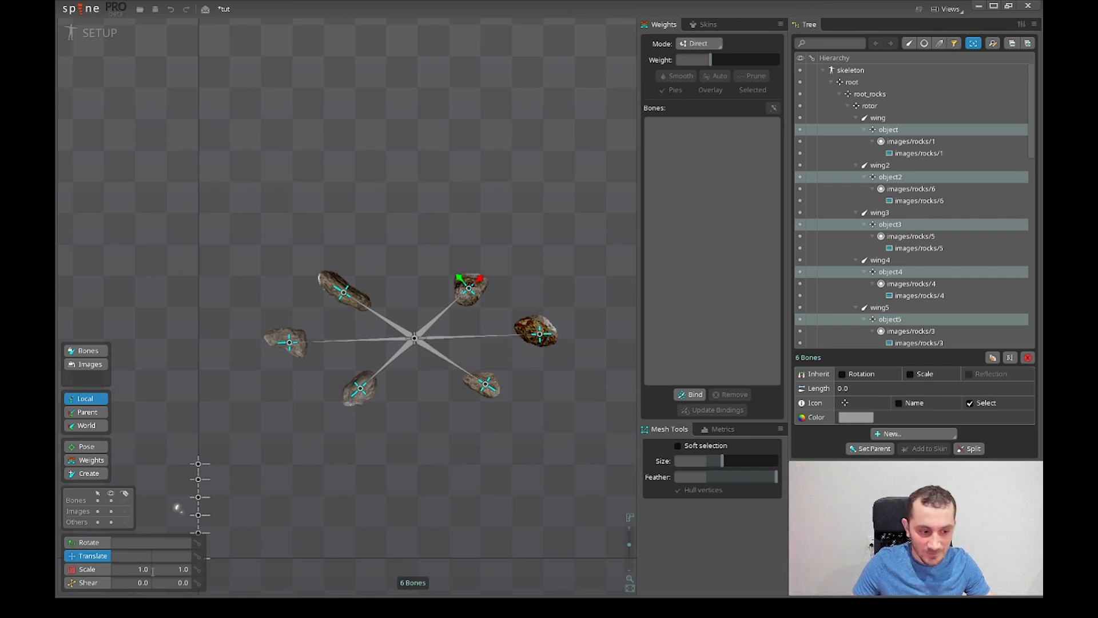
pyautogui.write('0')
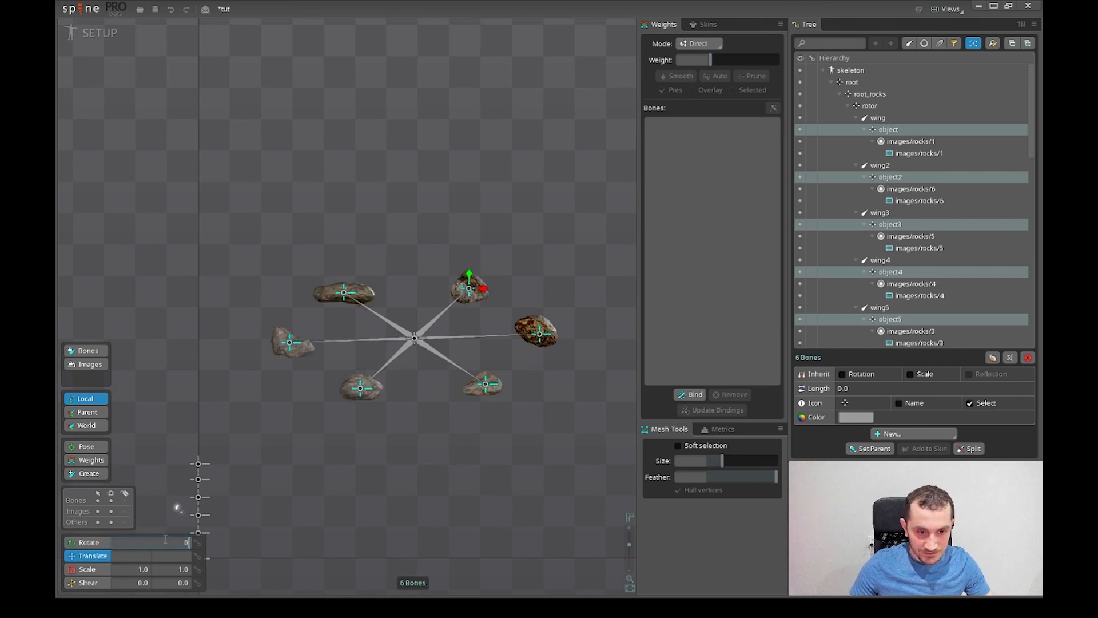
# - Rotate the rotor bone to about 339 degrees to check how the rocks orbit
pyautogui.click(879, 118)
pyautogui.click(882, 109)
pyautogui.press('c')
pyautogui.moveTo(395, 523); pyautogui.dragTo(306, 455)
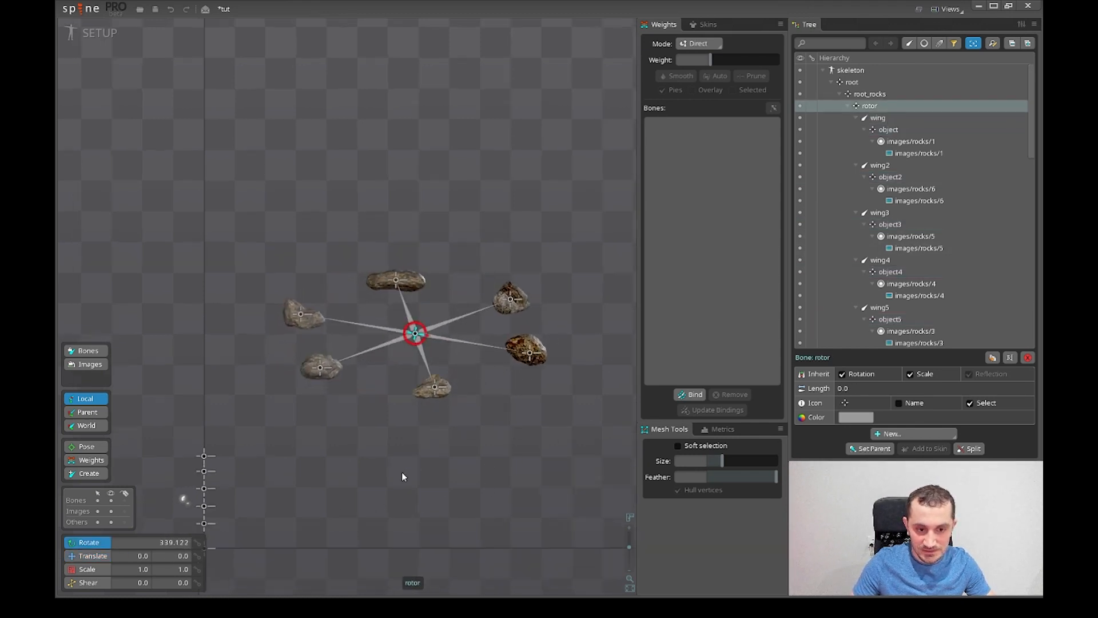
# - Switch to Animate mode and move the root_rocks bone at frame 0 to about X 2.4, Y 155.5, over the tornado bones
pyautogui.scroll(-3, 406, 469)
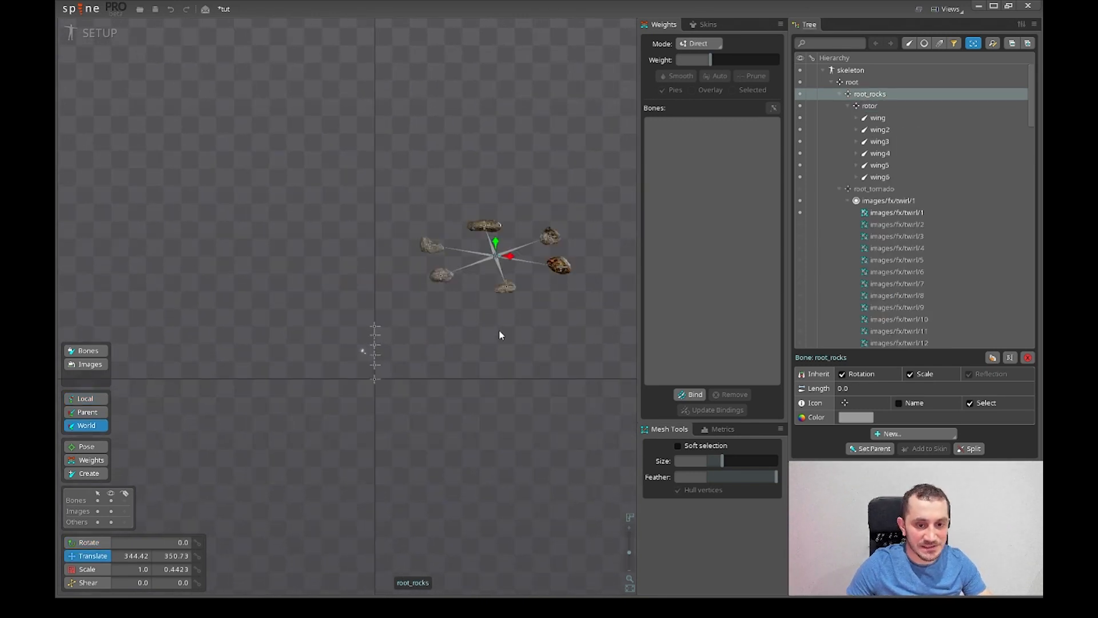
pyautogui.moveTo(538, 312); pyautogui.dragTo(509, 321)
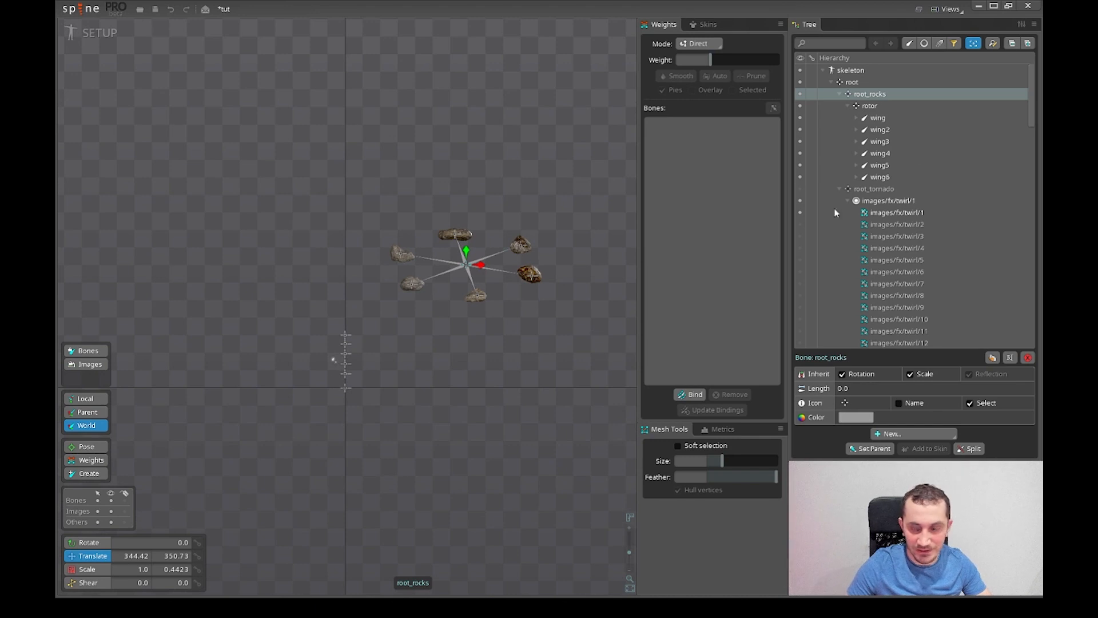
pyautogui.click(96, 33)
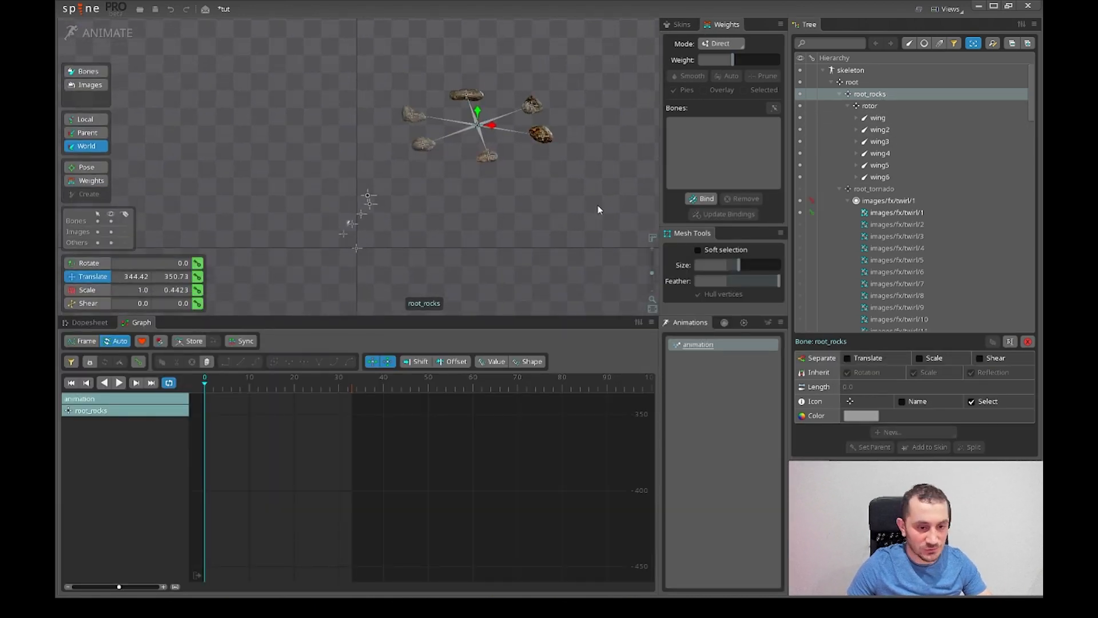
pyautogui.moveTo(599, 210); pyautogui.dragTo(472, 272)
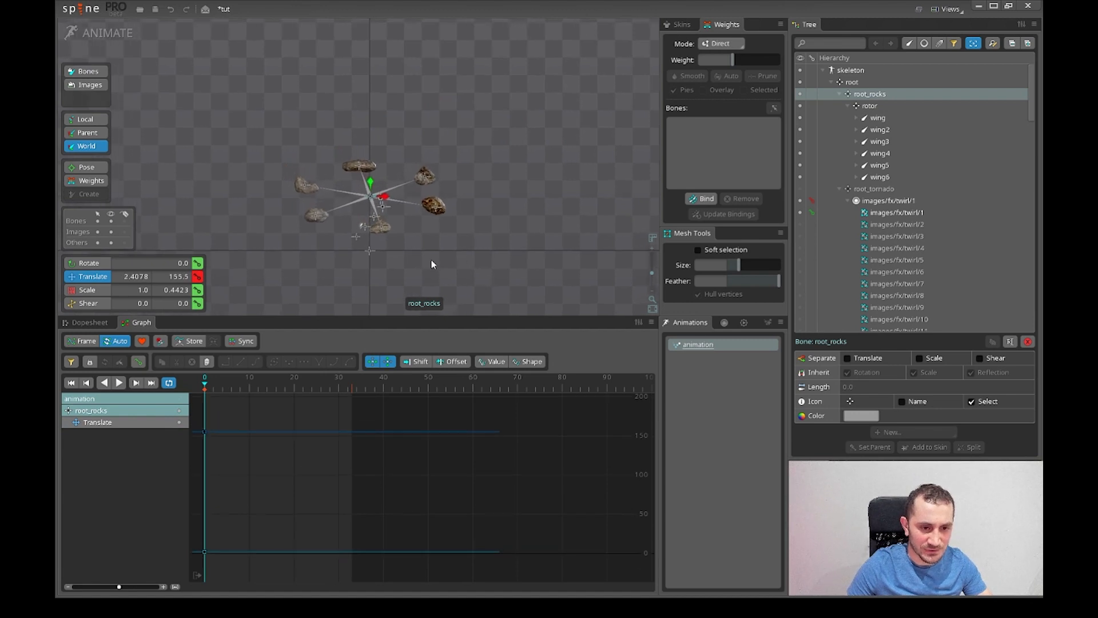
# - Key the rotor bone's rotation at frame 0 and set it to 0
pyautogui.click(867, 106)
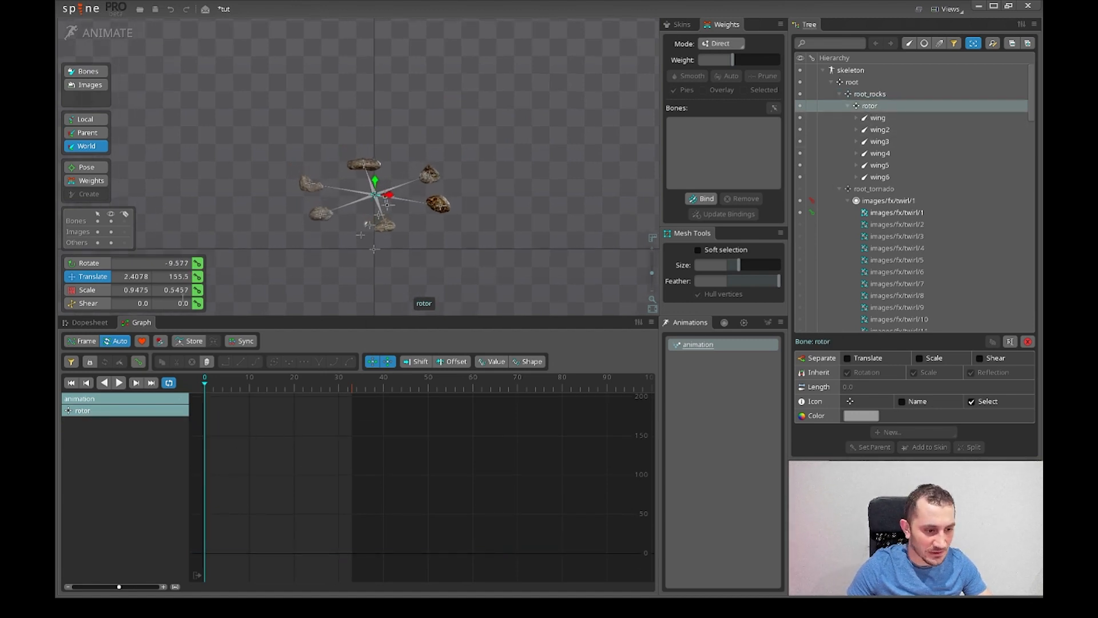
pyautogui.click(198, 263)
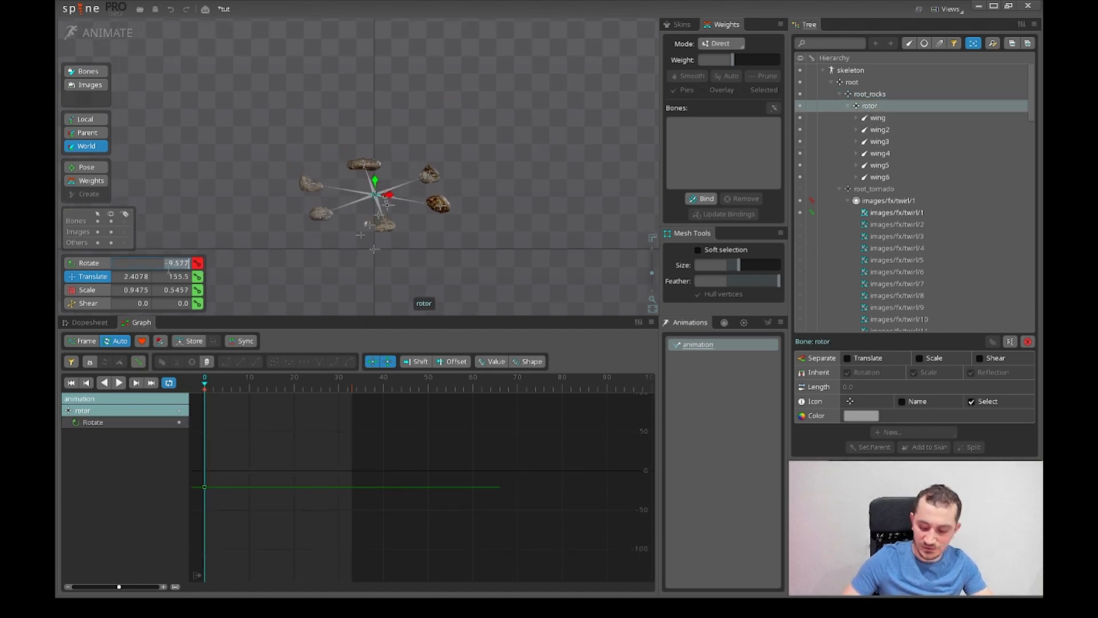
pyautogui.write('0')
pyautogui.press('Return')
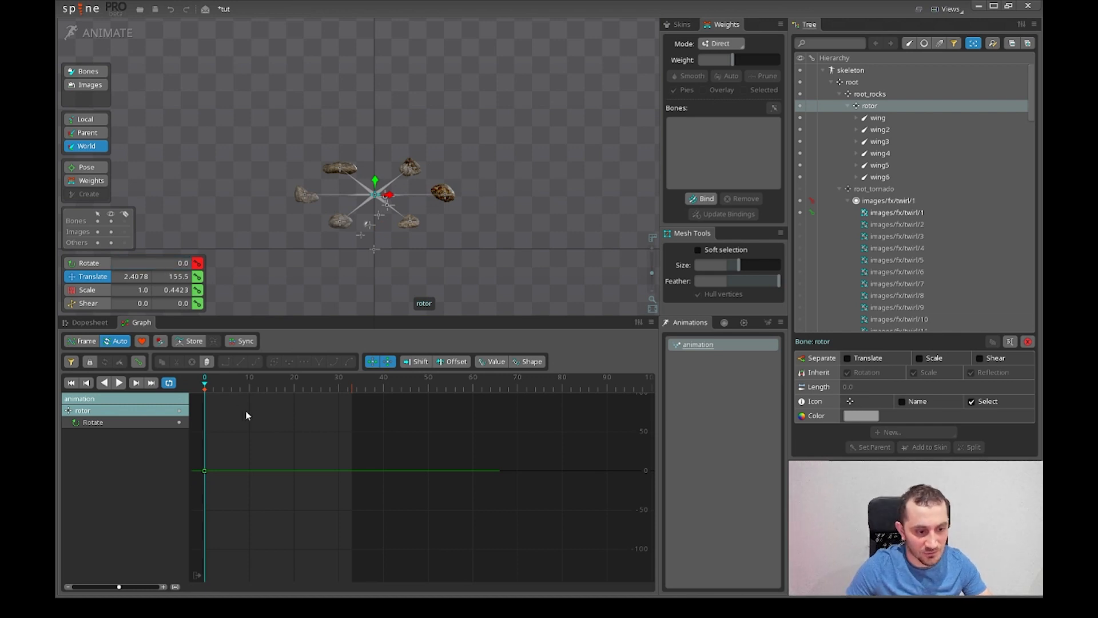
# - Key the rotor's rotation at frame 33, raise that key on the curve by one full positive turn, and set its rotation value to 0
pyautogui.scroll(-2, 254, 449)
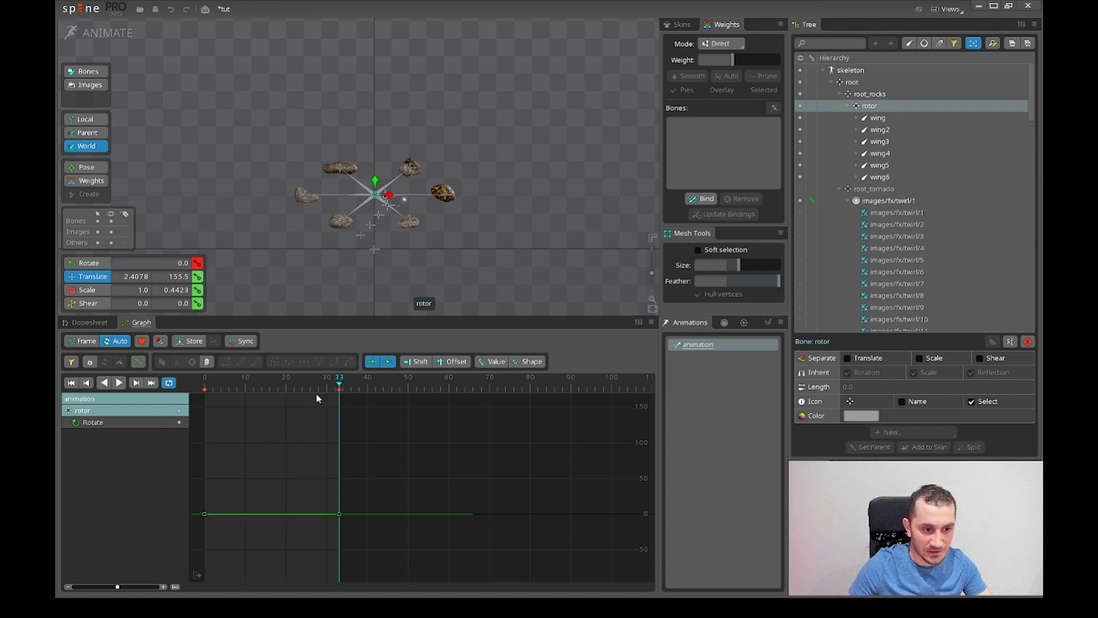
pyautogui.scroll(-2, 321, 481)
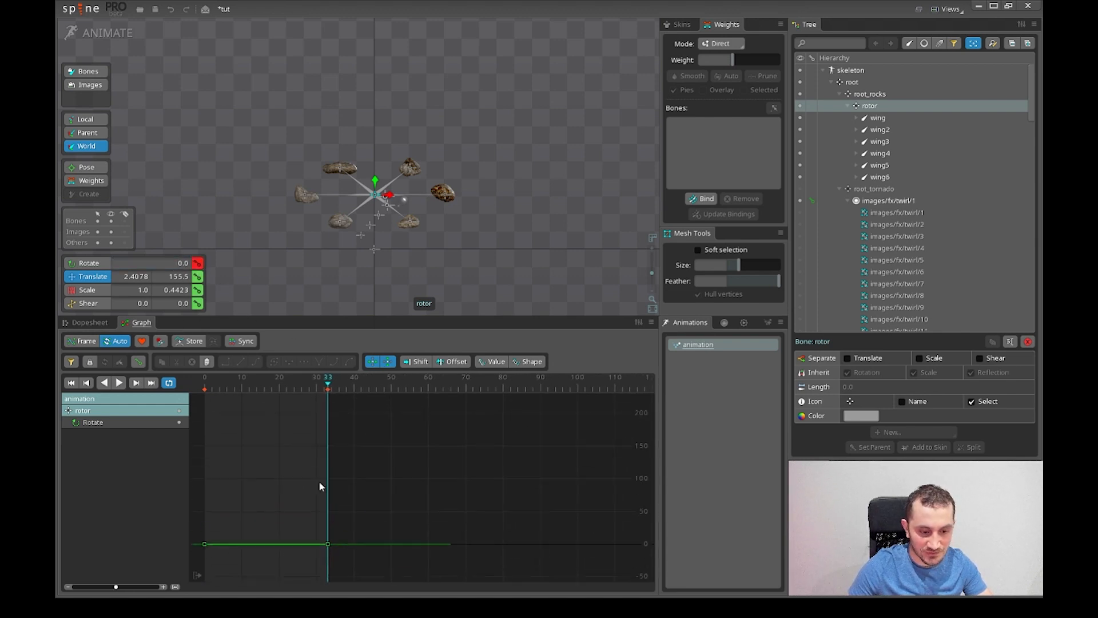
pyautogui.moveTo(329, 558); pyautogui.dragTo(328, 418)
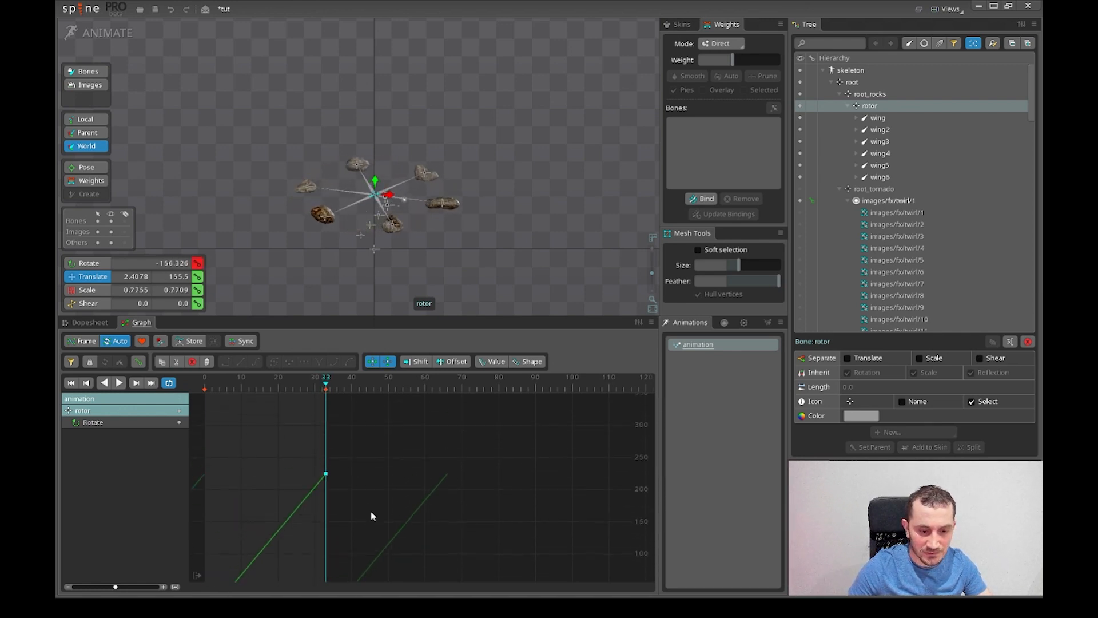
pyautogui.write('0')
pyautogui.press('Return')
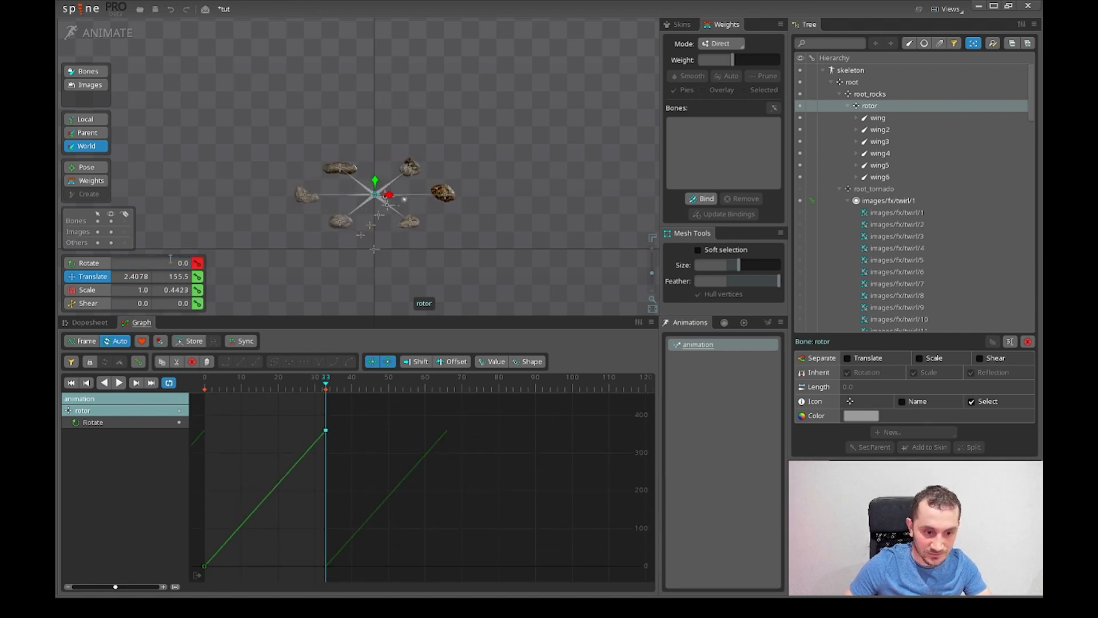
# - Play the animation to check the rotor's full turn with the six rocks, and return to frame 0
pyautogui.press('space')
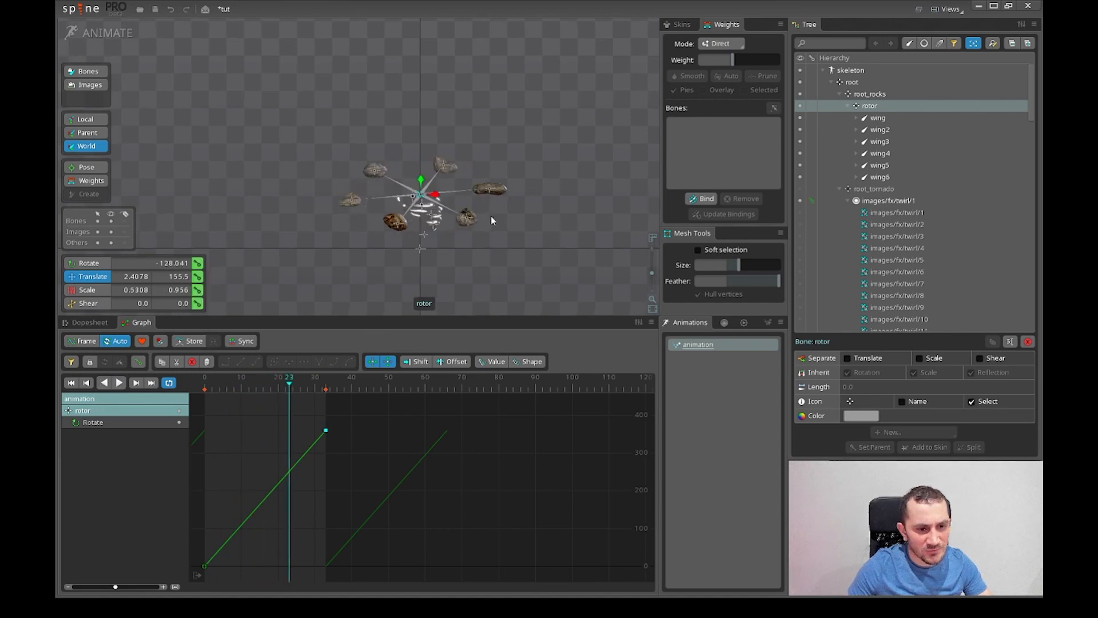
pyautogui.click(83, 11)
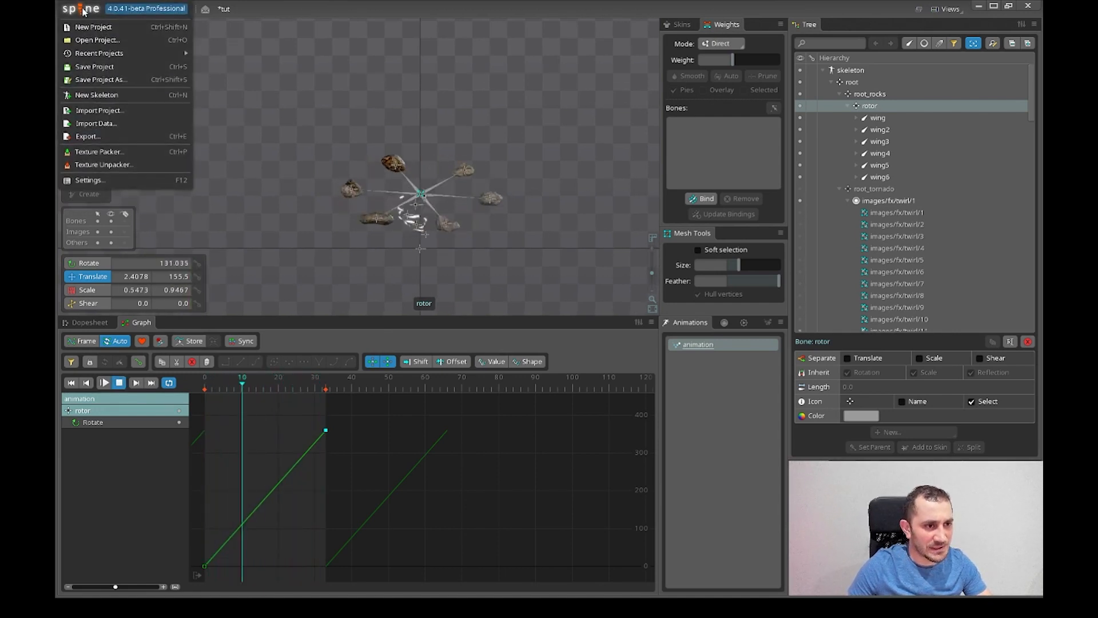
pyautogui.press('d')
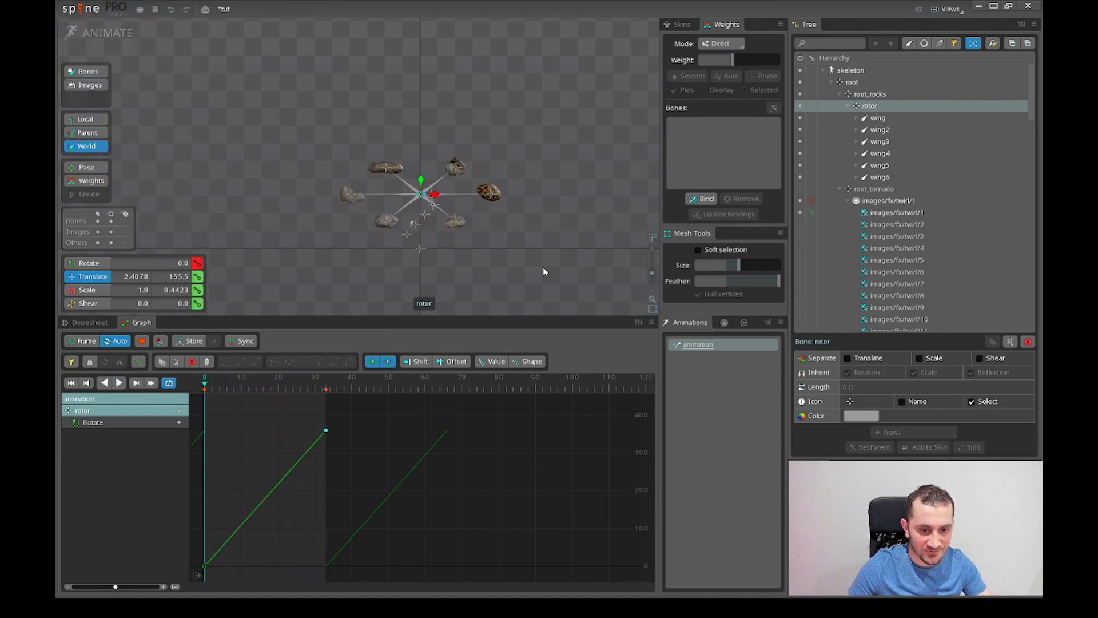
pyautogui.moveTo(543, 267)
pyautogui.mouseDown()
pyautogui.moveTo(514, 252)
pyautogui.moveTo(531, 267)
pyautogui.mouseUp()
pyautogui.moveTo(579, 234); pyautogui.dragTo(551, 229)
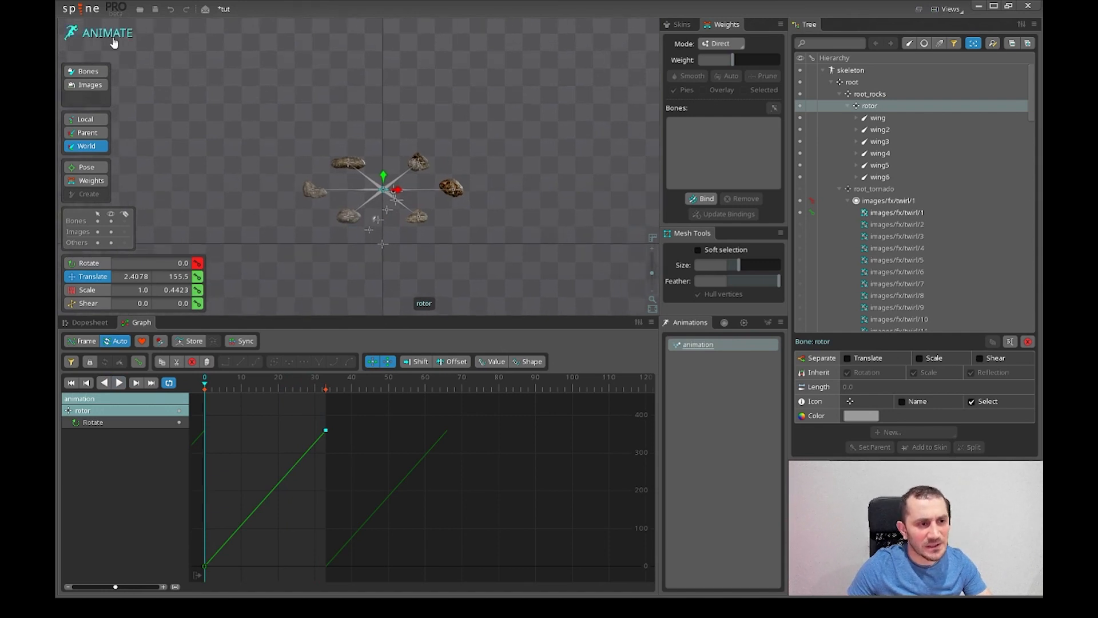
# - Try adding intermediate rotation keys for the rotor at frames 10 and 21
pyautogui.click(90, 323)
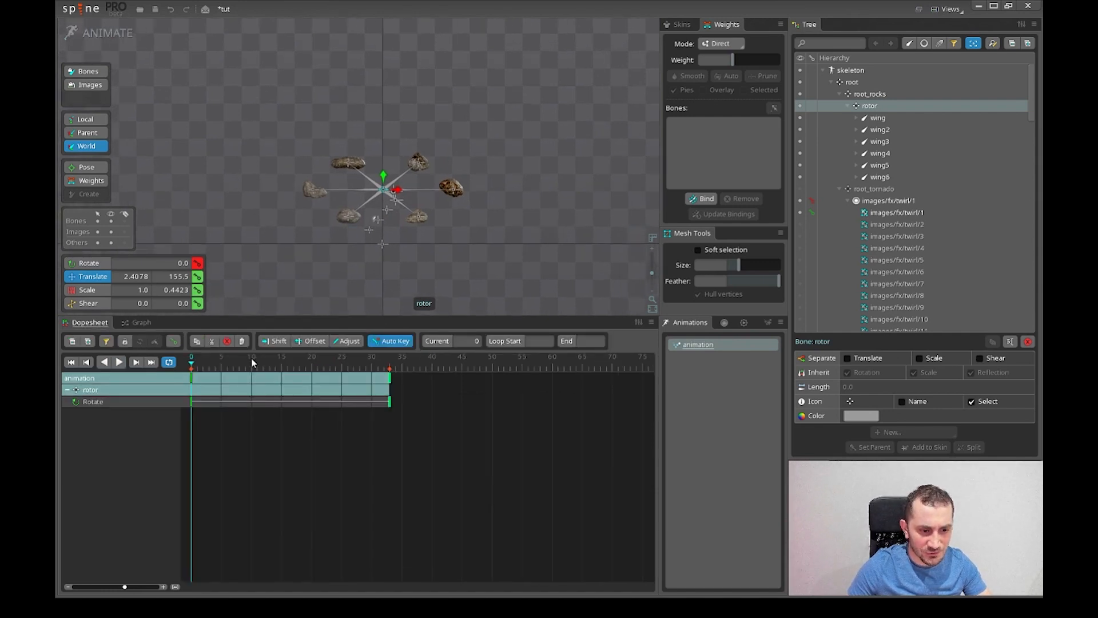
pyautogui.click(252, 361)
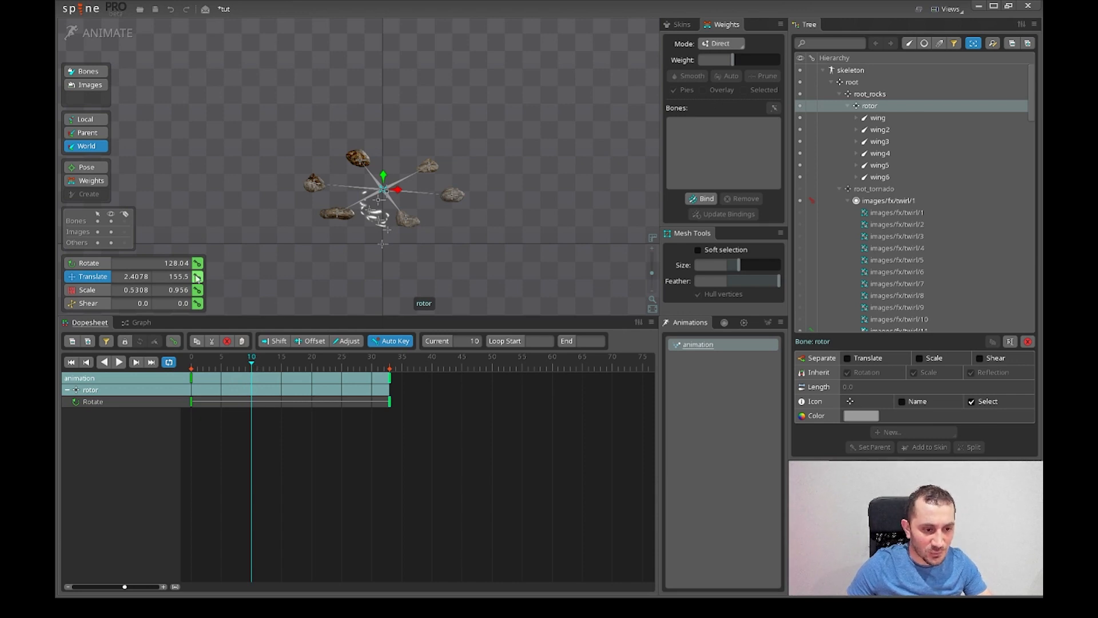
pyautogui.click(318, 365)
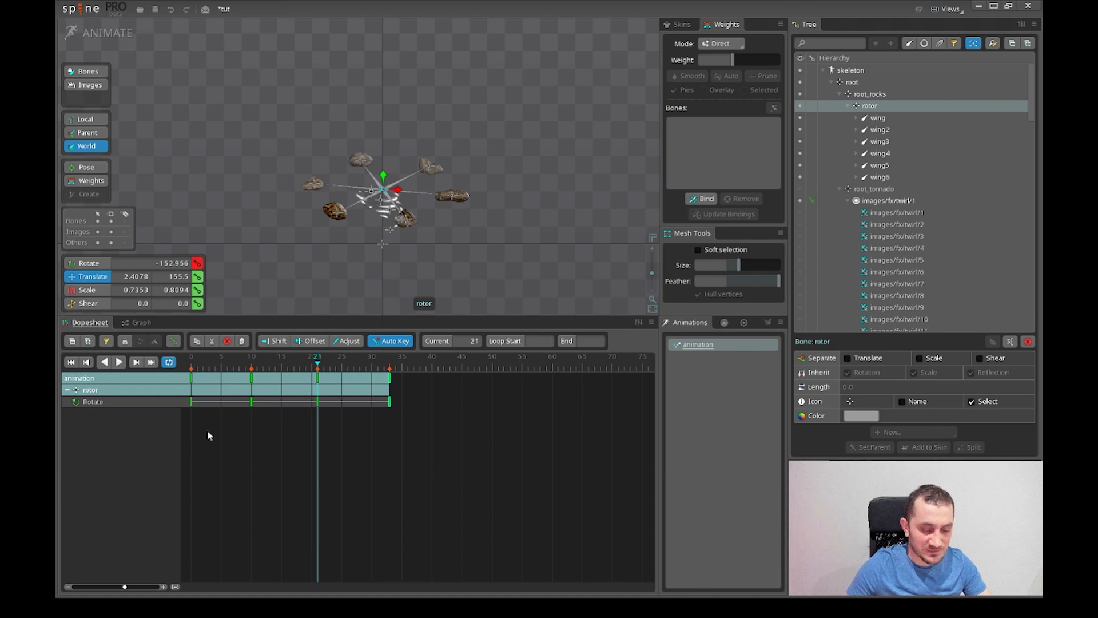
pyautogui.click(253, 388)
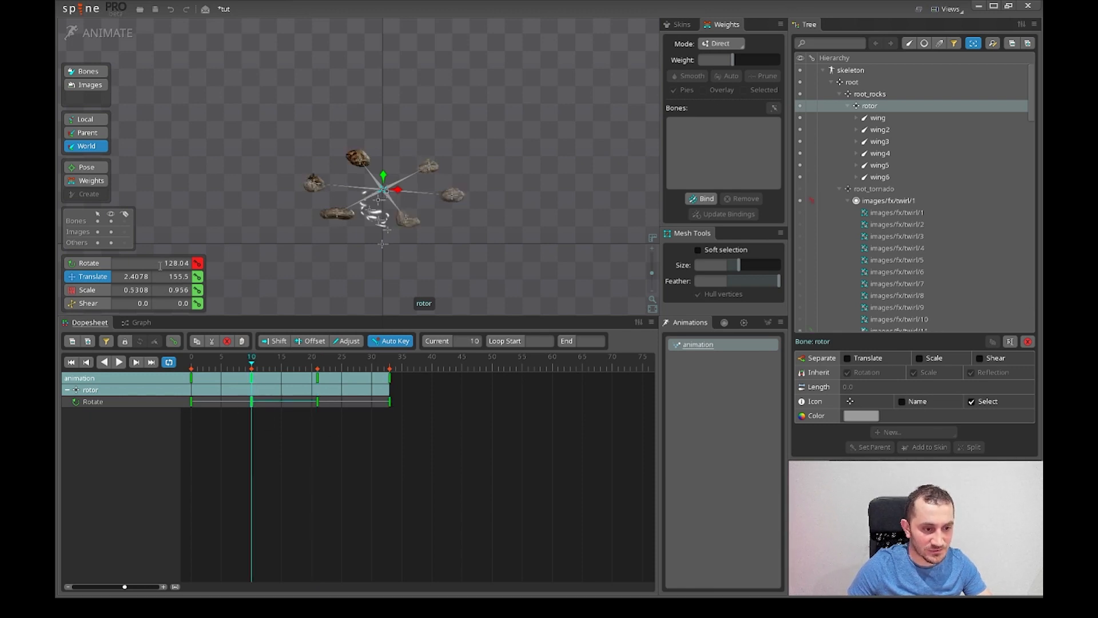
pyautogui.click(316, 379)
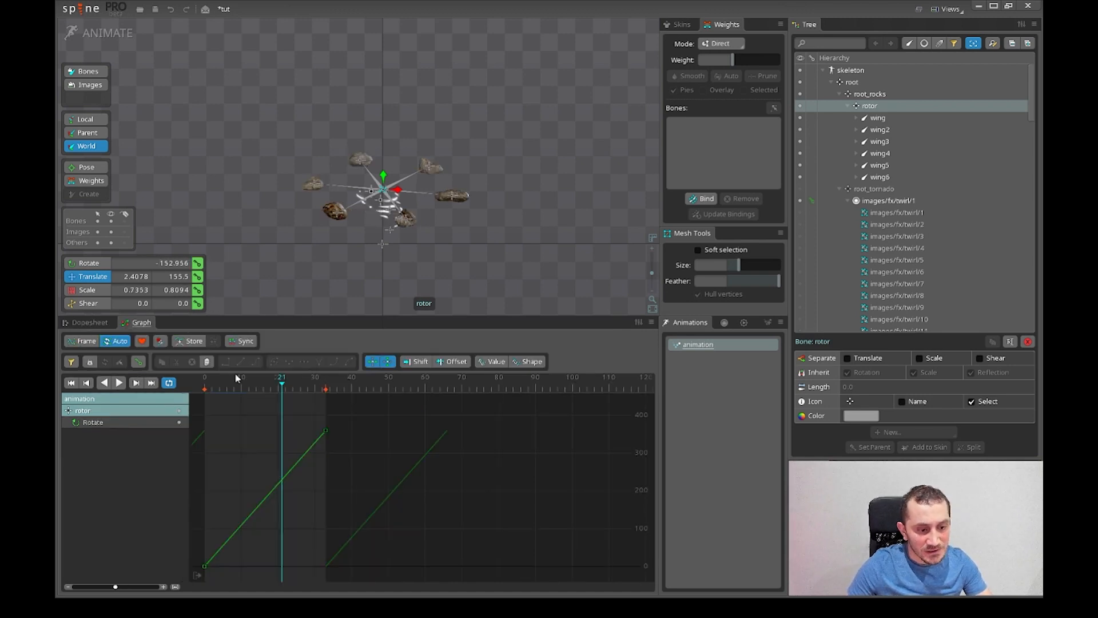
# - Preview the orbit, then at frame 0 scale root_rocks to about 0.557 by 0.246 and move it to about X -1.7, Y 113.4
pyautogui.press('d')
pyautogui.scroll(3, 450, 237)
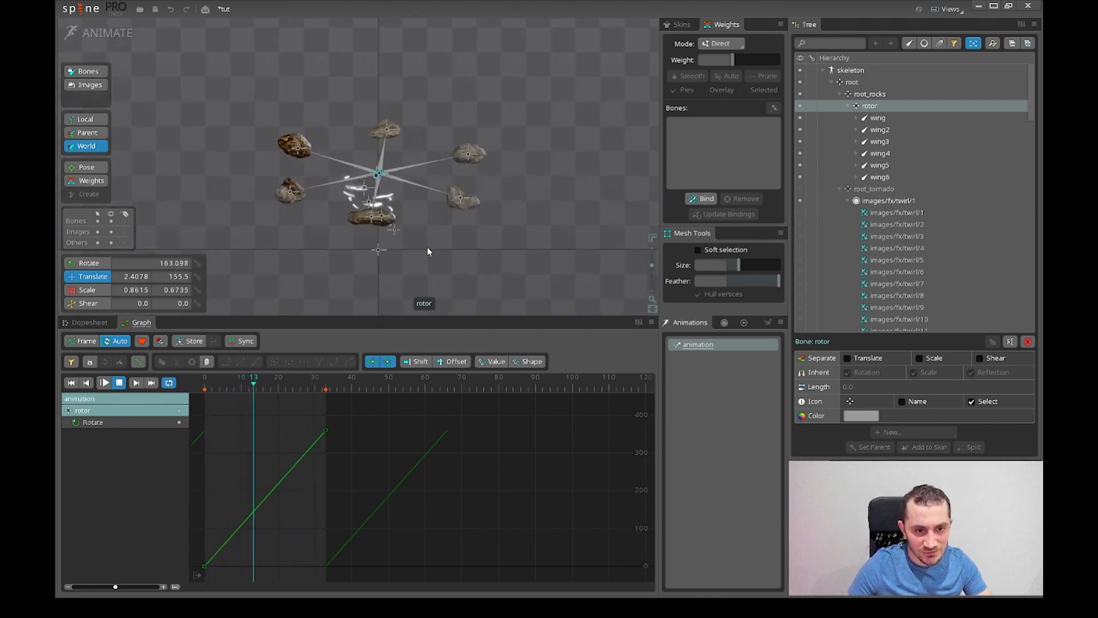
pyautogui.press('space')
pyautogui.click(205, 386)
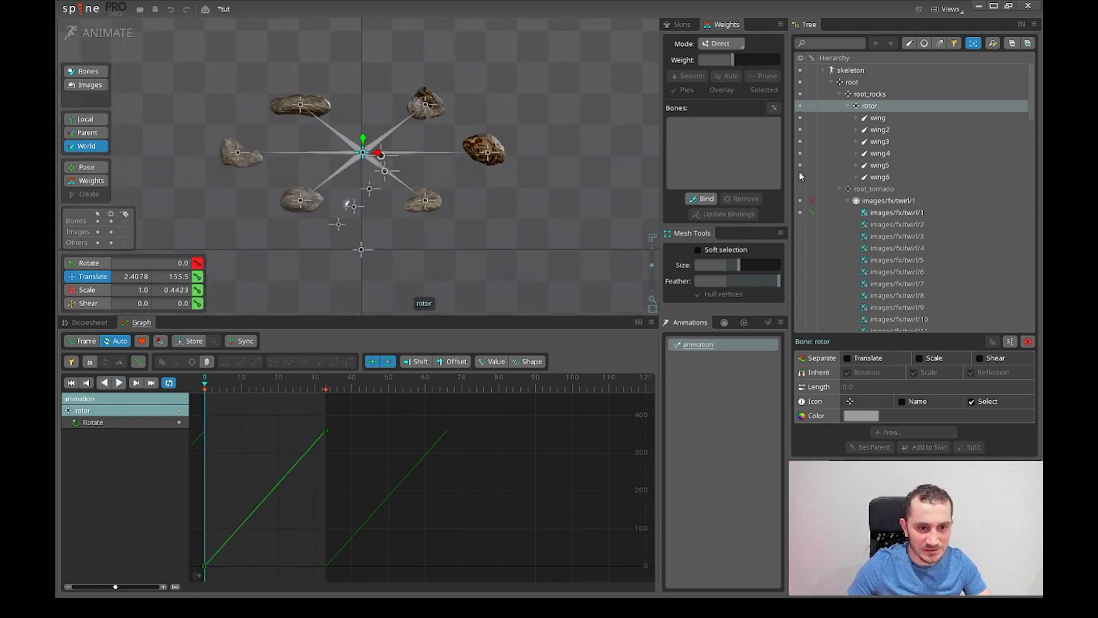
pyautogui.click(891, 95)
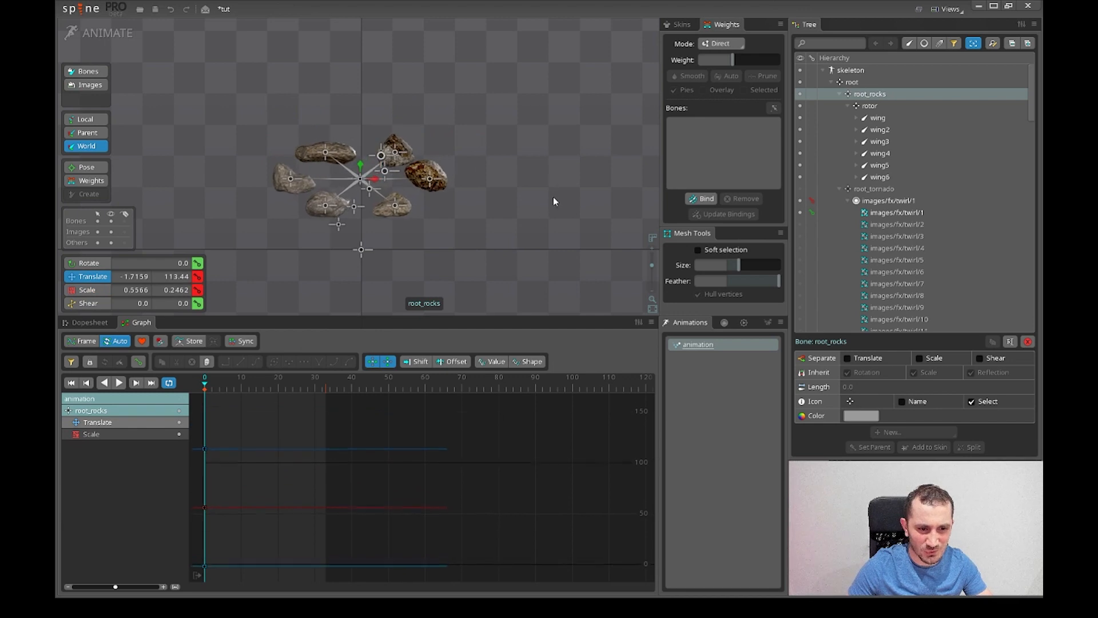
# - Deselect the bones and play the animation to review the tightened rock orbit together with the tornado twirls
pyautogui.press('space')
pyautogui.click(88, 322)
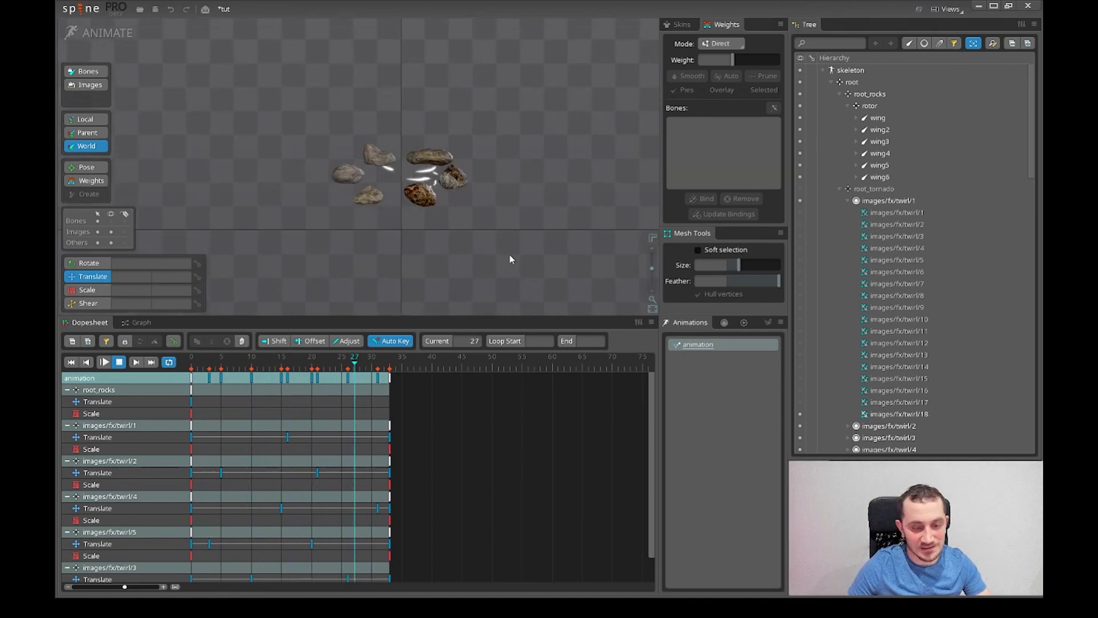
pyautogui.press('space')
pyautogui.moveTo(507, 239); pyautogui.dragTo(499, 273)
pyautogui.press('space')
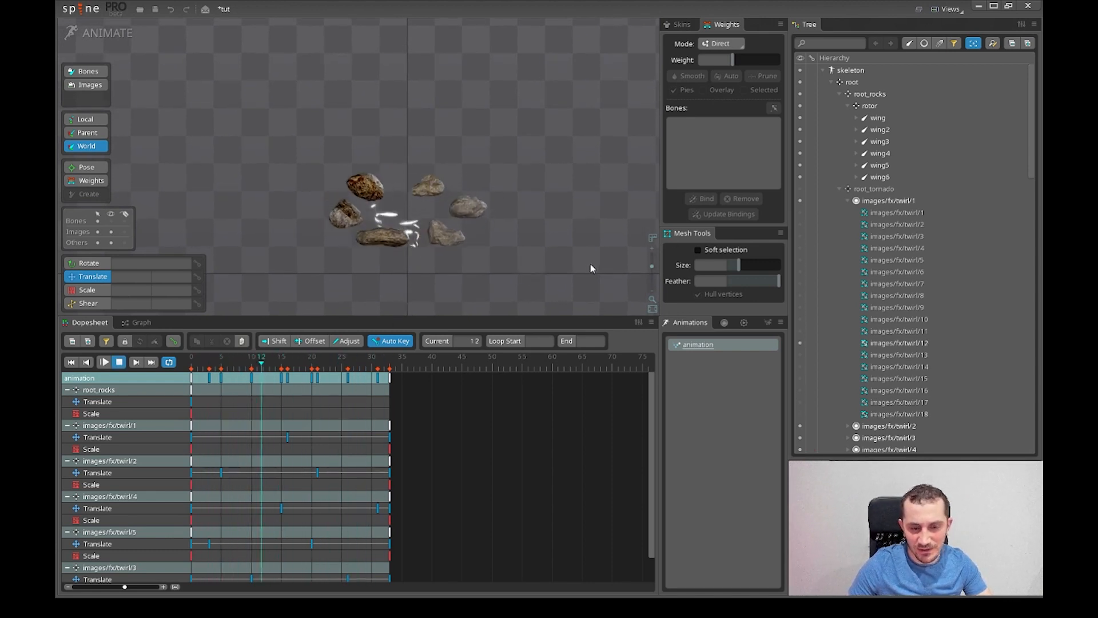
pyautogui.moveTo(580, 245); pyautogui.dragTo(537, 244)
pyautogui.press('space')
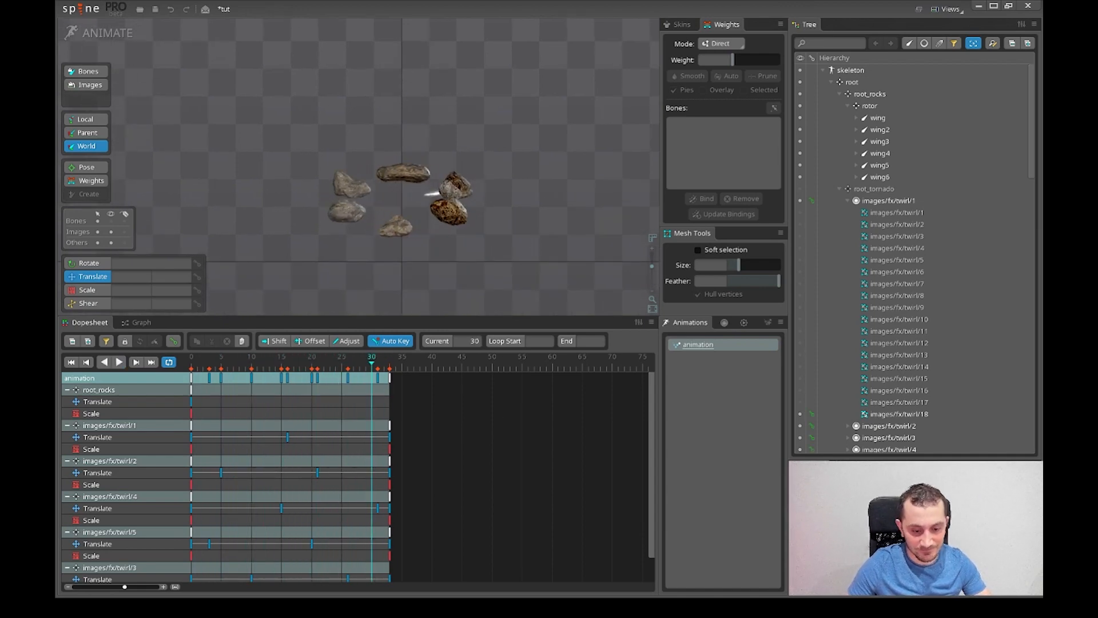